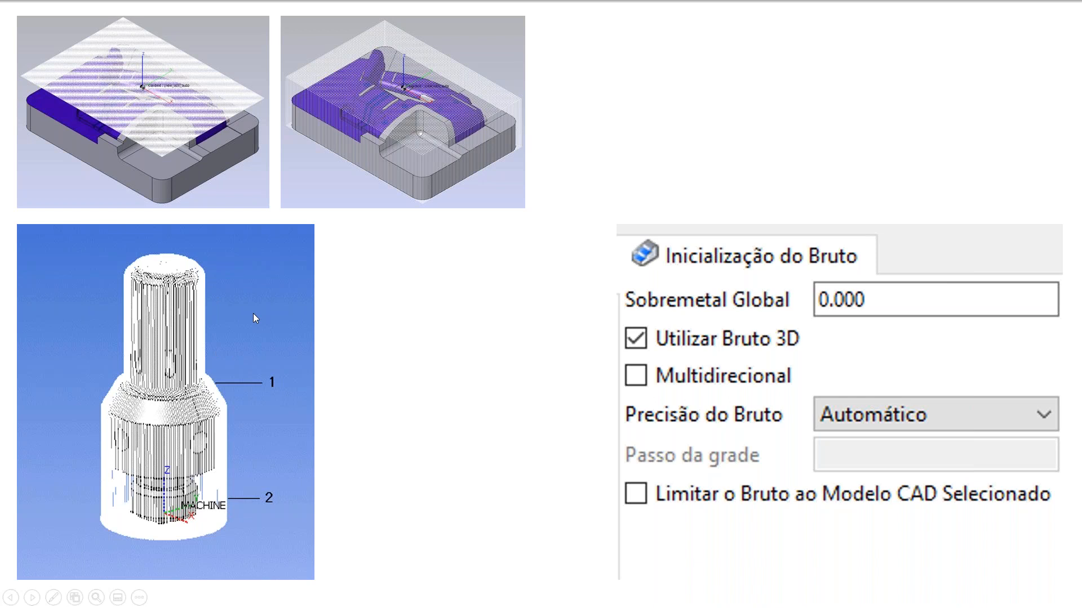
pyautogui.press('Right')
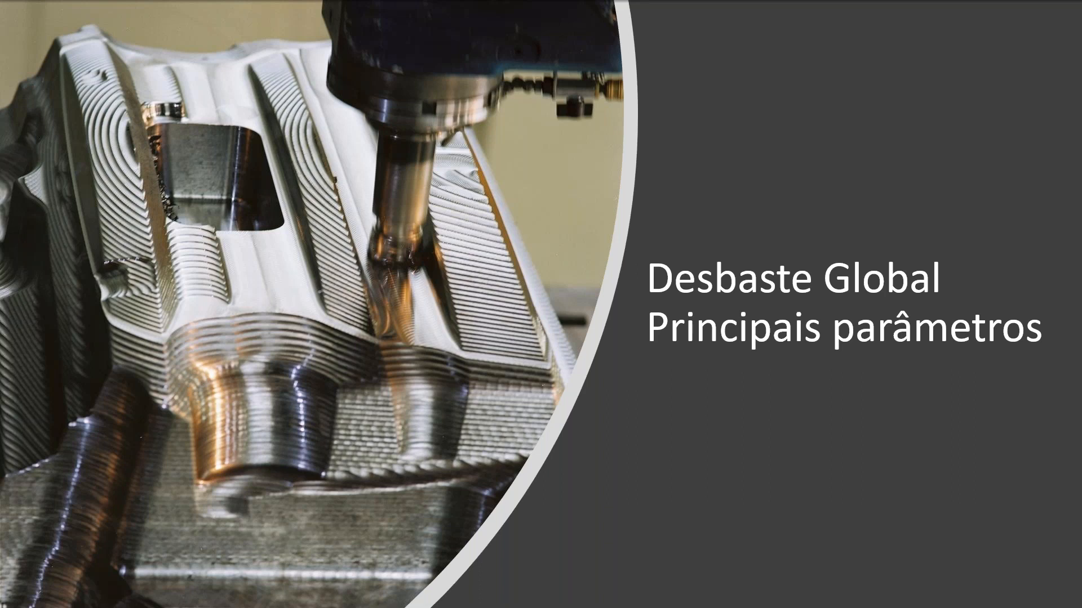
pyautogui.press('Right')
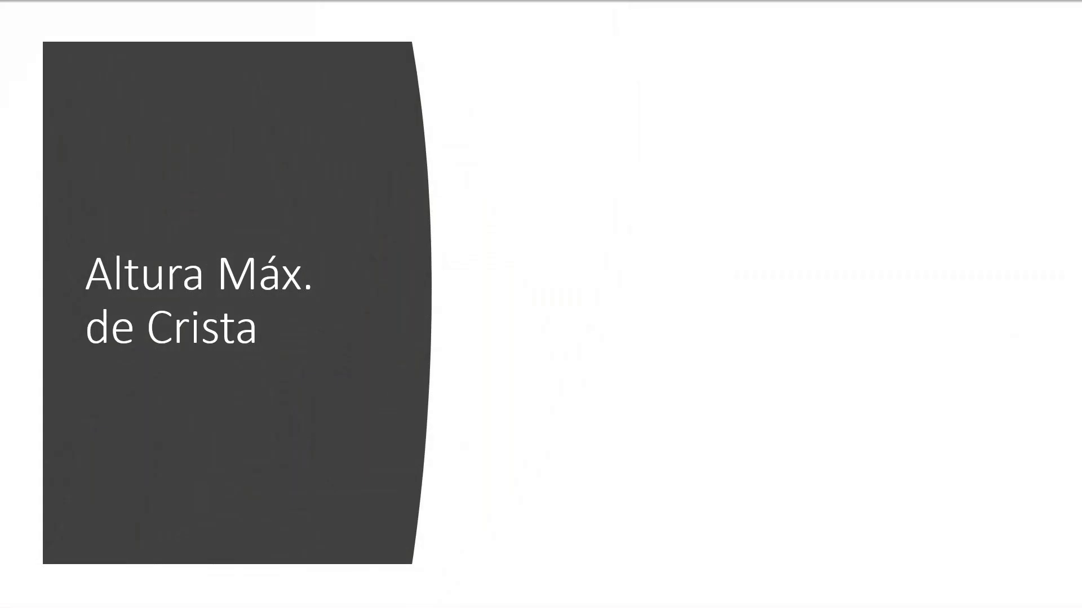
# Switch to WORKNC, open the recent work zone wz_desbaste-tipos-de-bruto, and narrow the CAM tree to enlarge the model view.
pyautogui.hotkey('alt', 'Tab')
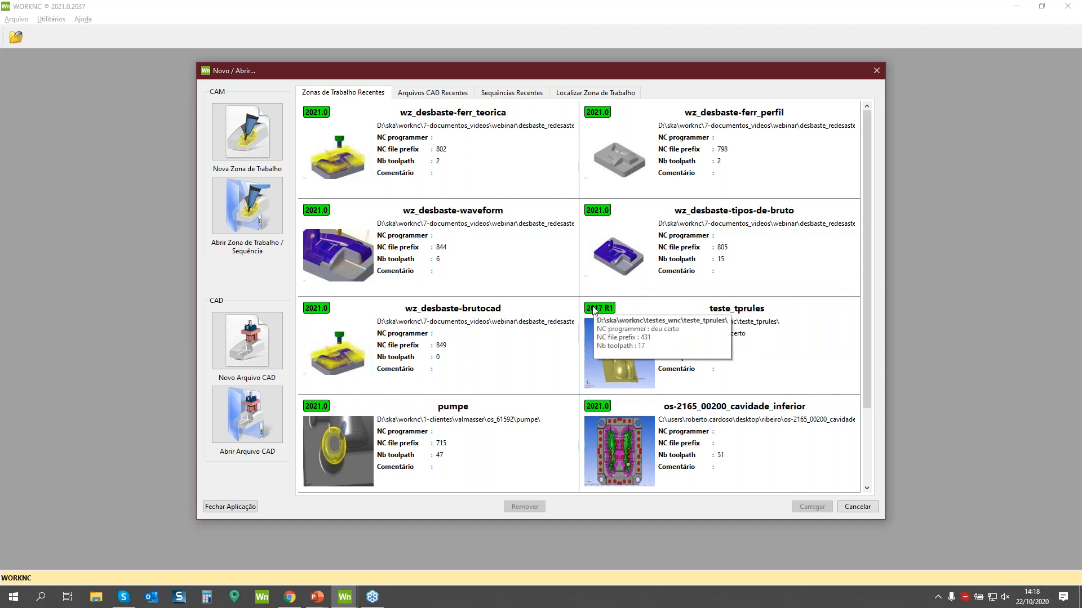
pyautogui.doubleClick(665, 225)
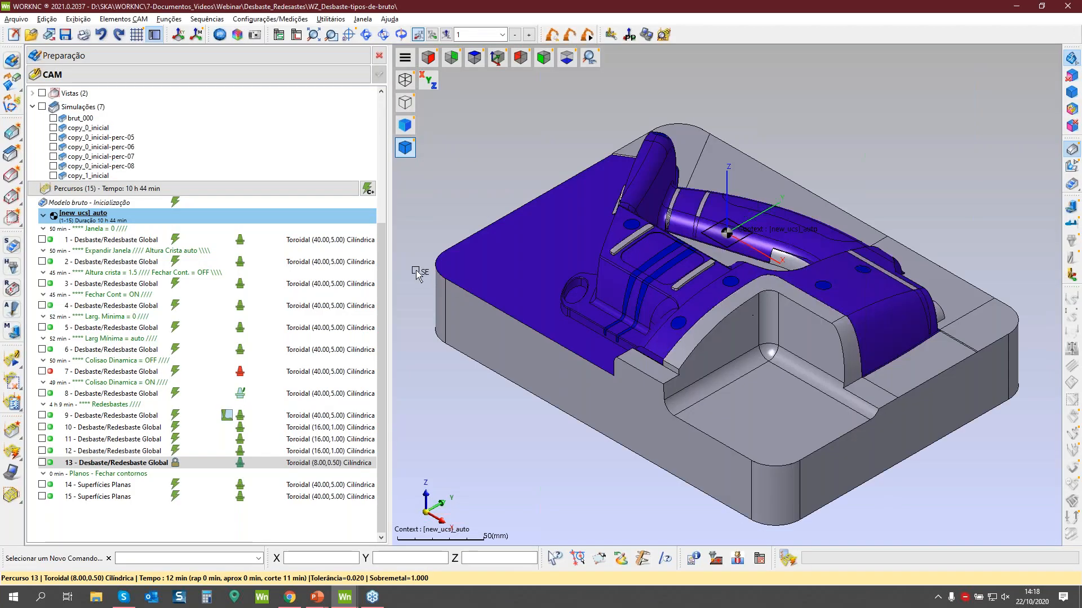
pyautogui.moveTo(390, 262); pyautogui.dragTo(271, 266)
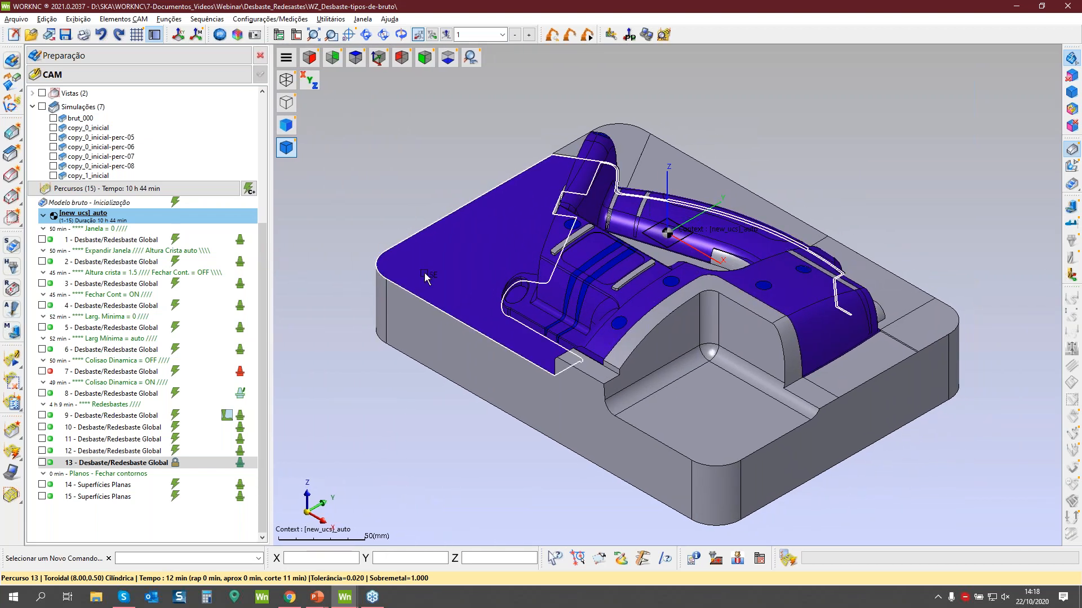
pyautogui.moveTo(418, 288); pyautogui.dragTo(687, 327, button='middle')
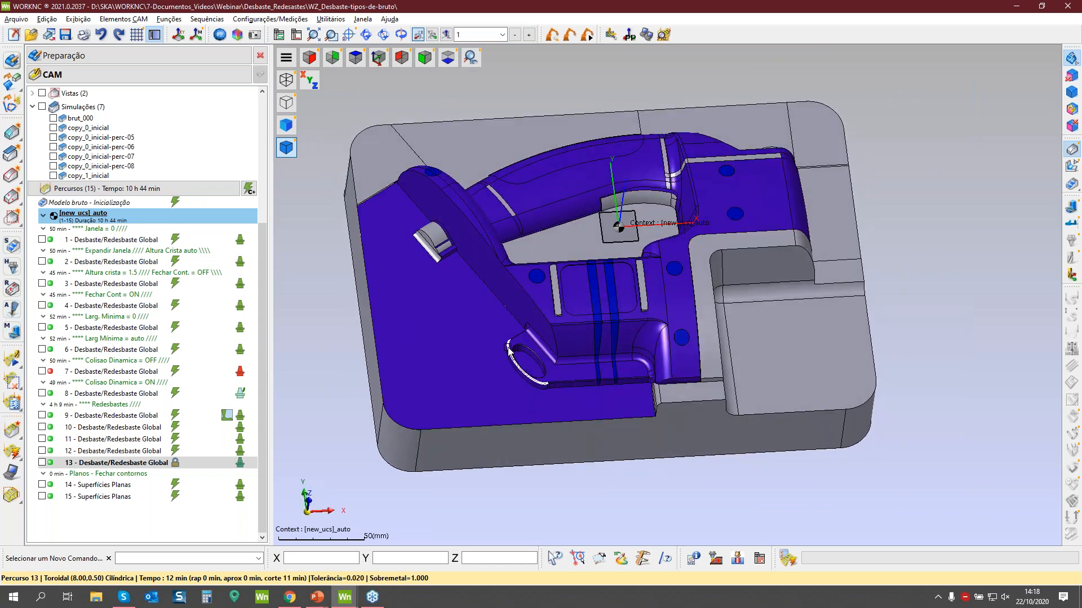
pyautogui.moveTo(581, 307)
pyautogui.mouseDown(button='middle')
pyautogui.moveTo(575, 363)
pyautogui.moveTo(509, 403)
pyautogui.moveTo(587, 310)
pyautogui.moveTo(560, 319)
pyautogui.moveTo(587, 305)
pyautogui.moveTo(572, 306)
pyautogui.mouseUp(button='middle')
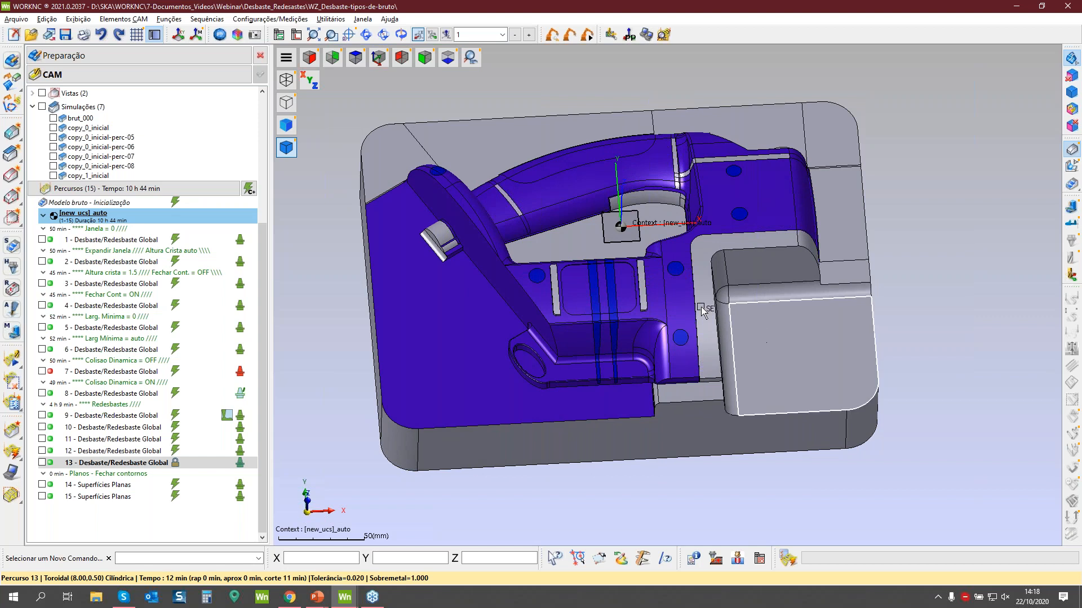
pyautogui.moveTo(622, 271); pyautogui.dragTo(640, 353, button='middle')
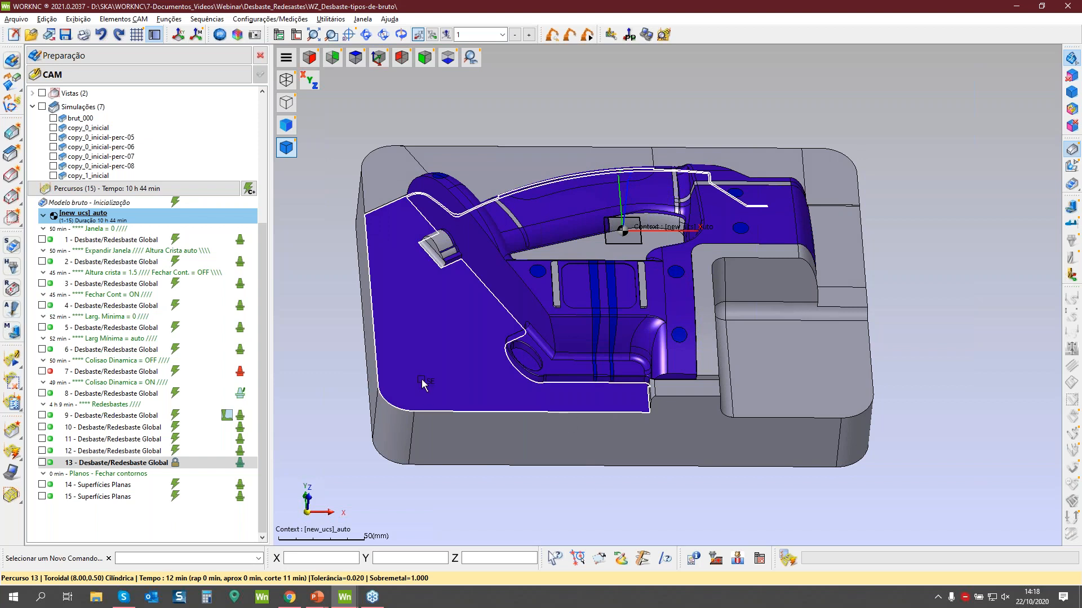
# Display toolpath 1 and review its Desbaste/Redesbaste Global strategy, stock allowance and stepover parameters without changing them.
pyautogui.doubleClick(93, 242)
pyautogui.moveTo(540, 262); pyautogui.dragTo(614, 254, button='middle')
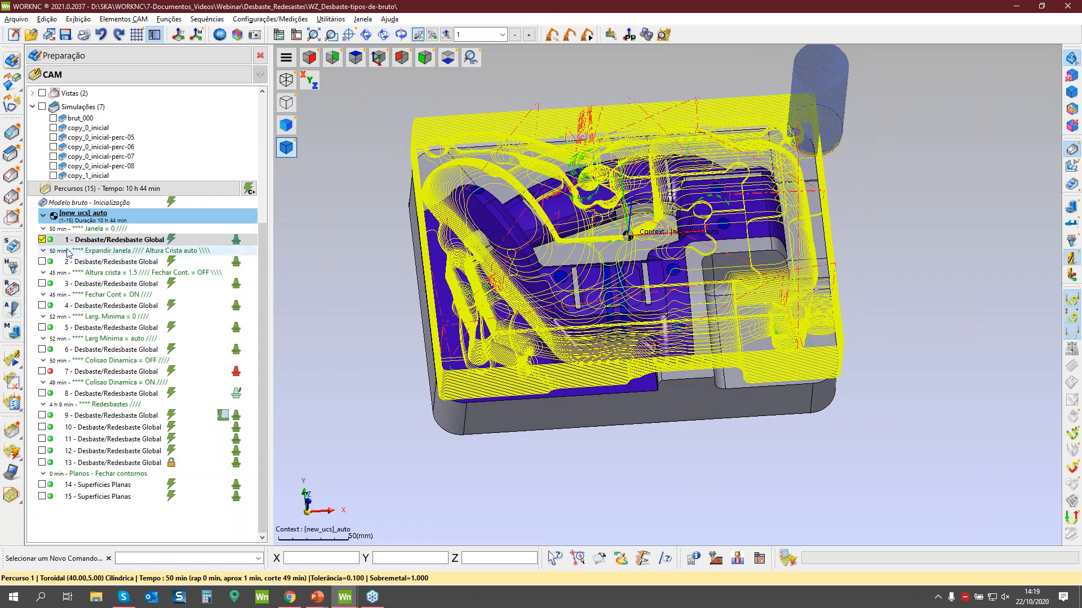
pyautogui.doubleClick(53, 242)
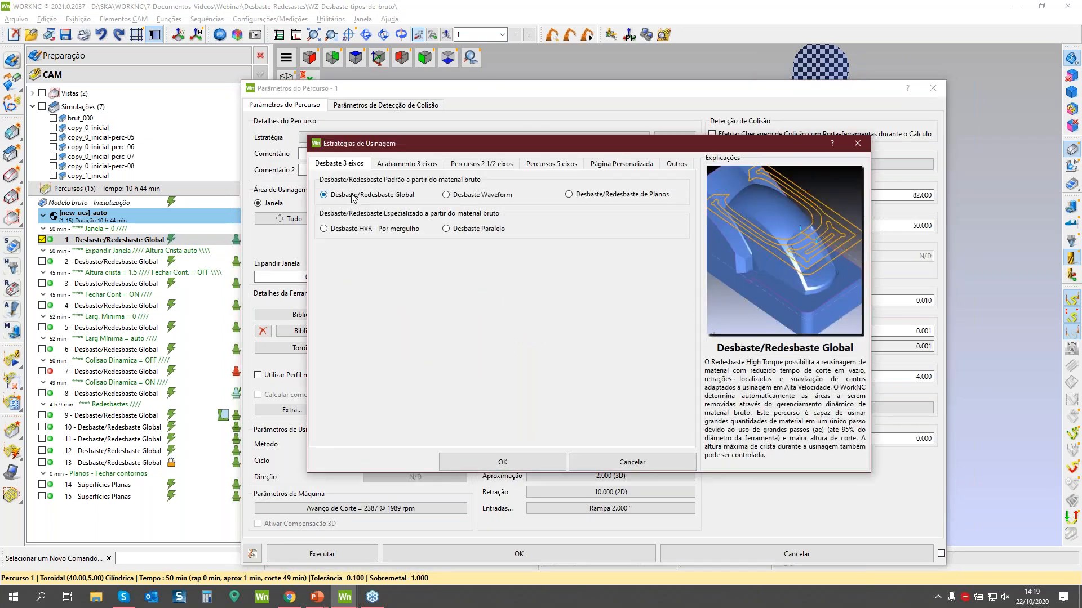
pyautogui.click(493, 462)
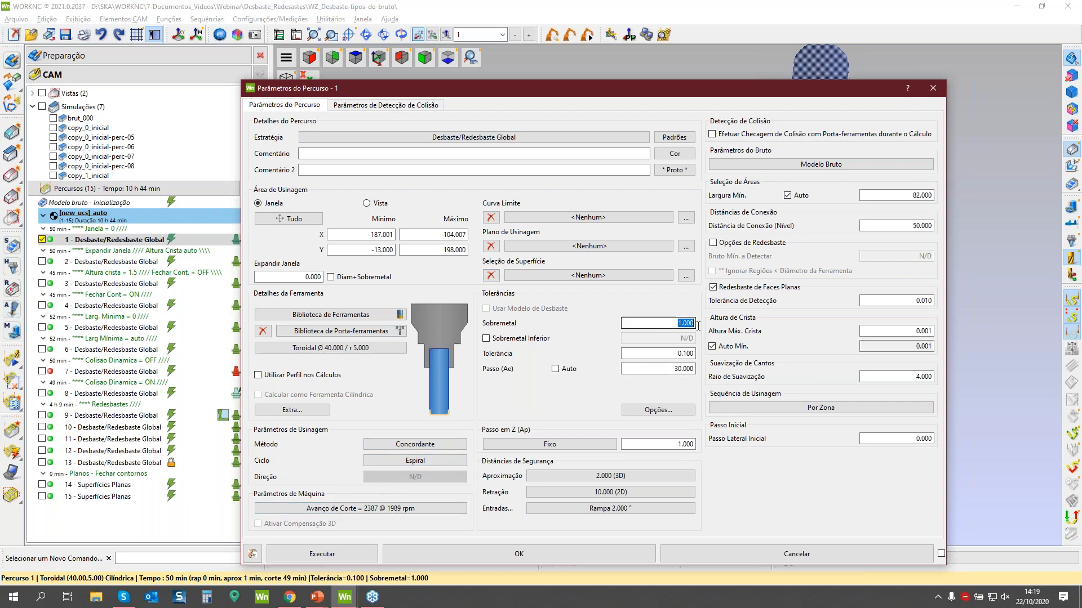
pyautogui.click(656, 370)
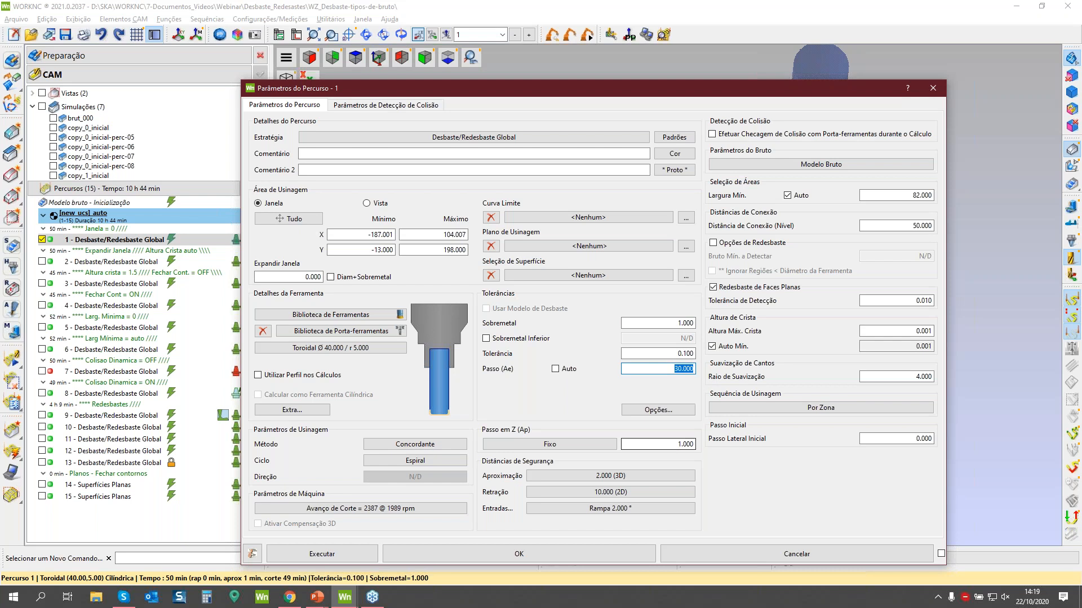
pyautogui.click(690, 553)
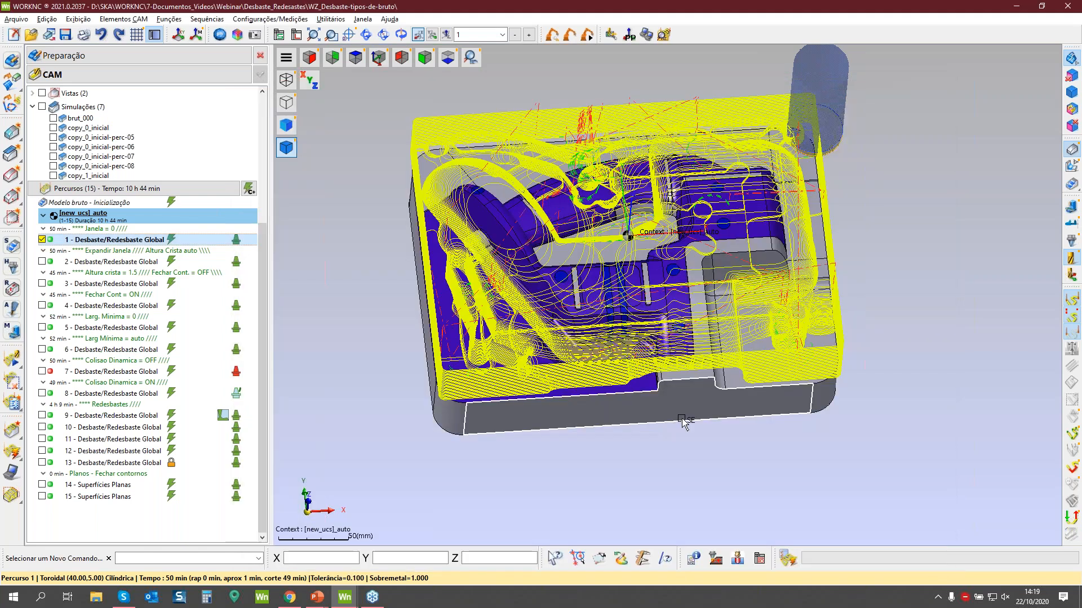
# Run the progressive simulation of toolpath 1 on the stock block copy_0_inicial.s3d, viewed from above.
pyautogui.scroll(4, 701, 325)
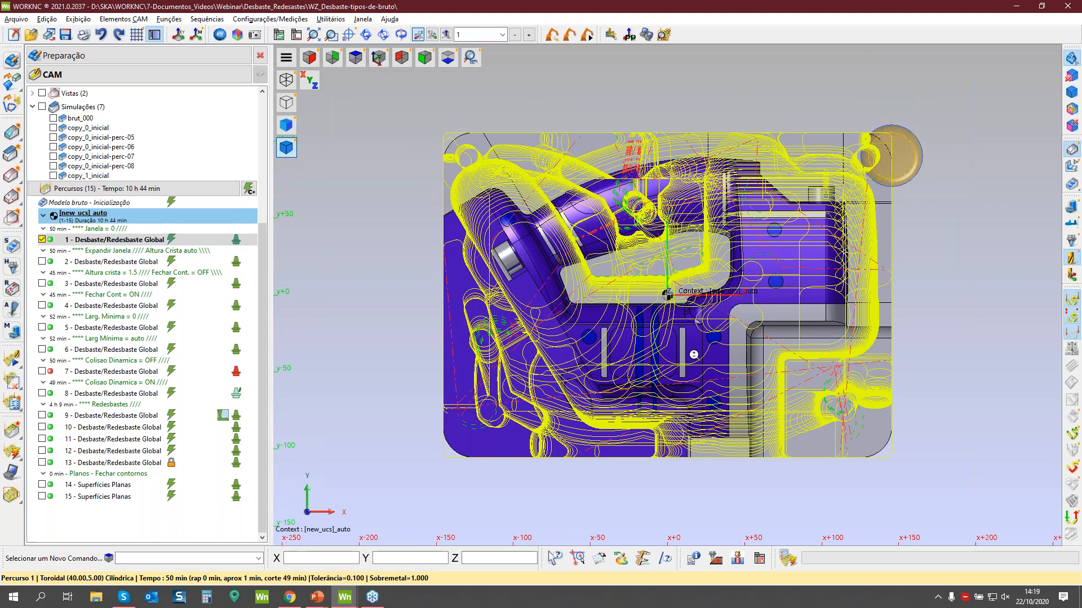
pyautogui.scroll(-1, 700, 325)
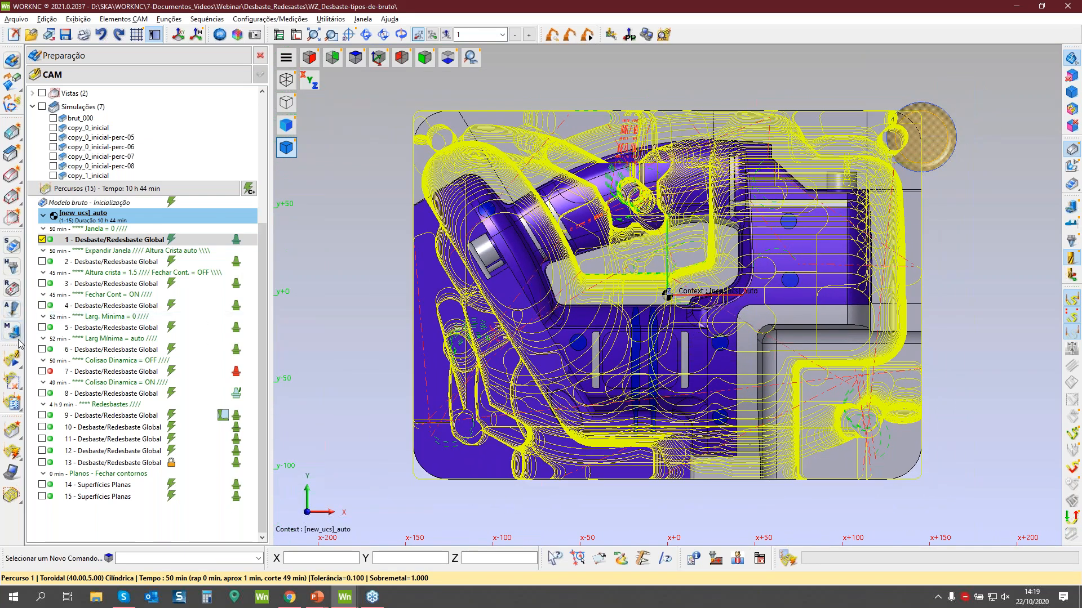
pyautogui.click(15, 358)
pyautogui.click(175, 69)
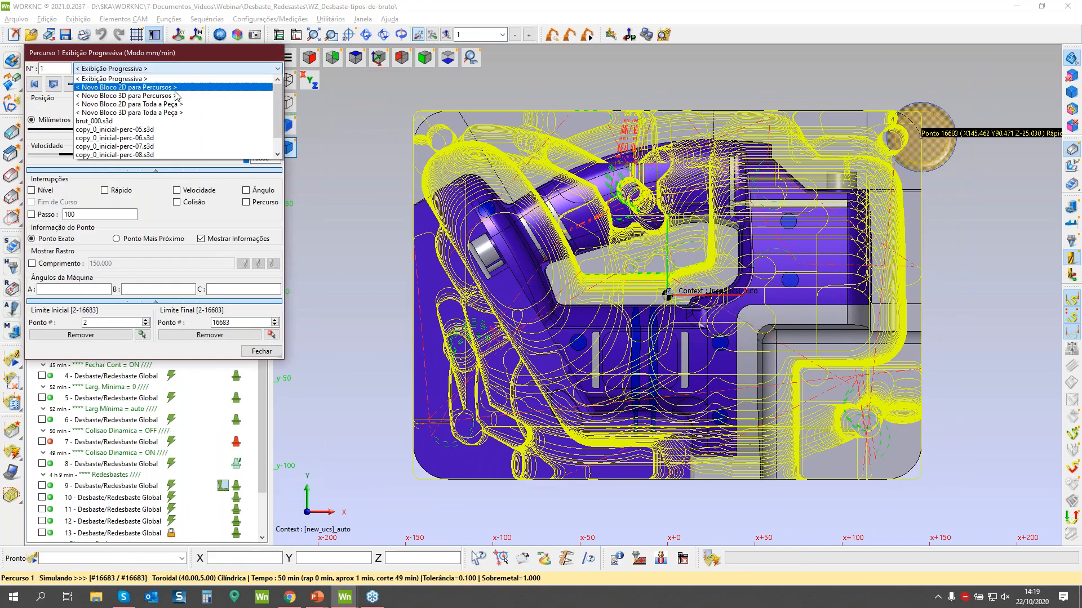
pyautogui.scroll(-1, 170, 132)
pyautogui.click(166, 147)
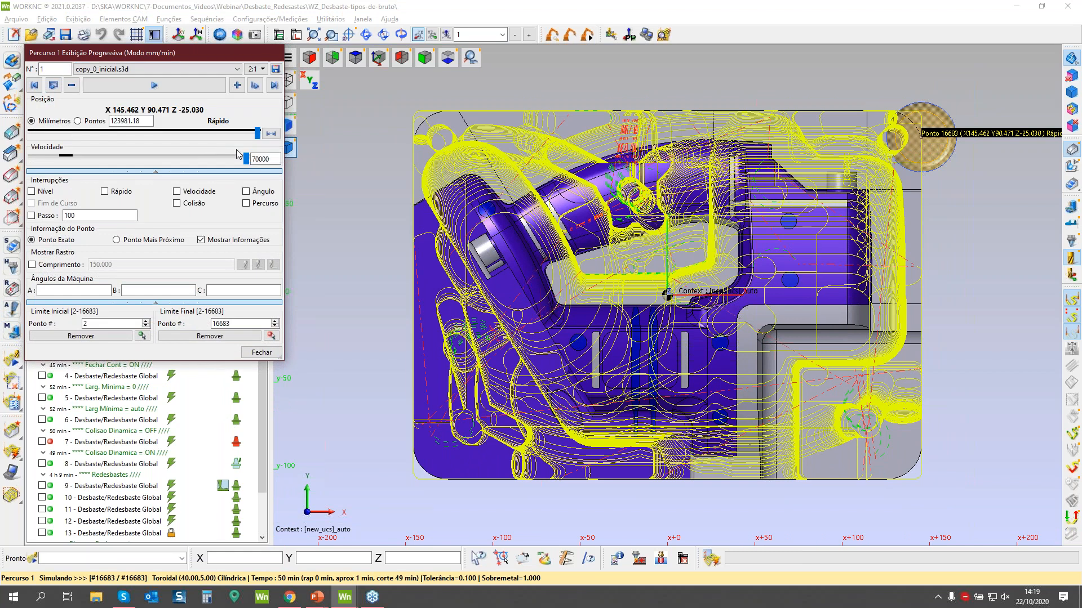
pyautogui.click(203, 86)
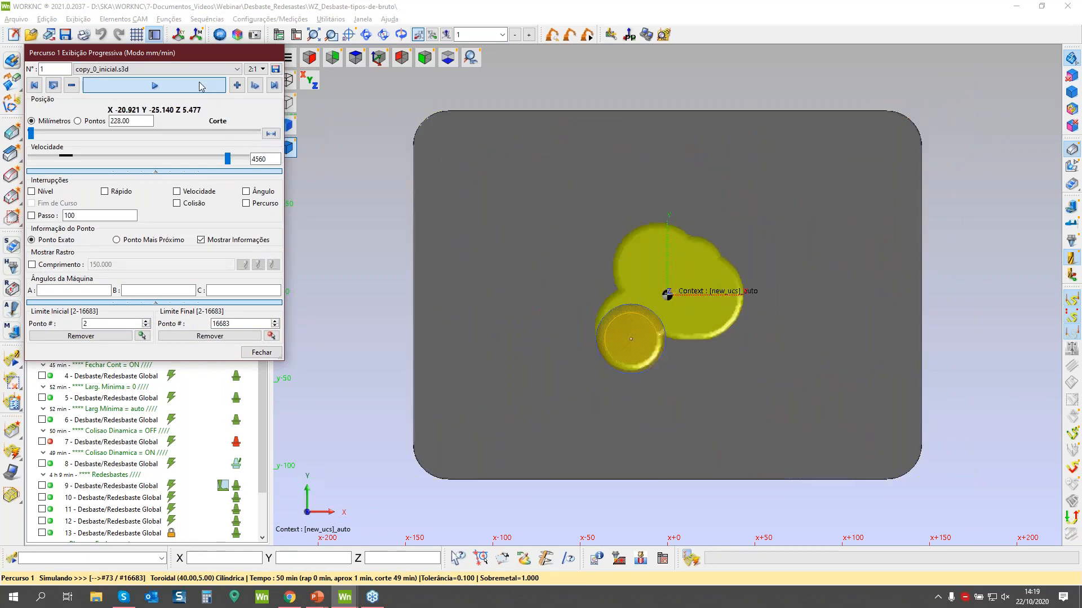
# Examine the material removal, slow the simulation to about 485, and close it without saving the block changes.
pyautogui.moveTo(729, 376); pyautogui.dragTo(717, 387, button='middle')
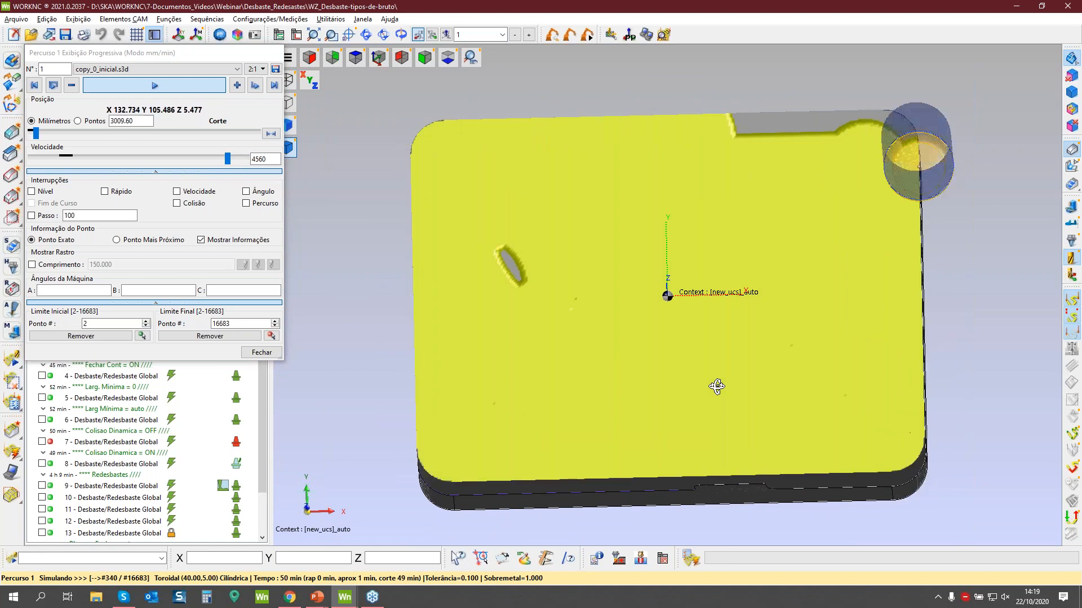
pyautogui.moveTo(717, 387); pyautogui.dragTo(623, 287, button='middle')
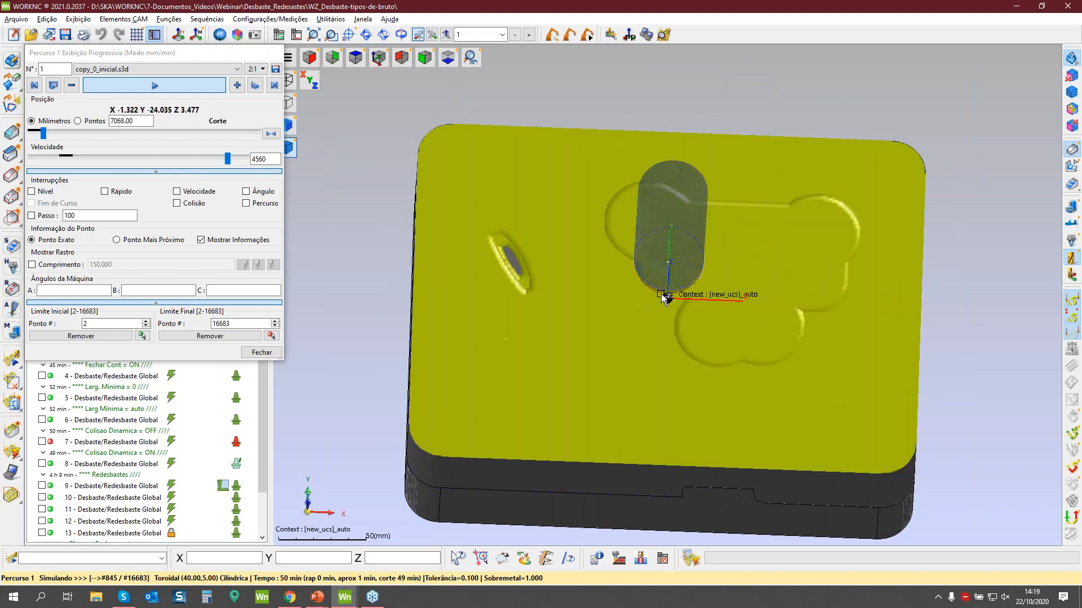
pyautogui.press('z')
pyautogui.scroll(2, 666, 300)
pyautogui.moveTo(227, 159); pyautogui.dragTo(200, 166)
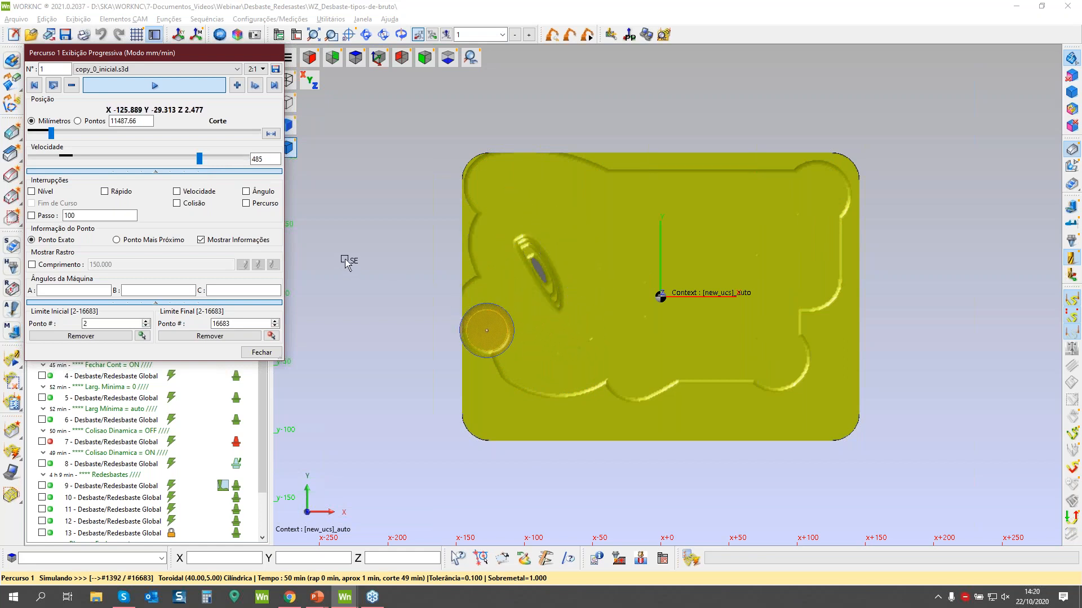
pyautogui.click(262, 352)
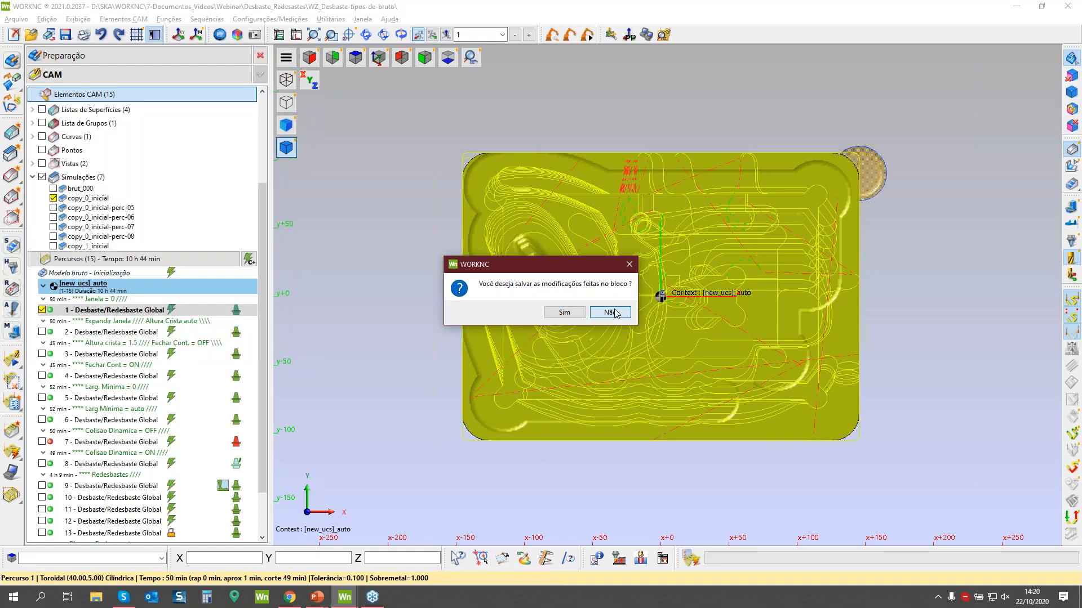
pyautogui.click(620, 313)
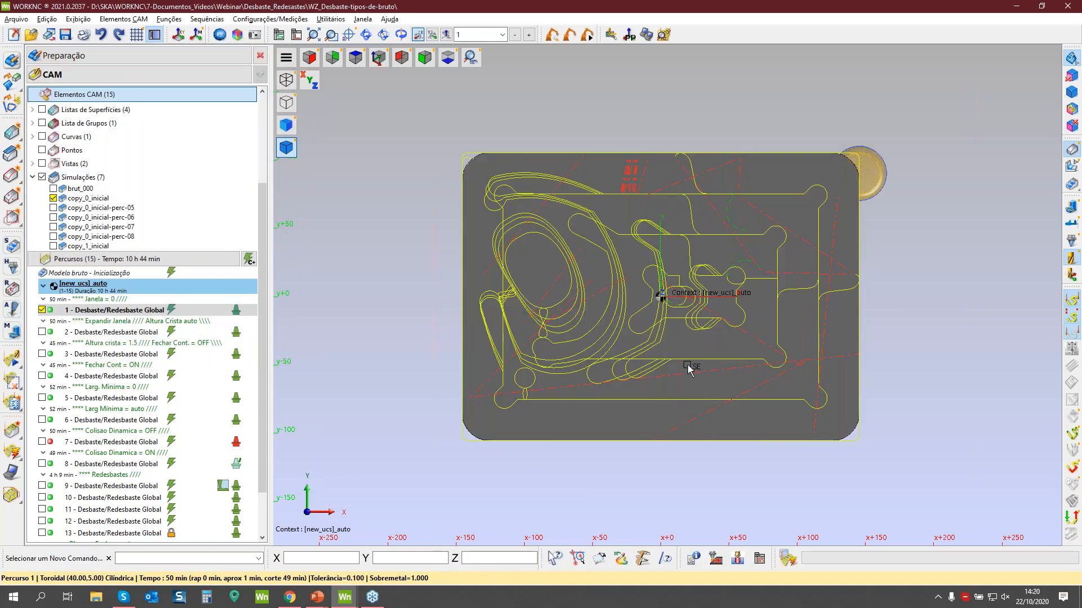
# Review the parameters of toolpath 2, including its window expansion by tool diameter plus stock allowance, without changing them.
pyautogui.moveTo(689, 456); pyautogui.dragTo(683, 297, button='middle')
pyautogui.click(356, 58)
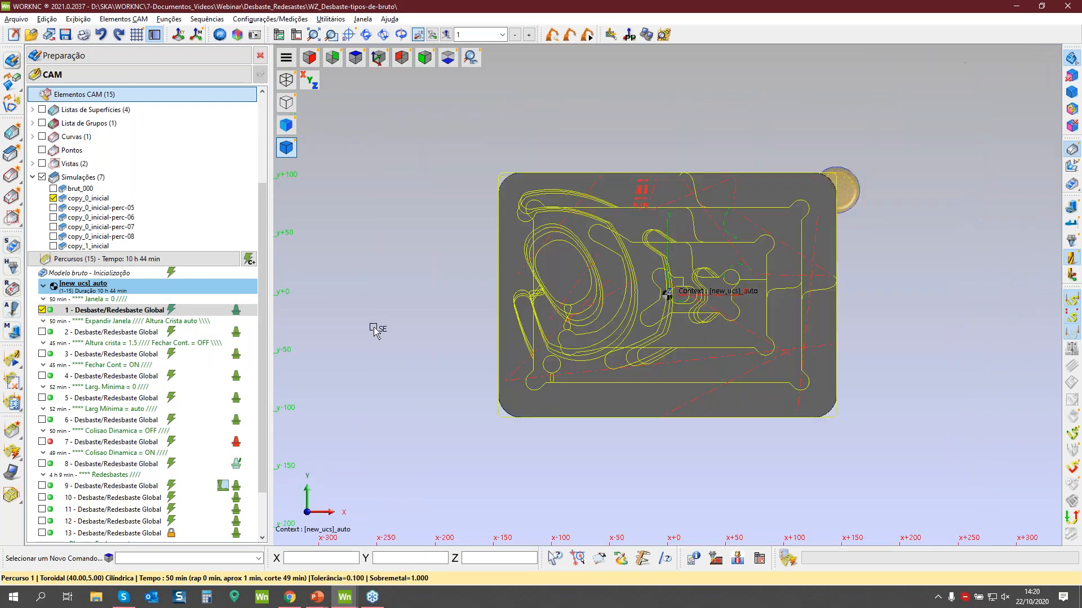
pyautogui.doubleClick(52, 333)
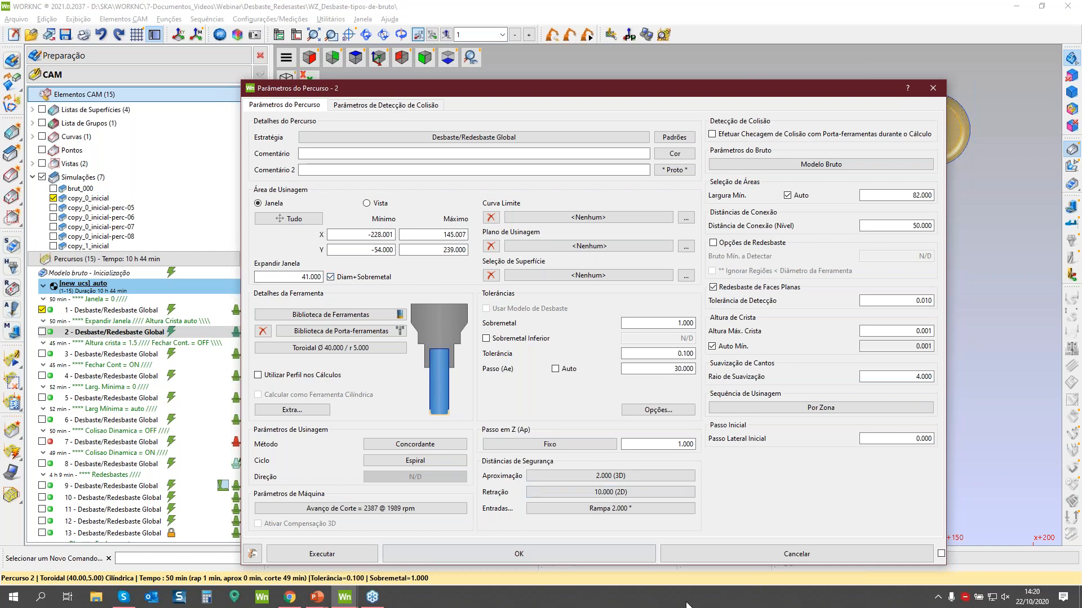
pyautogui.click(673, 555)
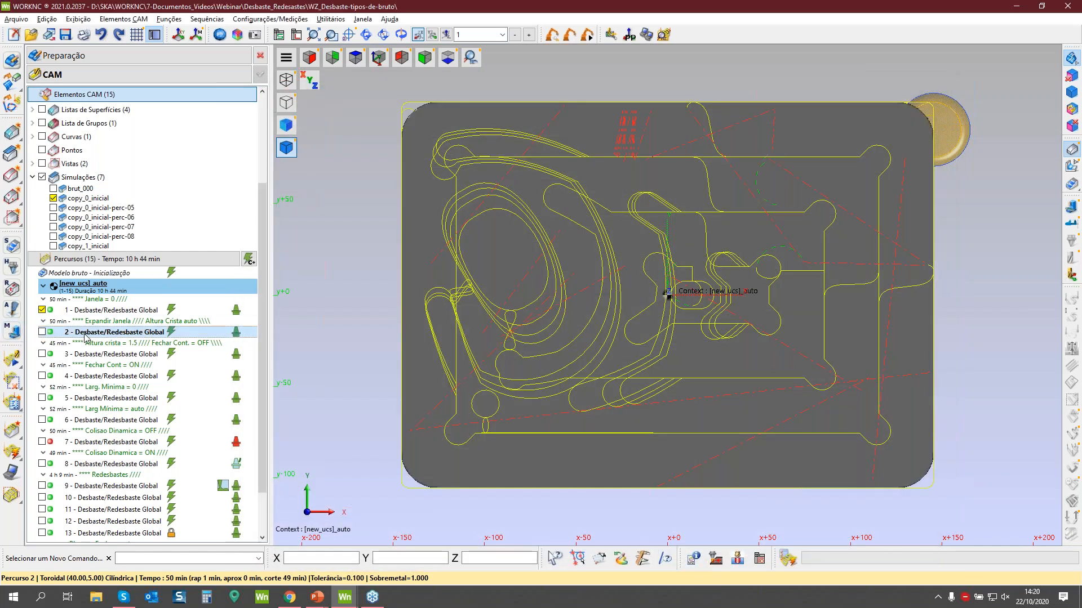
# Display toolpath 2 in place of toolpath 1 and hide the copy_0_inicial stock simulation.
pyautogui.doubleClick(85, 334)
pyautogui.click(53, 198)
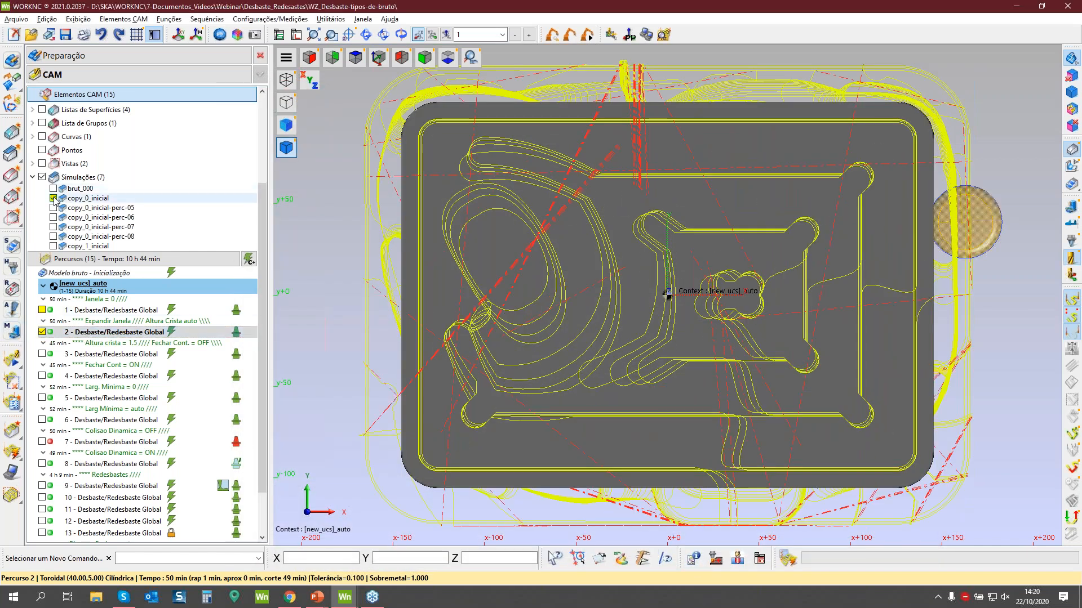
pyautogui.scroll(-2, 629, 356)
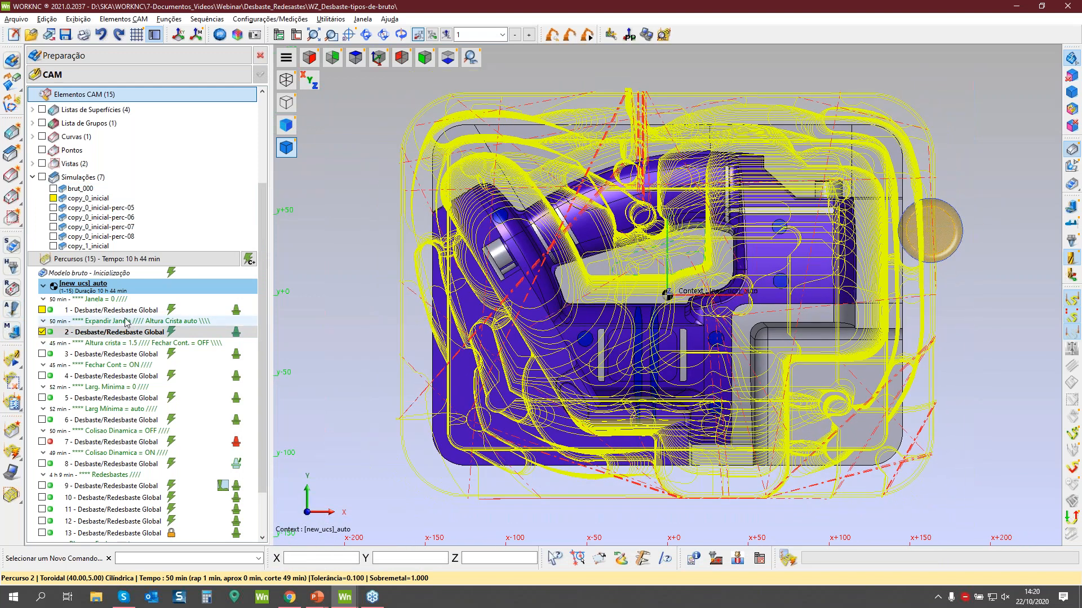
# Compare the extents and machining times of toolpaths 1 and 2 from above by displaying them alternately.
pyautogui.doubleClick(124, 310)
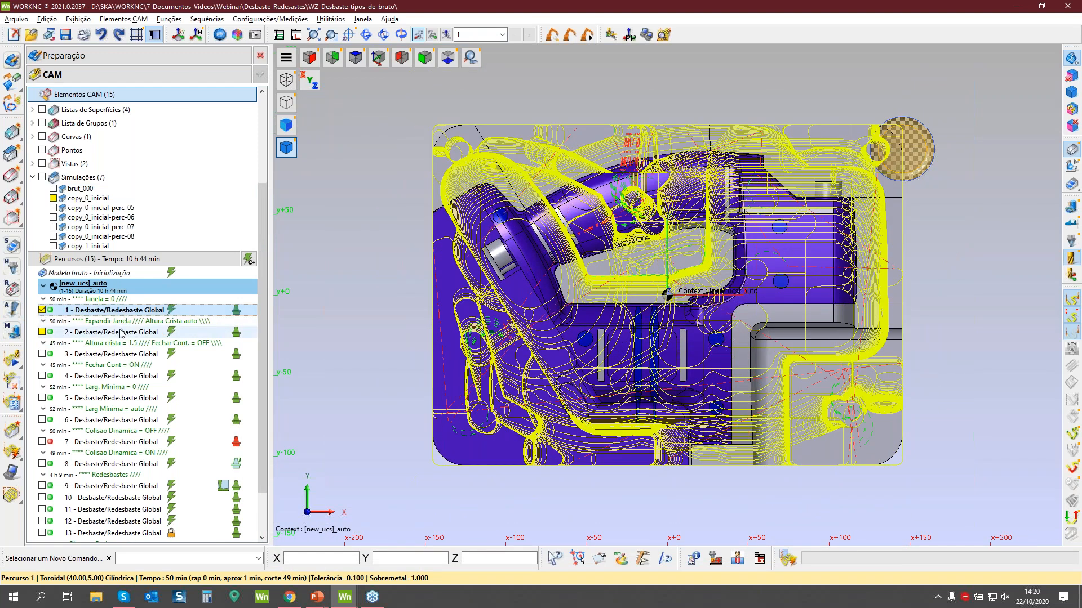
pyautogui.doubleClick(122, 333)
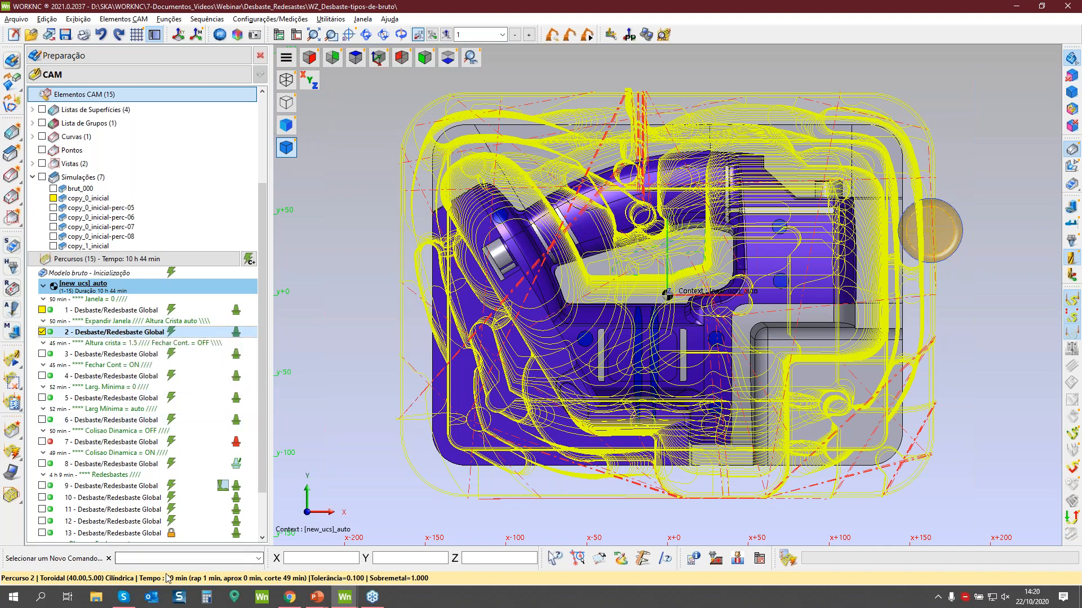
pyautogui.doubleClick(136, 311)
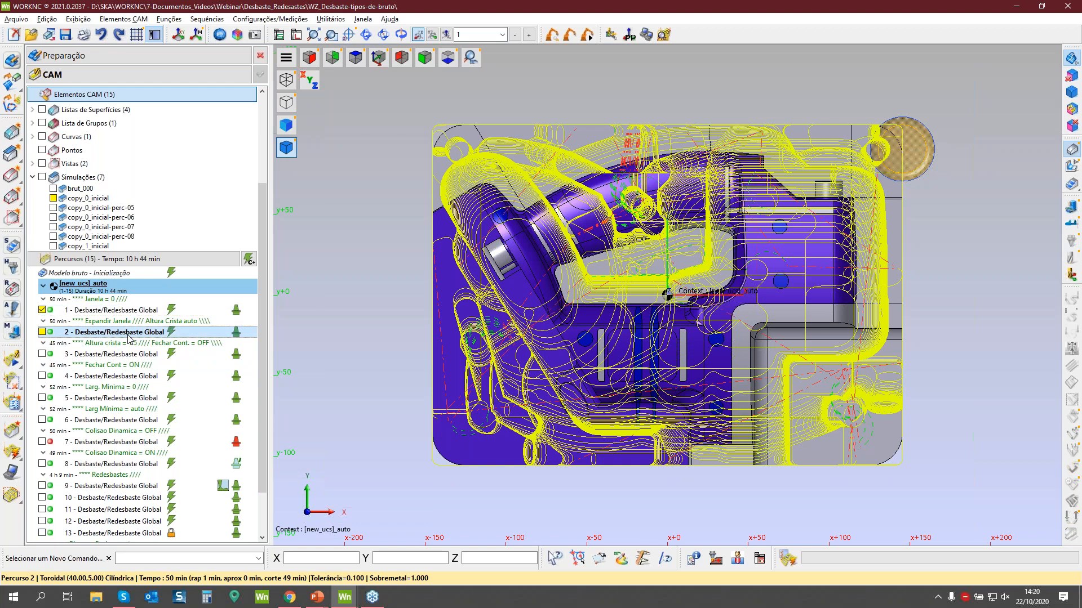
pyautogui.doubleClick(115, 332)
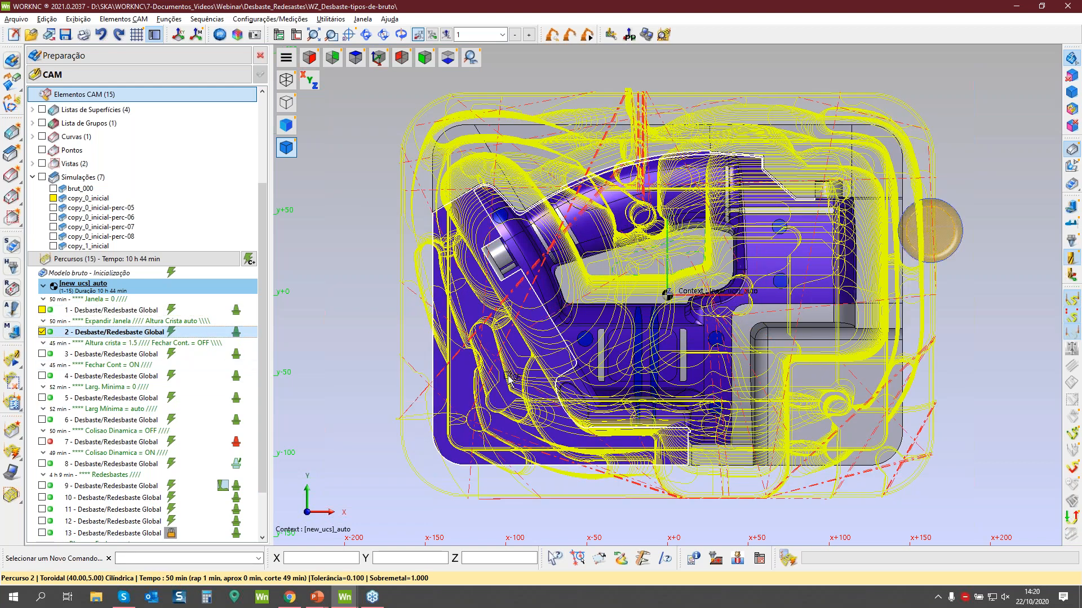
# Compare the Z levels of toolpath 2 with those of toolpath 1 in the side view.
pyautogui.press('y')
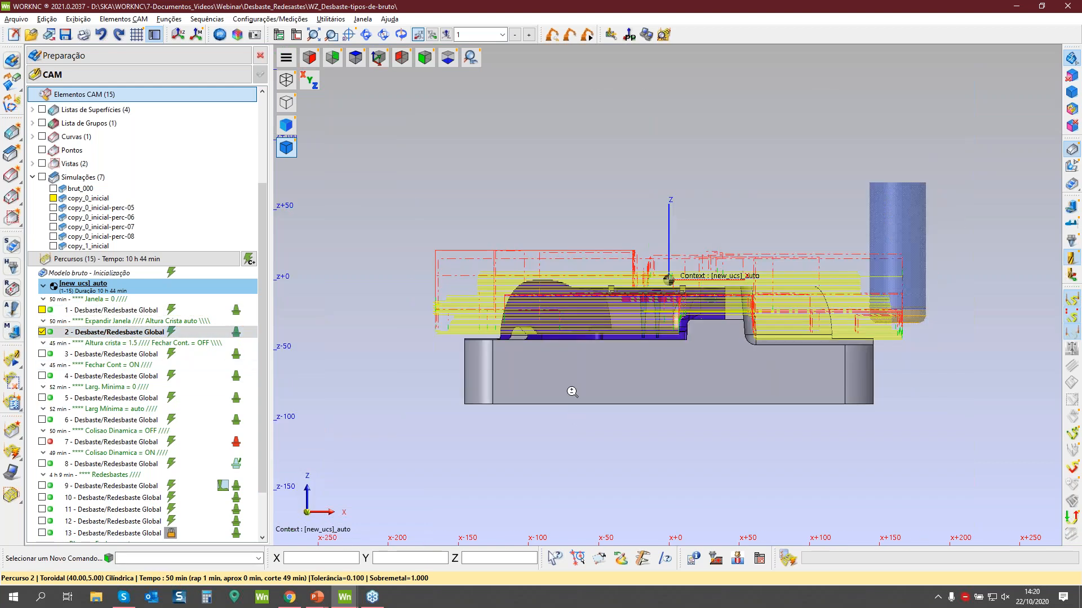
pyautogui.scroll(3, 573, 388)
pyautogui.moveTo(574, 370); pyautogui.dragTo(577, 349, button='middle')
pyautogui.scroll(1, 576, 348)
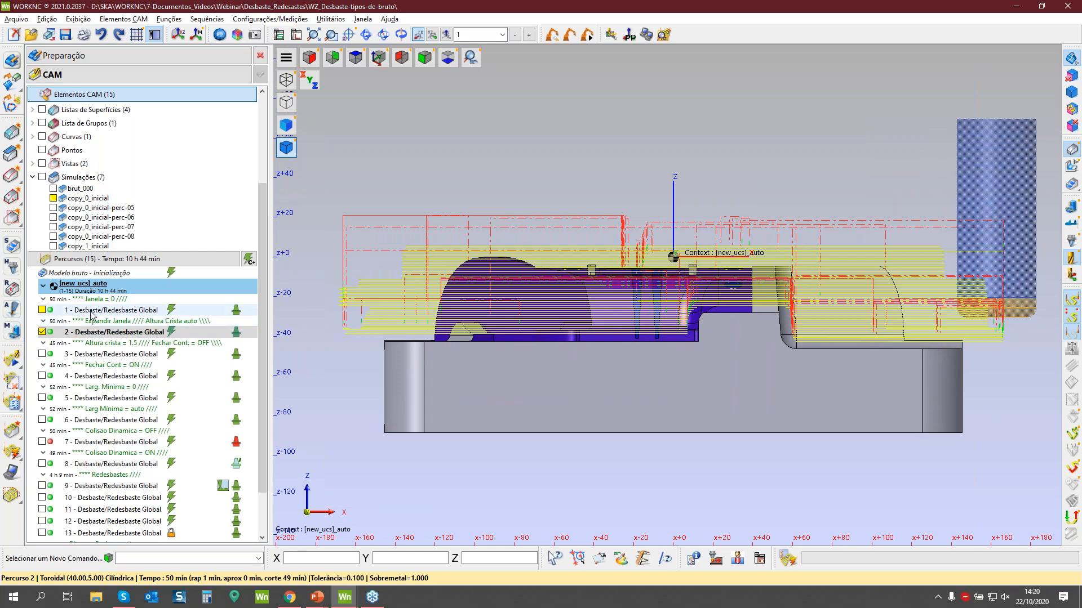
pyautogui.click(92, 310)
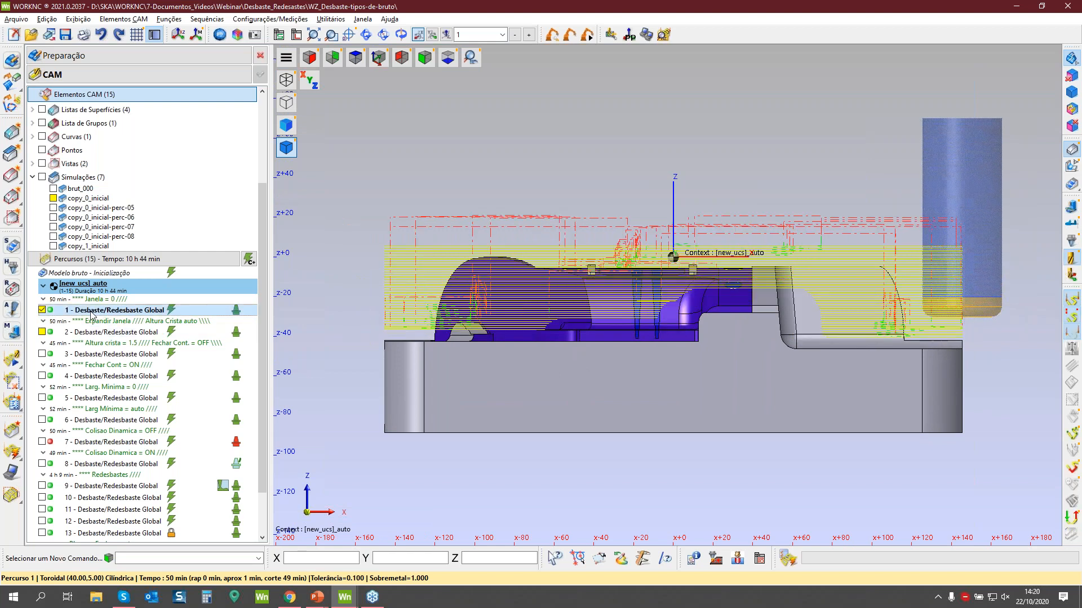
# Switch between and overlay toolpaths 1 and 2 in the side view to compare their extents, leaving only toolpath 2 displayed.
pyautogui.click(42, 332)
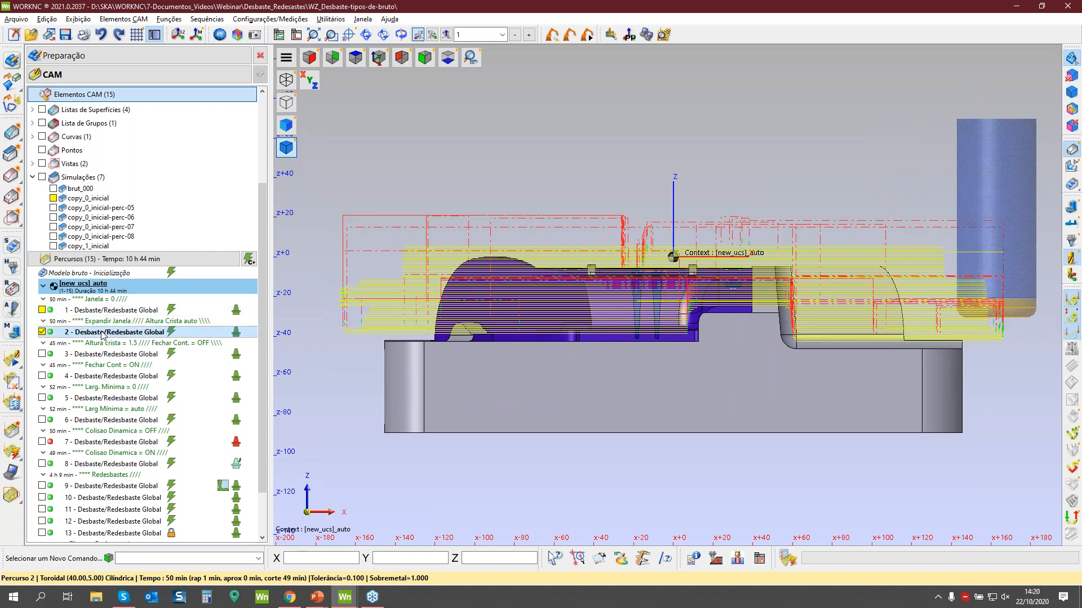
pyautogui.click(42, 310)
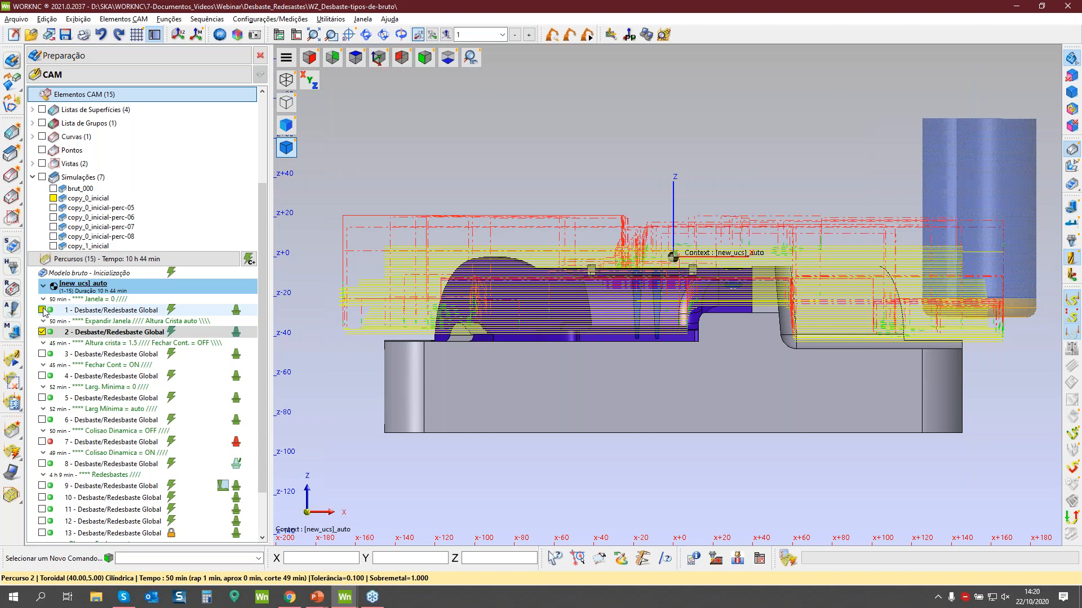
pyautogui.click(44, 309)
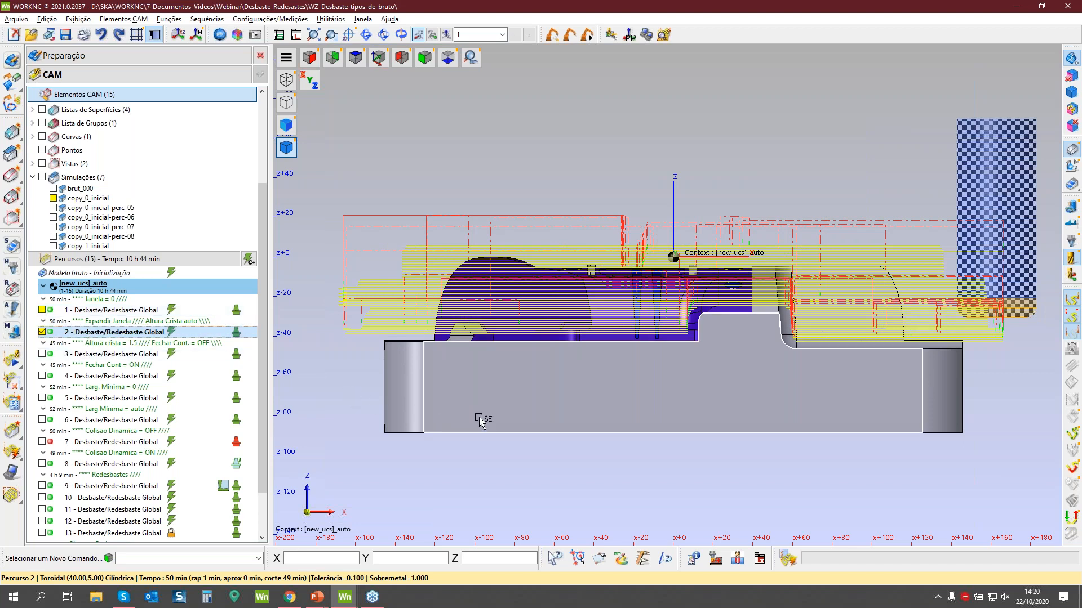
# Run the progressive display of toolpath 2 on the copy_0_inicial.s3d stock from above, pausing it during the first cuts.
pyautogui.press('z')
pyautogui.click(11, 366)
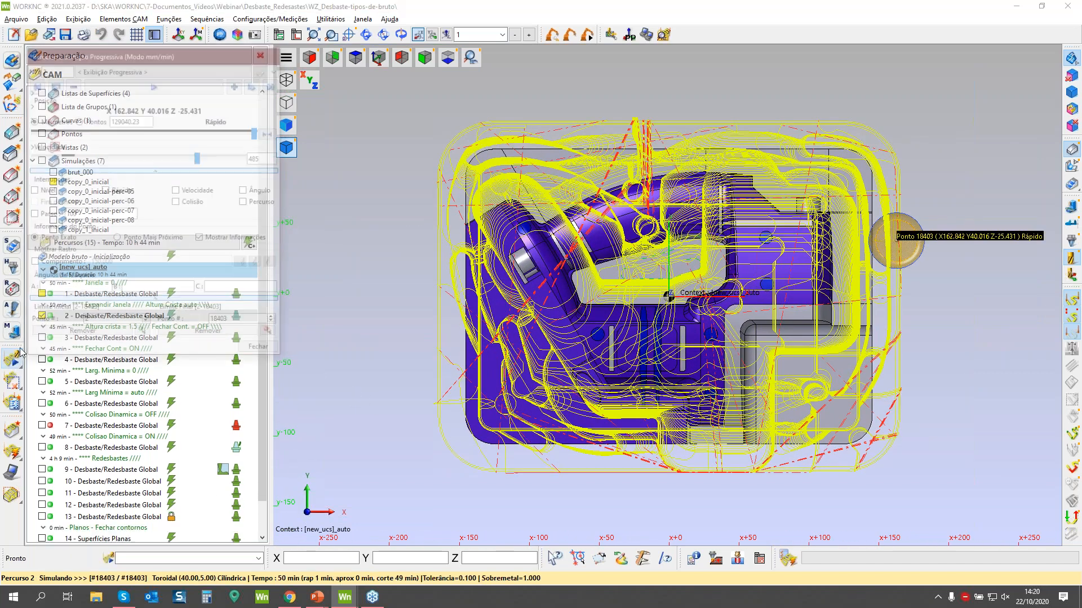
pyautogui.click(138, 68)
pyautogui.scroll(-1, 144, 155)
pyautogui.click(142, 154)
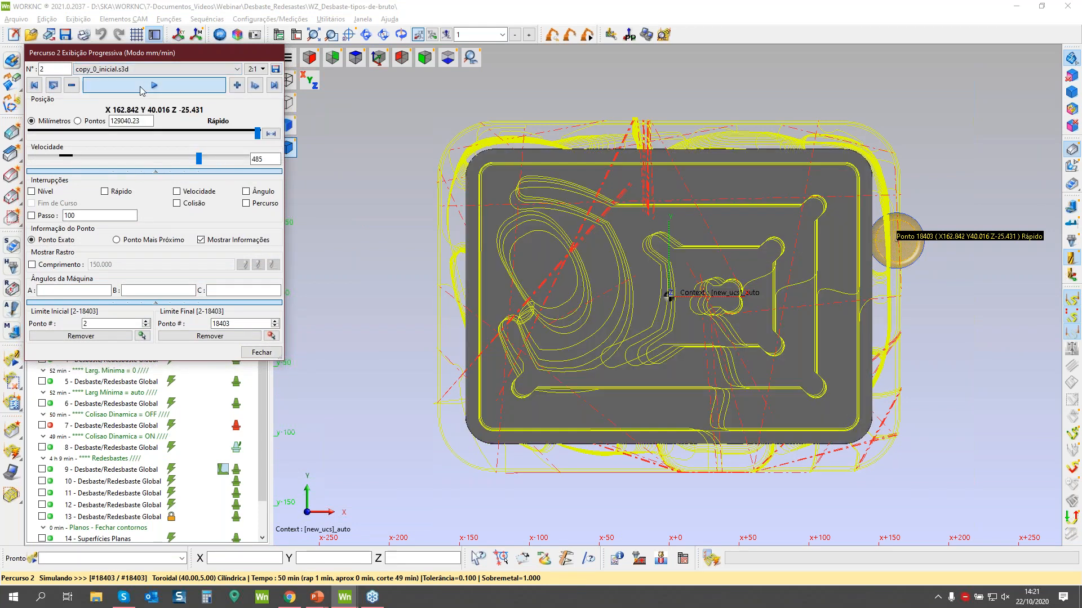
pyautogui.click(141, 89)
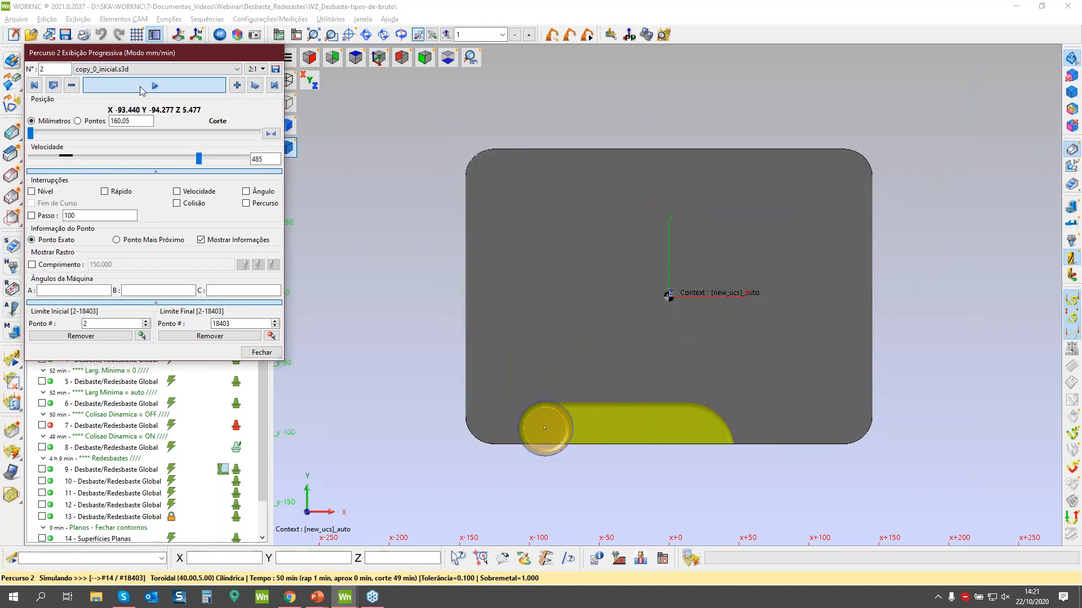
pyautogui.click(142, 89)
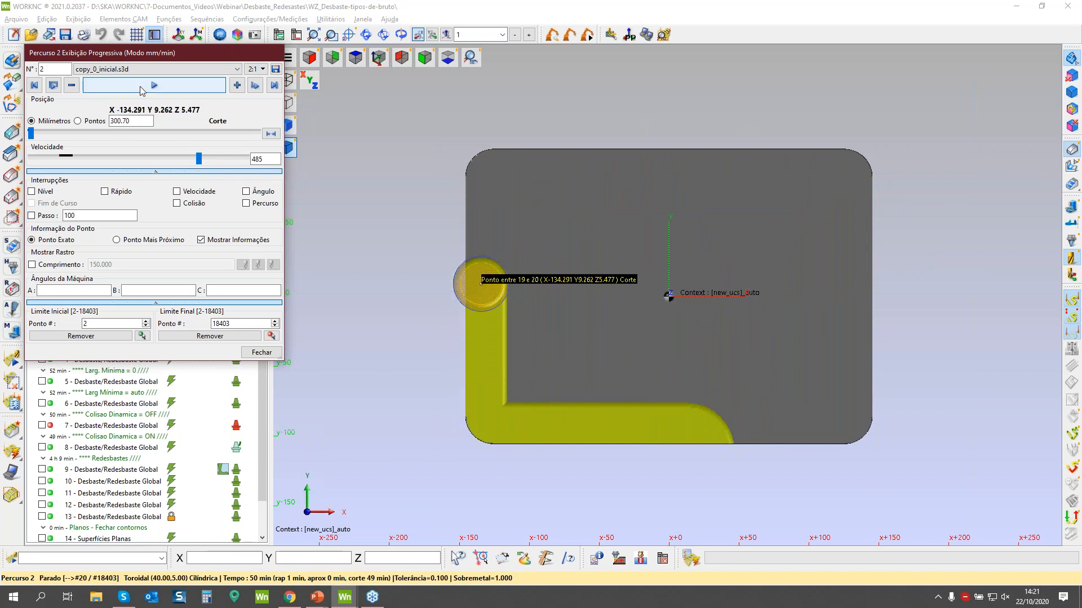
# Turn on the 30 mm circle-and-cross reference guide and use it to check the tool overlap and stepover along the stock's edge.
pyautogui.click(348, 34)
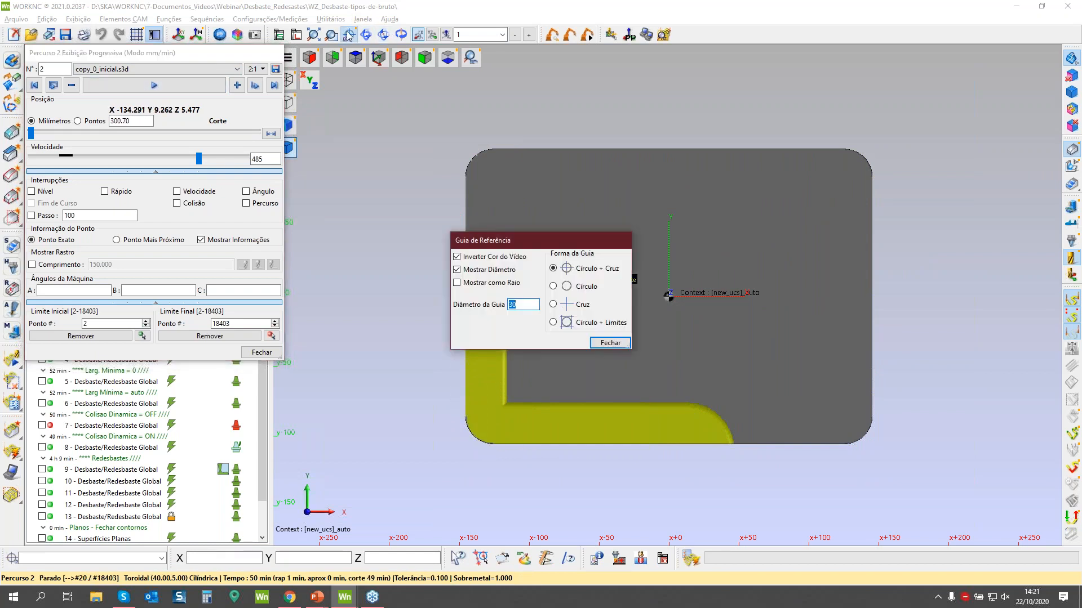
pyautogui.click(608, 343)
pyautogui.scroll(4, 561, 358)
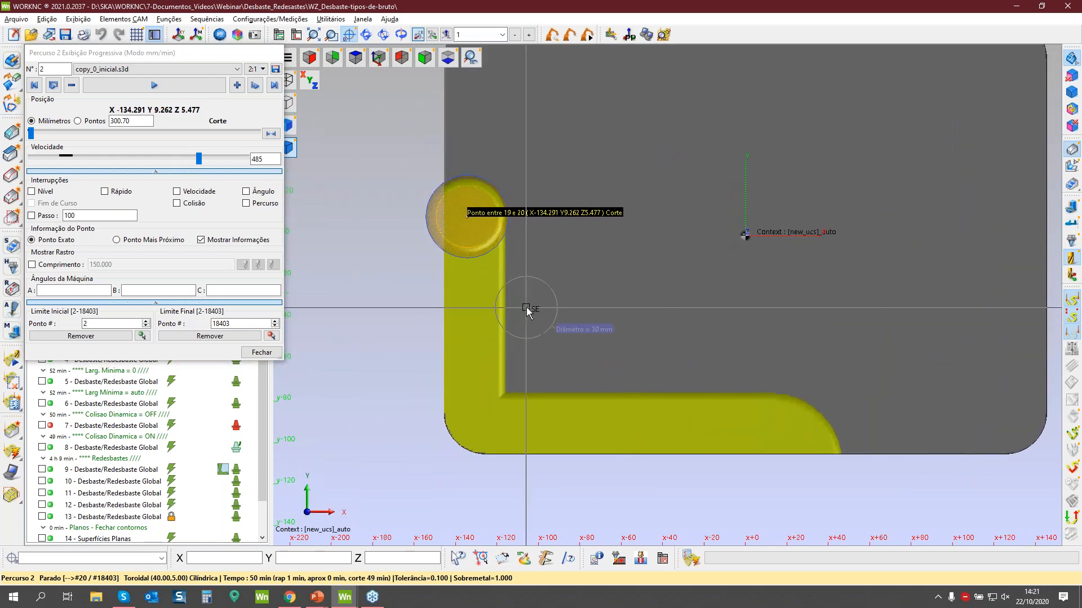
pyautogui.scroll(-3, 452, 355)
pyautogui.scroll(2, 439, 372)
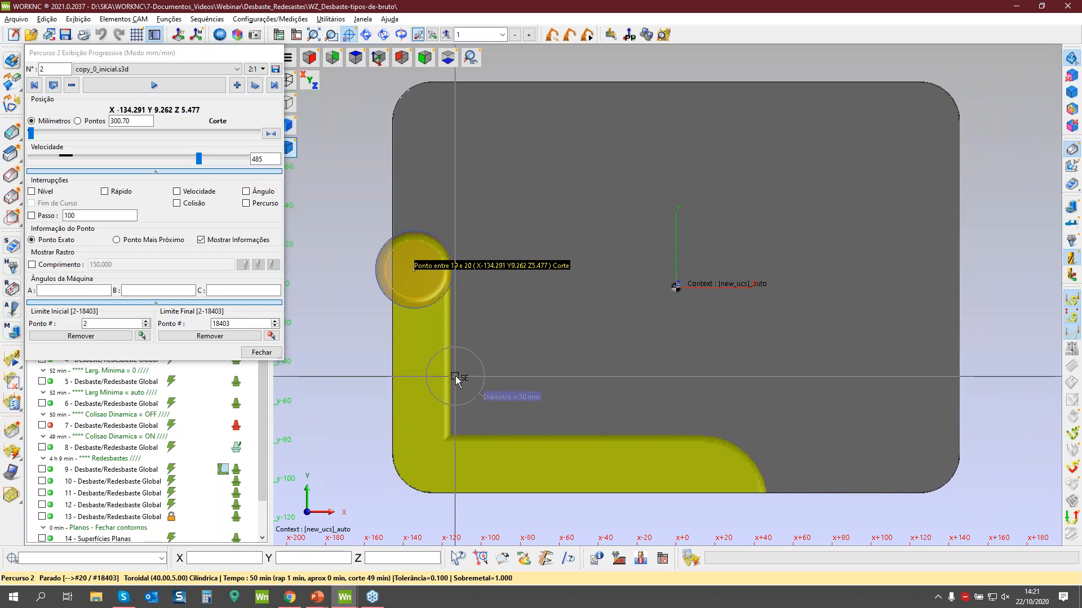
pyautogui.scroll(3, 540, 369)
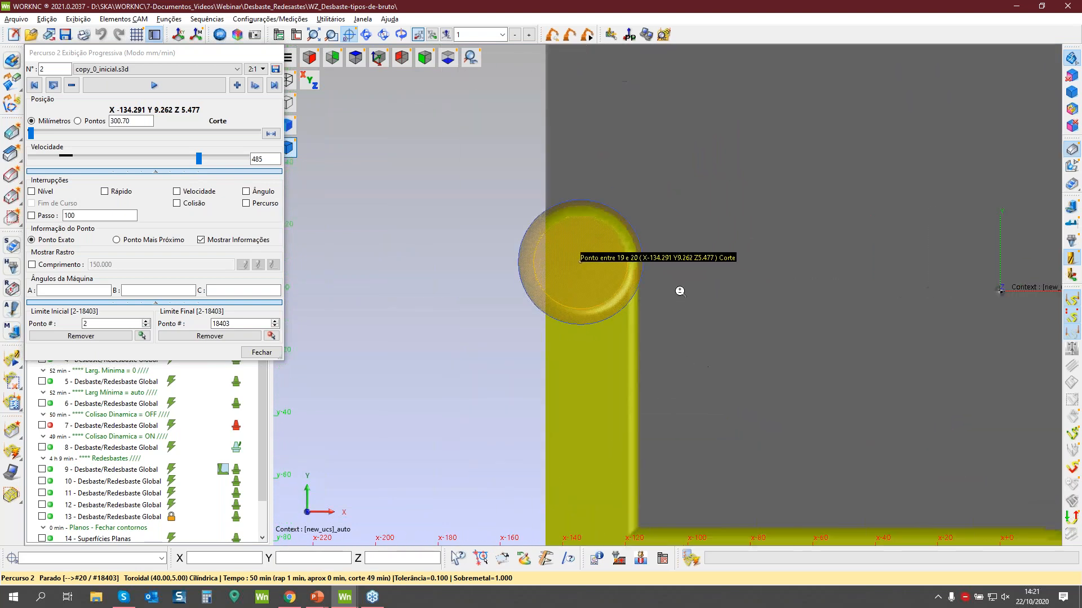
pyautogui.scroll(-2, 644, 396)
pyautogui.moveTo(643, 396); pyautogui.dragTo(485, 293, button='middle')
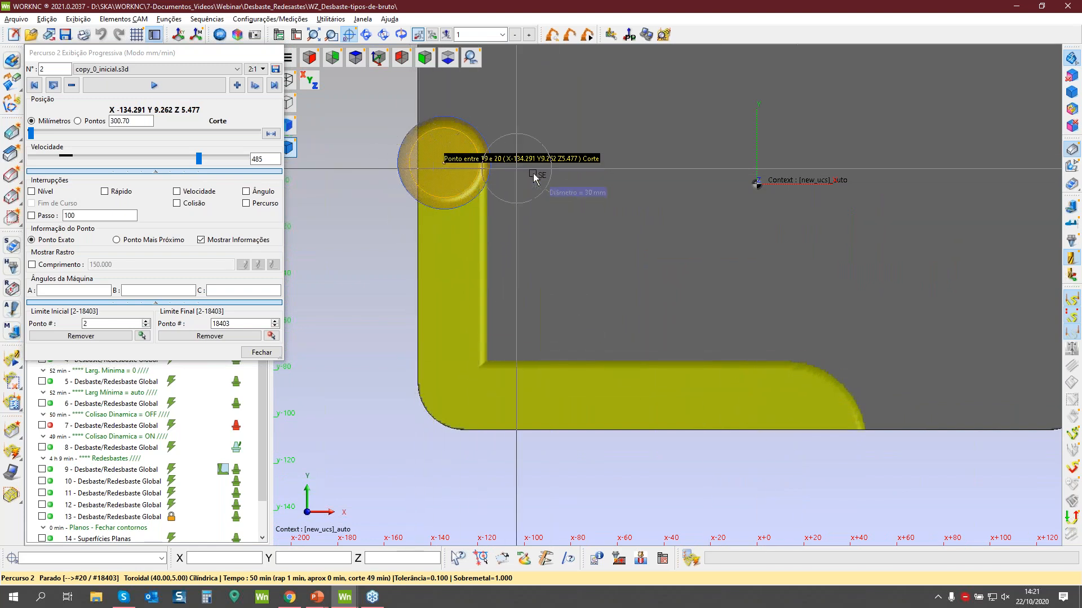
pyautogui.moveTo(555, 205); pyautogui.dragTo(495, 324, button='middle')
pyautogui.scroll(-1, 495, 325)
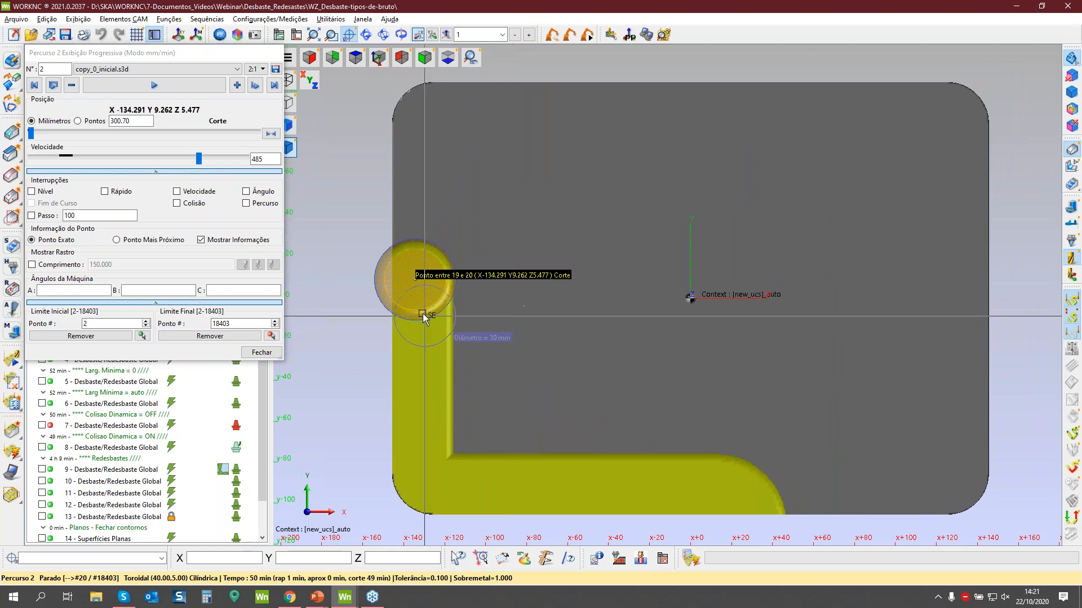
pyautogui.scroll(3, 483, 396)
pyautogui.moveTo(355, 352); pyautogui.dragTo(517, 290, button='middle')
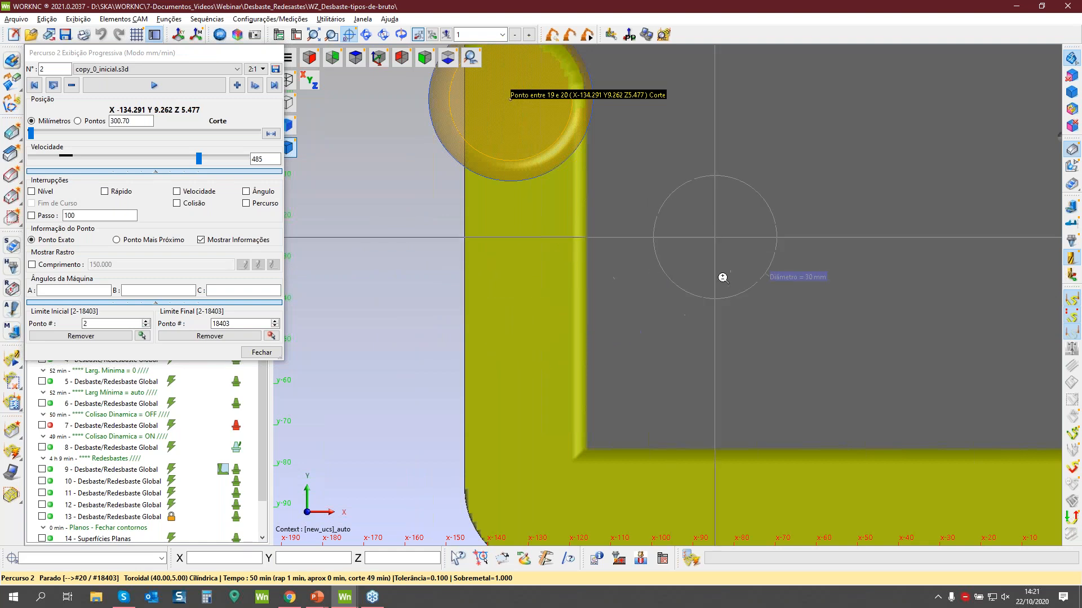
pyautogui.scroll(-5, 717, 238)
pyautogui.moveTo(922, 217); pyautogui.dragTo(743, 278, button='middle')
# Resume the toolpath 2 simulation, reduce its speed to 414, and pause it to examine a pass near the stock's corner.
pyautogui.click(154, 85)
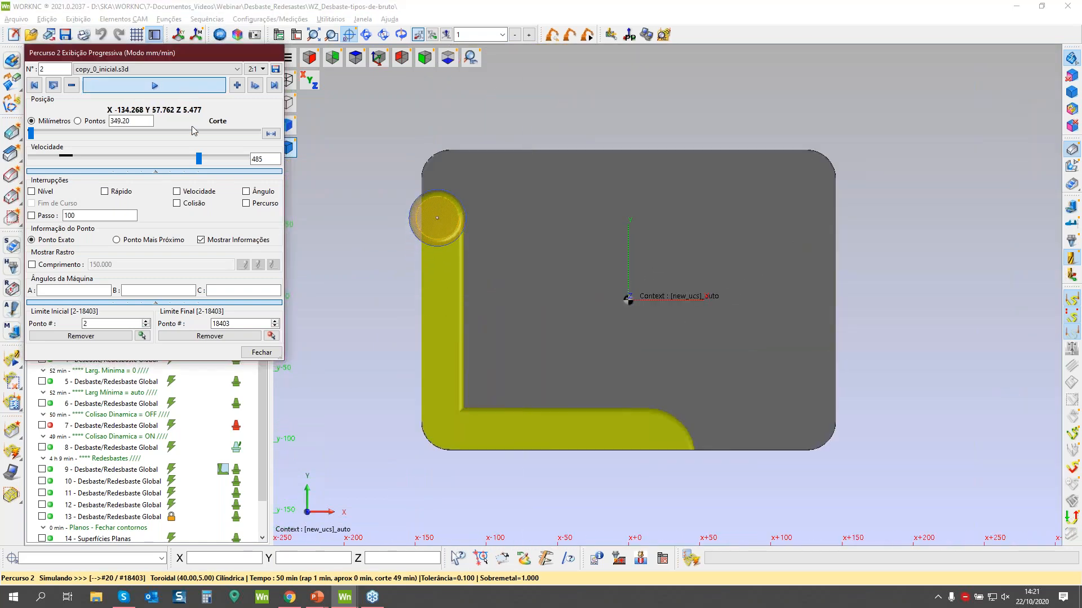
pyautogui.moveTo(198, 159)
pyautogui.mouseDown()
pyautogui.moveTo(220, 159)
pyautogui.moveTo(195, 158)
pyautogui.mouseUp()
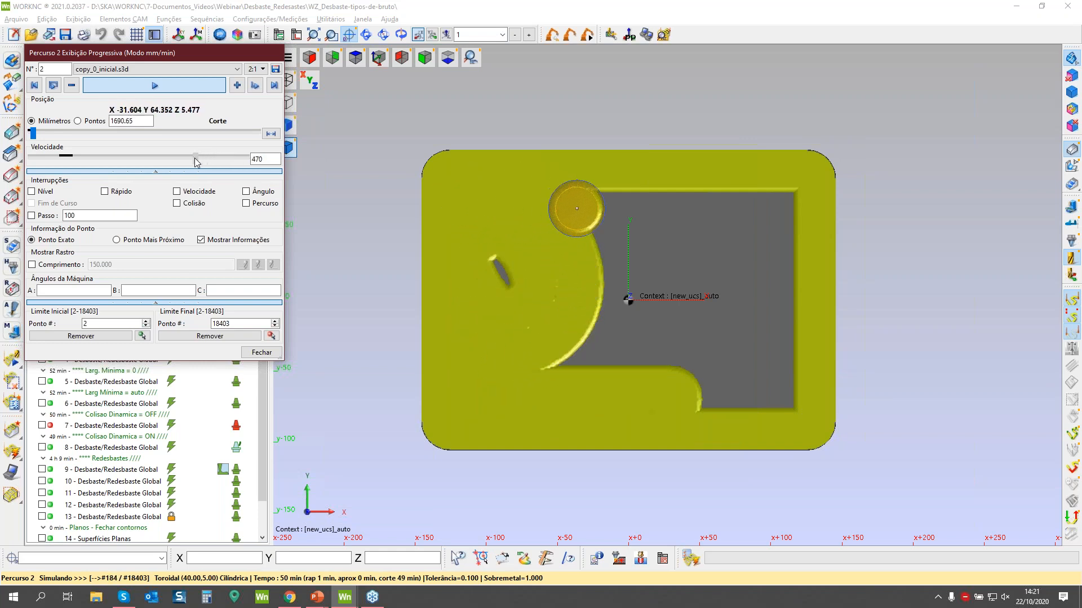
pyautogui.moveTo(194, 158); pyautogui.dragTo(181, 158)
pyautogui.click(197, 87)
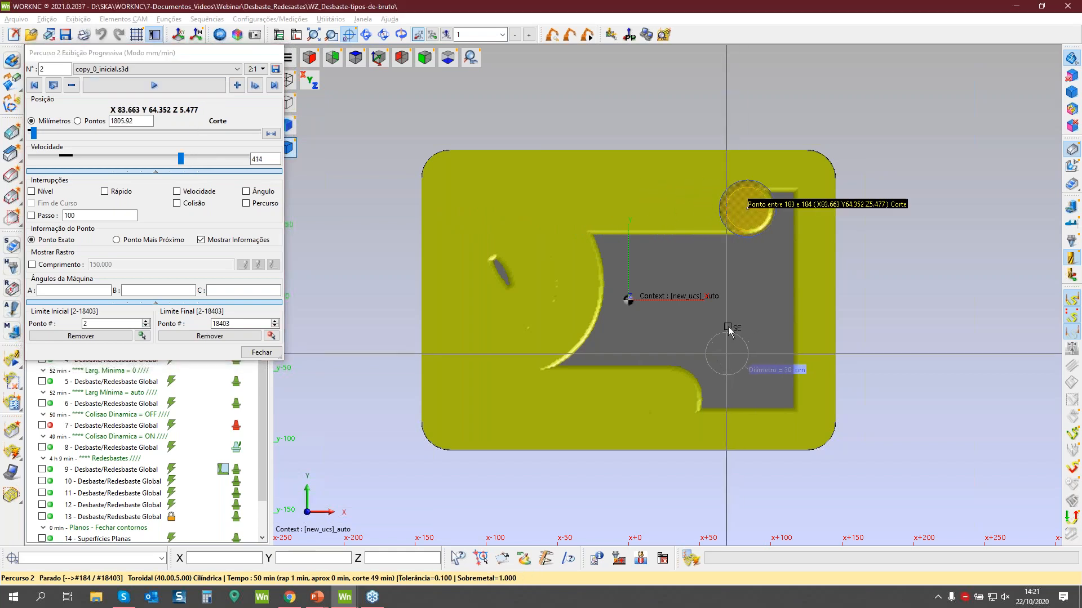
pyautogui.scroll(3, 731, 327)
pyautogui.moveTo(670, 288); pyautogui.dragTo(599, 321, button='middle')
pyautogui.scroll(2, 654, 177)
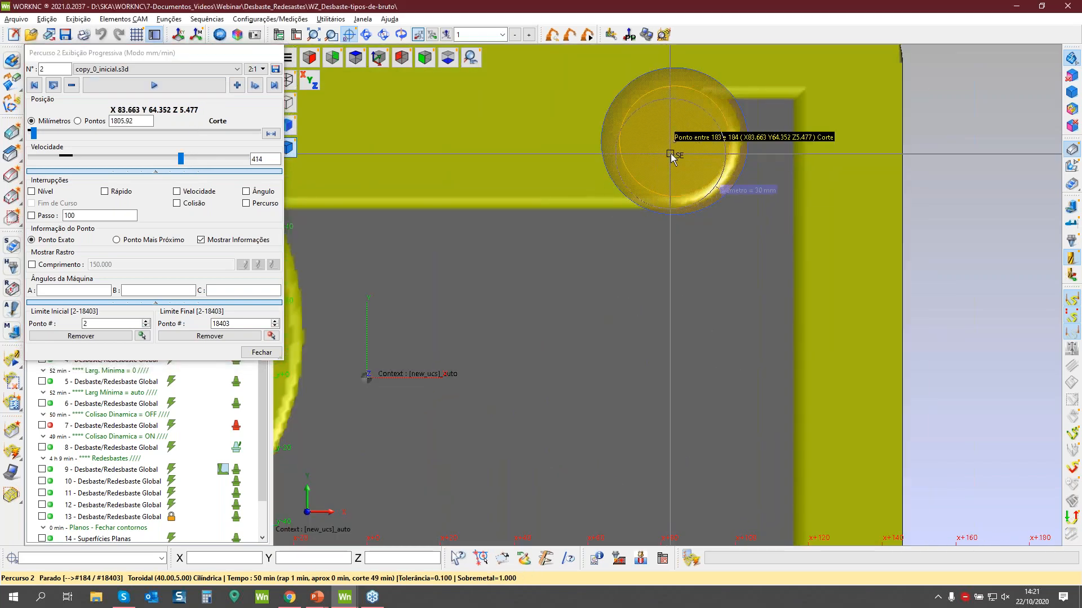
pyautogui.scroll(-5, 647, 160)
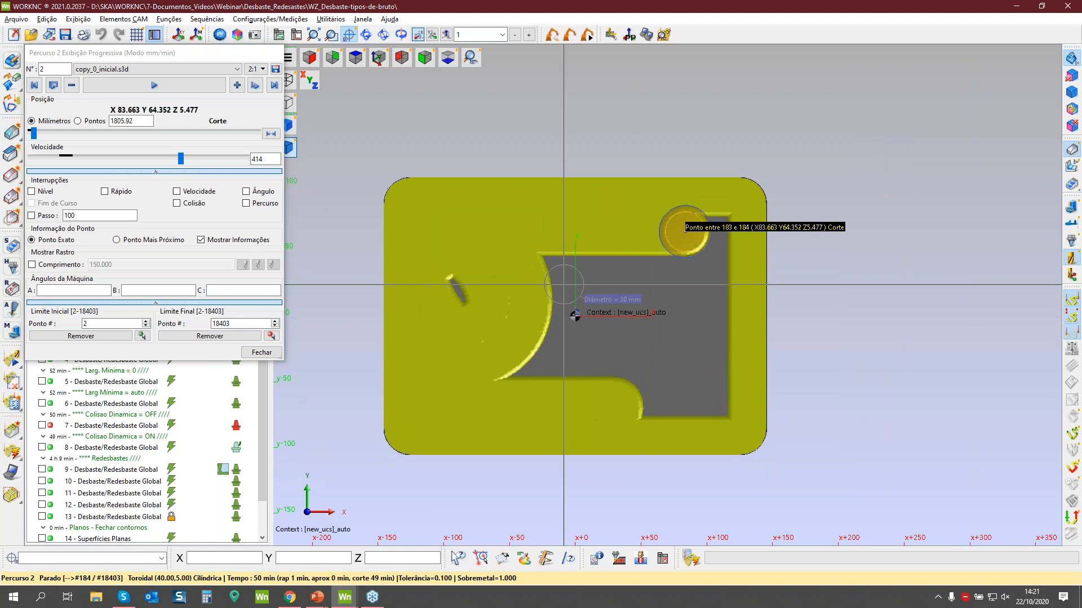
# Continue the simulation into the next Z level and pause it to inspect the cut near the stock's lower edge.
pyautogui.click(191, 88)
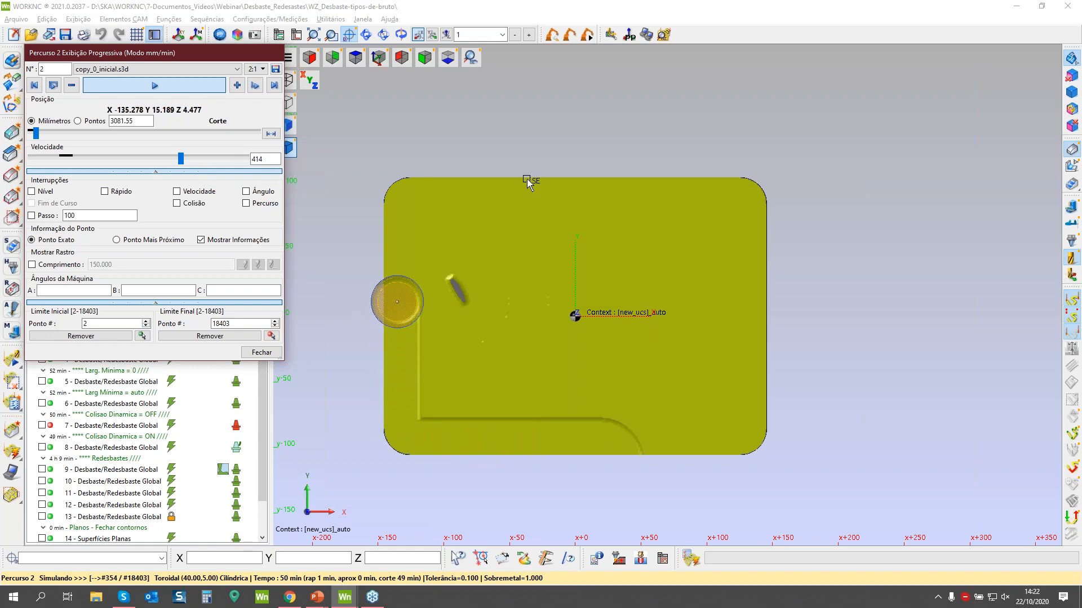
pyautogui.click(529, 415)
pyautogui.scroll(2, 529, 415)
pyautogui.moveTo(535, 422); pyautogui.dragTo(582, 411, button='middle')
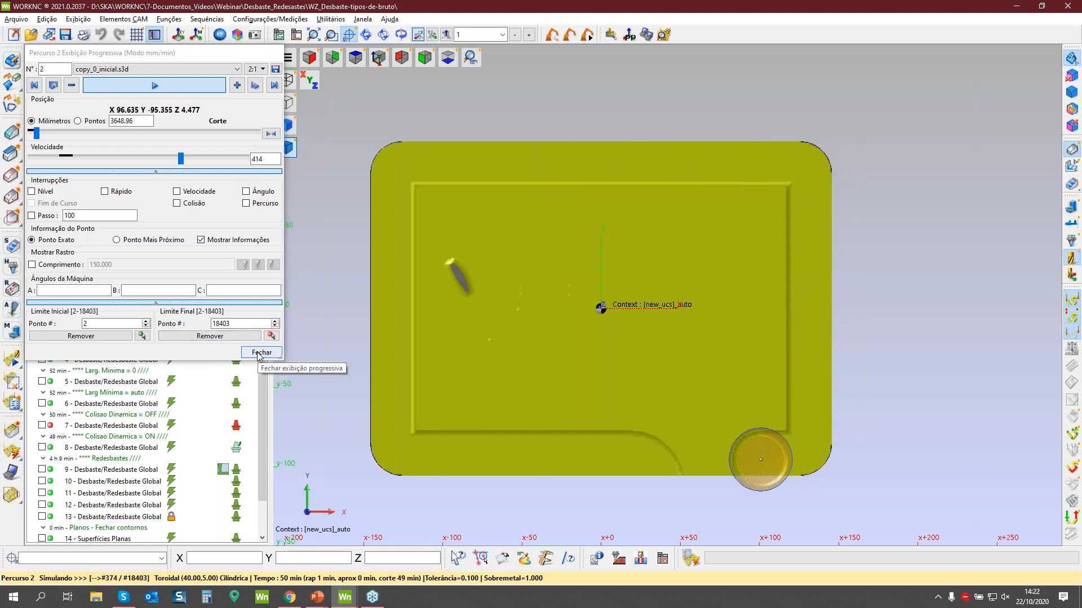
pyautogui.click(185, 89)
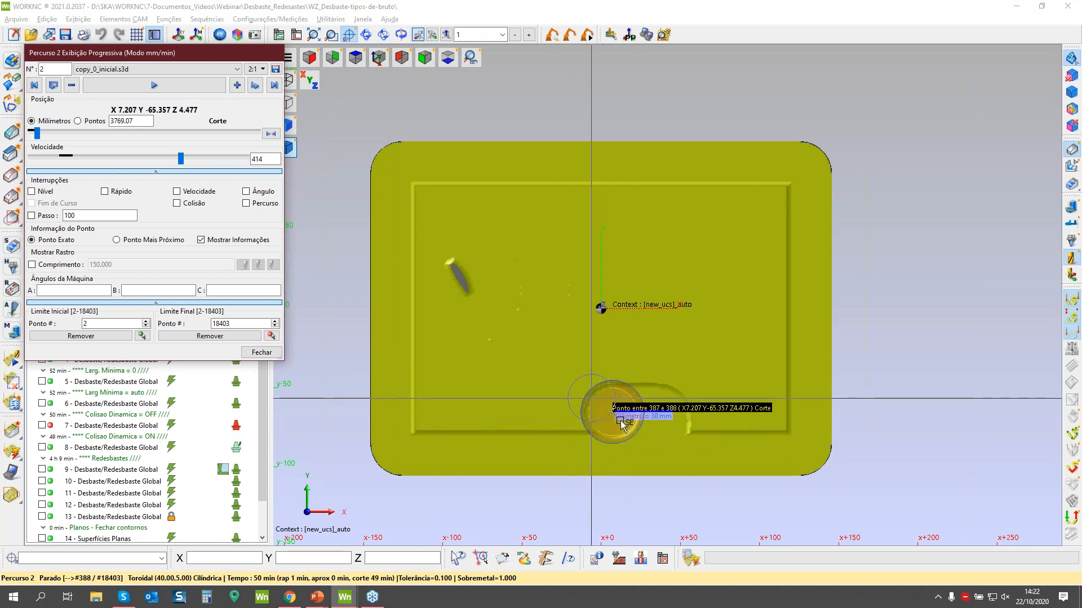
pyautogui.moveTo(656, 455); pyautogui.dragTo(689, 388, button='middle')
pyautogui.scroll(2, 684, 338)
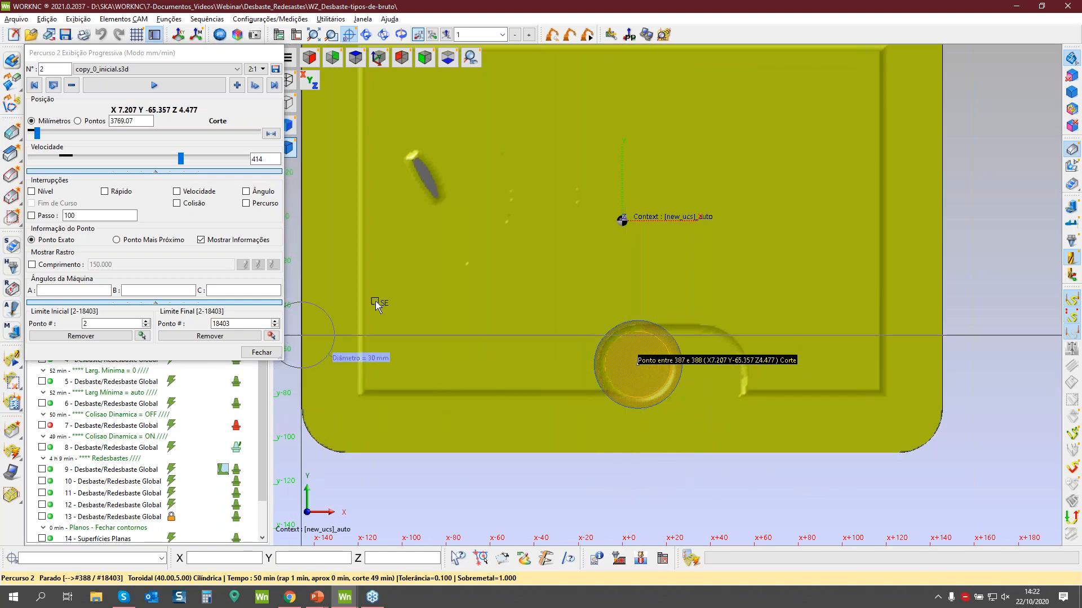
# Close the progressive display, load toolpath 3 for display, and show toolpath 2 again over the uncut stock.
pyautogui.click(262, 352)
pyautogui.click(609, 313)
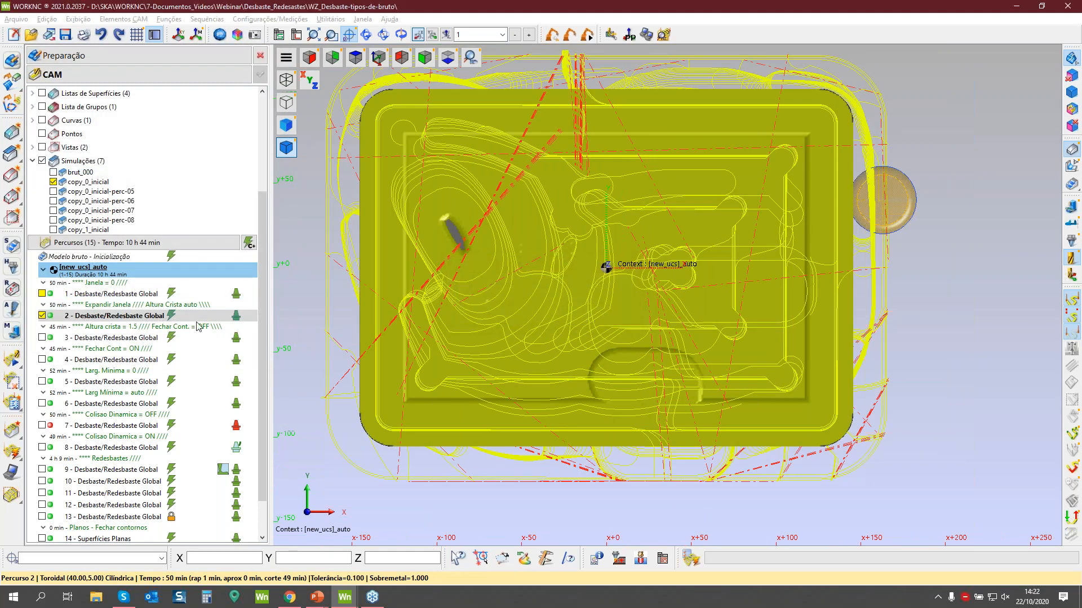
pyautogui.click(43, 316)
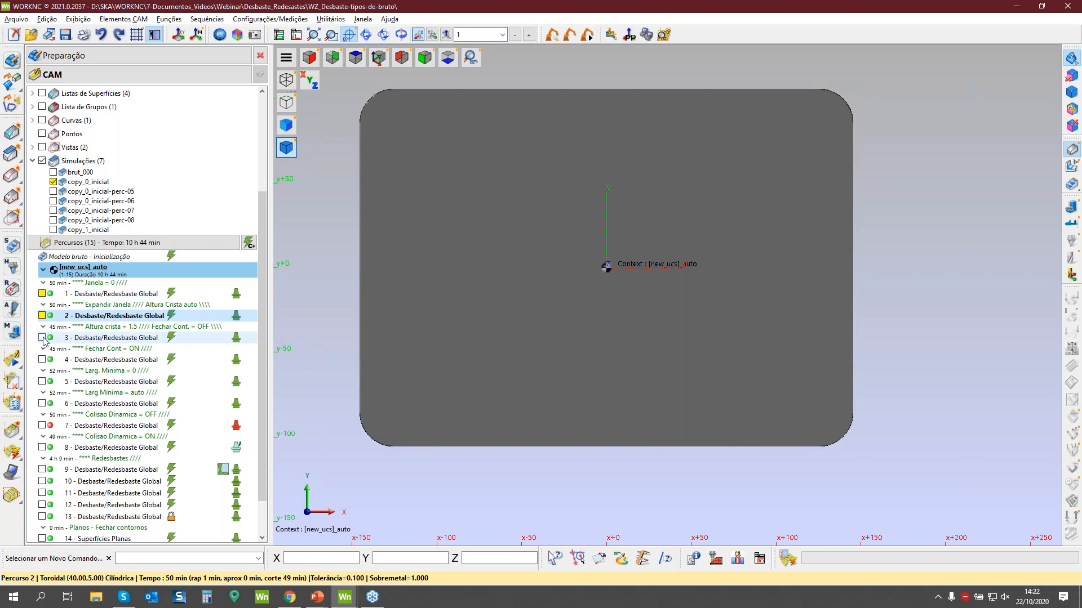
pyautogui.click(42, 338)
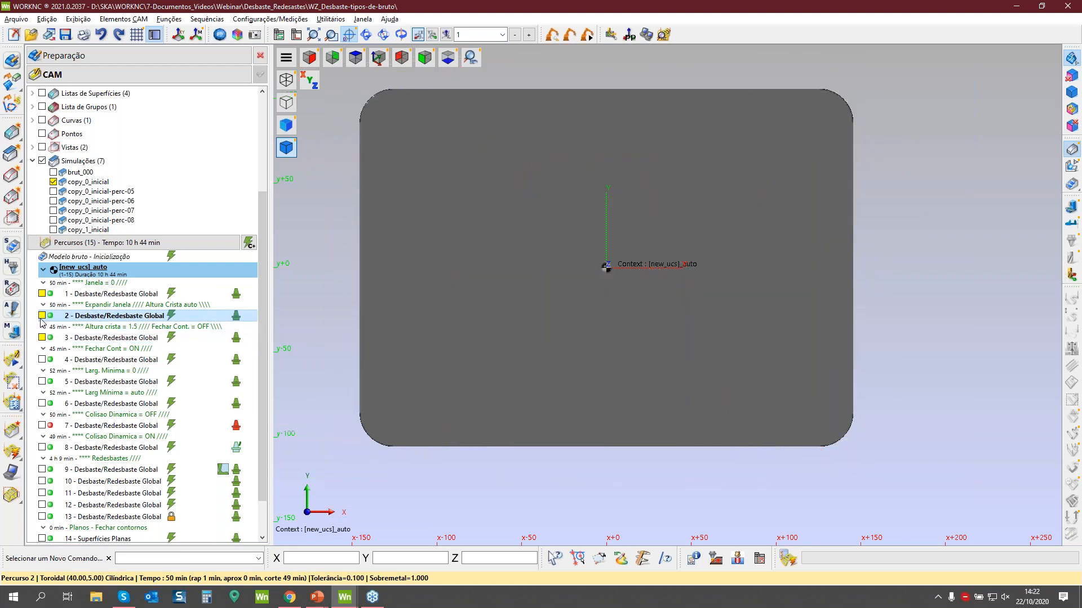
pyautogui.click(41, 316)
# Examine the corner loops of toolpath 2 from above, placing the tool on path points around the +X +Y corner.
pyautogui.scroll(3, 639, 254)
pyautogui.scroll(1, 638, 254)
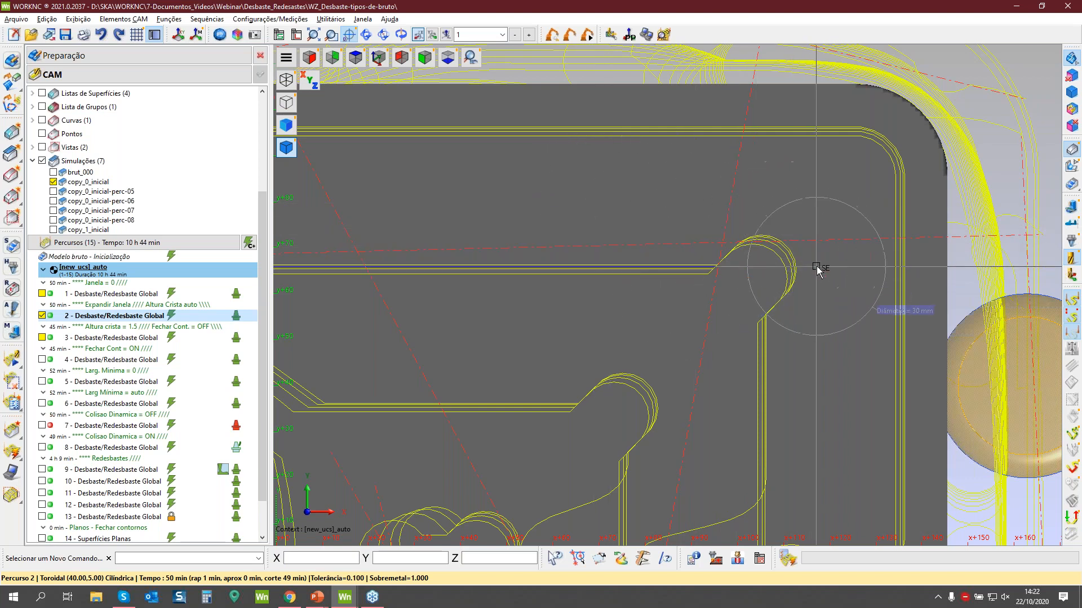
pyautogui.scroll(-5, 816, 270)
pyautogui.moveTo(712, 384); pyautogui.dragTo(687, 398, button='middle')
pyautogui.scroll(5, 647, 326)
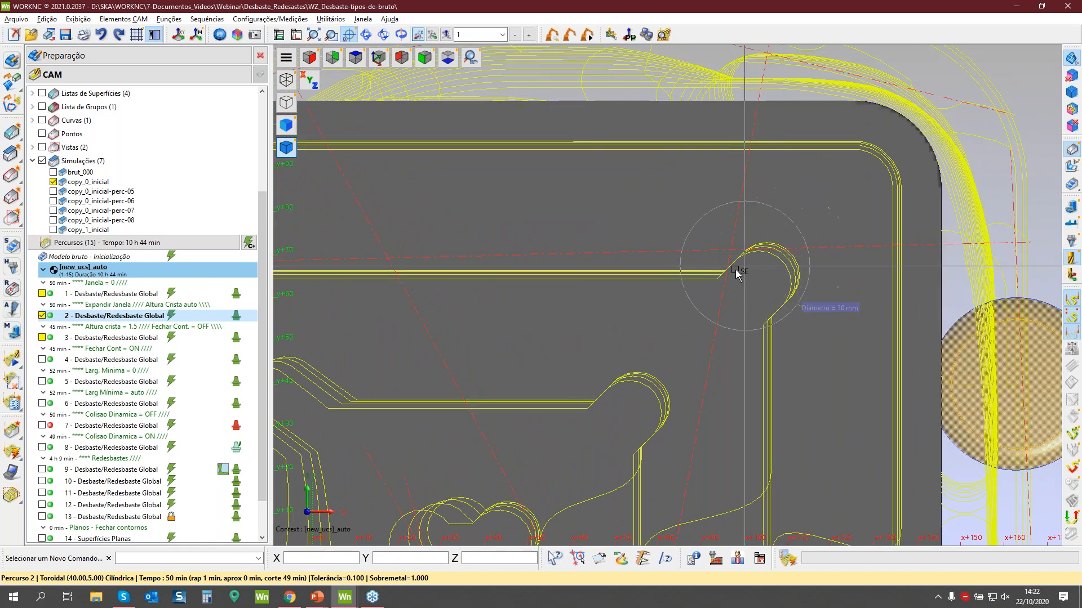
pyautogui.click(709, 275)
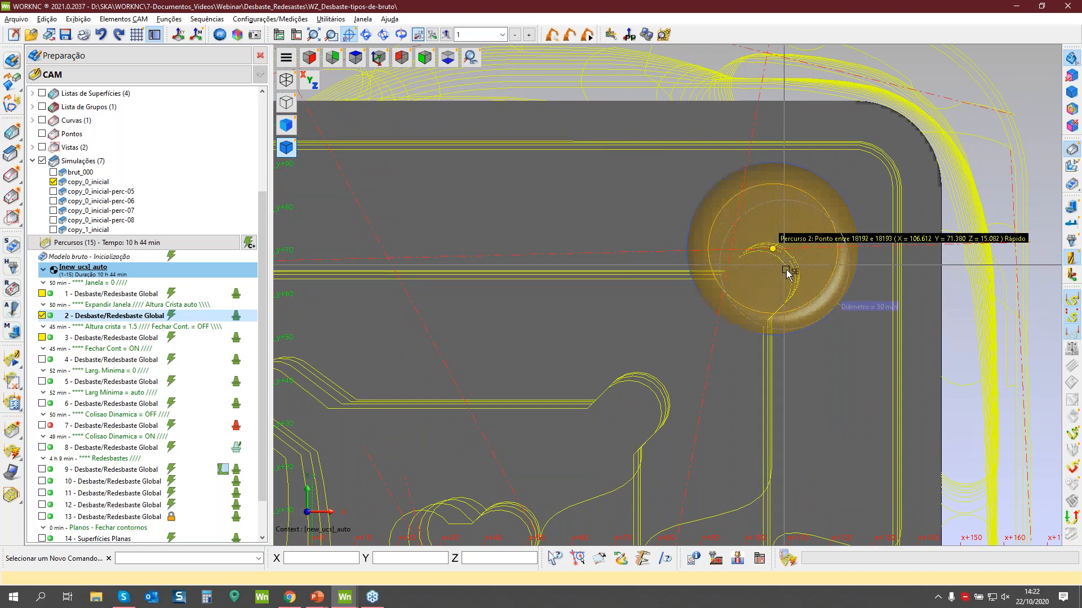
pyautogui.click(790, 278)
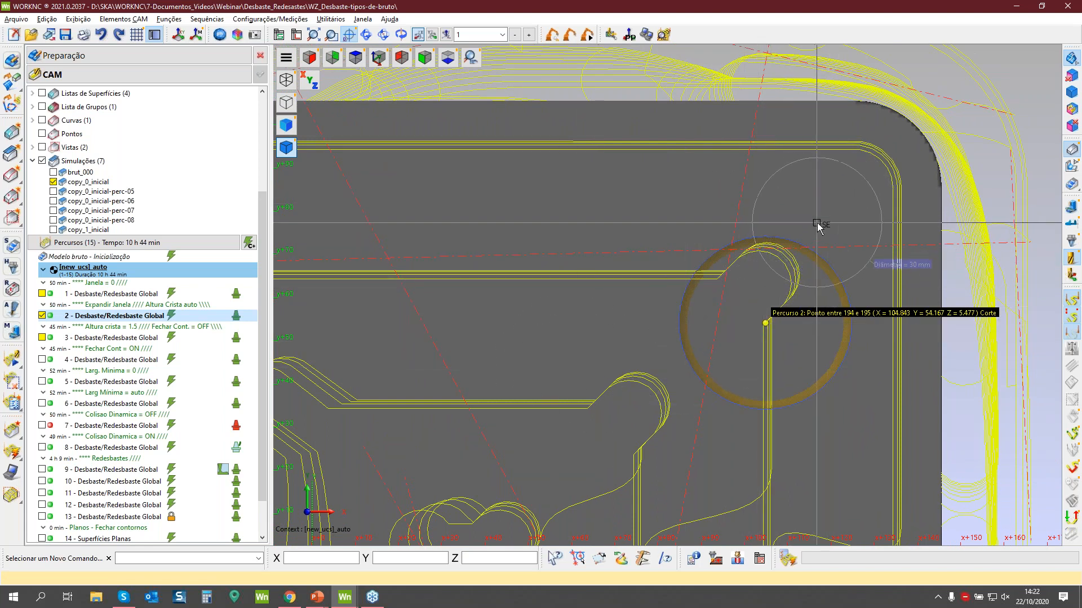
pyautogui.scroll(-5, 818, 225)
pyautogui.moveTo(832, 335); pyautogui.dragTo(847, 292, button='middle')
pyautogui.scroll(1, 838, 289)
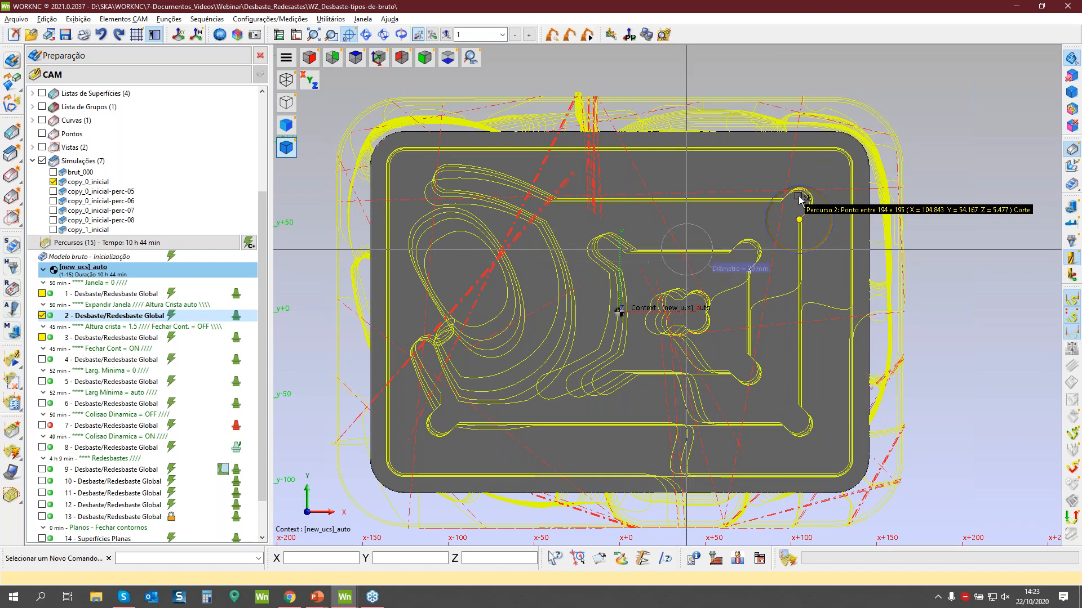
pyautogui.scroll(1, 691, 375)
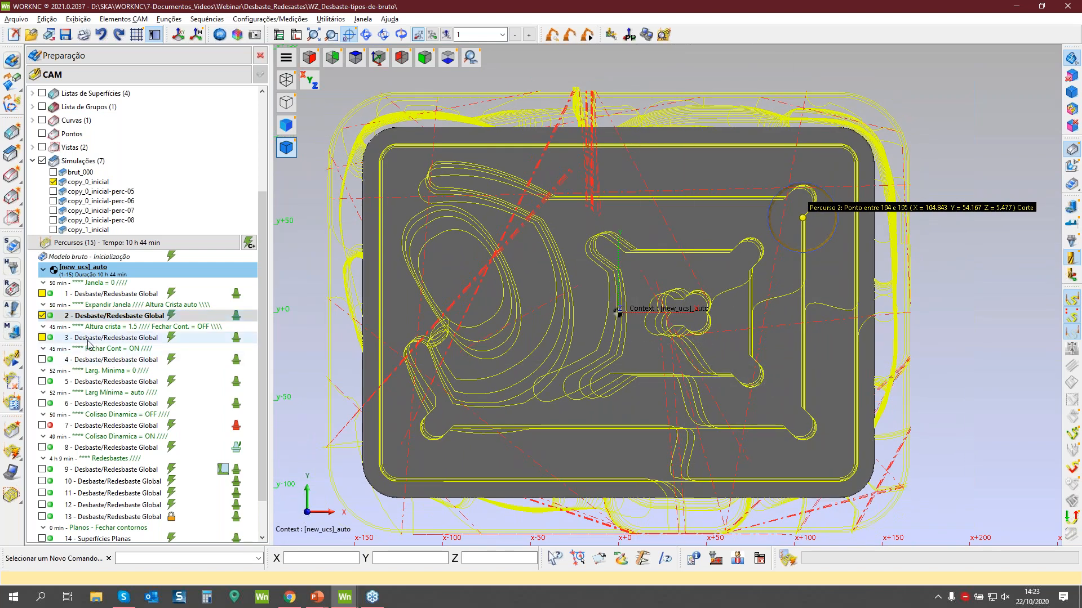
# Compare the maximum scallop height settings in the parameters of toolpaths 3 and 2, and cancel both dialogs.
pyautogui.doubleClick(50, 341)
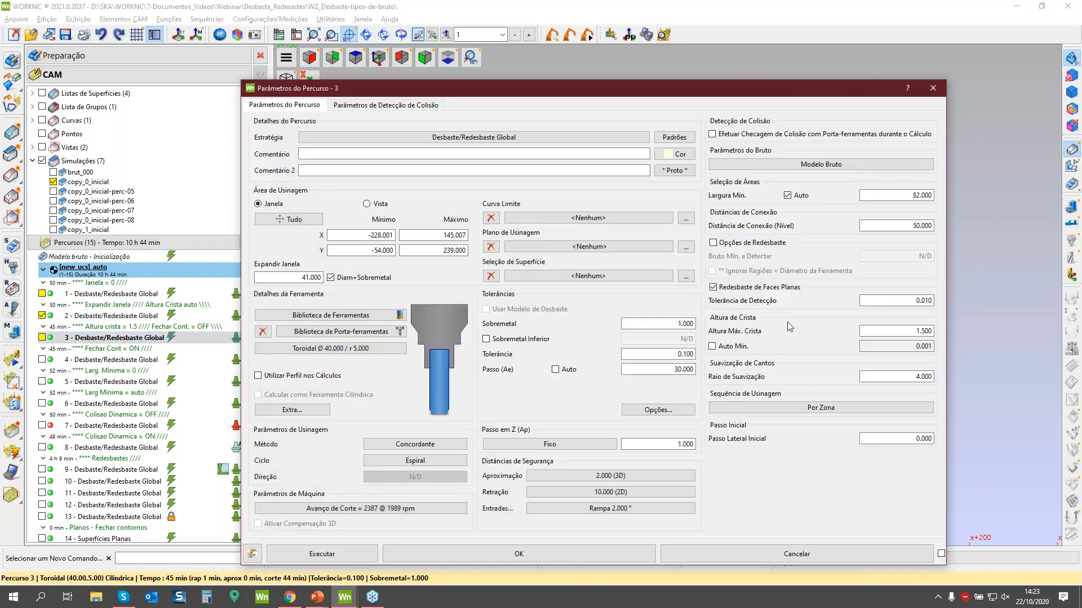
pyautogui.click(708, 555)
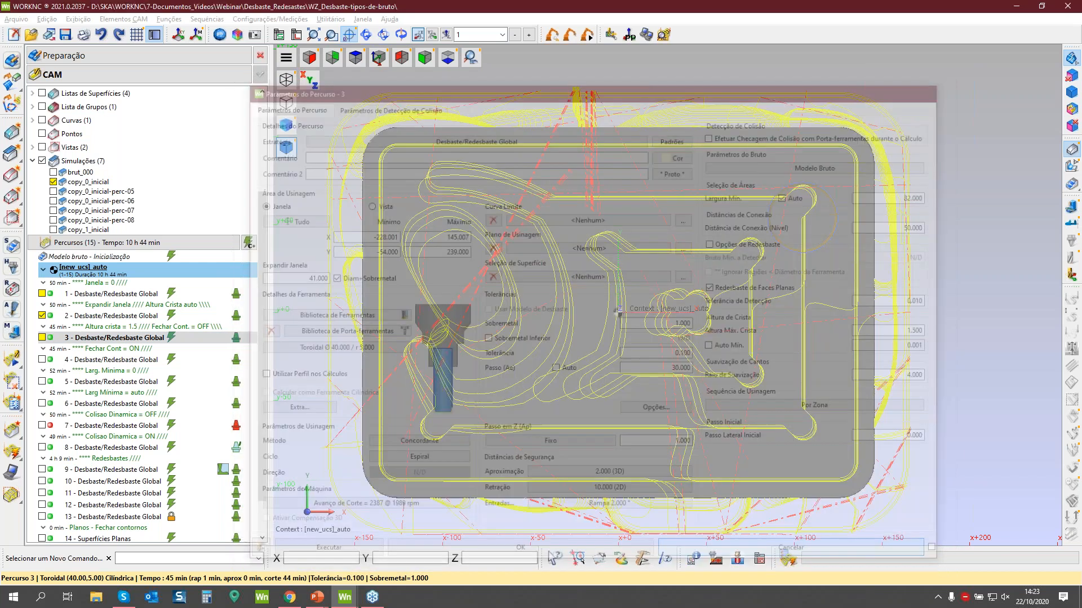
pyautogui.click(99, 317)
pyautogui.doubleClick(55, 317)
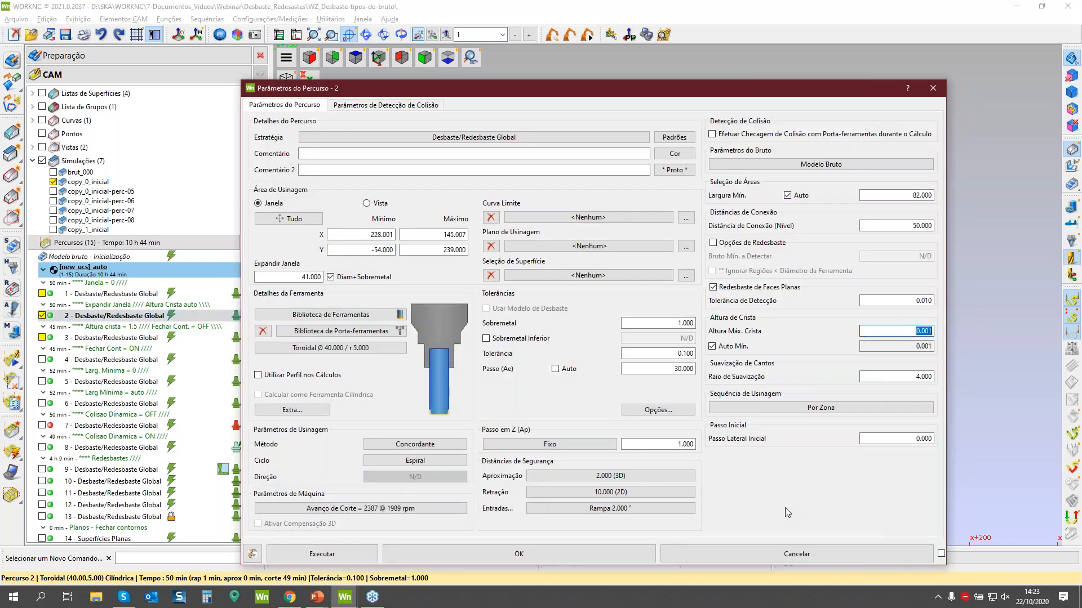
pyautogui.click(693, 556)
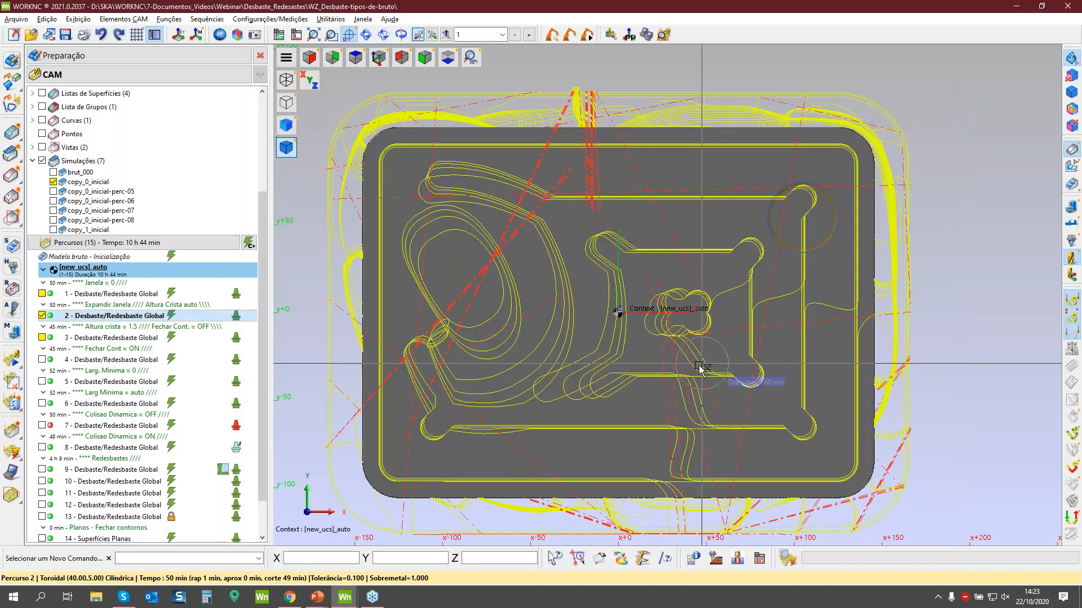
# Compare the corner loops of toolpath 2 with those of toolpath 3 from above, showing toolpath 3 over the uncut stock.
pyautogui.scroll(1, 696, 348)
pyautogui.moveTo(696, 347); pyautogui.dragTo(601, 428, button='middle')
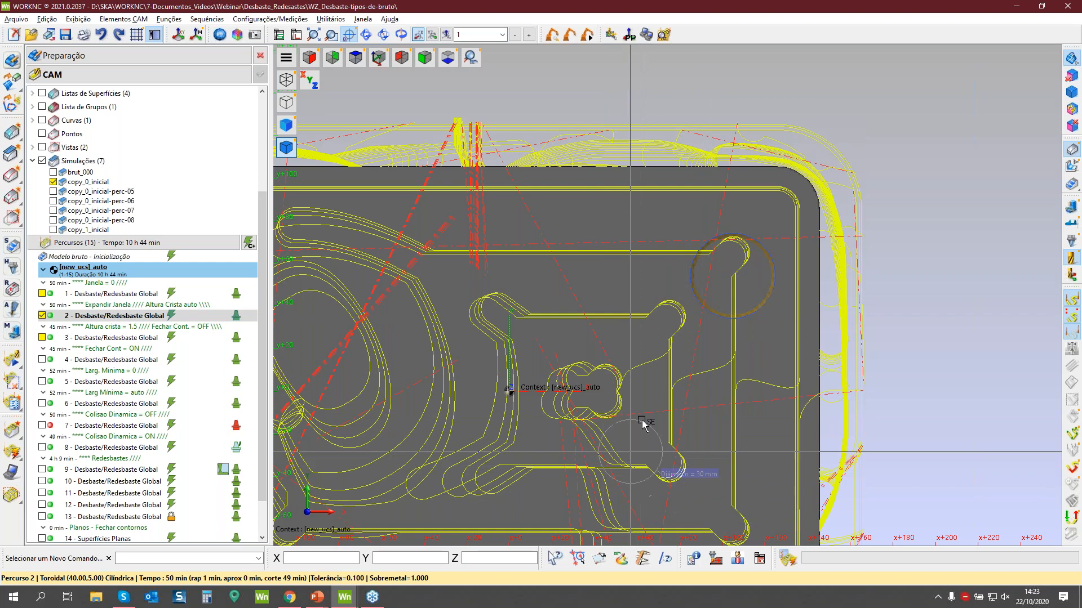
pyautogui.scroll(-3, 707, 379)
pyautogui.scroll(2, 741, 345)
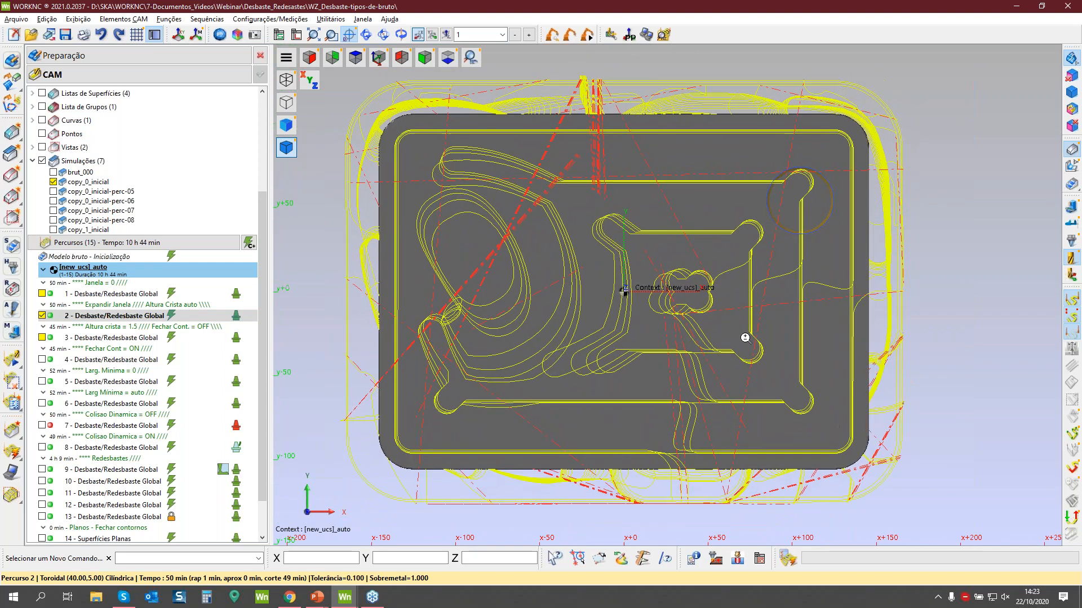
pyautogui.scroll(-1, 742, 345)
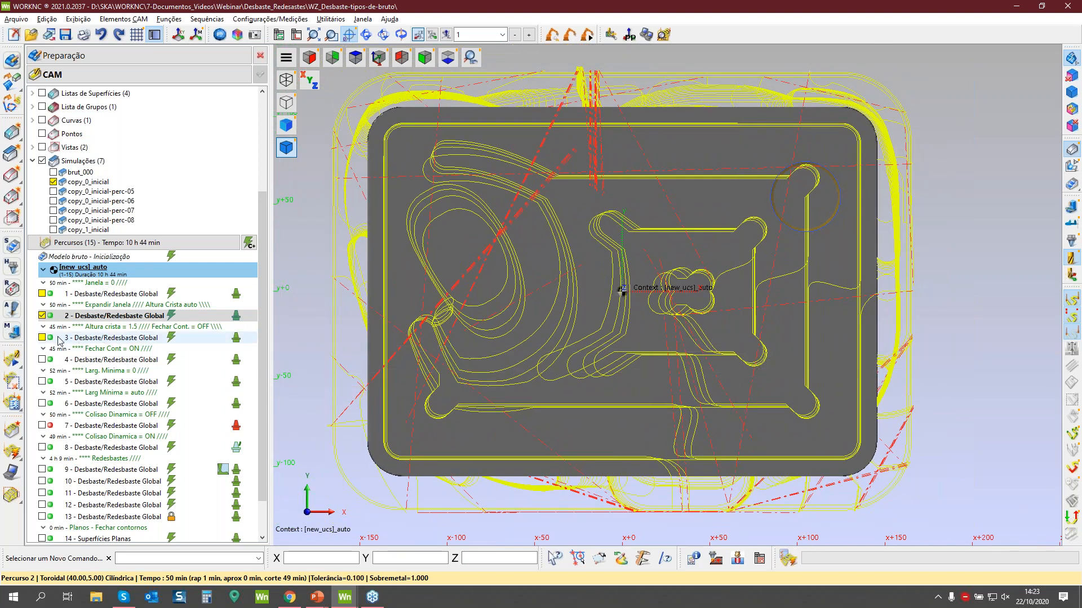
pyautogui.click(80, 338)
pyautogui.moveTo(807, 212); pyautogui.dragTo(725, 282, button='middle')
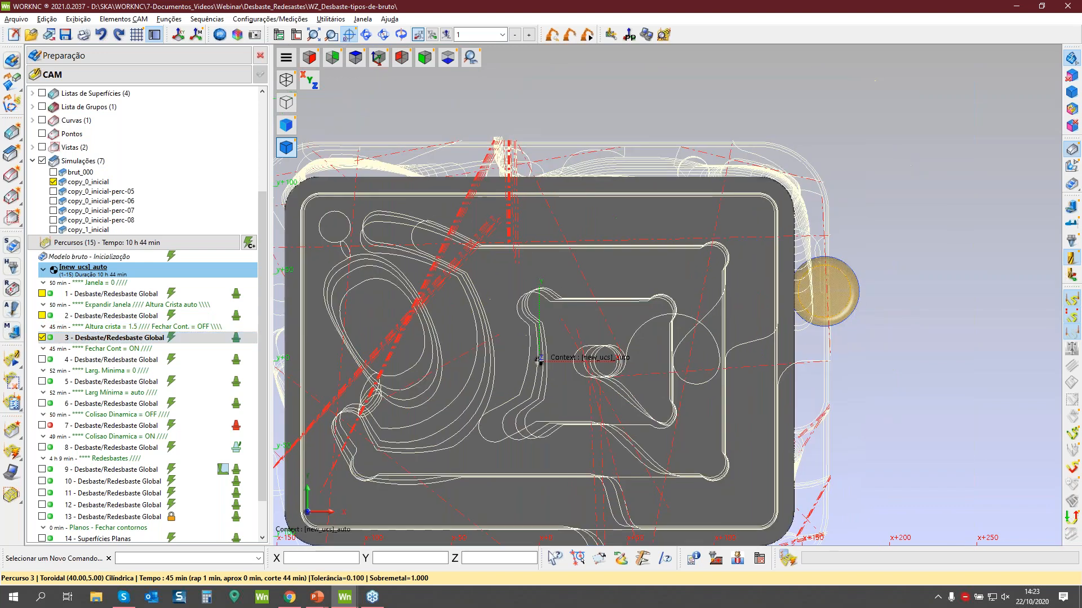
pyautogui.scroll(3, 725, 281)
pyautogui.click(43, 316)
pyautogui.click(42, 316)
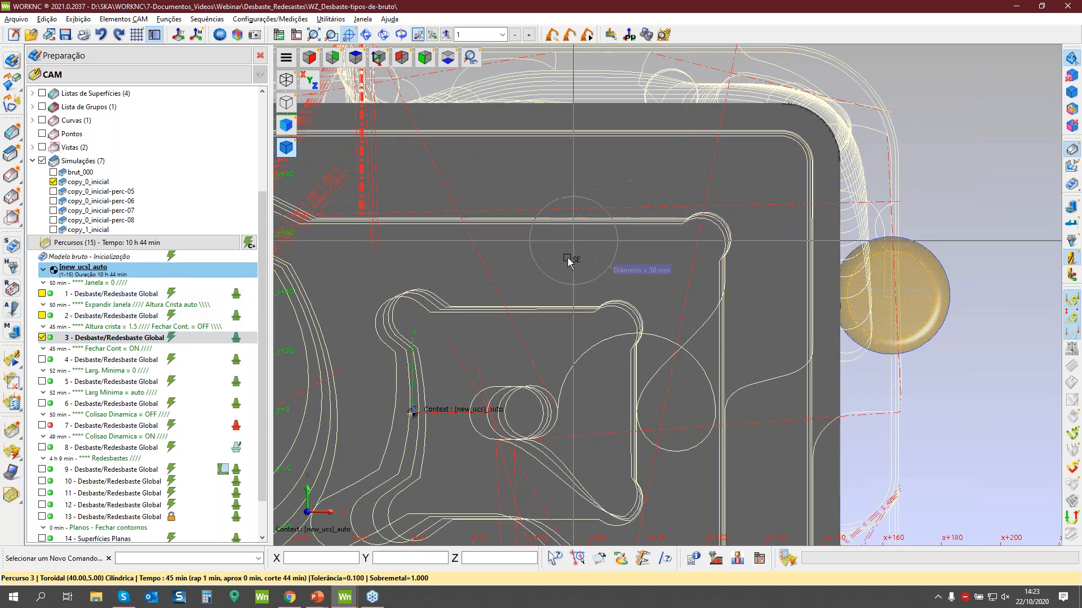
pyautogui.scroll(-2, 652, 358)
pyautogui.moveTo(652, 357); pyautogui.dragTo(721, 270, button='middle')
pyautogui.scroll(-3, 708, 353)
pyautogui.scroll(2, 708, 352)
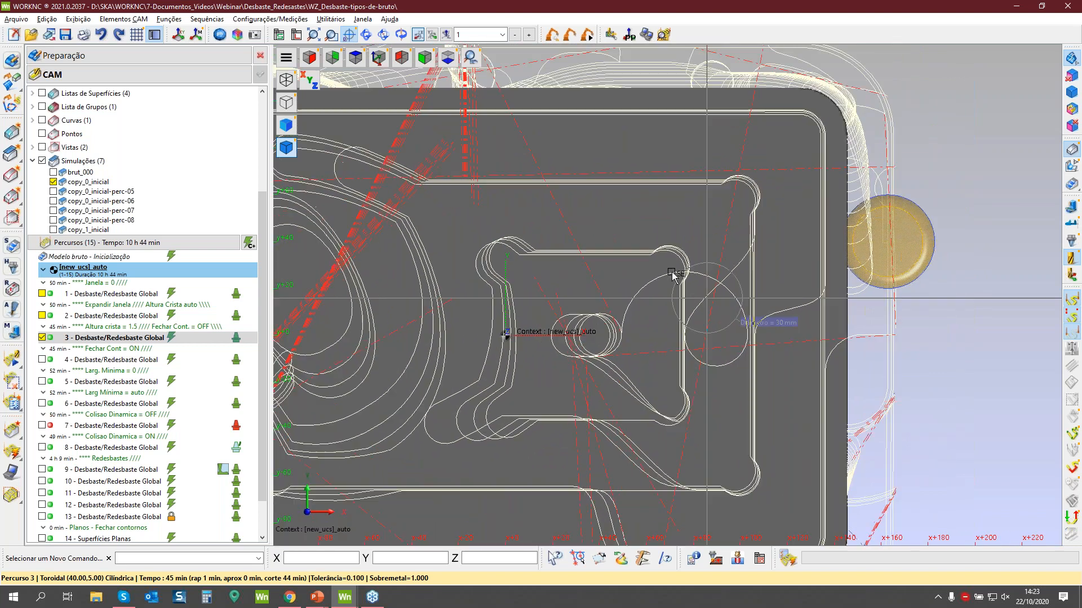
# Check the maximum scallop height in toolpath 3's parameters and cancel without changes.
pyautogui.doubleClick(52, 341)
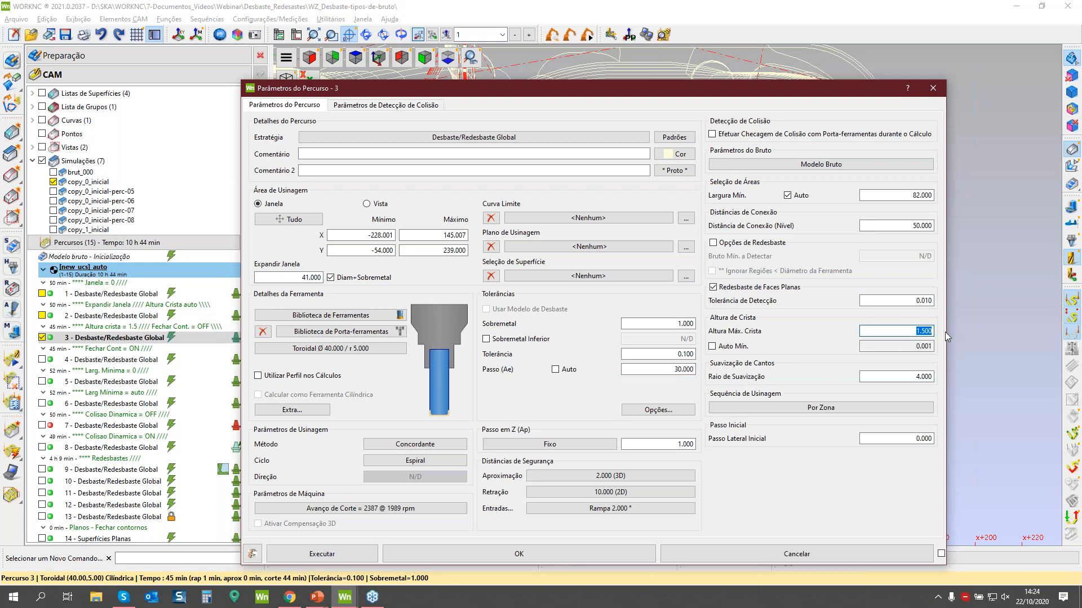
pyautogui.click(748, 558)
pyautogui.moveTo(720, 285); pyautogui.dragTo(817, 332, button='middle')
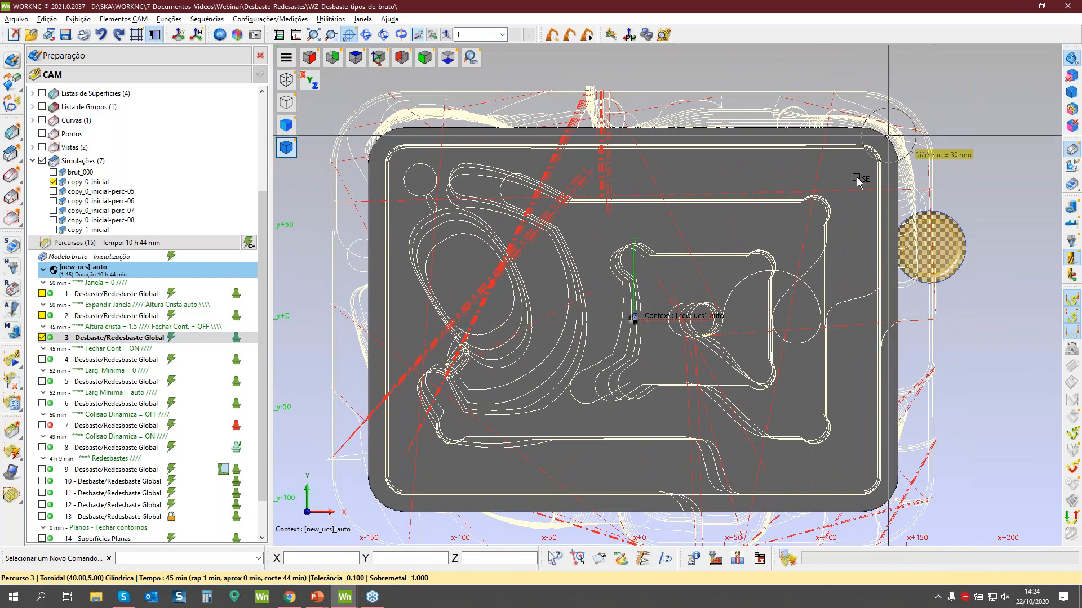
# Start the progressive display of toolpath 3 on the copy_0_inicial.s3d block.
pyautogui.click(13, 361)
pyautogui.click(178, 69)
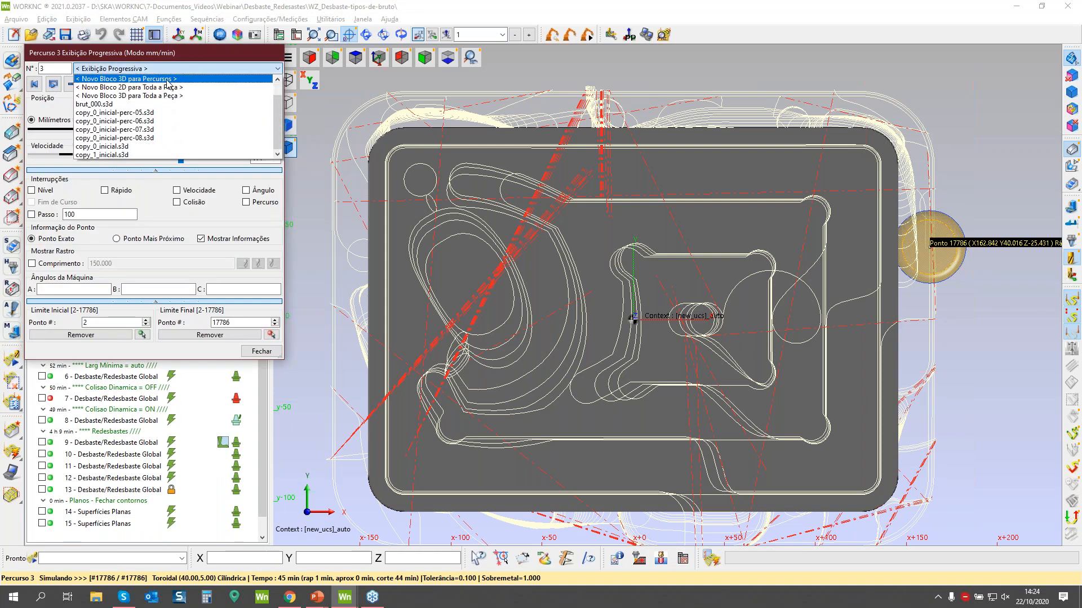
pyautogui.click(144, 146)
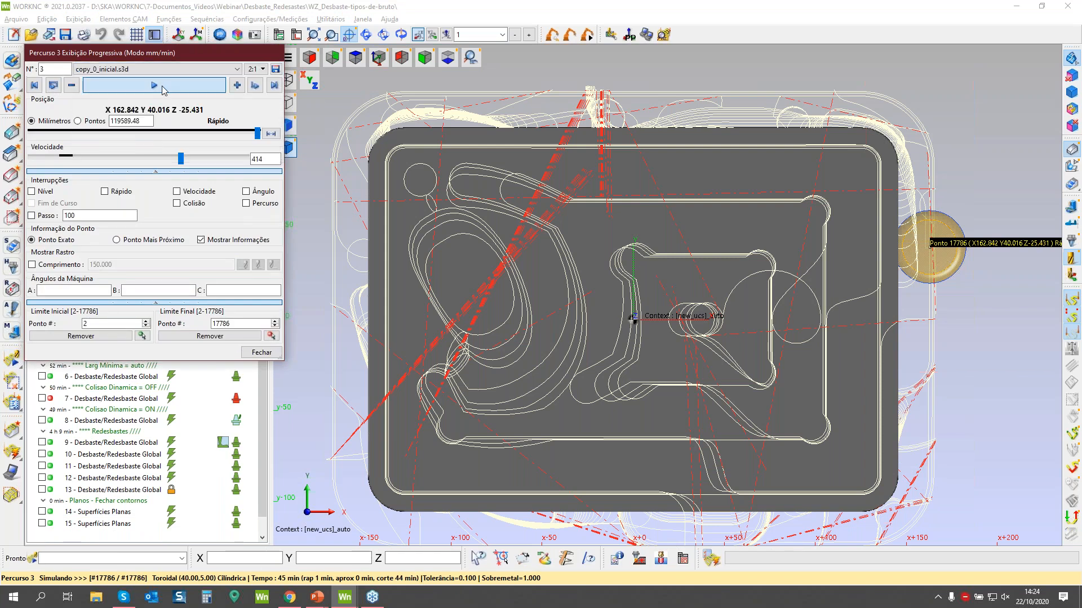
pyautogui.click(162, 88)
# Raise the toolpath 3 simulation speed to 1340 and pause the simulation once the next Z level has started.
pyautogui.moveTo(183, 162); pyautogui.dragTo(210, 160)
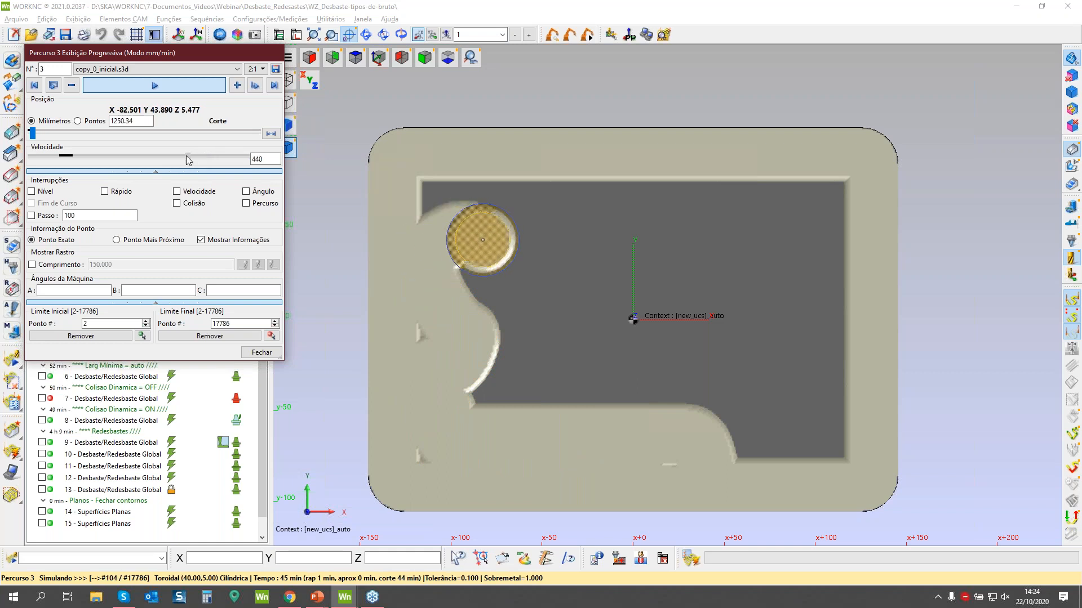
pyautogui.moveTo(195, 155); pyautogui.dragTo(209, 160)
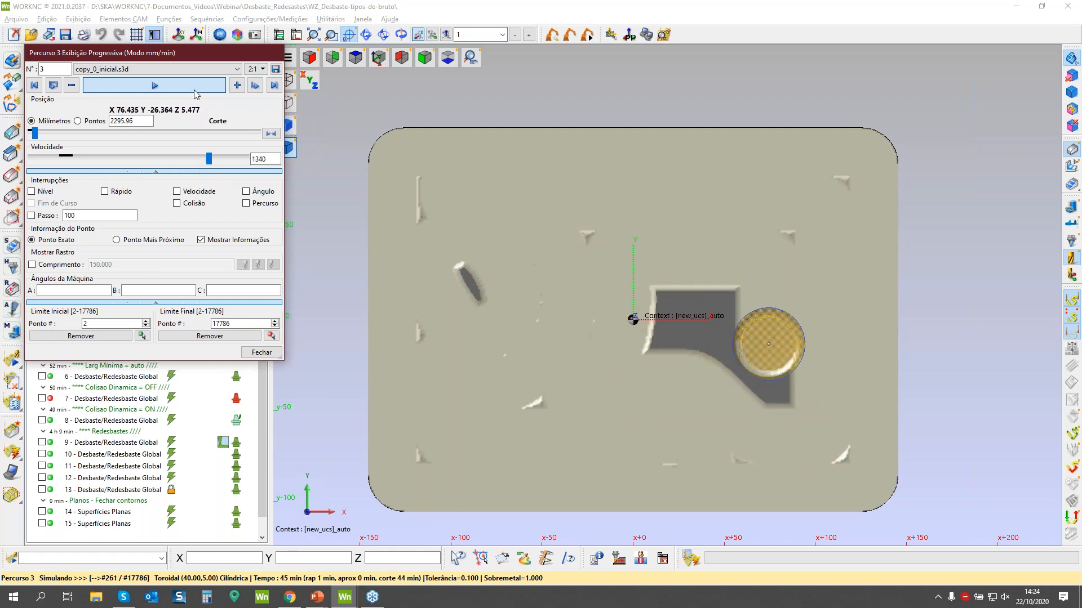
pyautogui.click(193, 89)
# Inspect the material left in the corners of the toolpath 3 simulation, and close the progressive display without saving the block changes.
pyautogui.scroll(-1, 671, 299)
pyautogui.moveTo(684, 375); pyautogui.dragTo(674, 329, button='middle')
pyautogui.scroll(3, 699, 287)
pyautogui.scroll(-2, 647, 207)
pyautogui.moveTo(587, 176); pyautogui.dragTo(638, 439, button='middle')
pyautogui.moveTo(640, 271); pyautogui.dragTo(634, 332, button='middle')
pyautogui.scroll(-2, 626, 338)
pyautogui.moveTo(622, 345); pyautogui.dragTo(604, 422, button='middle')
pyautogui.scroll(1, 602, 411)
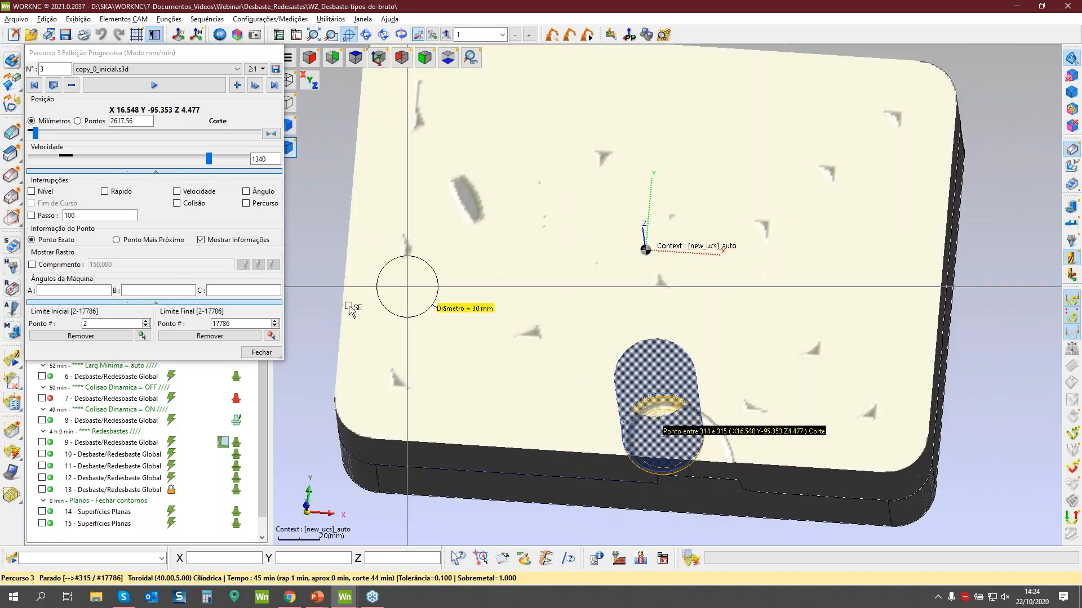
pyautogui.click(260, 353)
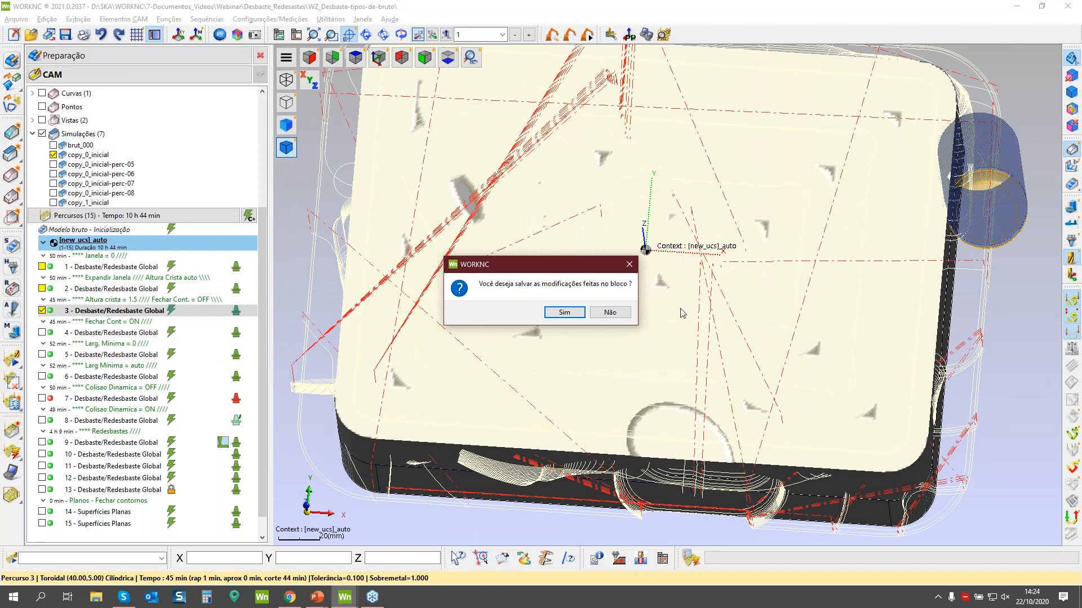
pyautogui.click(611, 314)
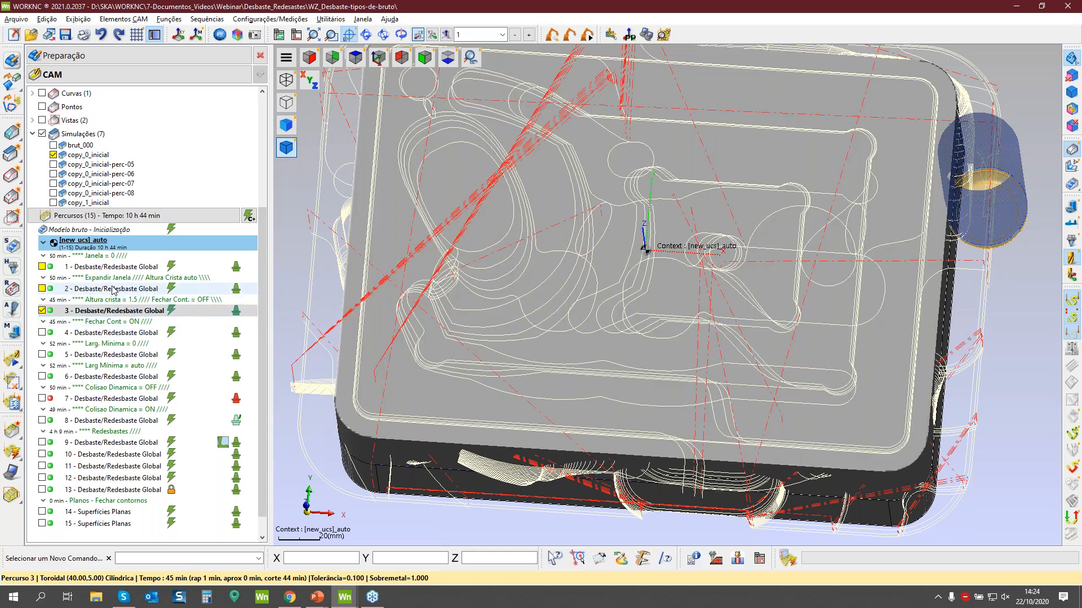
# Compare the machining times of toolpaths 2 and 3, and review toolpath 3's maximum scallop height.
pyautogui.moveTo(112, 291)
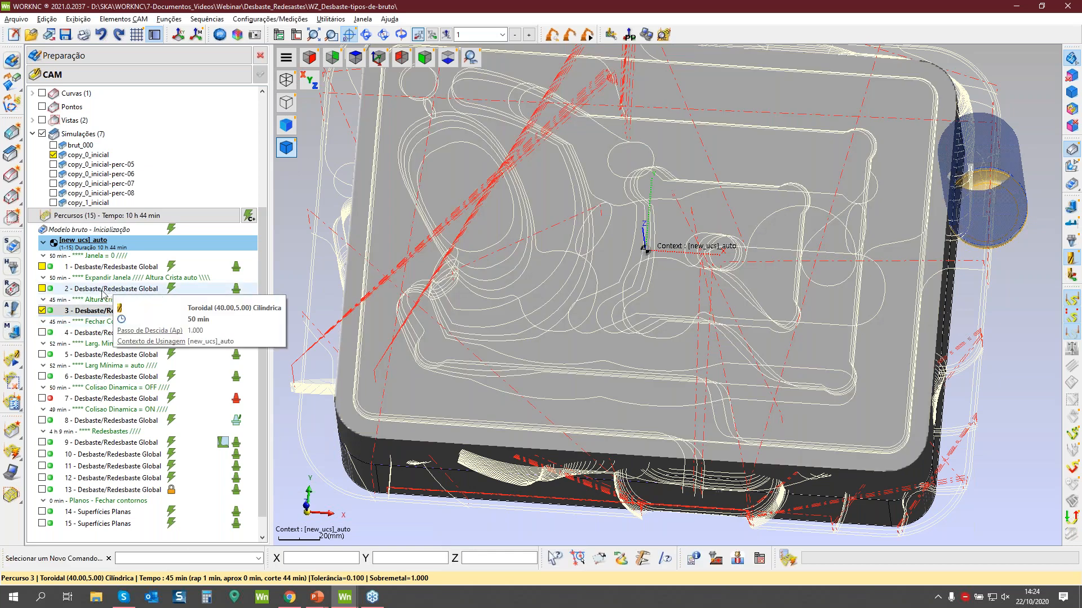
pyautogui.doubleClick(51, 310)
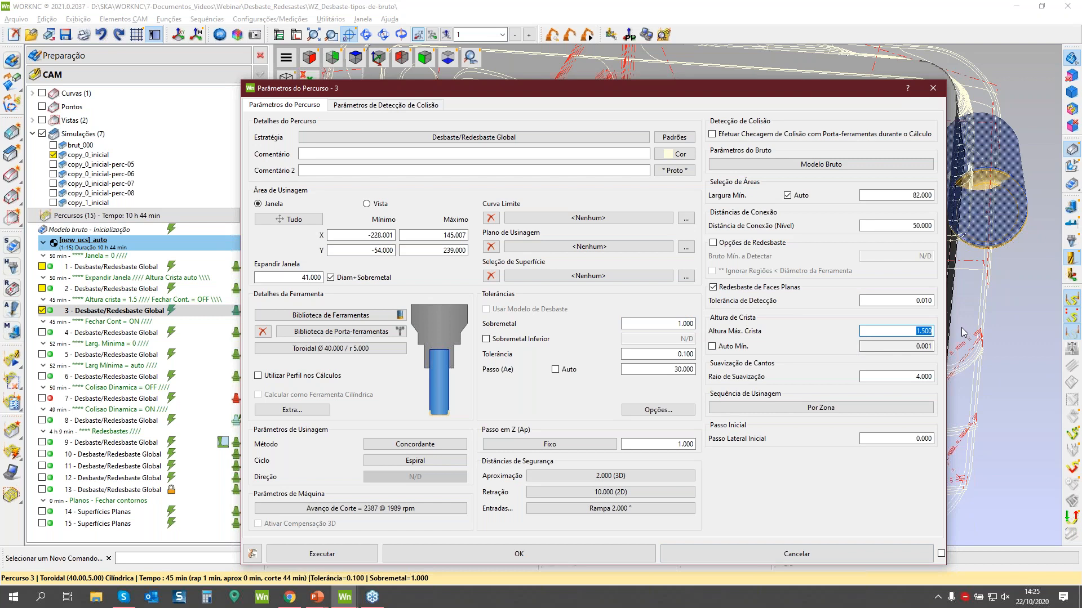
pyautogui.click(721, 563)
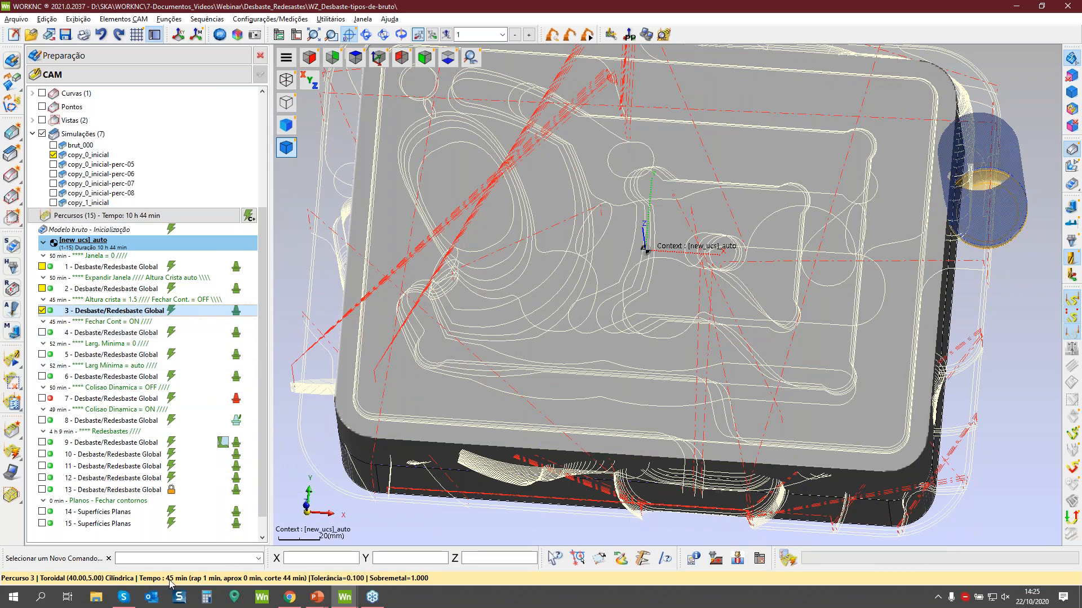
pyautogui.click(128, 289)
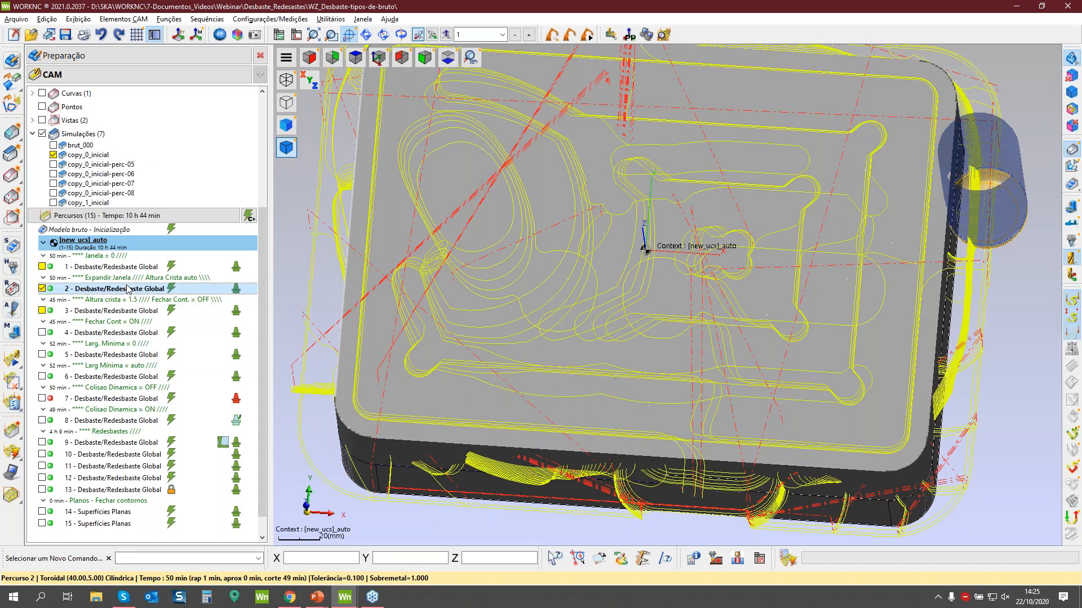
pyautogui.click(110, 312)
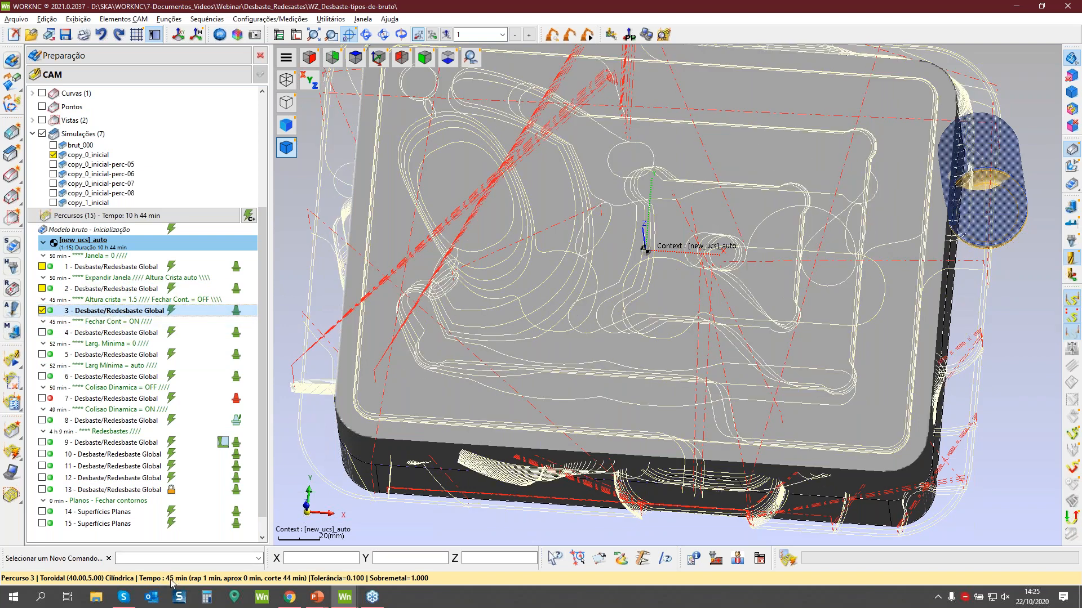
# Hide the copy_0_inicial stock and examine toolpath 3 over the part from the front.
pyautogui.scroll(-2, 623, 309)
pyautogui.moveTo(623, 315)
pyautogui.mouseDown(button='middle')
pyautogui.moveTo(624, 360)
pyautogui.moveTo(628, 338)
pyautogui.mouseUp(button='middle')
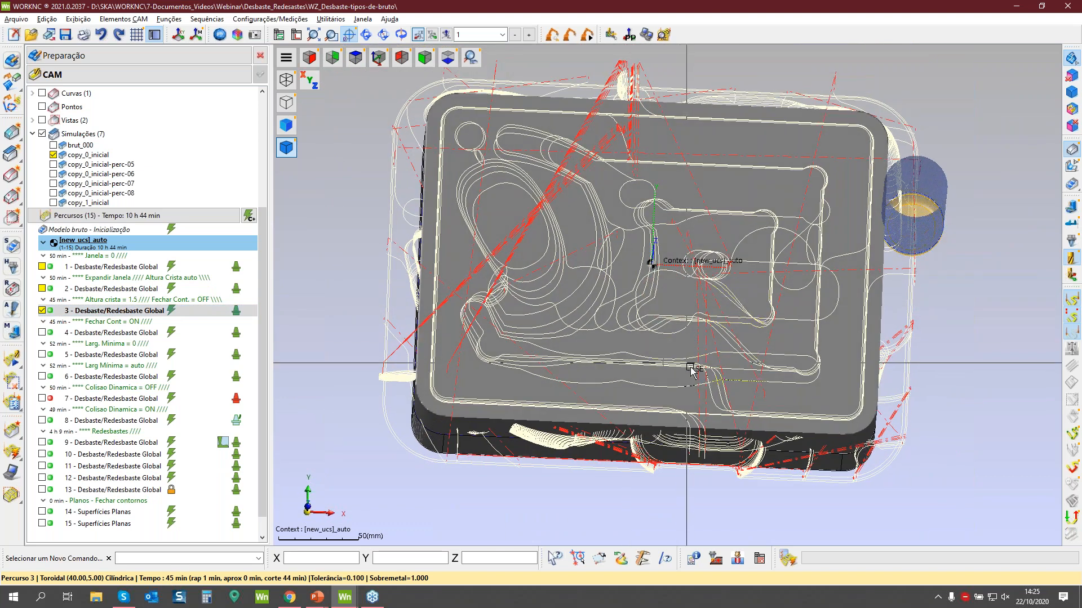
pyautogui.scroll(1, 692, 367)
pyautogui.moveTo(692, 368)
pyautogui.mouseDown(button='middle')
pyautogui.moveTo(694, 332)
pyautogui.moveTo(688, 367)
pyautogui.mouseUp(button='middle')
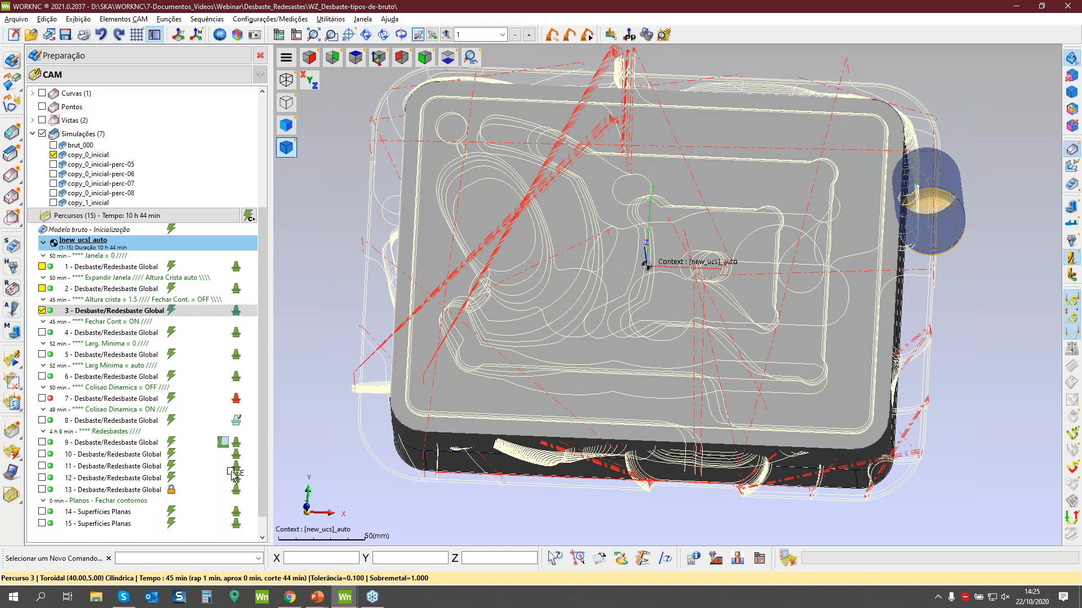
pyautogui.click(53, 154)
pyautogui.moveTo(685, 422); pyautogui.dragTo(718, 411, button='middle')
pyautogui.scroll(5, 726, 413)
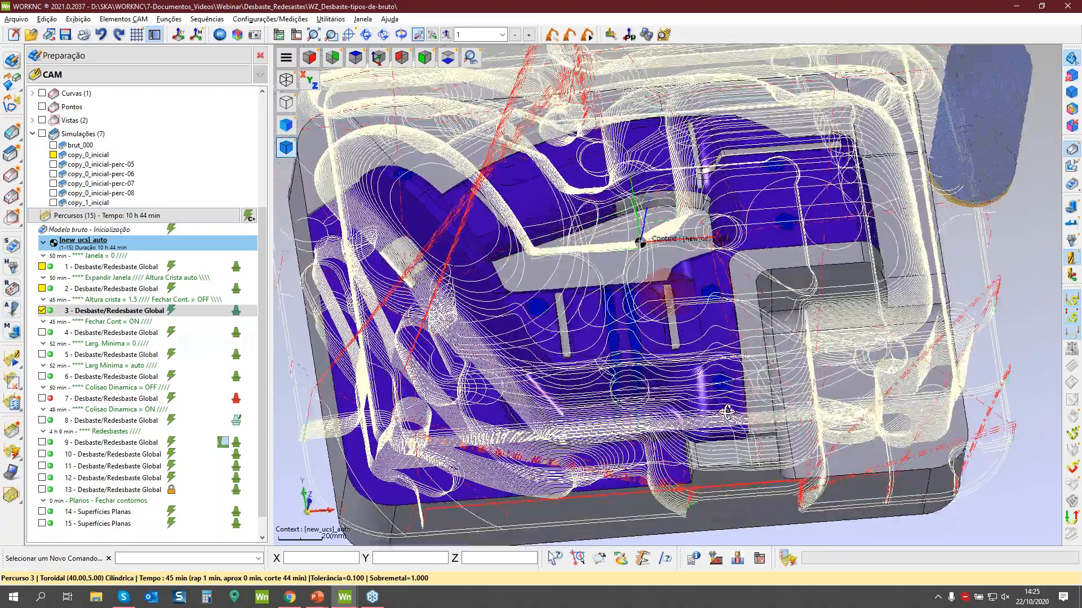
pyautogui.moveTo(726, 413); pyautogui.dragTo(782, 524, button='middle')
pyautogui.moveTo(626, 299); pyautogui.dragTo(563, 282, button='middle')
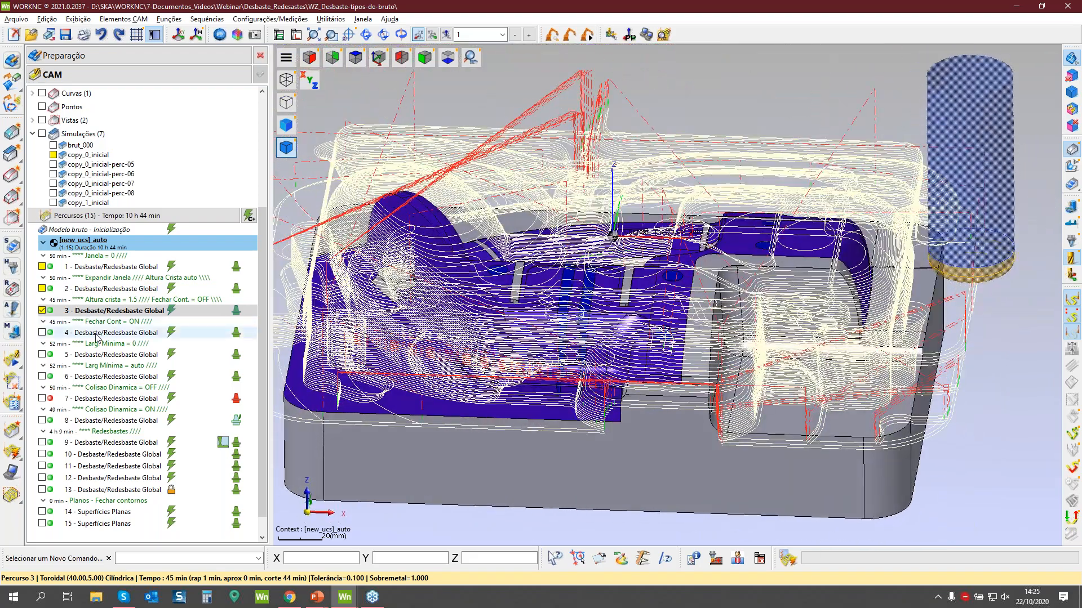
# Load toolpath 4 for display, compare it with toolpath 3, and make toolpath 3 active again.
pyautogui.click(96, 335)
pyautogui.click(96, 310)
pyautogui.scroll(-3, 727, 305)
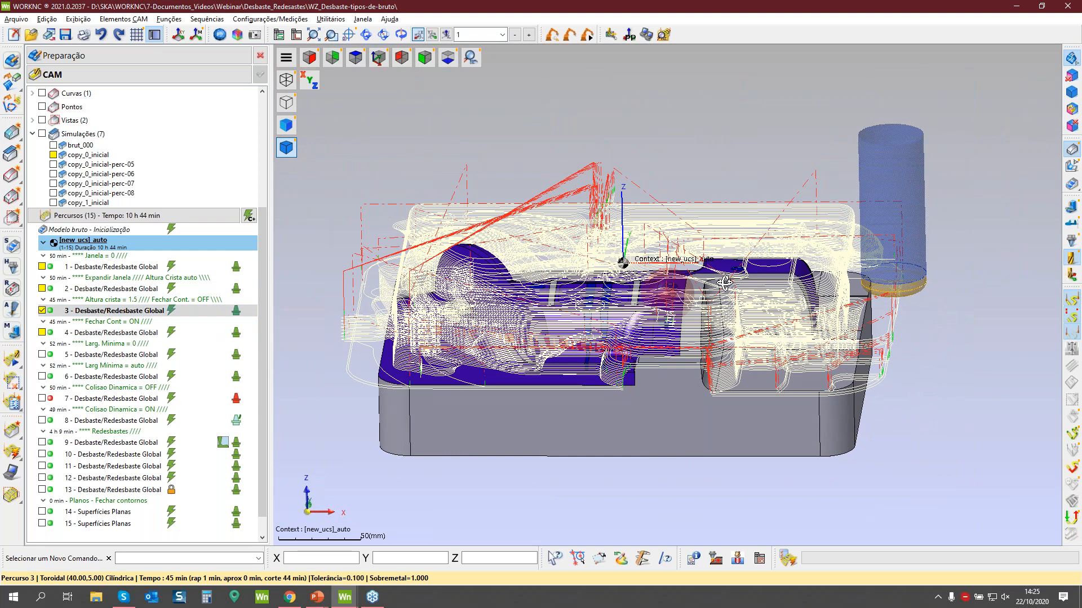
pyautogui.click(102, 334)
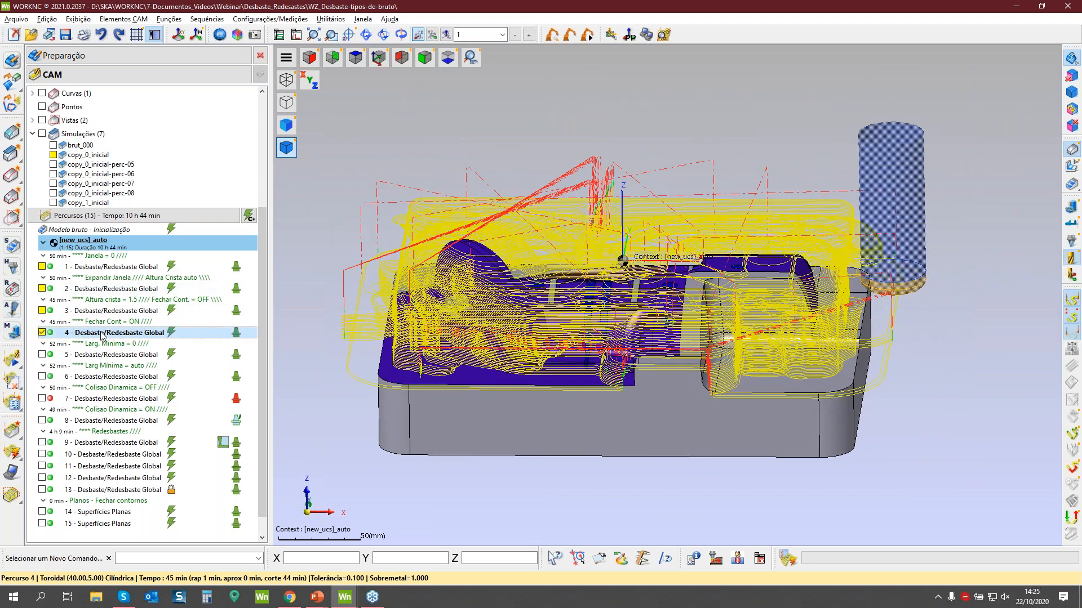
pyautogui.click(74, 310)
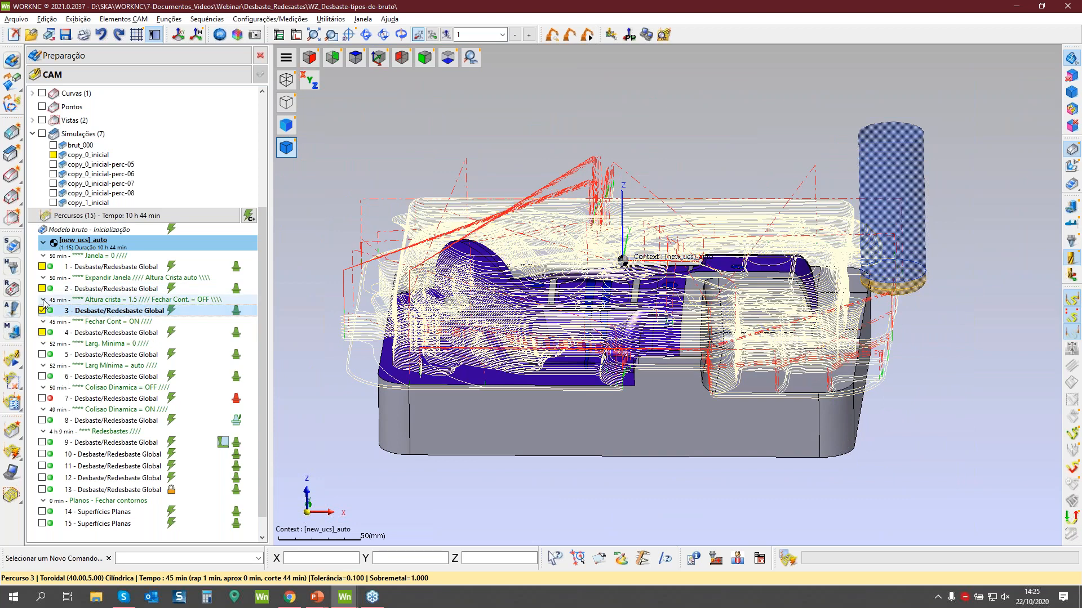
# Examine the Sempre Fechar Contornos option in toolpath 3's machining cycle settings, and cancel both dialogs.
pyautogui.doubleClick(51, 314)
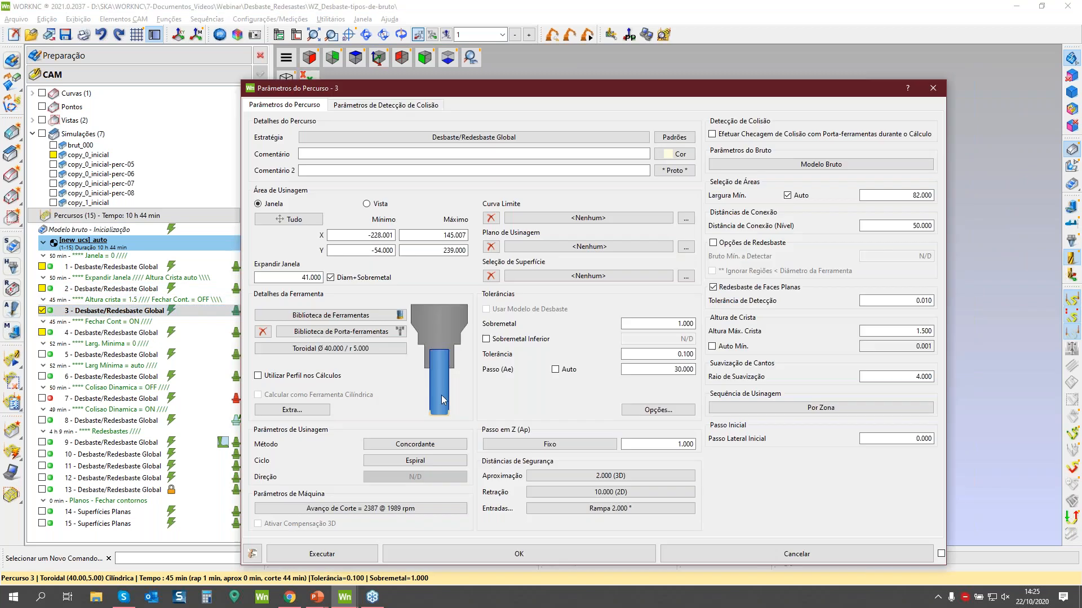
pyautogui.click(386, 461)
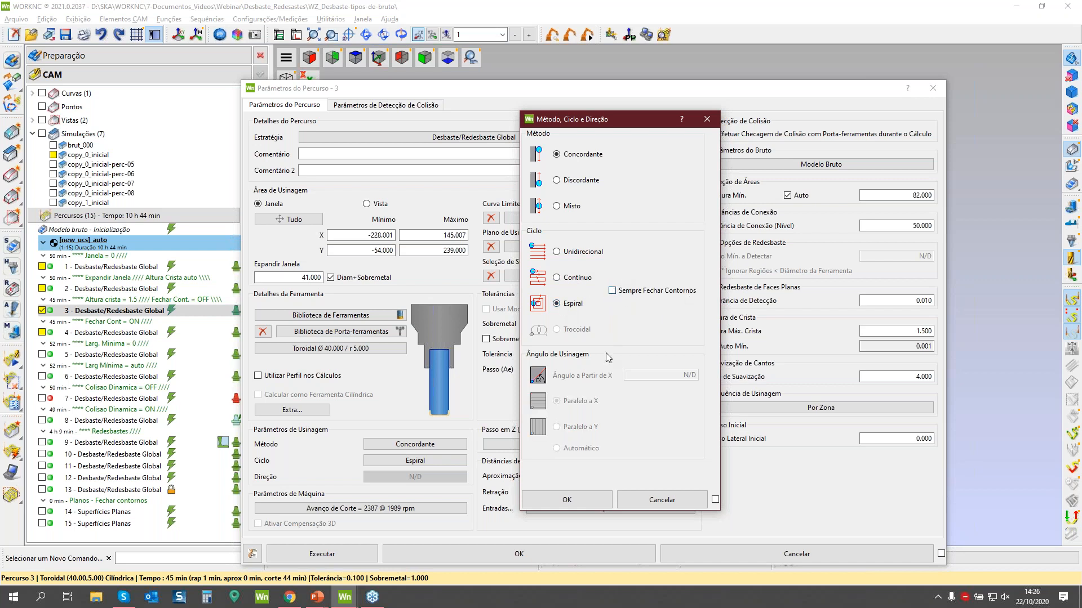
pyautogui.click(668, 500)
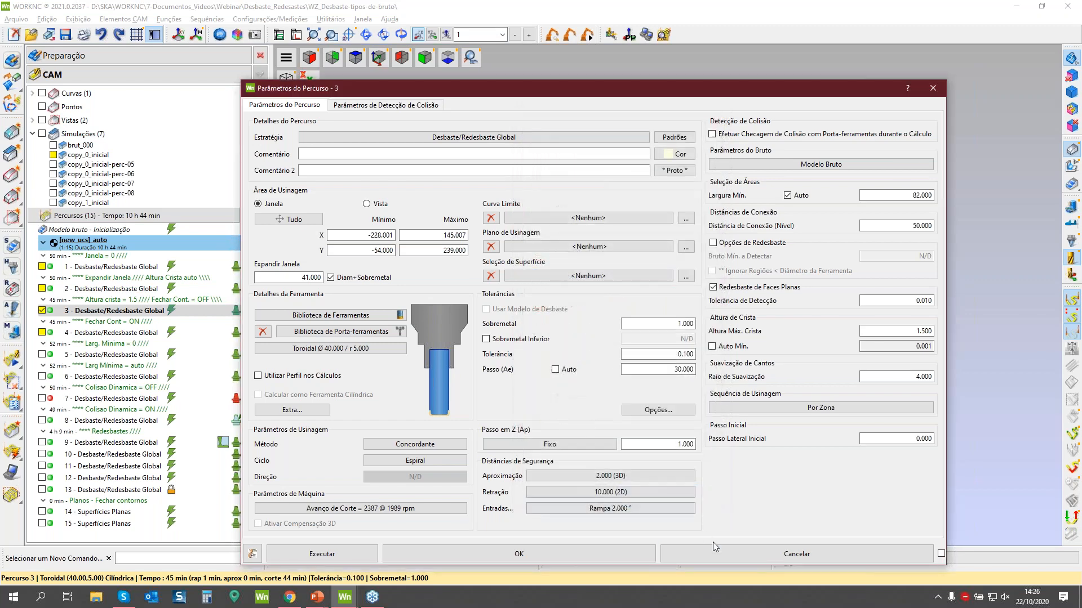
pyautogui.click(712, 556)
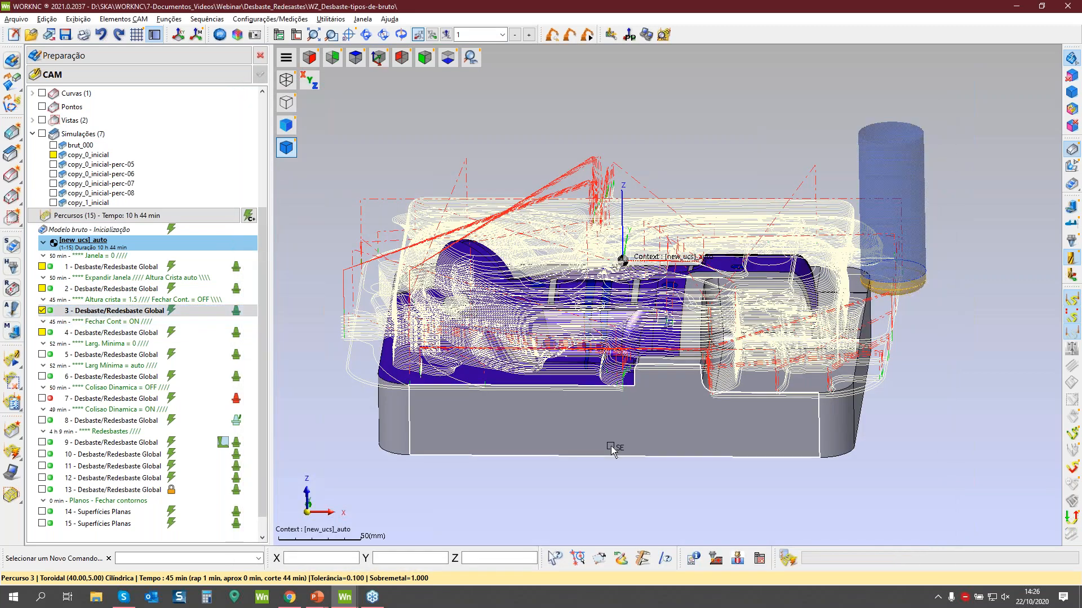
# Examine toolpath 3's open passes around the part's outer corner pocket.
pyautogui.scroll(2, 608, 442)
pyautogui.moveTo(560, 404); pyautogui.dragTo(674, 420, button='middle')
pyautogui.scroll(3, 752, 358)
pyautogui.moveTo(752, 358); pyautogui.dragTo(641, 369, button='middle')
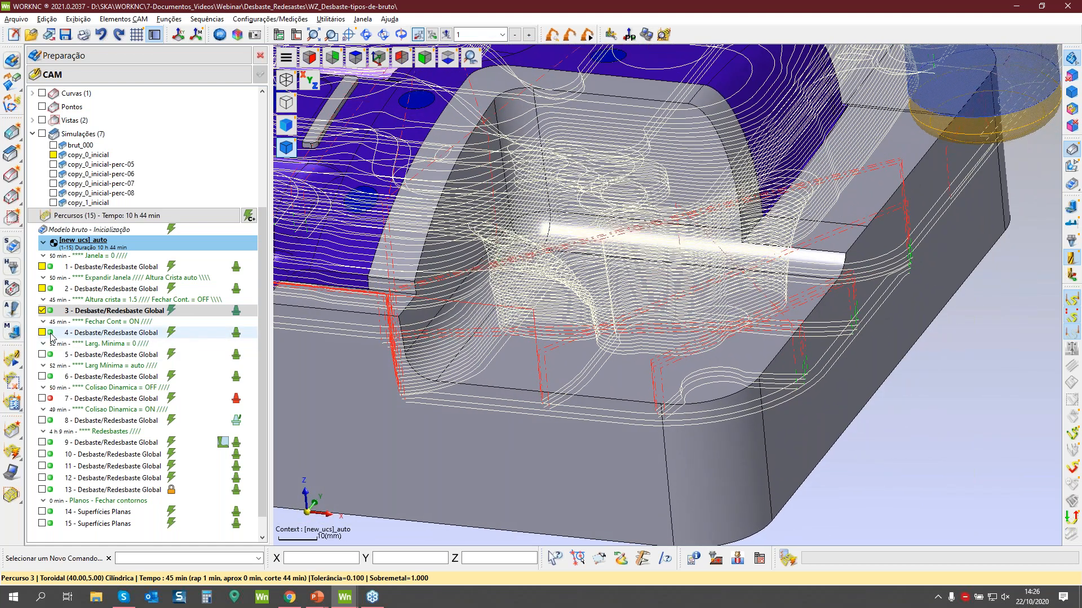
# Check the Sempre Fechar Contornos option in toolpath 4's machining cycle settings, and cancel both dialogs.
pyautogui.doubleClick(52, 336)
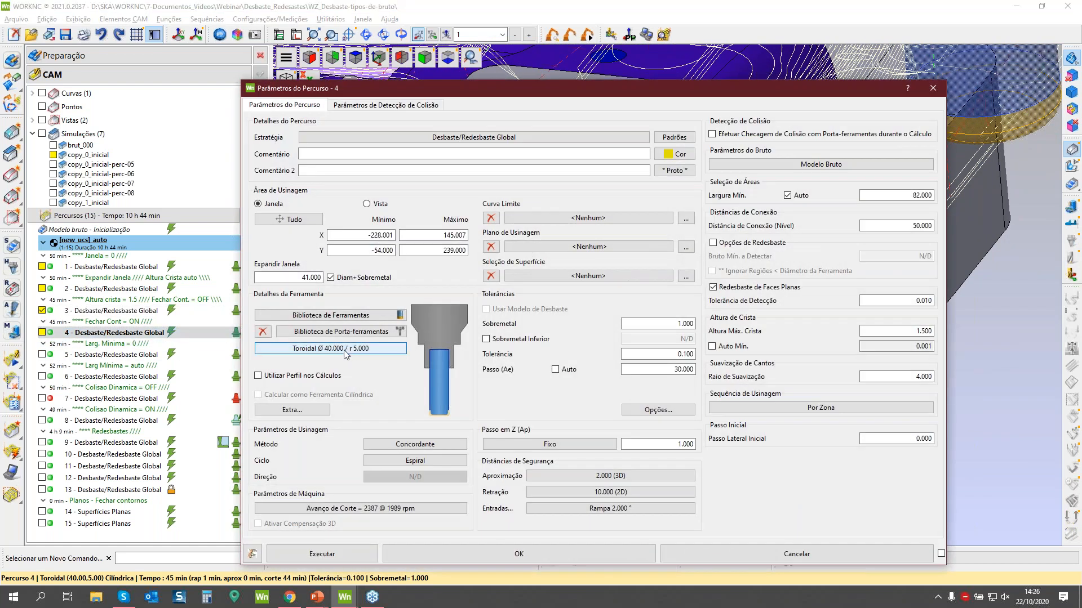
pyautogui.click(414, 461)
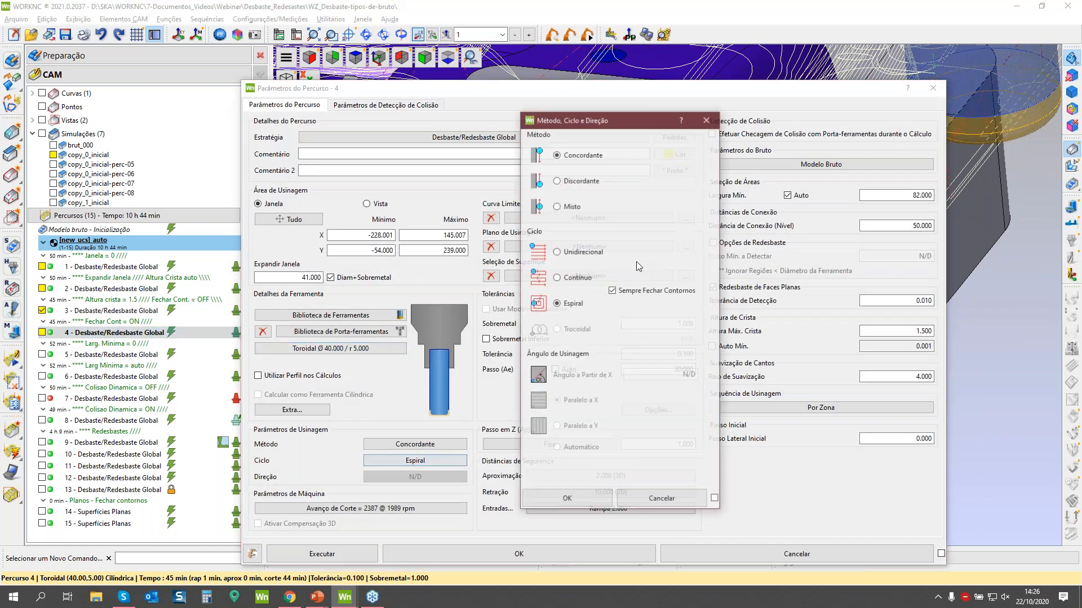
pyautogui.click(651, 505)
pyautogui.press('Escape')
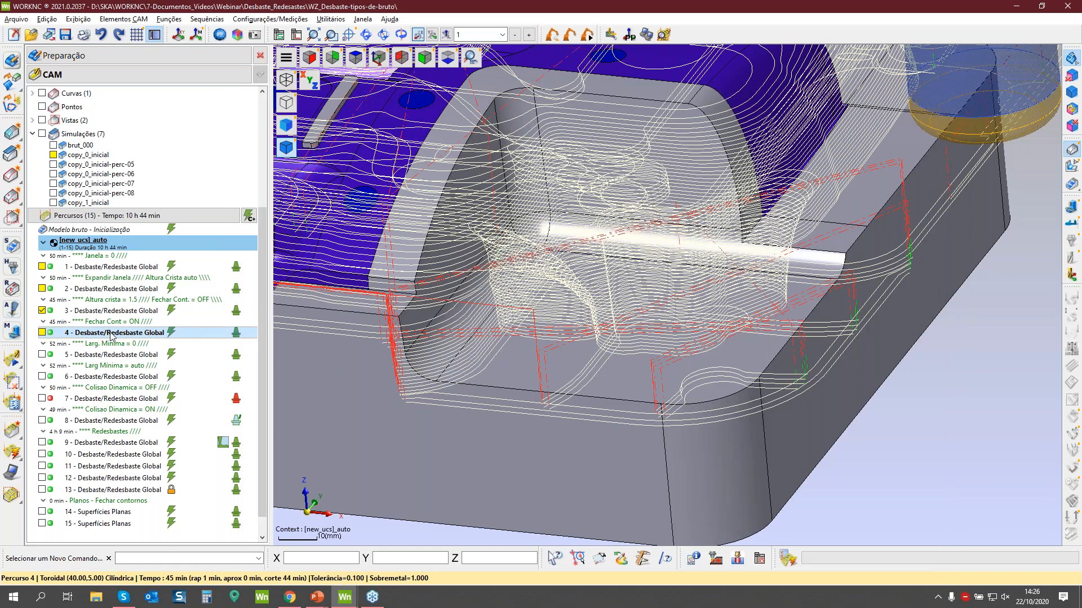
# Alternate between toolpaths 4 and 3 to compare their passes at the corner pocket, ending with toolpath 4 active.
pyautogui.click(112, 336)
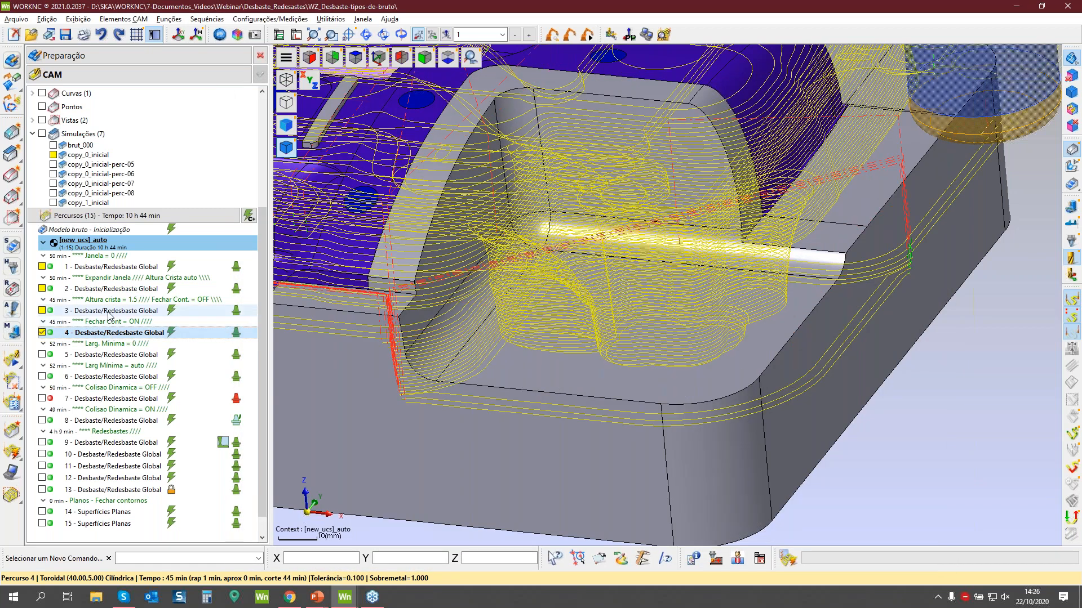
pyautogui.click(109, 313)
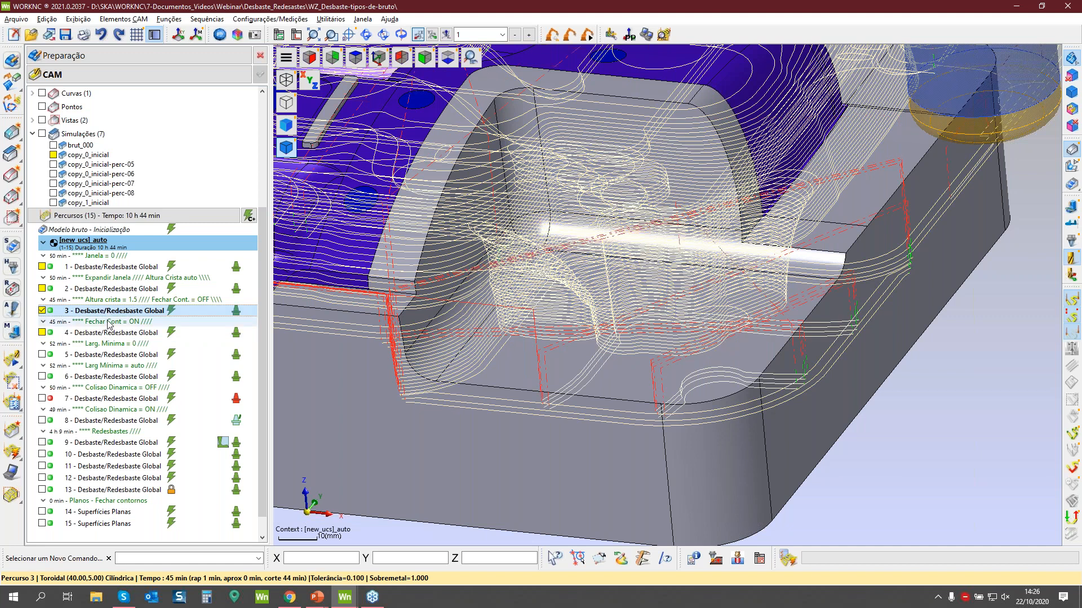
pyautogui.click(108, 334)
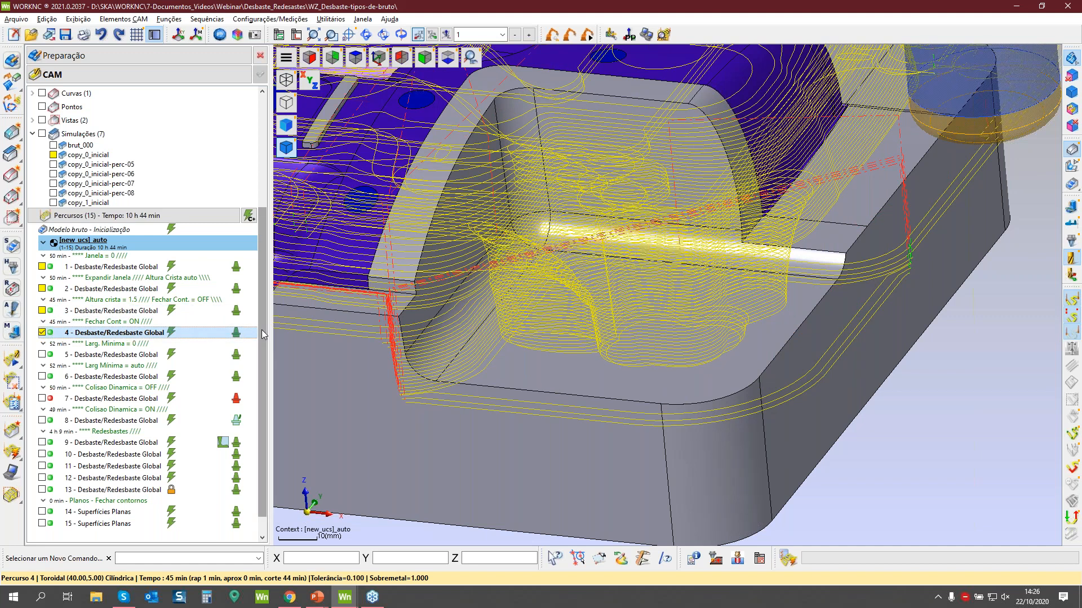
pyautogui.scroll(-8, 550, 458)
pyautogui.scroll(7, 554, 389)
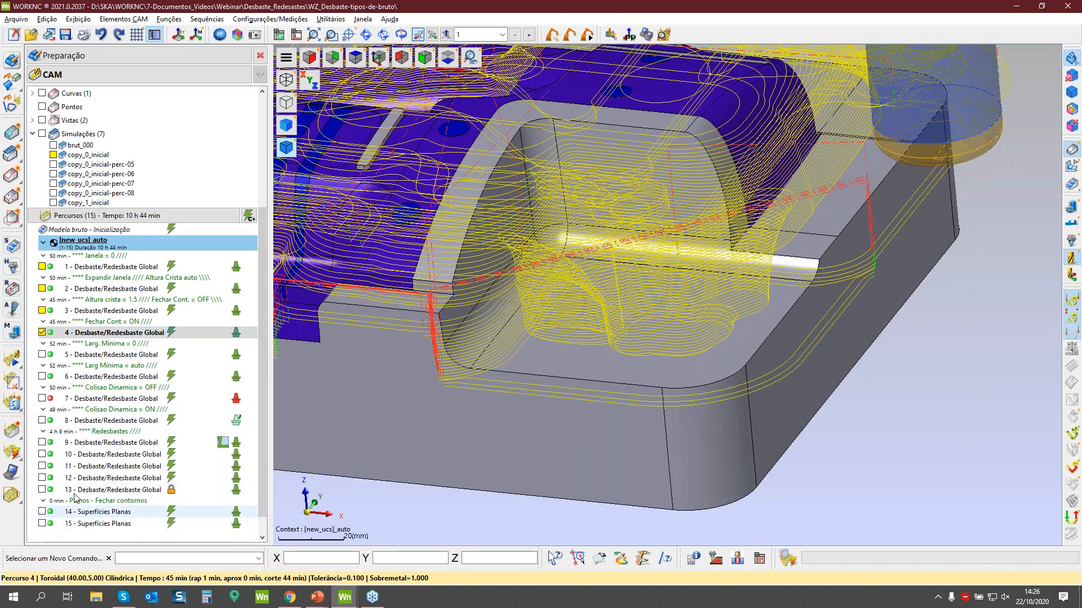
# Compare the Sempre Fechar Contornos option in the cycle settings of flat surface toolpaths 14 and 15, cancelling all dialogs.
pyautogui.doubleClick(96, 512)
pyautogui.click(417, 460)
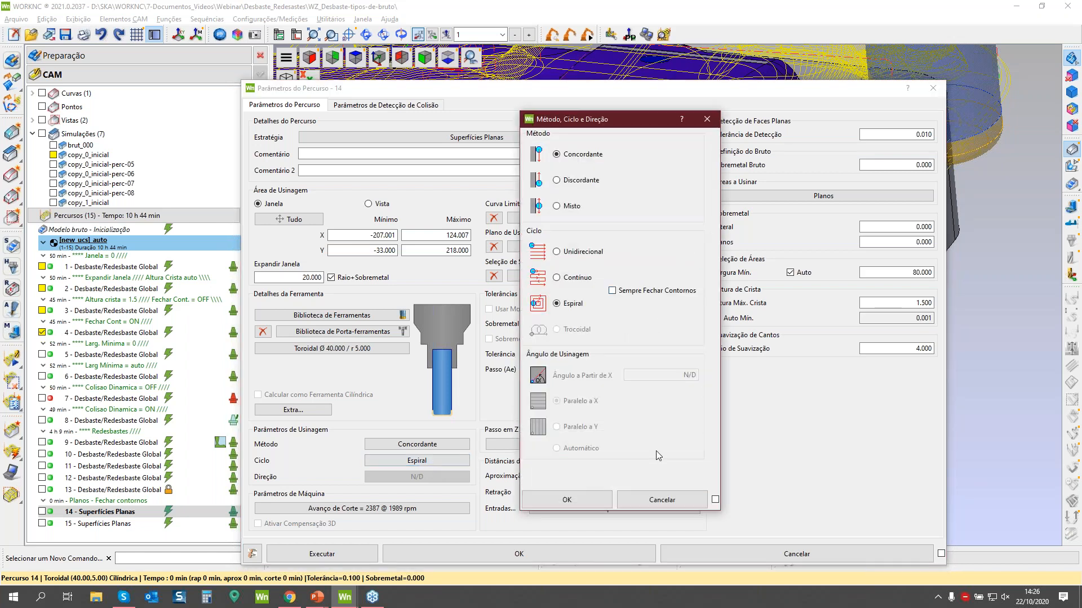
pyautogui.click(647, 502)
pyautogui.click(732, 554)
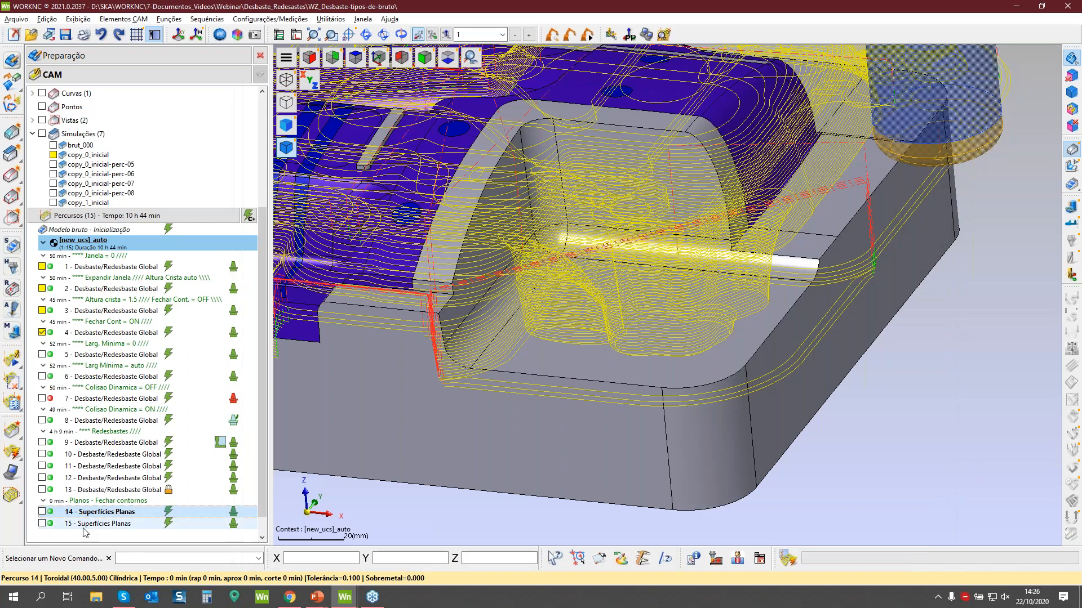
pyautogui.doubleClick(54, 524)
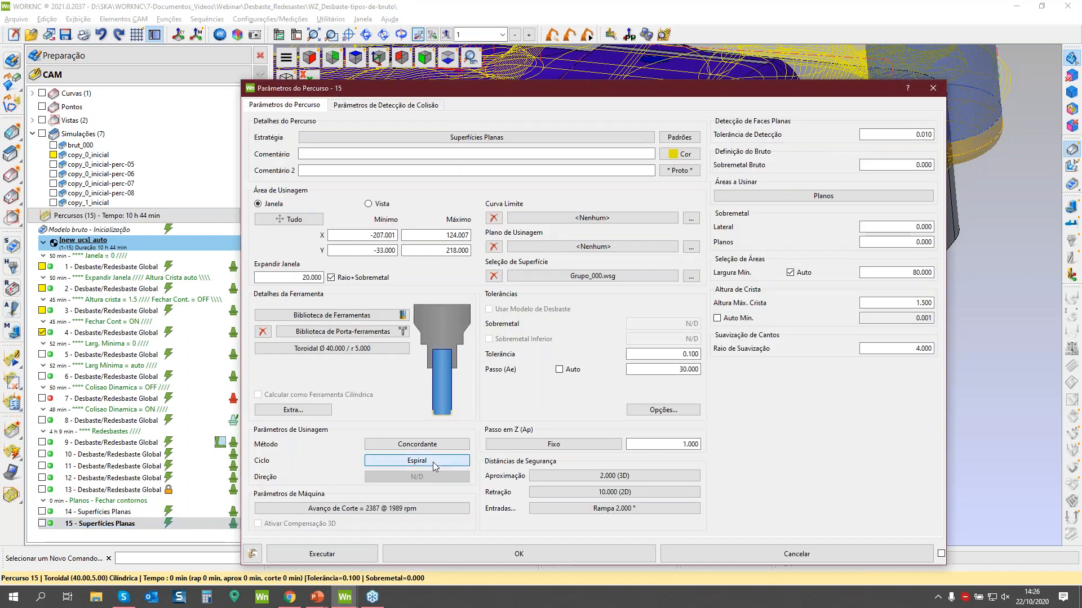
pyautogui.click(428, 460)
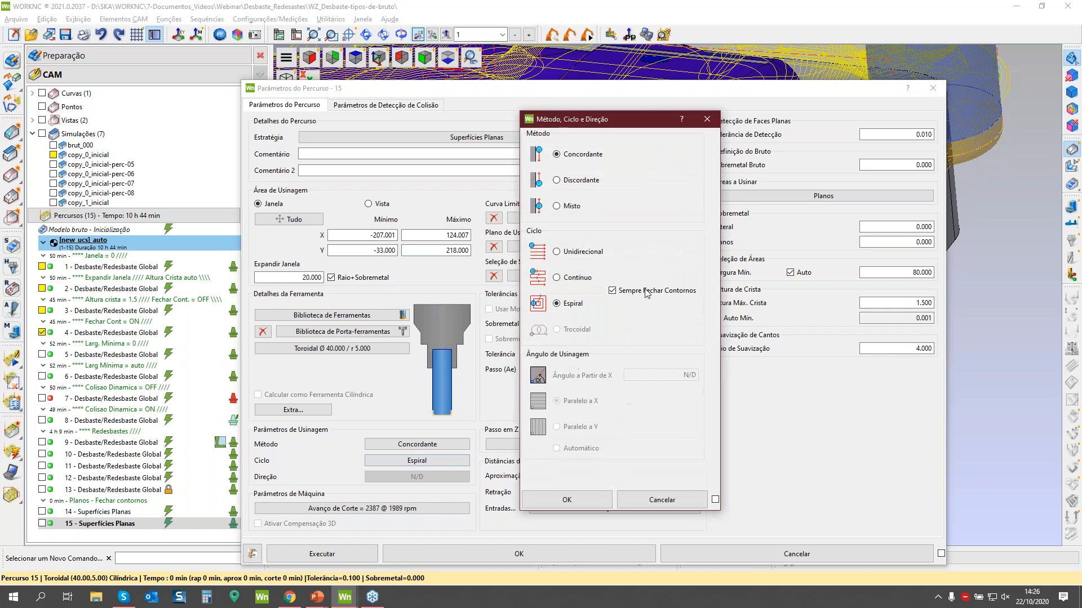
pyautogui.click(631, 499)
pyautogui.click(693, 554)
# Display toolpath 14 and recheck its Sempre Fechar Contornos option, leaving its settings unchanged.
pyautogui.click(95, 513)
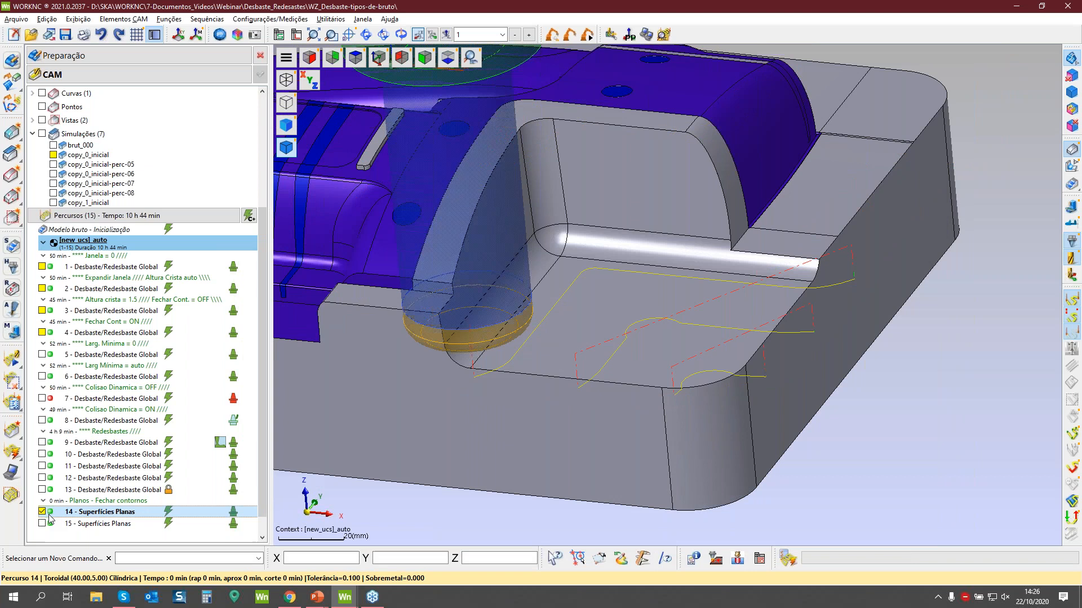
pyautogui.doubleClick(107, 511)
pyautogui.click(417, 460)
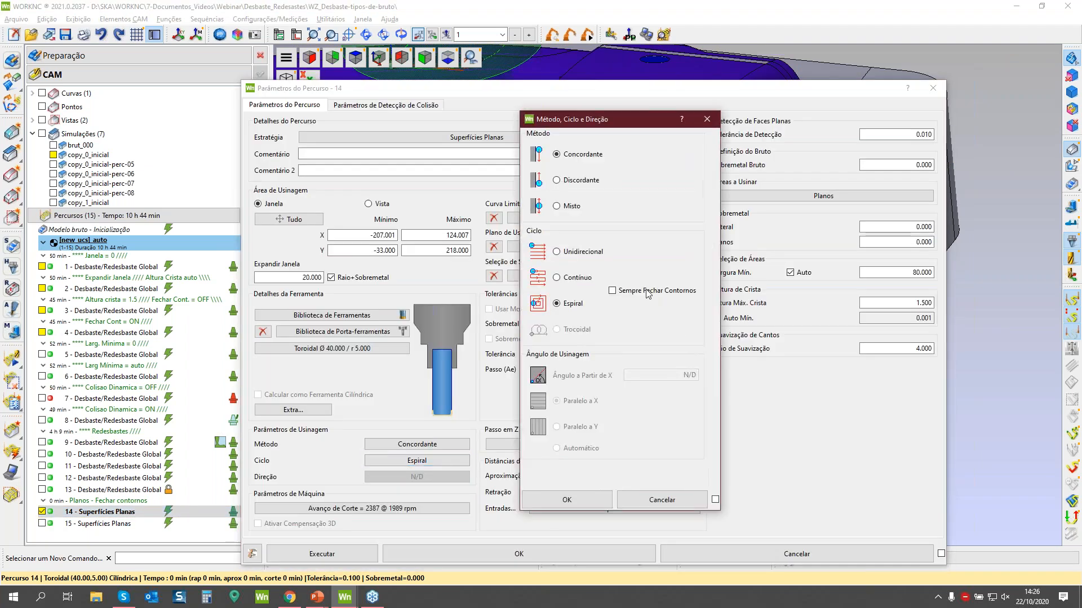
pyautogui.click(629, 500)
pyautogui.click(693, 553)
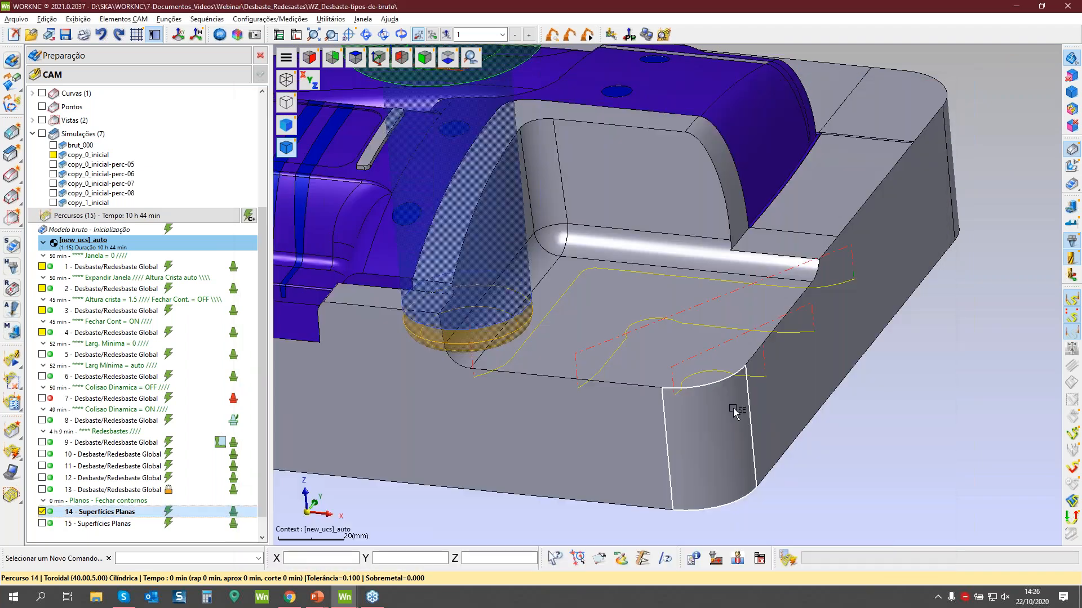
# Play toolpath 14's progressive display at speed 255, and close the simulation.
pyautogui.click(16, 360)
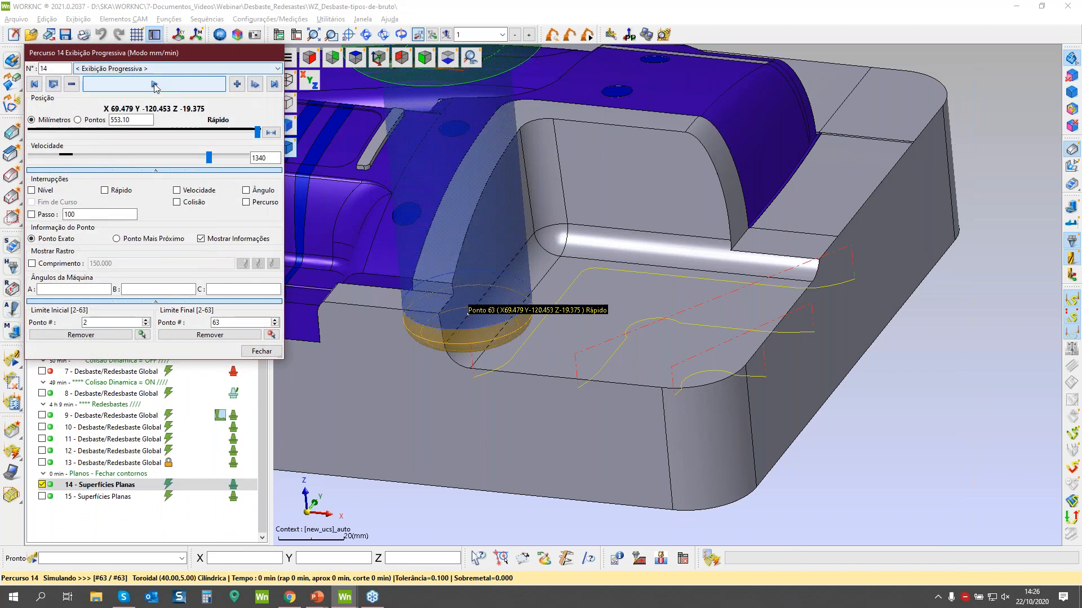
pyautogui.click(149, 85)
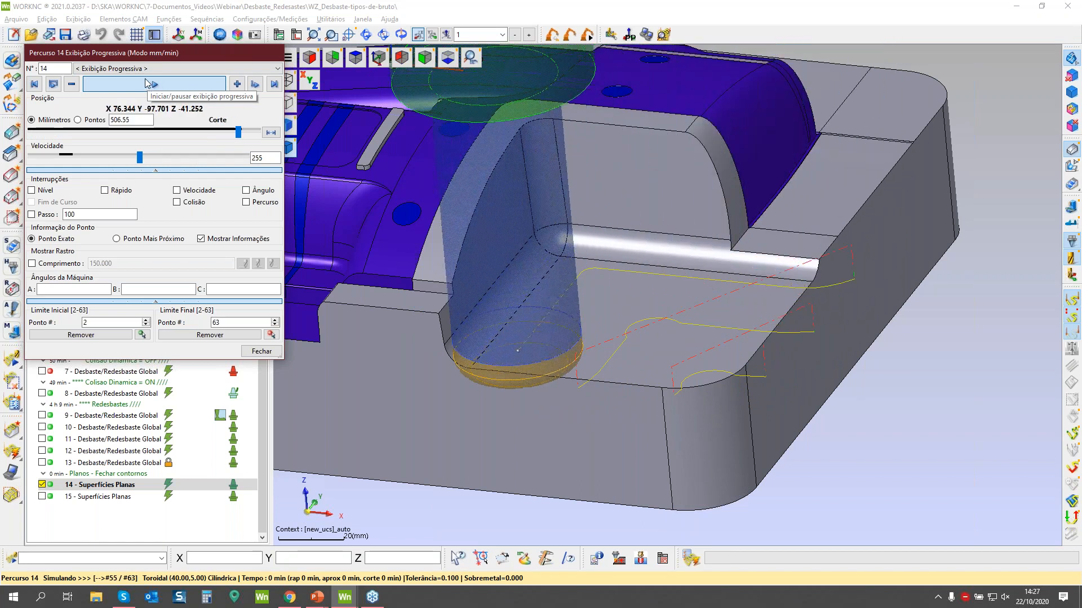
pyautogui.click(258, 351)
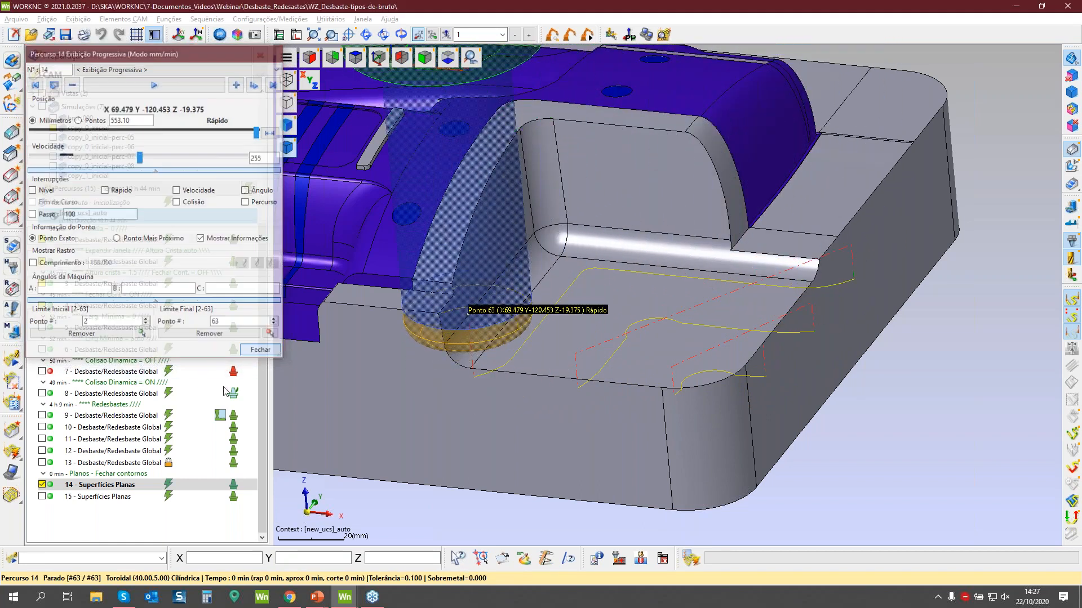
# Display toolpath 15 and play its progressive display, and close the simulation.
pyautogui.click(86, 497)
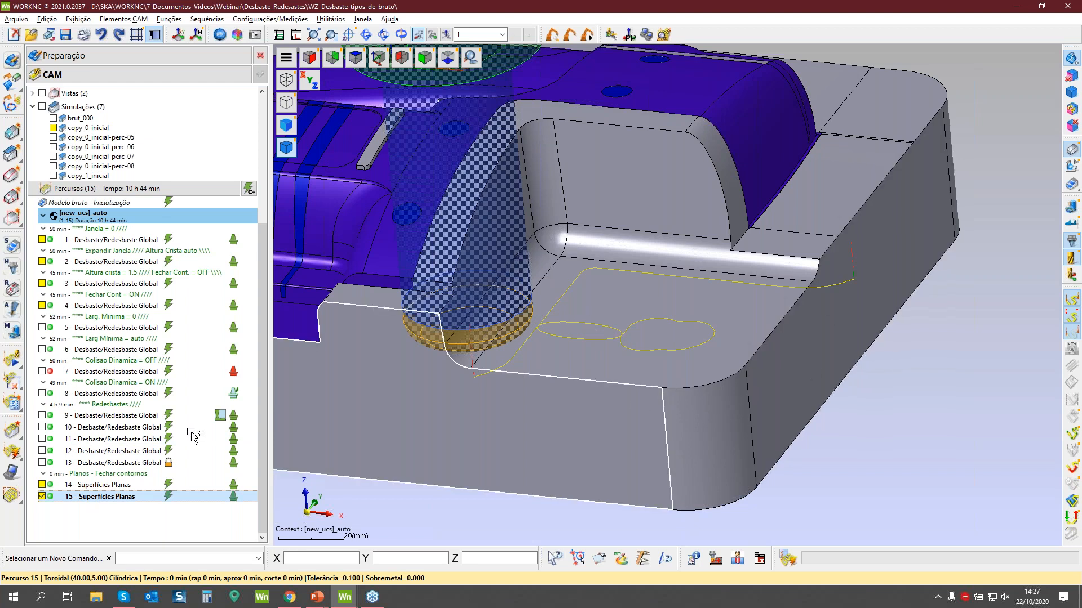
pyautogui.click(11, 361)
pyautogui.click(211, 83)
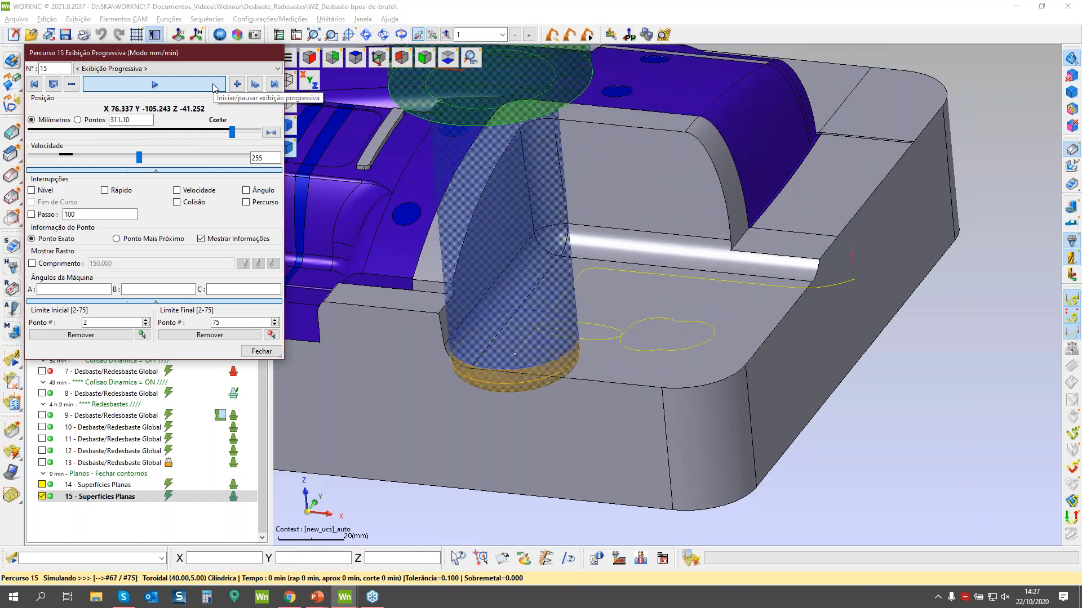
pyautogui.click(262, 351)
# Display toolpath 3 and switch to toolpath 4 to compare open and closed contours at the corner pocket.
pyautogui.click(94, 284)
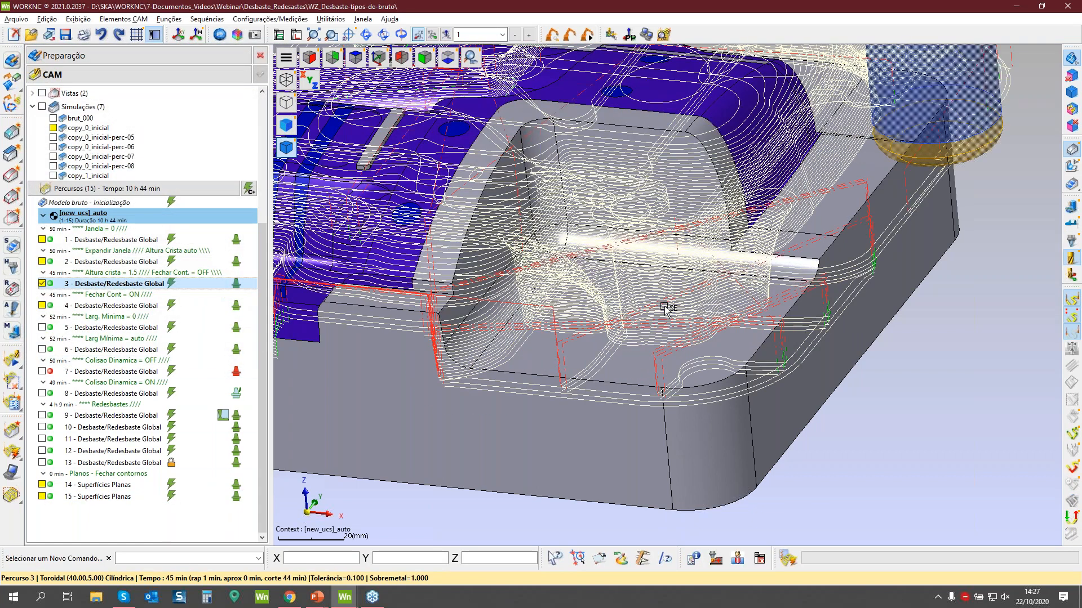
pyautogui.scroll(3, 665, 433)
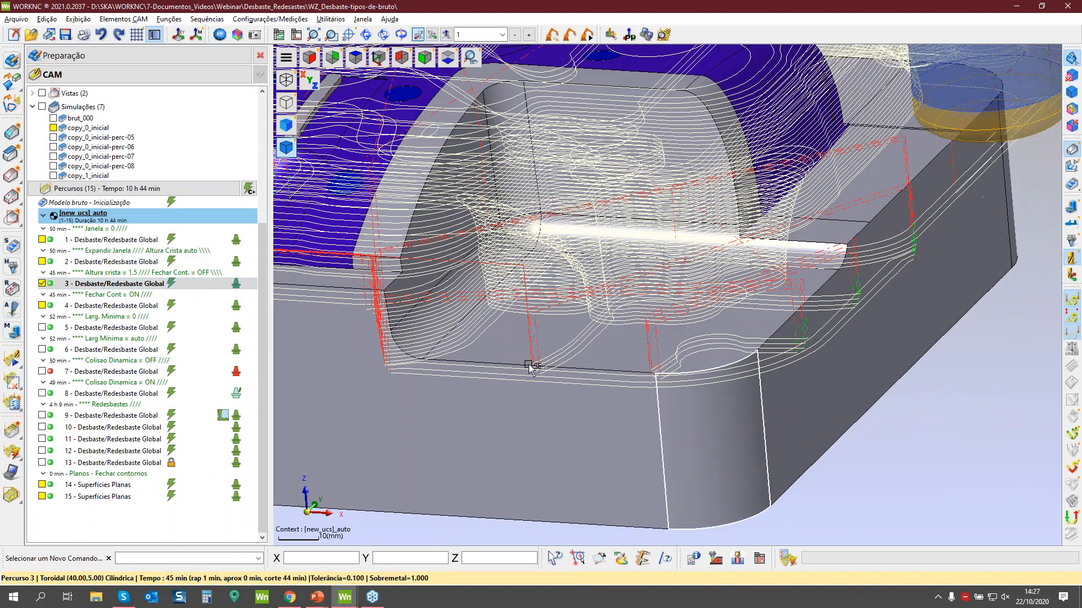
pyautogui.click(96, 307)
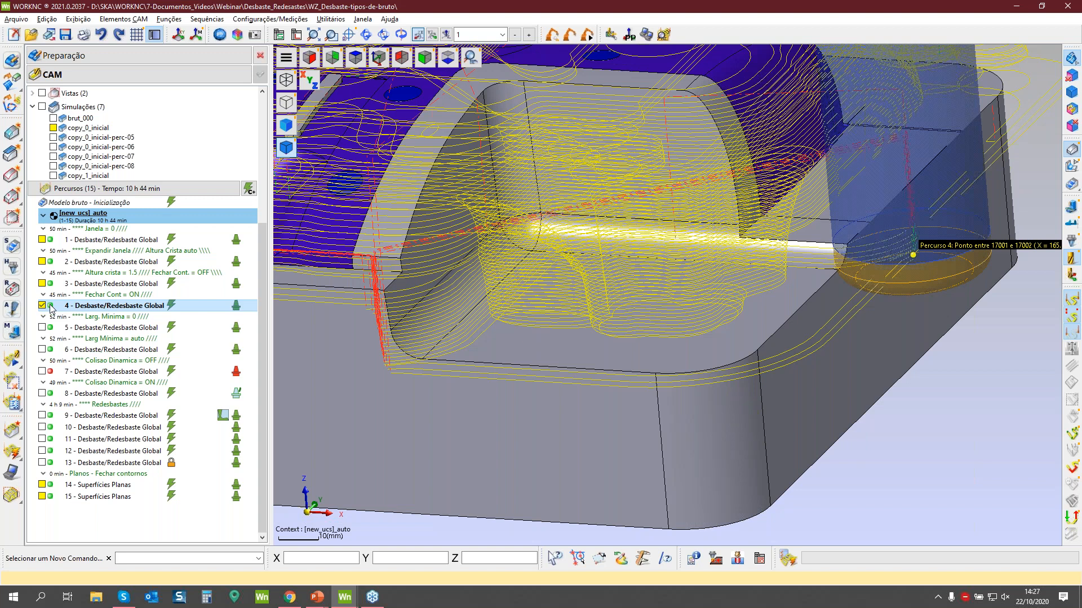
# Recheck the Sempre Fechar Contornos option in toolpath 4's cycle settings, and cancel both dialogs.
pyautogui.doubleClick(52, 307)
pyautogui.click(415, 461)
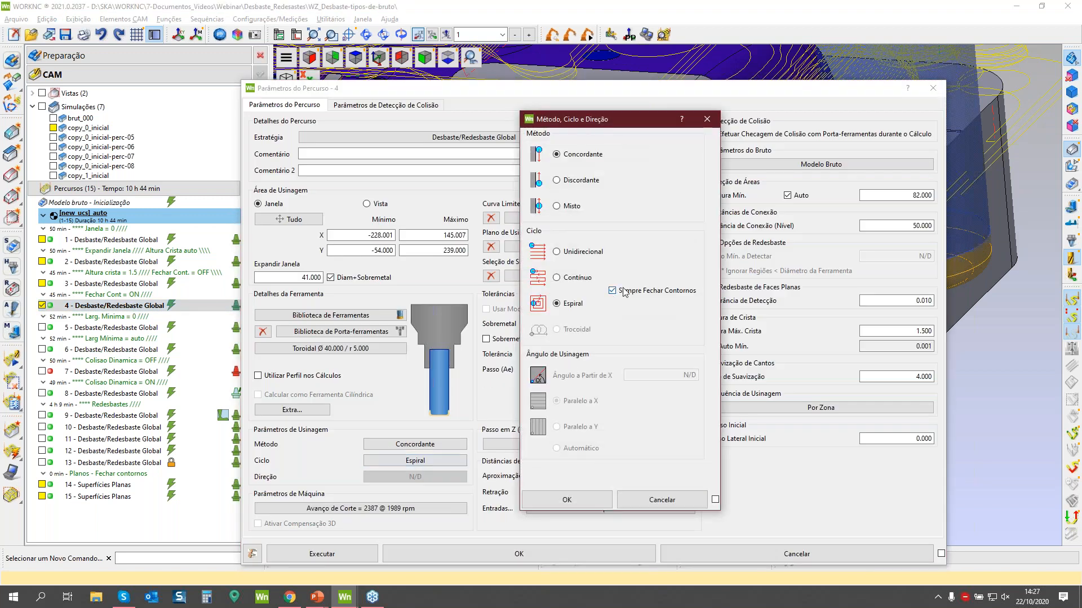
pyautogui.click(677, 499)
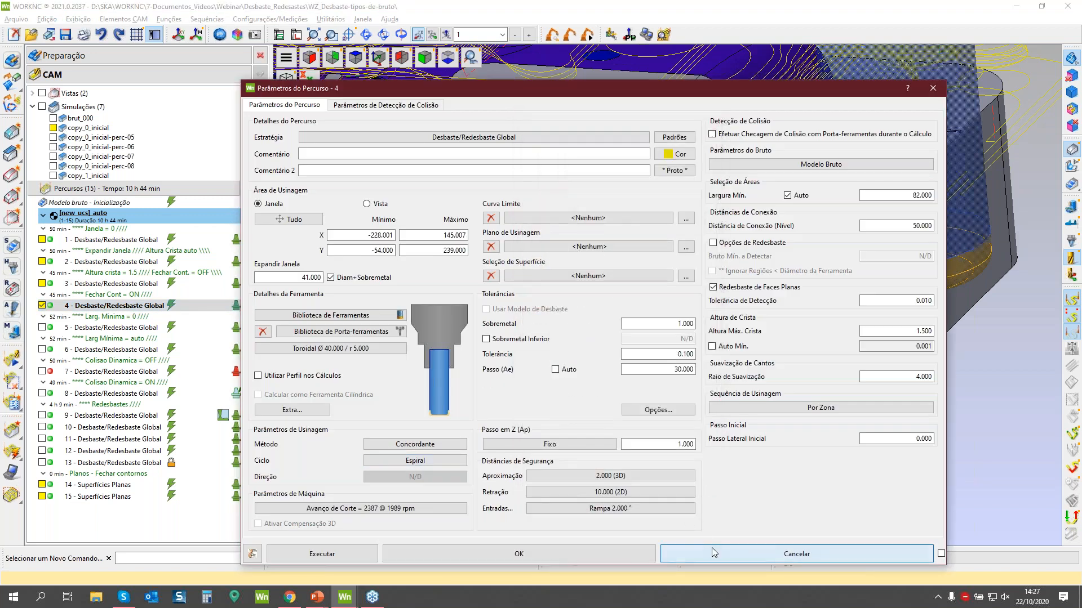
pyautogui.click(712, 552)
# Display toolpath 5 over the whole part, examine its Largura Mín. area selection setting, and cancel the parameters dialog.
pyautogui.scroll(-5, 681, 304)
pyautogui.moveTo(547, 283); pyautogui.dragTo(671, 252, button='middle')
pyautogui.moveTo(674, 246); pyautogui.dragTo(639, 332, button='middle')
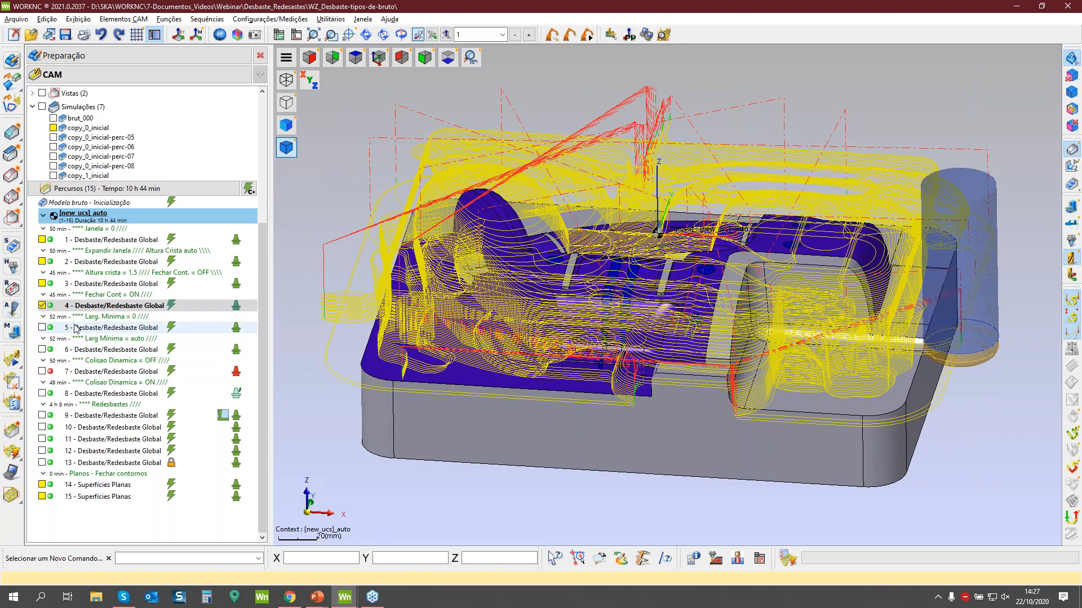
pyautogui.moveTo(76, 329)
pyautogui.moveTo(638, 345)
pyautogui.mouseDown(button='middle')
pyautogui.moveTo(683, 396)
pyautogui.moveTo(707, 456)
pyautogui.moveTo(690, 399)
pyautogui.moveTo(676, 430)
pyautogui.moveTo(712, 446)
pyautogui.moveTo(647, 349)
pyautogui.mouseUp(button='middle')
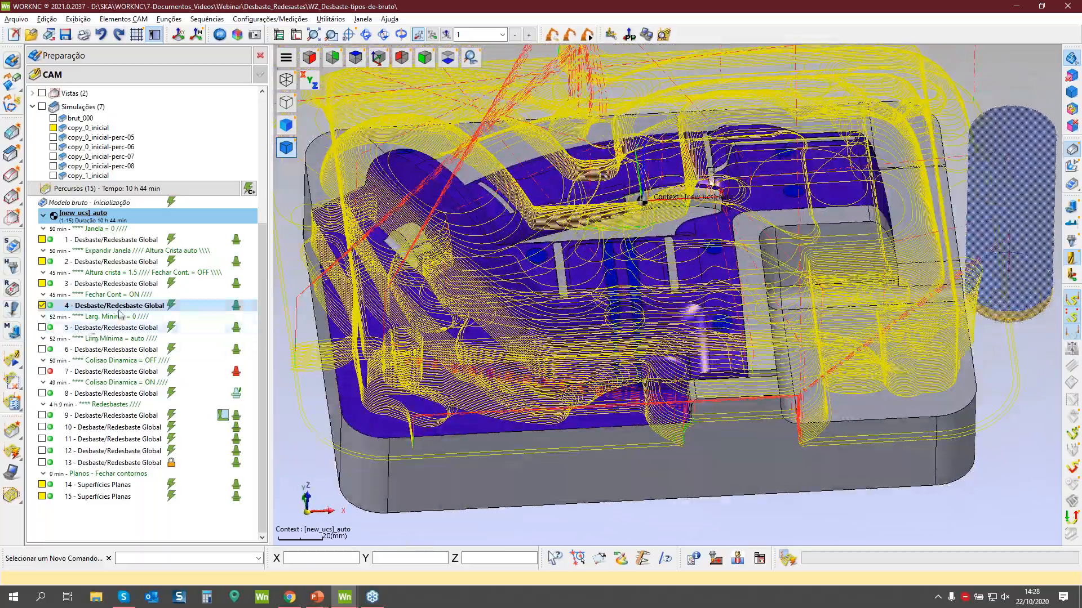
pyautogui.click(105, 329)
pyautogui.moveTo(684, 298); pyautogui.dragTo(659, 326, button='middle')
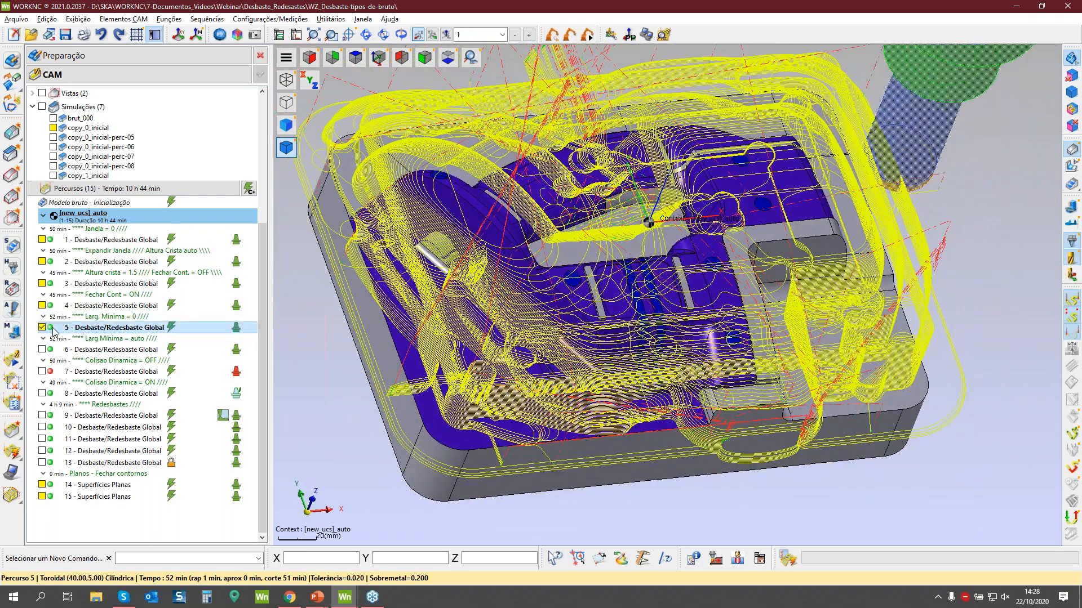
pyautogui.doubleClick(107, 326)
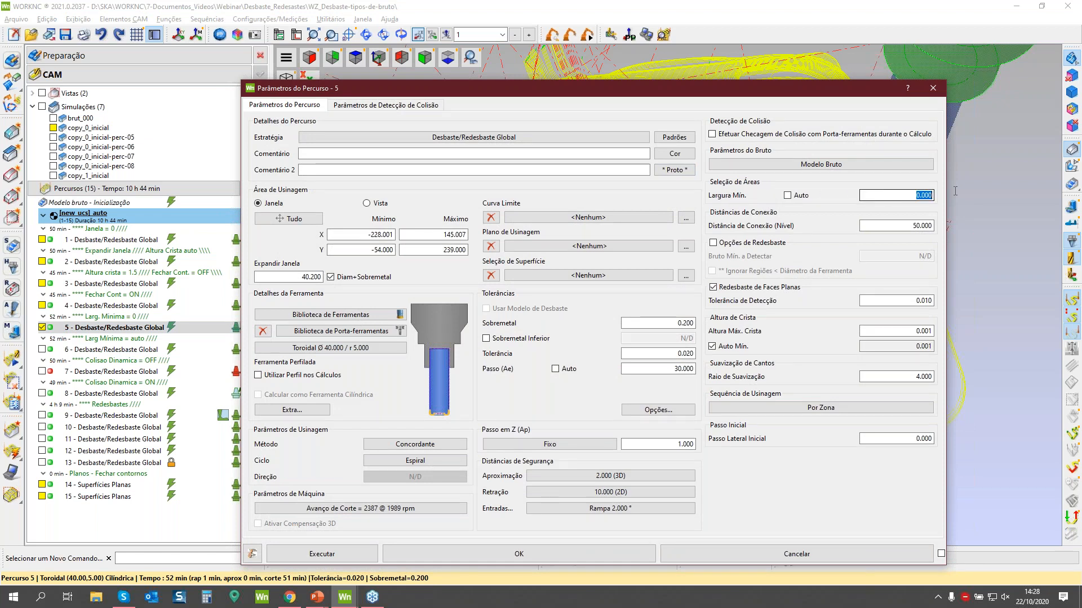
pyautogui.click(727, 561)
# Examine toolpath 5 at the central pocket, and hide the toolpath to inspect the bare pocket geometry.
pyautogui.moveTo(724, 440); pyautogui.dragTo(809, 397, button='middle')
pyautogui.scroll(2, 757, 398)
pyautogui.scroll(2, 806, 396)
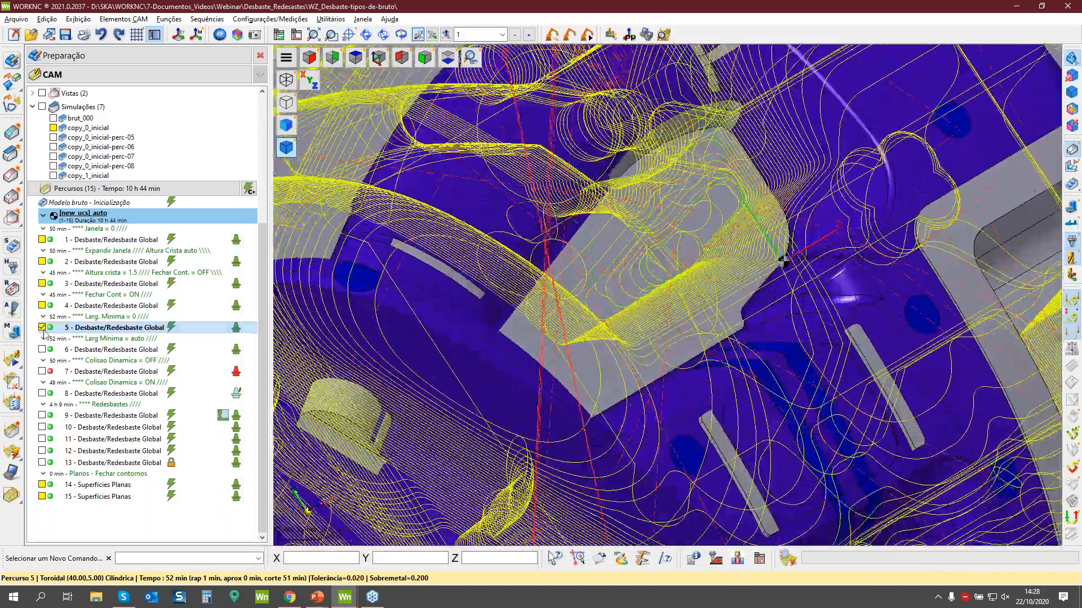
pyautogui.click(42, 328)
pyautogui.moveTo(726, 289); pyautogui.dragTo(662, 366, button='middle')
pyautogui.scroll(-4, 679, 369)
pyautogui.scroll(3, 658, 325)
pyautogui.scroll(3, 657, 299)
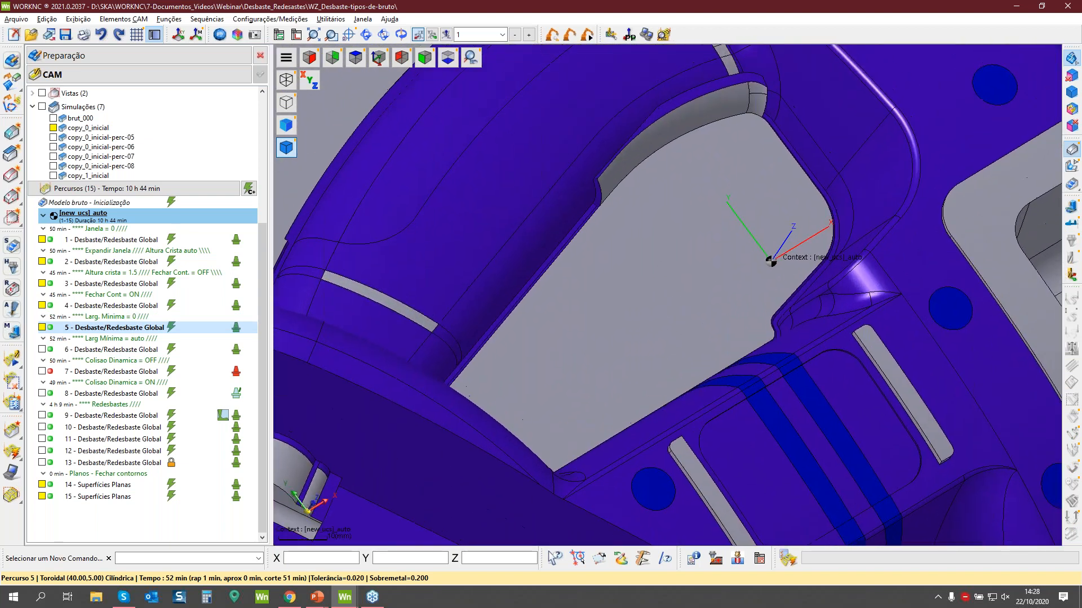
# Show toolpath 5 again at the central pocket, and display toolpath 6 there for comparison.
pyautogui.click(42, 327)
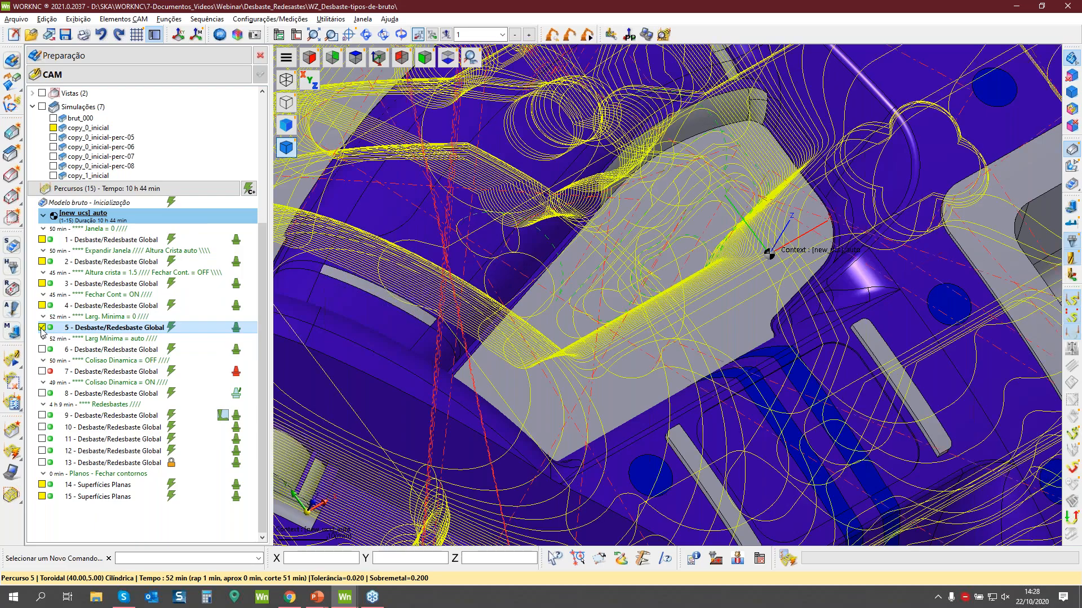
pyautogui.moveTo(785, 307); pyautogui.dragTo(747, 337, button='middle')
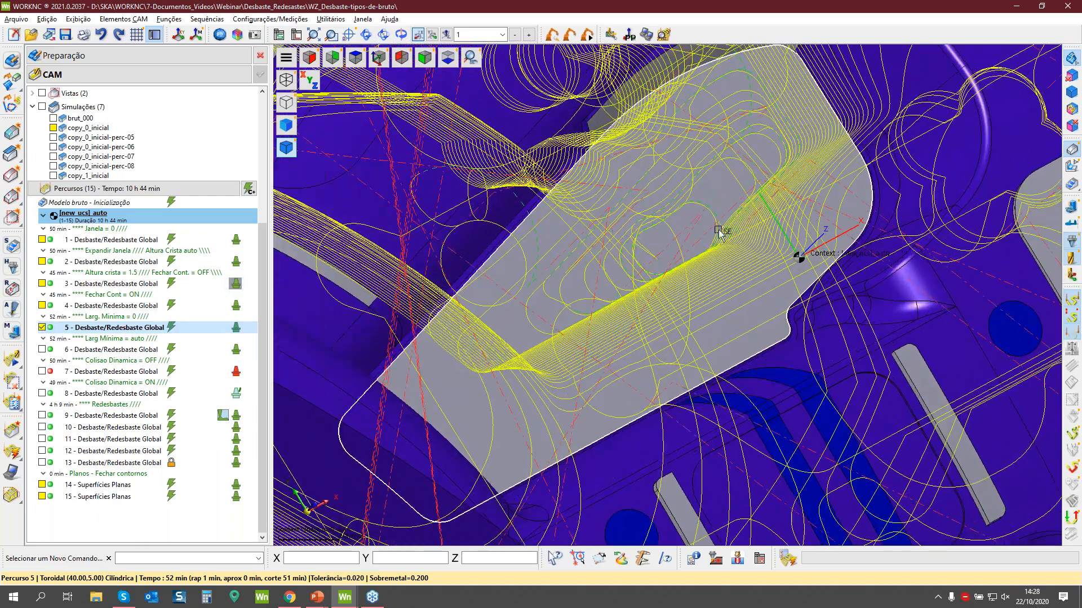
pyautogui.moveTo(672, 292); pyautogui.dragTo(620, 295, button='middle')
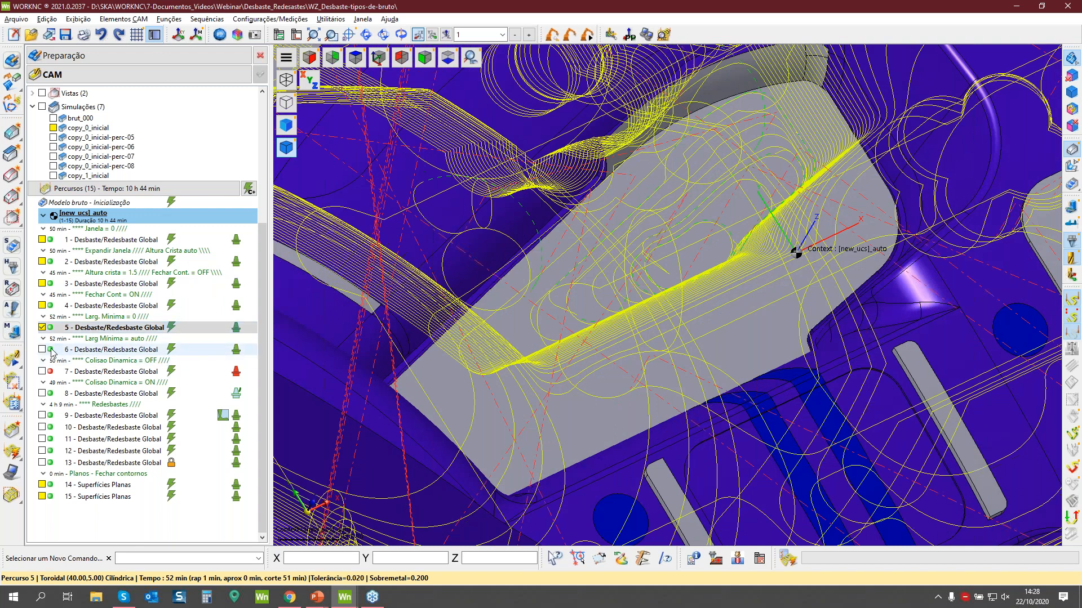
pyautogui.click(77, 350)
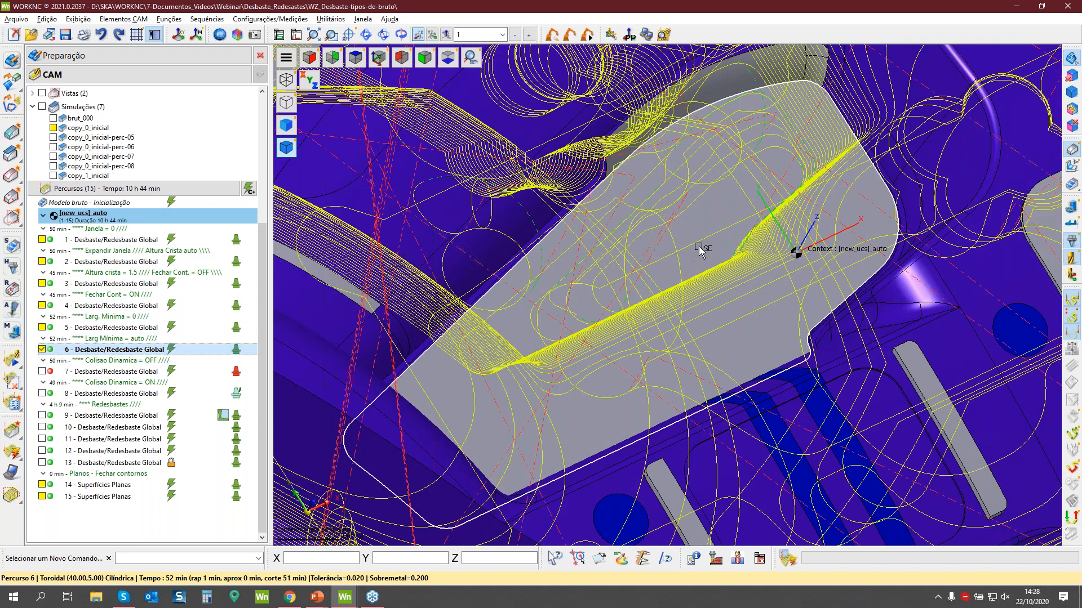
# Open toolpath 6's parameters and examine its Largura Mín. Auto setting alongside the Sobremetal value.
pyautogui.doubleClick(51, 353)
pyautogui.click(909, 196)
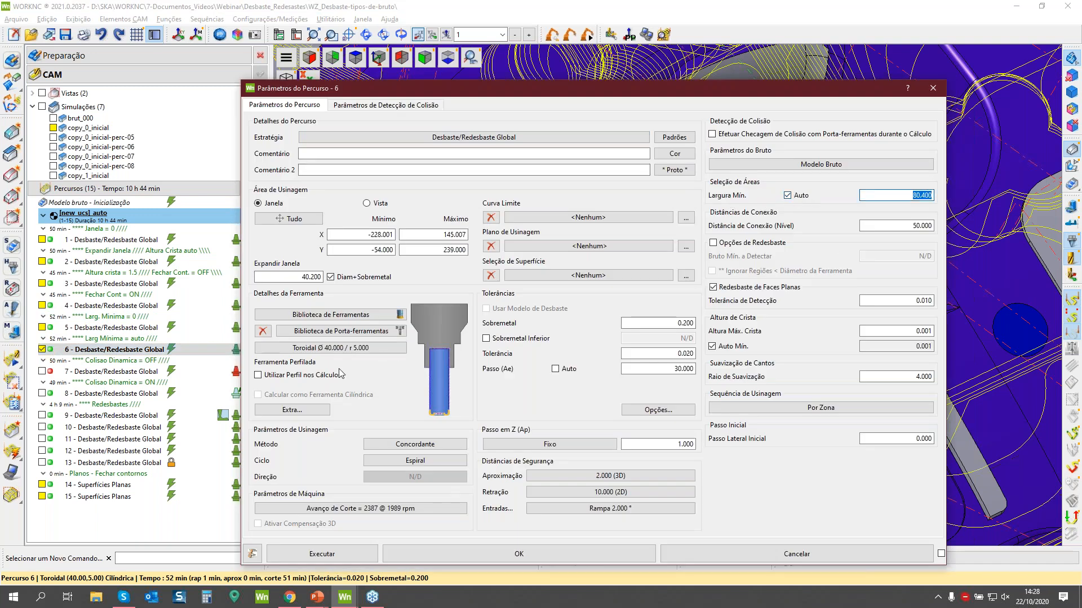
pyautogui.moveTo(677, 324); pyautogui.dragTo(696, 323)
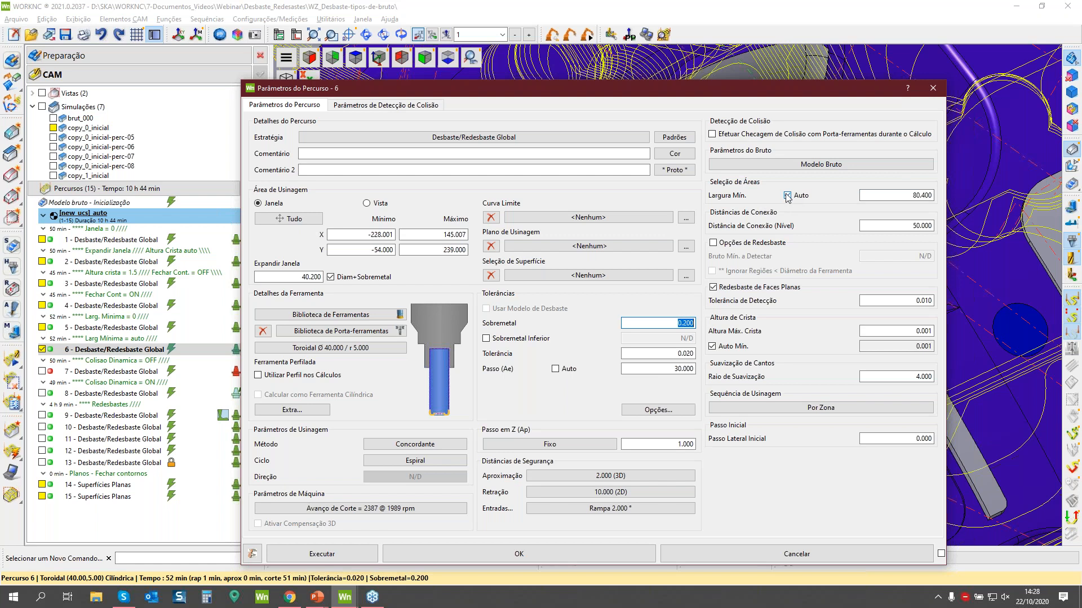
pyautogui.click(716, 547)
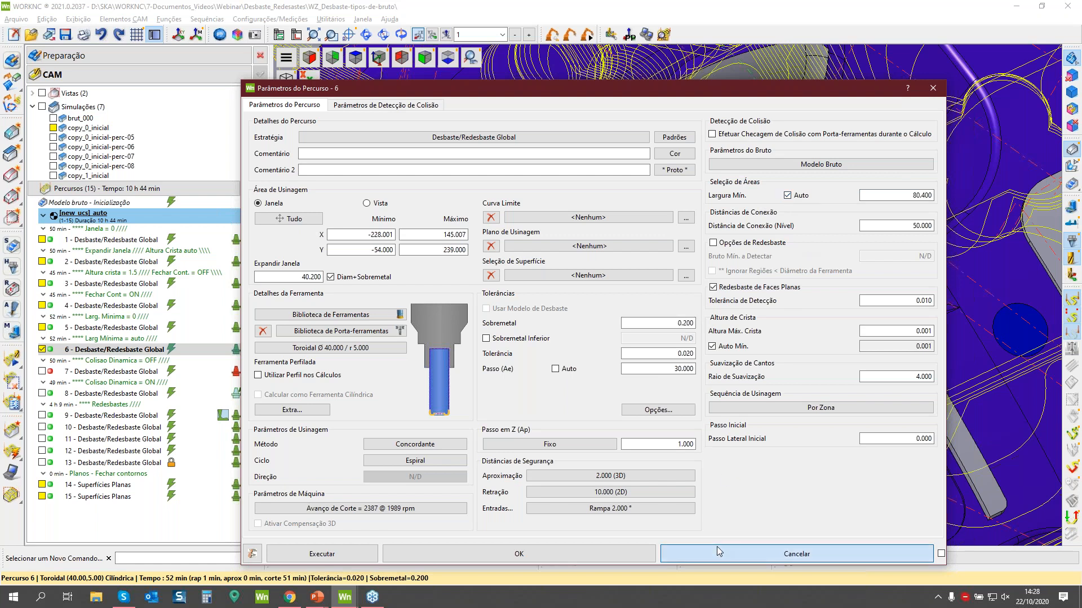
pyautogui.click(717, 546)
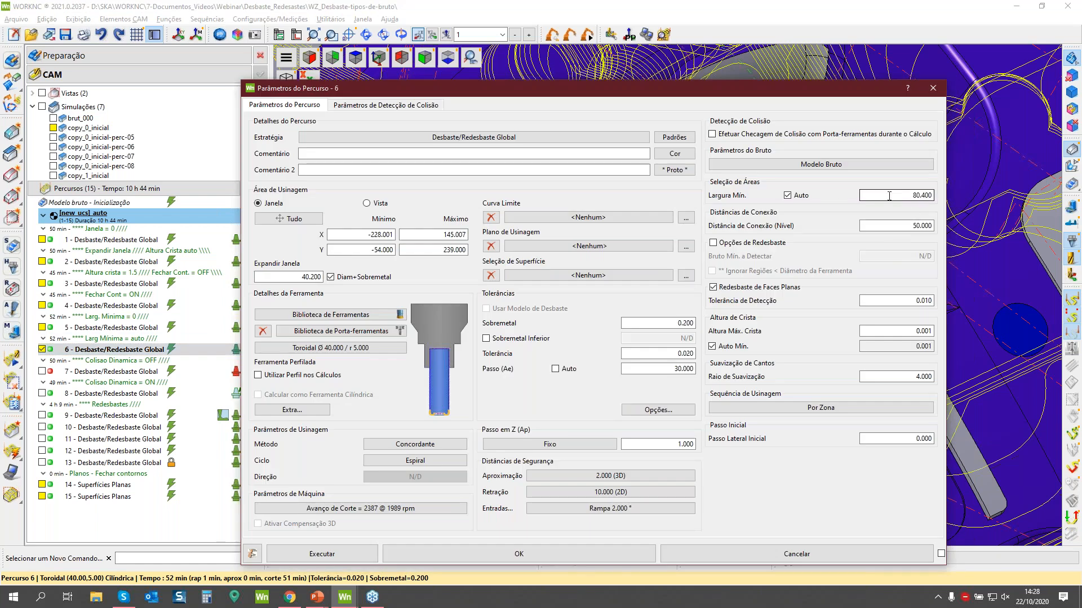
pyautogui.click(902, 195)
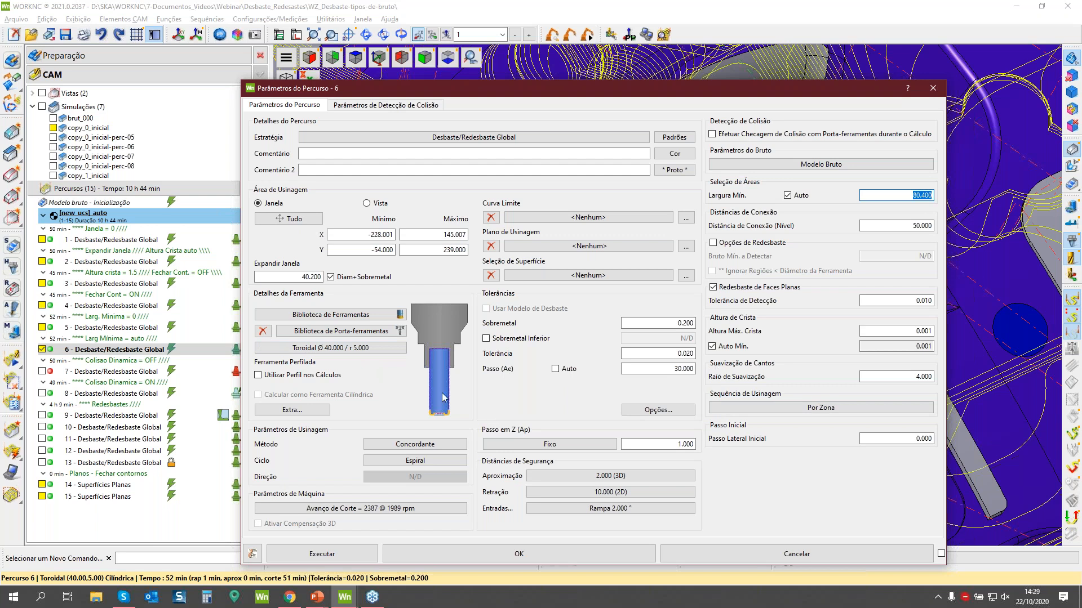
# Inspect the tip profile in toolpath 6's toroidal tool definition, and cancel both dialogs.
pyautogui.click(373, 348)
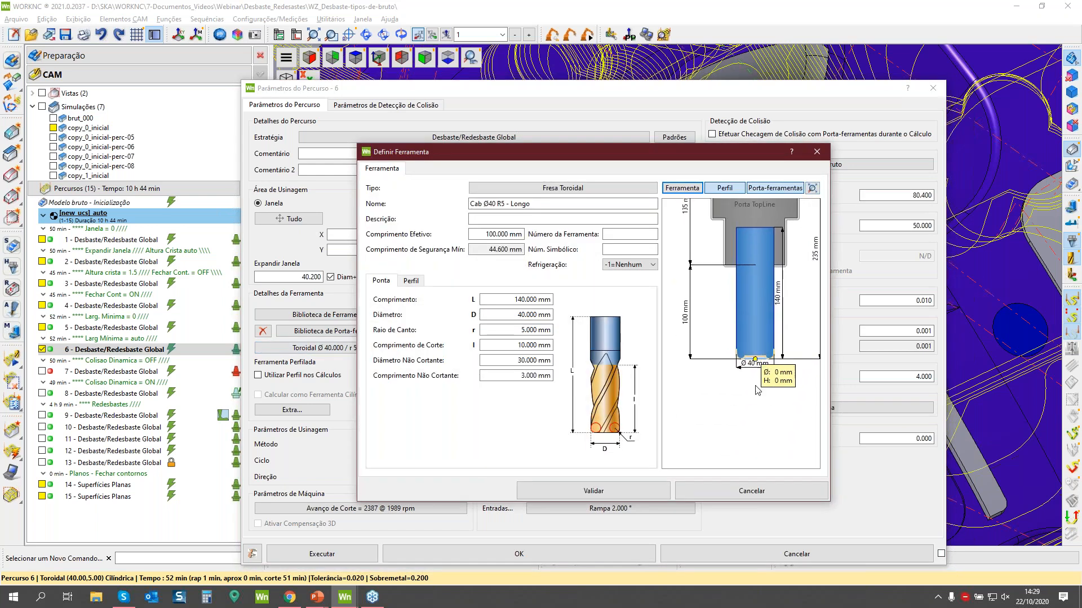
pyautogui.scroll(2, 758, 376)
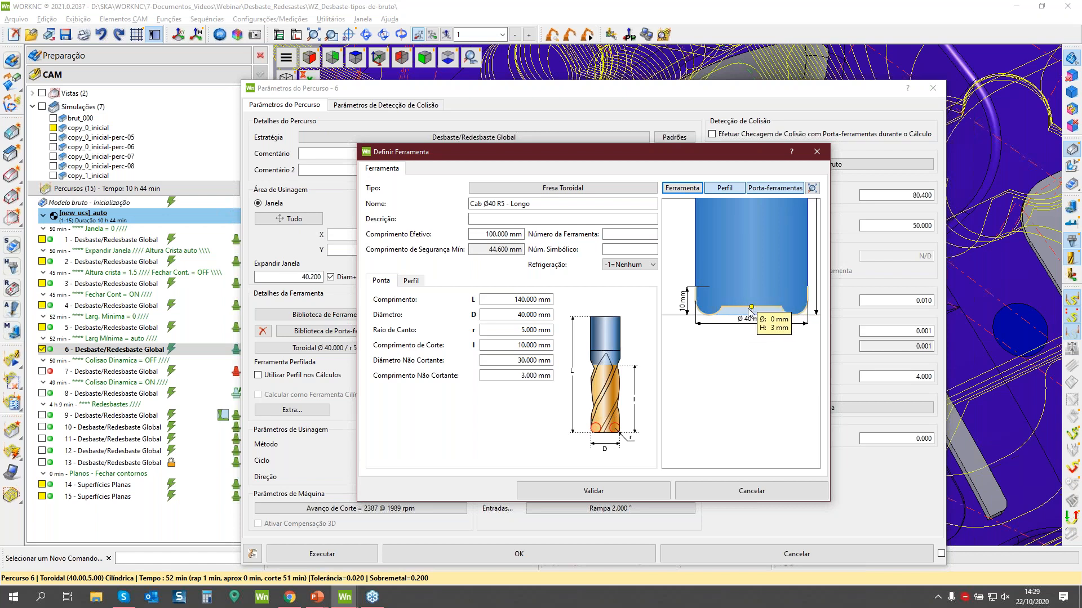
pyautogui.click(752, 491)
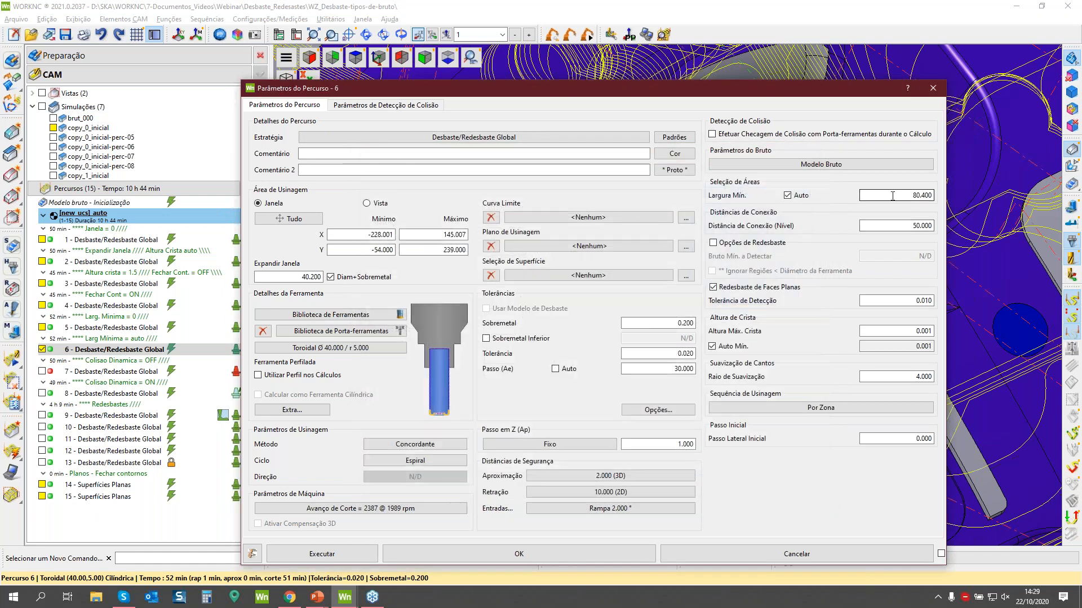
pyautogui.click(715, 549)
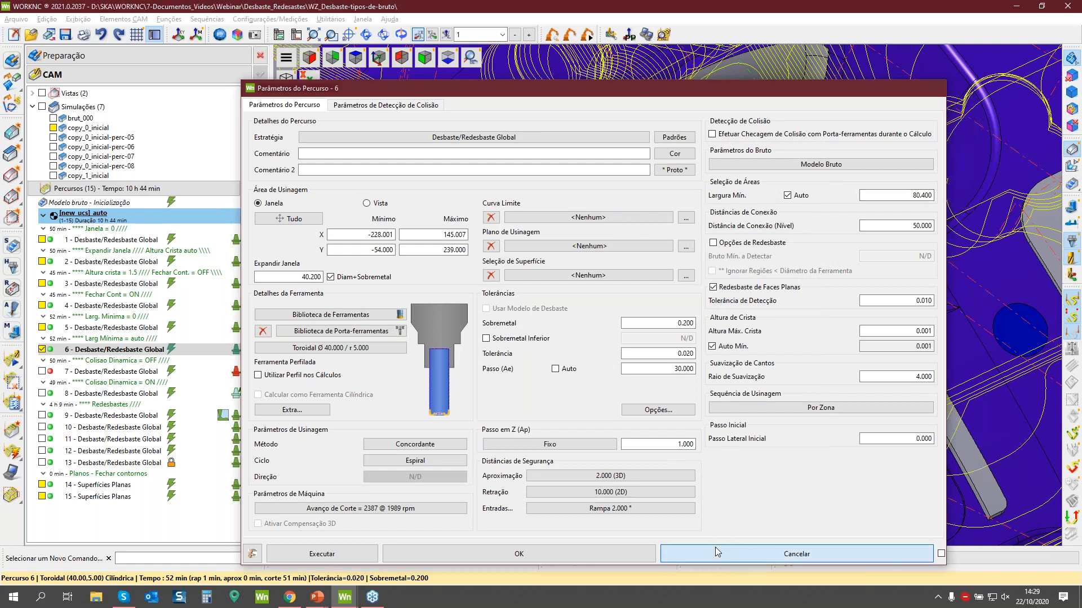
# Hide toolpath 6 and display simulation copy_0_inicial-perc-05 to examine the material left in the central pocket.
pyautogui.click(42, 349)
pyautogui.click(53, 137)
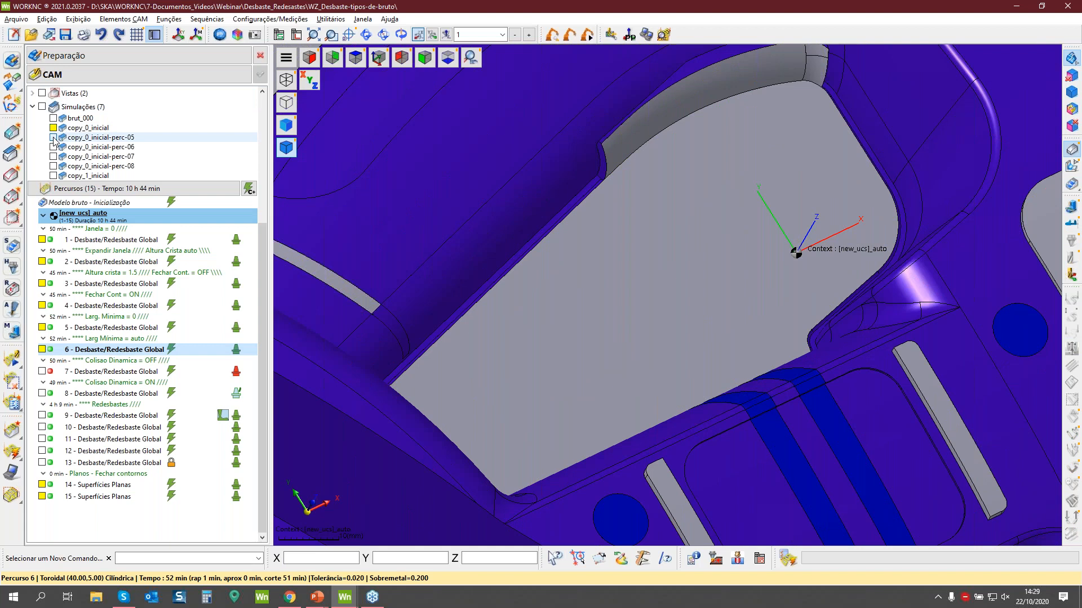
pyautogui.scroll(-5, 685, 225)
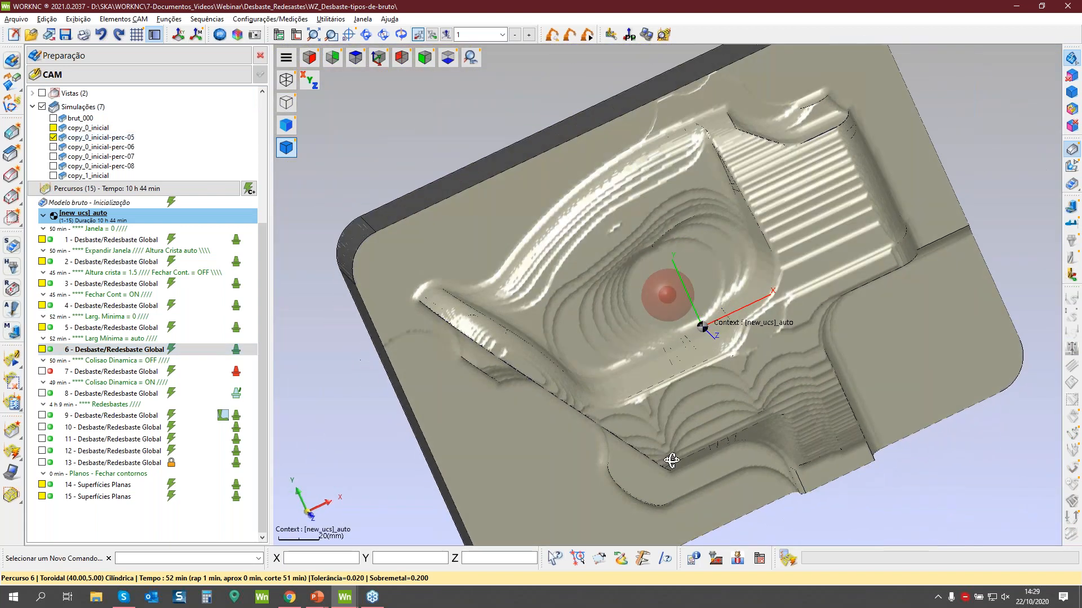
pyautogui.scroll(5, 705, 281)
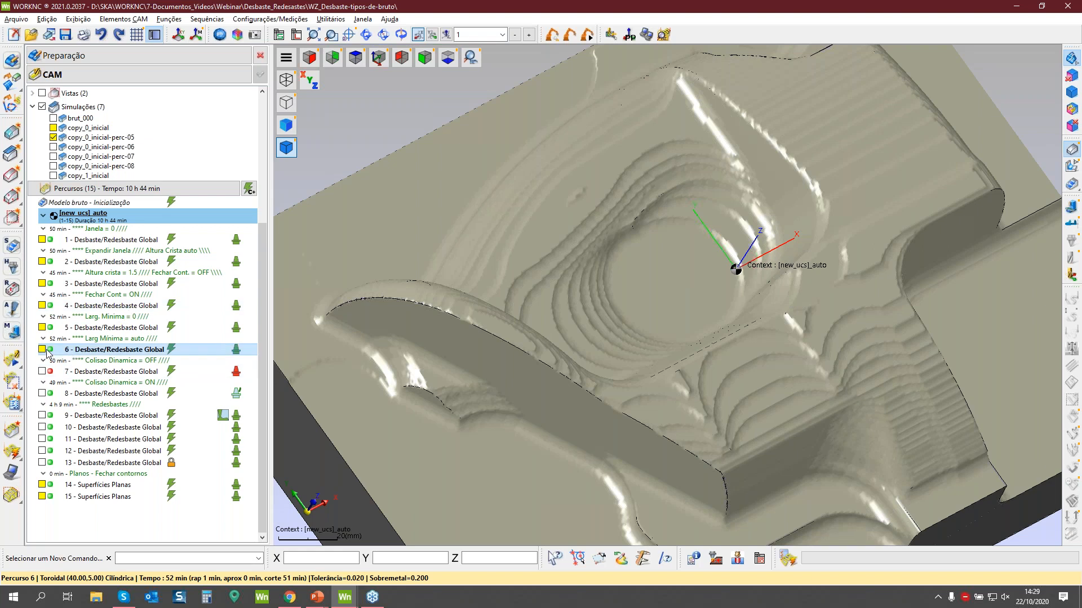
# Overlay simulation copy_0_inicial-perc-06 for comparison, check toolpath 6's Largura Mín. setting, and leave only the perc-06 simulation displayed.
pyautogui.click(54, 147)
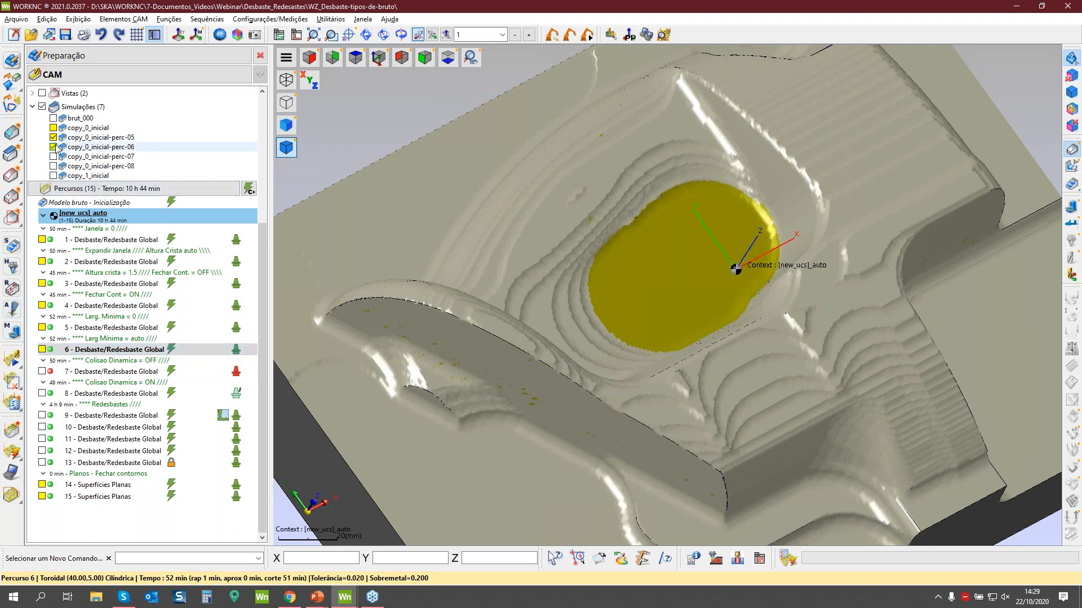
pyautogui.doubleClick(61, 350)
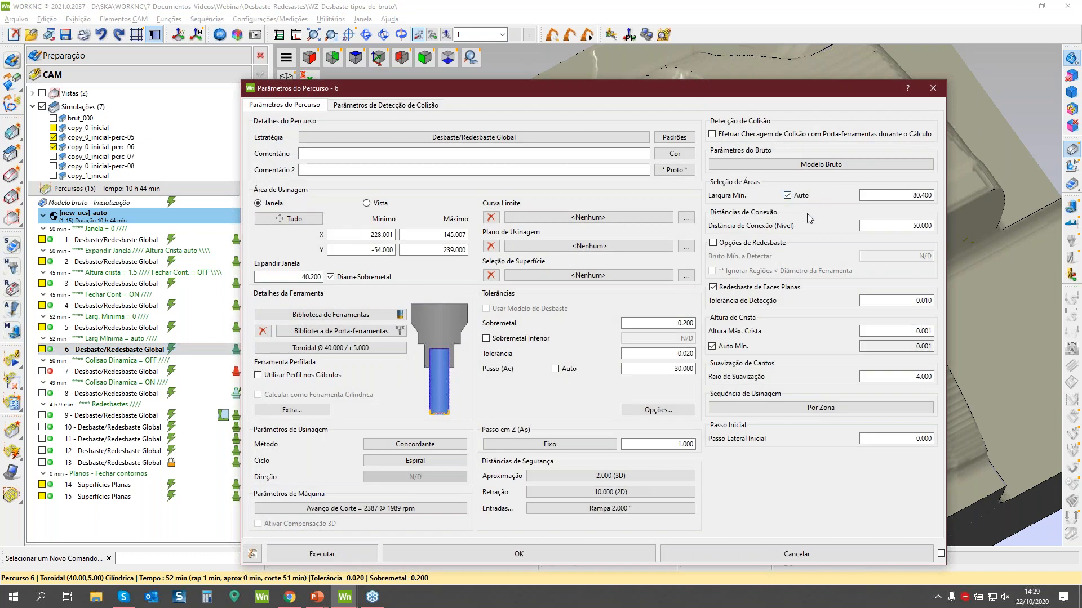
pyautogui.click(767, 554)
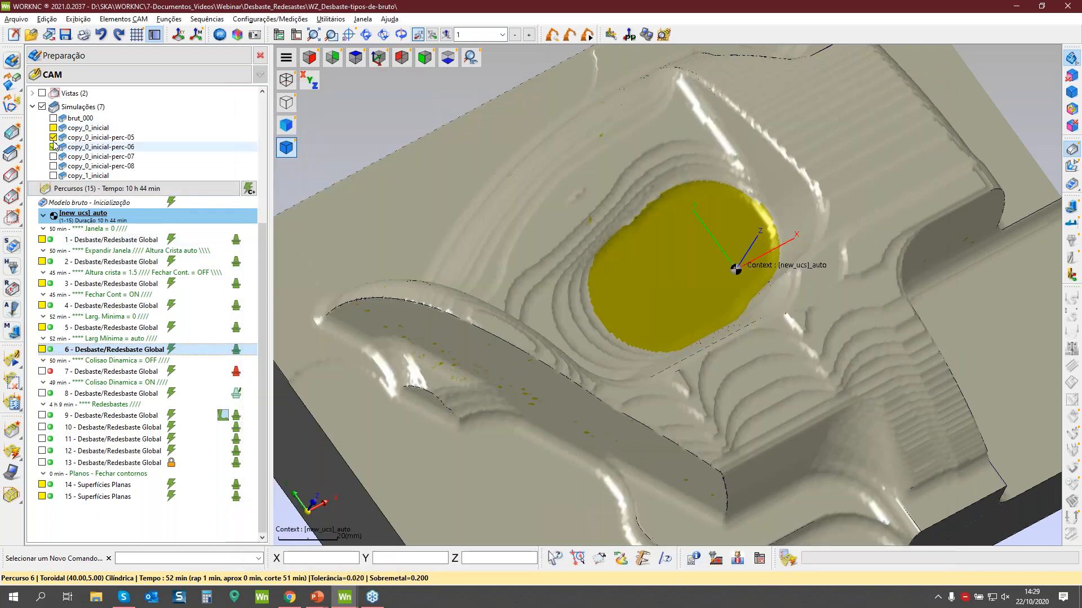
pyautogui.click(54, 138)
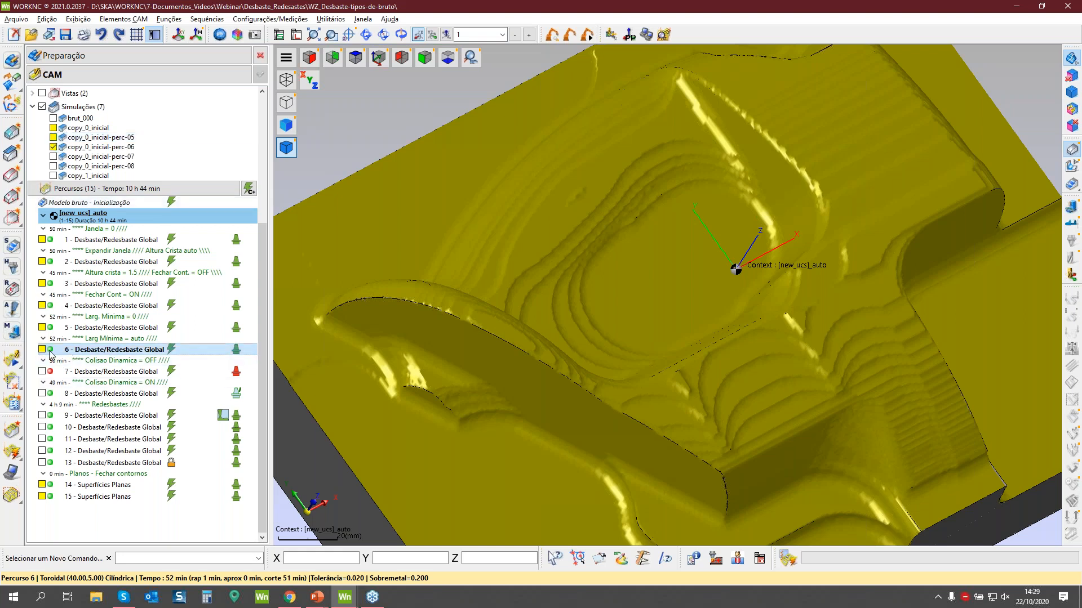
# Recheck toolpath 6's Largura Mín. value, cancel the parameters dialog, and hide simulation copy_0_inicial-perc-06.
pyautogui.doubleClick(50, 350)
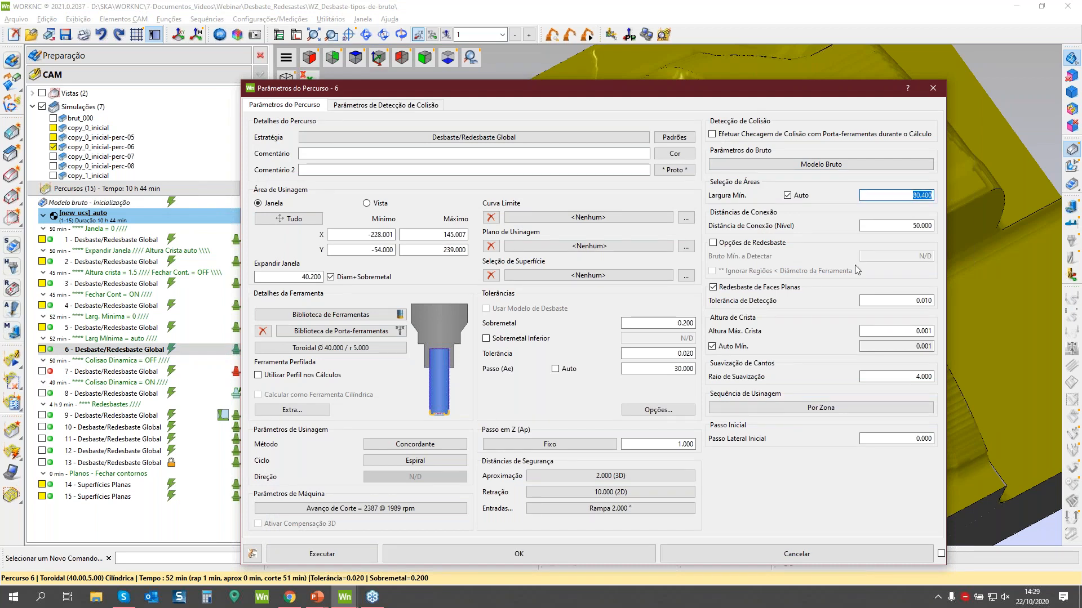
pyautogui.click(764, 558)
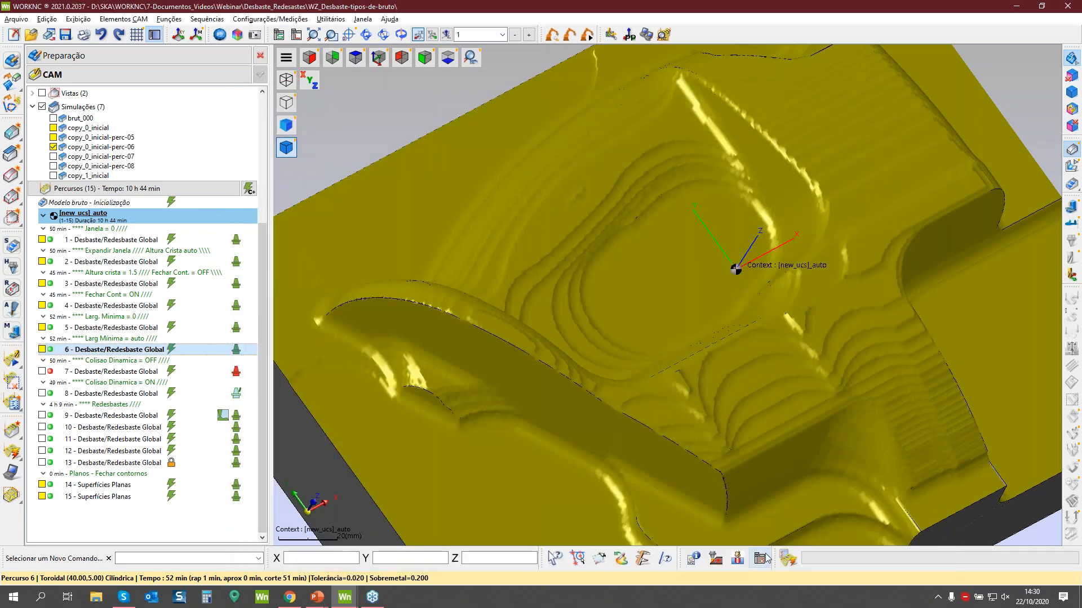
pyautogui.click(53, 147)
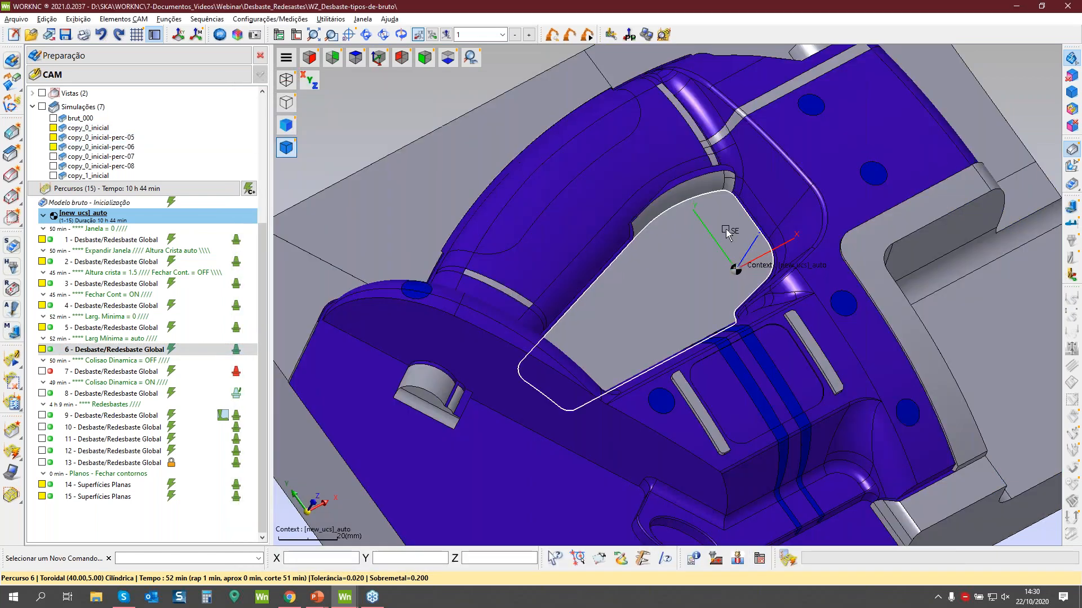
# Examine the bare part from several angles and review toolpath 6's tool settings, cancelling the parameters dialog.
pyautogui.scroll(-2, 761, 373)
pyautogui.moveTo(761, 373); pyautogui.dragTo(701, 275, button='middle')
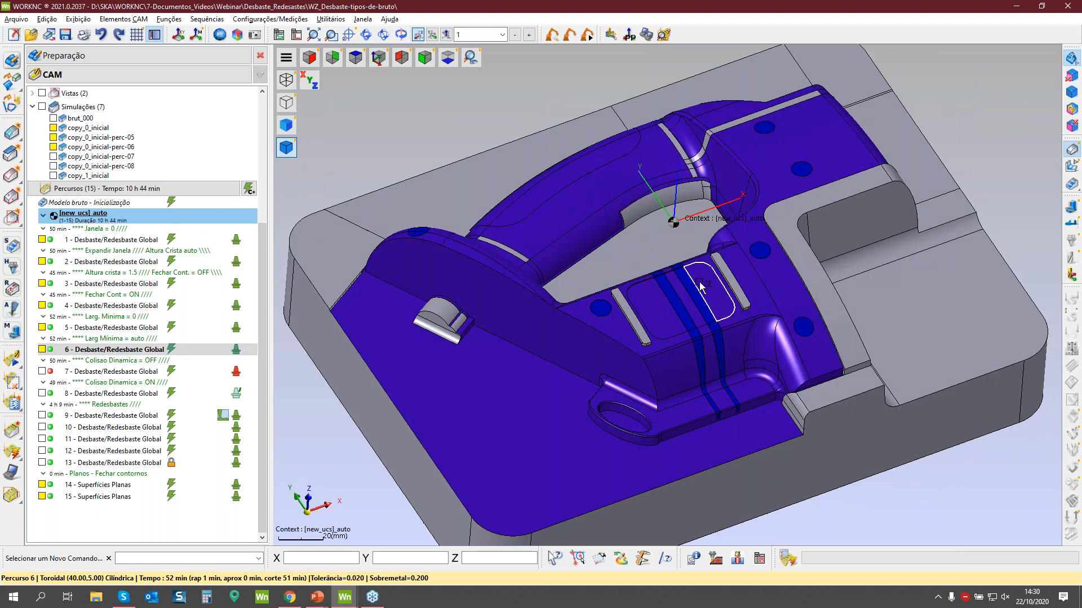
pyautogui.doubleClick(53, 351)
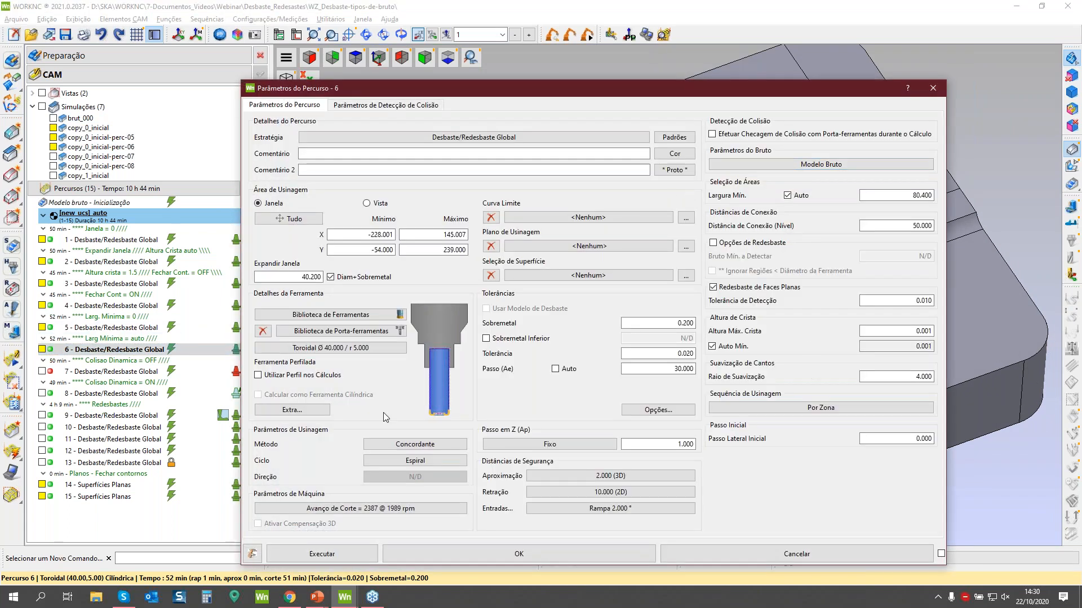
pyautogui.click(697, 552)
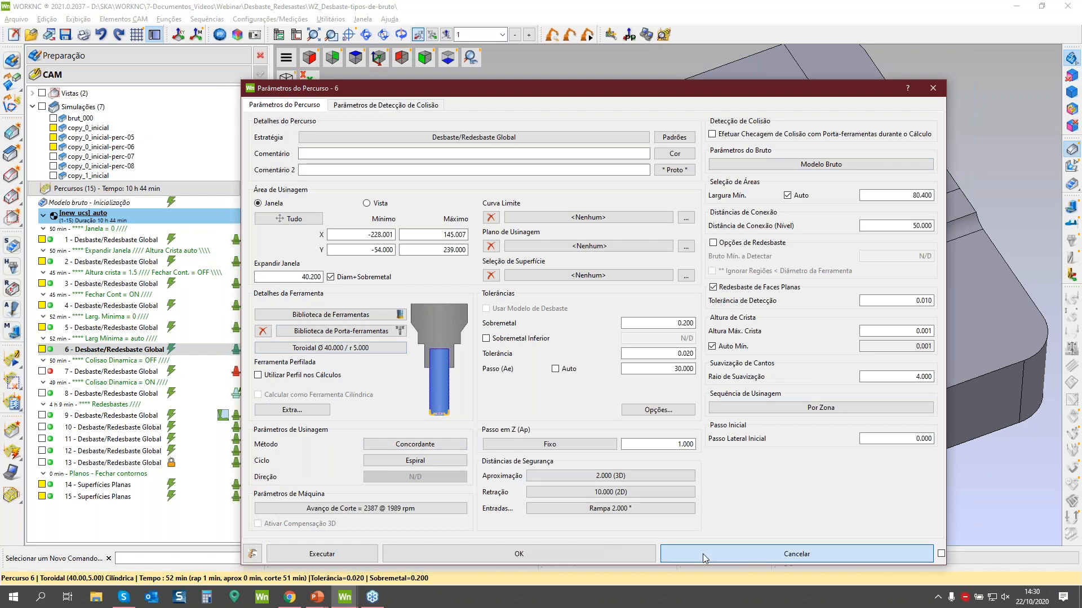
pyautogui.moveTo(823, 315)
pyautogui.mouseDown(button='middle')
pyautogui.moveTo(799, 378)
pyautogui.moveTo(787, 289)
pyautogui.mouseUp(button='middle')
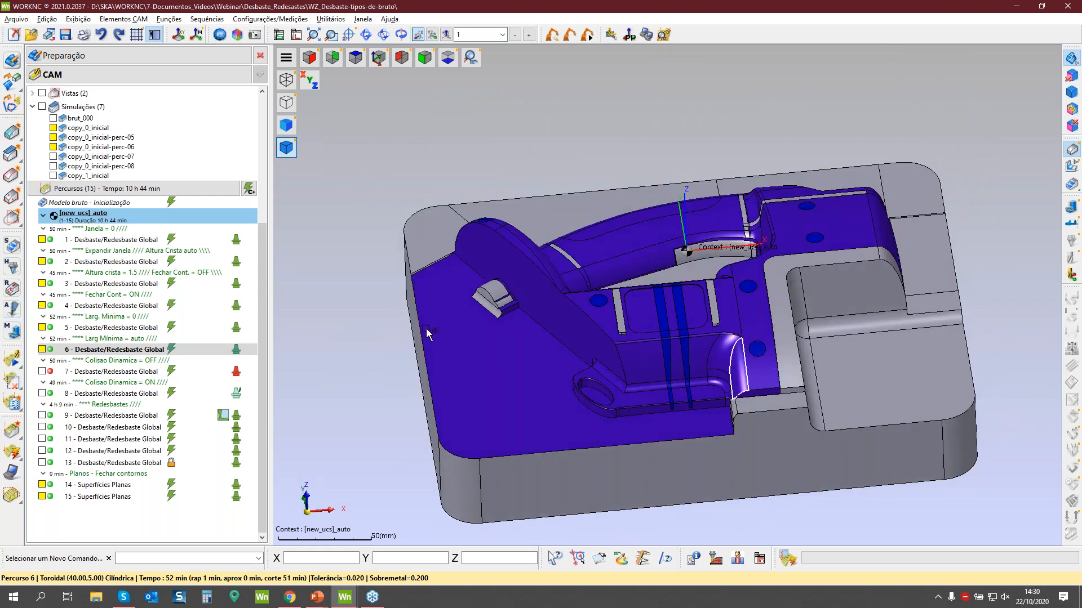
# Display toolpath 7 and examine its collision zones around the part, cancelling its parameters dialog.
pyautogui.moveTo(95, 378)
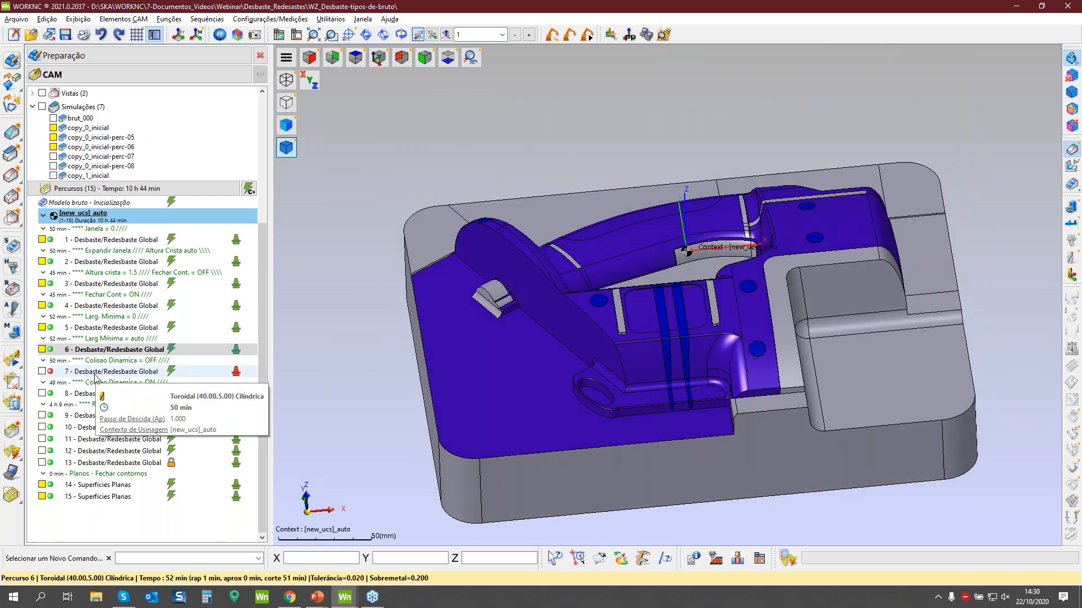
pyautogui.click(95, 373)
pyautogui.moveTo(620, 324); pyautogui.dragTo(582, 222, button='middle')
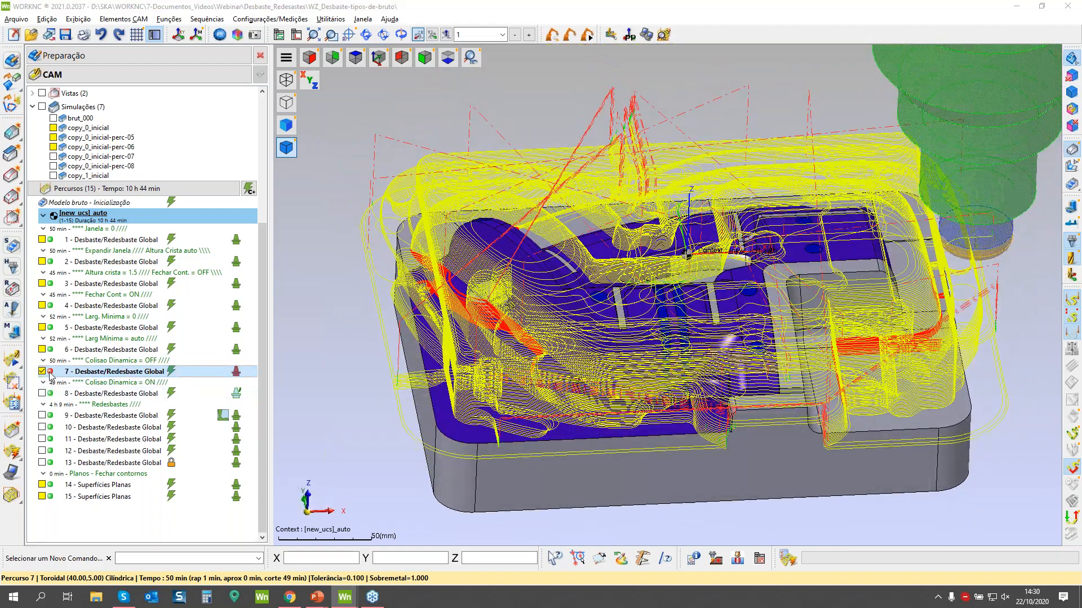
pyautogui.doubleClick(51, 376)
pyautogui.click(824, 553)
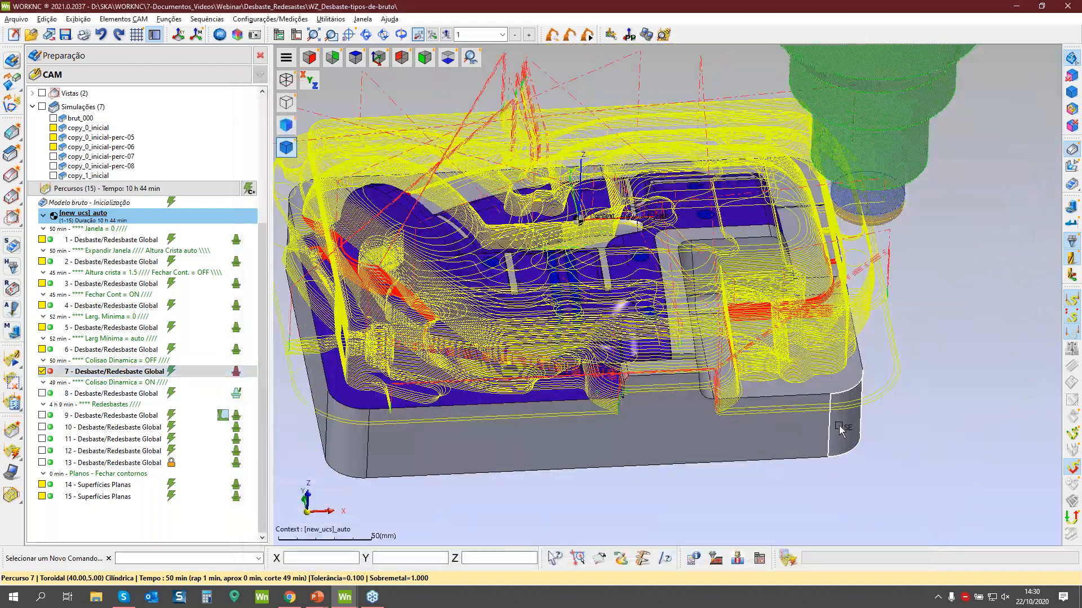
pyautogui.scroll(2, 839, 429)
pyautogui.moveTo(651, 262); pyautogui.dragTo(830, 381, button='middle')
pyautogui.scroll(-1, 807, 383)
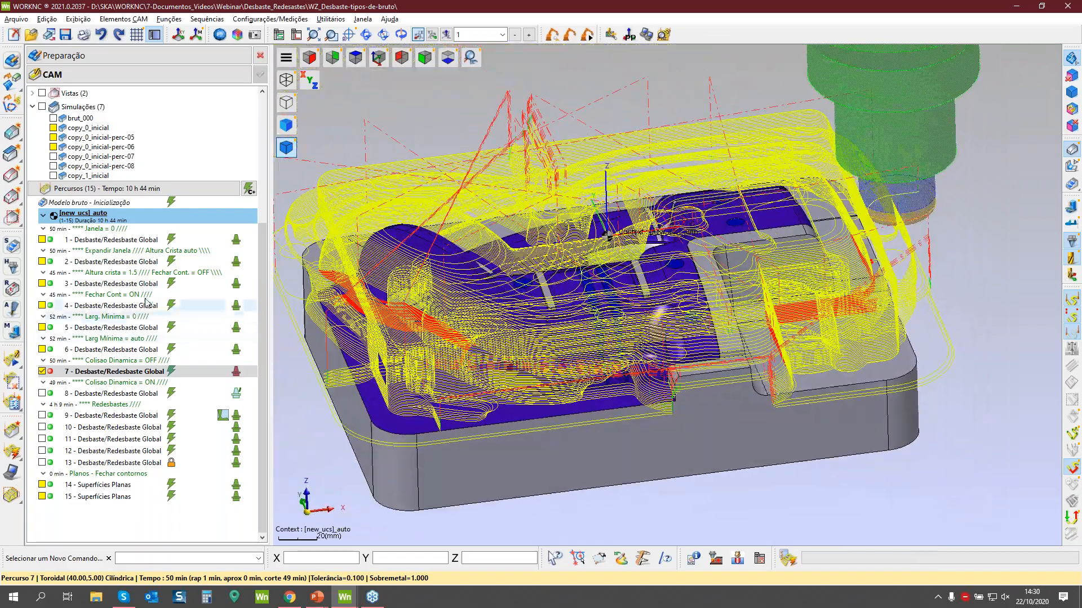
# Examine toolpath 7's tool and holder definition and its holder collision checking option, and cancel both dialogs.
pyautogui.doubleClick(50, 373)
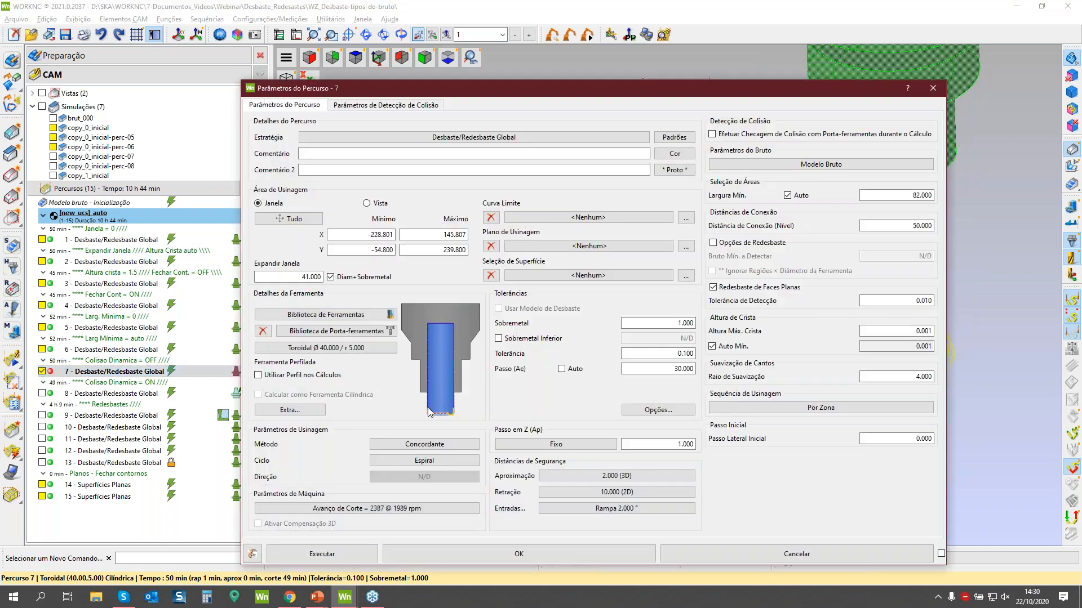
pyautogui.click(343, 348)
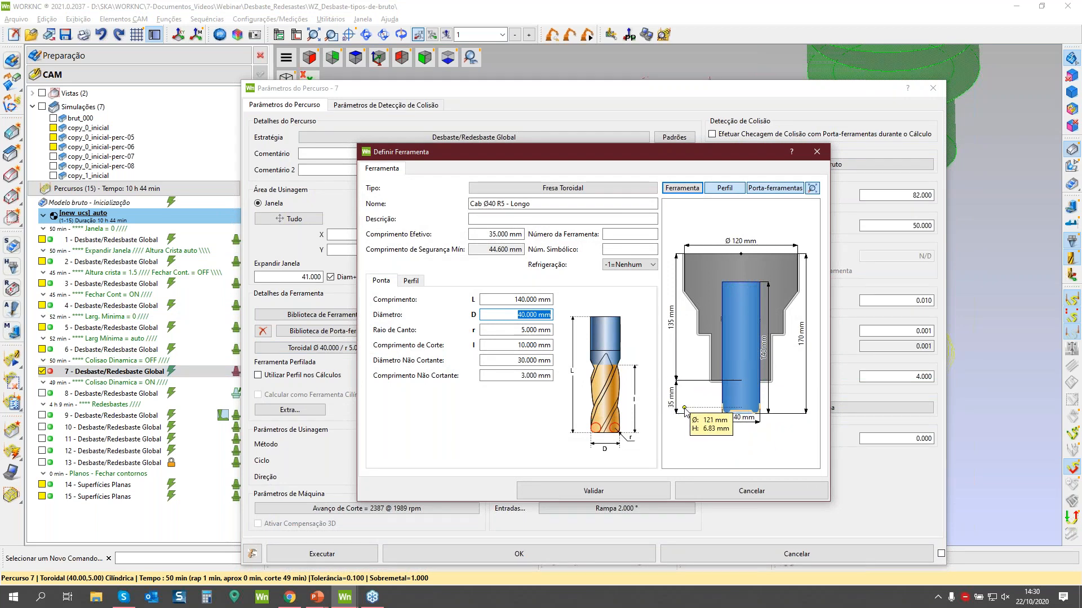
pyautogui.click(712, 498)
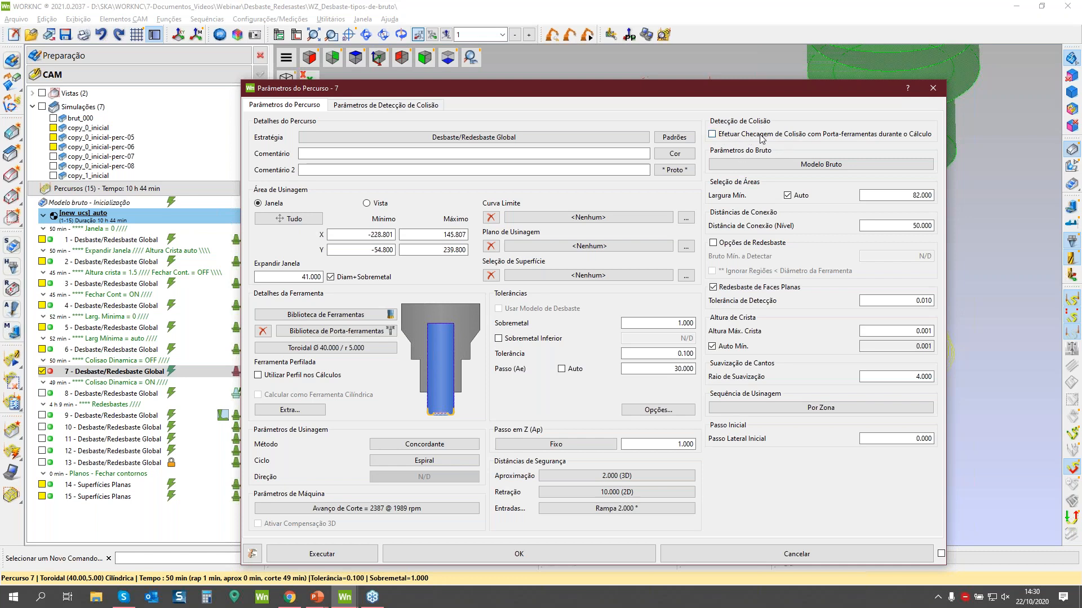
pyautogui.click(704, 552)
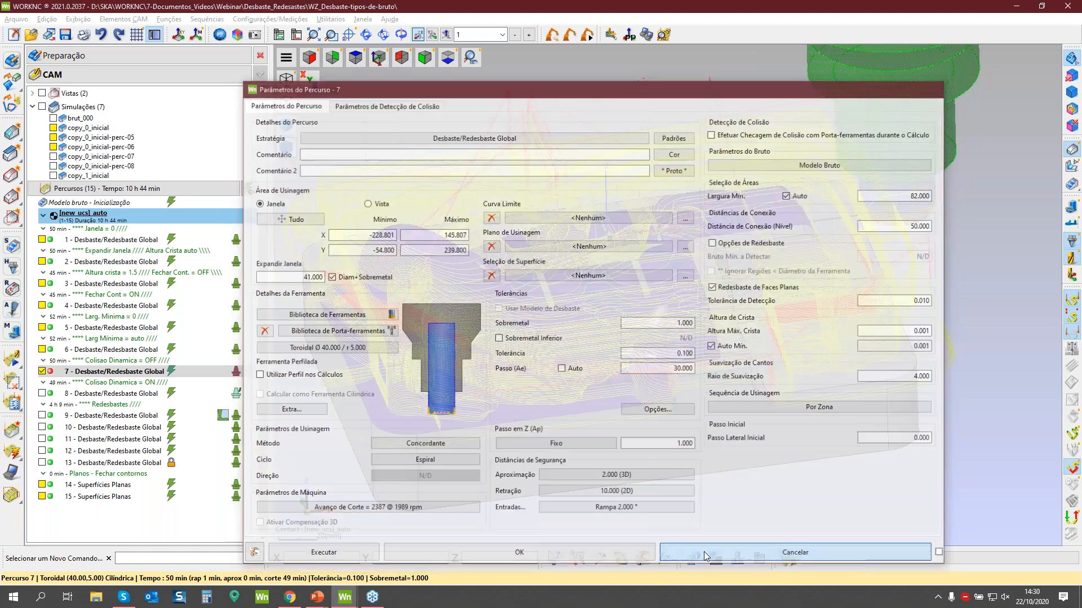
# Open toolpath 7's tool holder parameters and examine the effective and recommended safe lengths and the holder's collision area.
pyautogui.scroll(1, 718, 392)
pyautogui.moveTo(718, 392); pyautogui.dragTo(704, 411, button='middle')
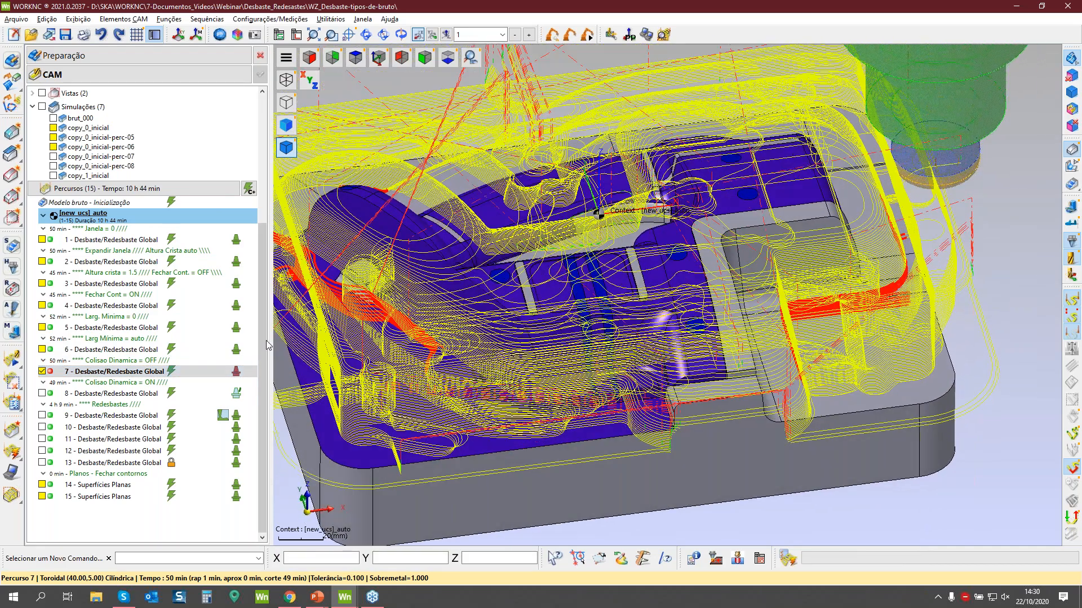
pyautogui.click(236, 374)
pyautogui.scroll(2, 685, 393)
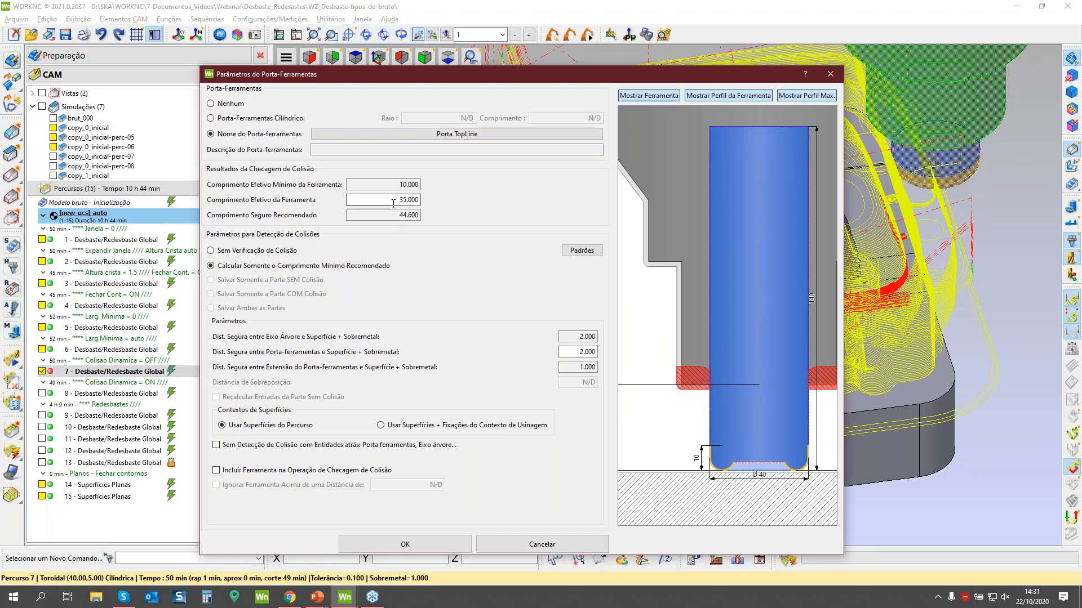
pyautogui.moveTo(400, 218); pyautogui.dragTo(420, 200)
pyautogui.moveTo(572, 544); pyautogui.dragTo(569, 330)
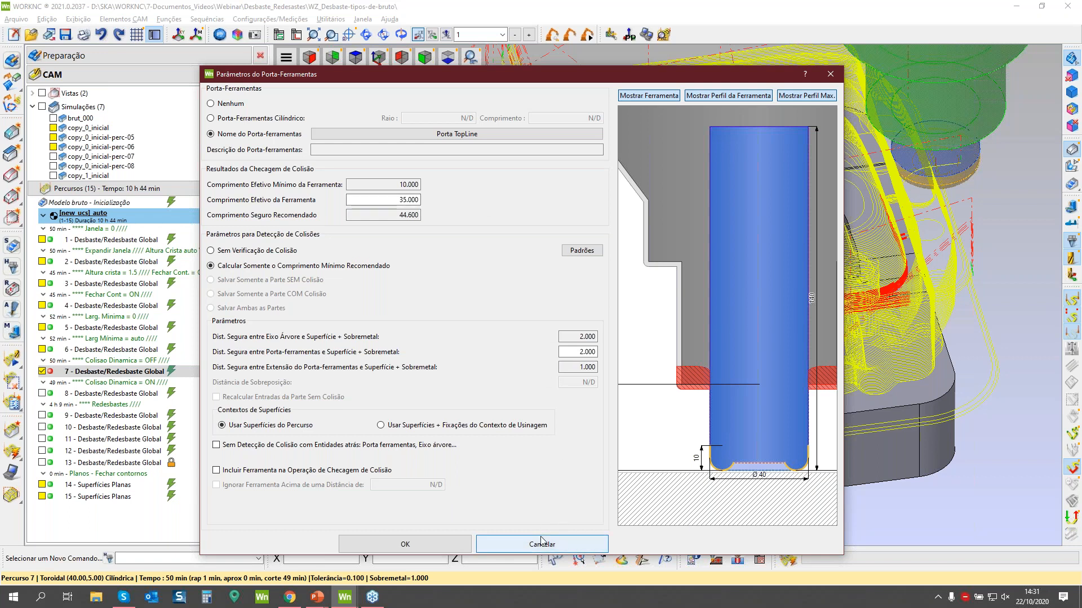
pyautogui.scroll(-10, 743, 390)
pyautogui.scroll(9, 724, 383)
pyautogui.scroll(-2, 730, 356)
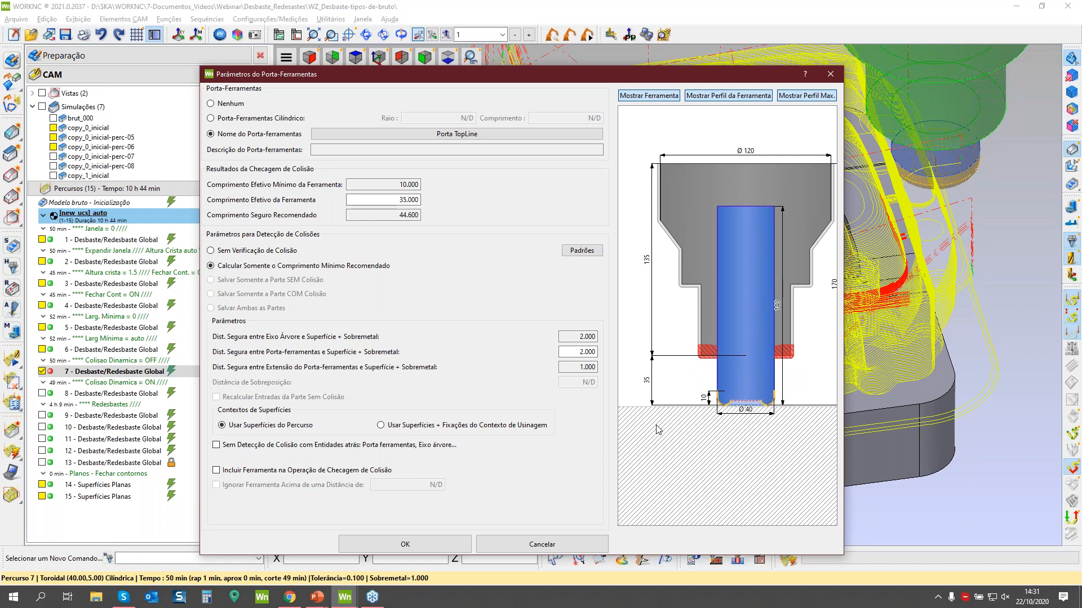
# Cancel the tool holder parameters and examine toolpath 7's collision zones up close, identifying a point on the path.
pyautogui.click(524, 547)
pyautogui.moveTo(631, 383); pyautogui.dragTo(642, 360, button='middle')
pyautogui.scroll(2, 590, 327)
pyautogui.scroll(3, 683, 231)
pyautogui.scroll(2, 682, 231)
pyautogui.moveTo(682, 231); pyautogui.dragTo(671, 224, button='middle')
pyautogui.scroll(2, 670, 225)
pyautogui.click(571, 283)
pyautogui.scroll(-1, 584, 375)
pyautogui.scroll(-4, 583, 374)
pyautogui.moveTo(596, 430); pyautogui.dragTo(870, 441, button='middle')
pyautogui.scroll(-1, 699, 410)
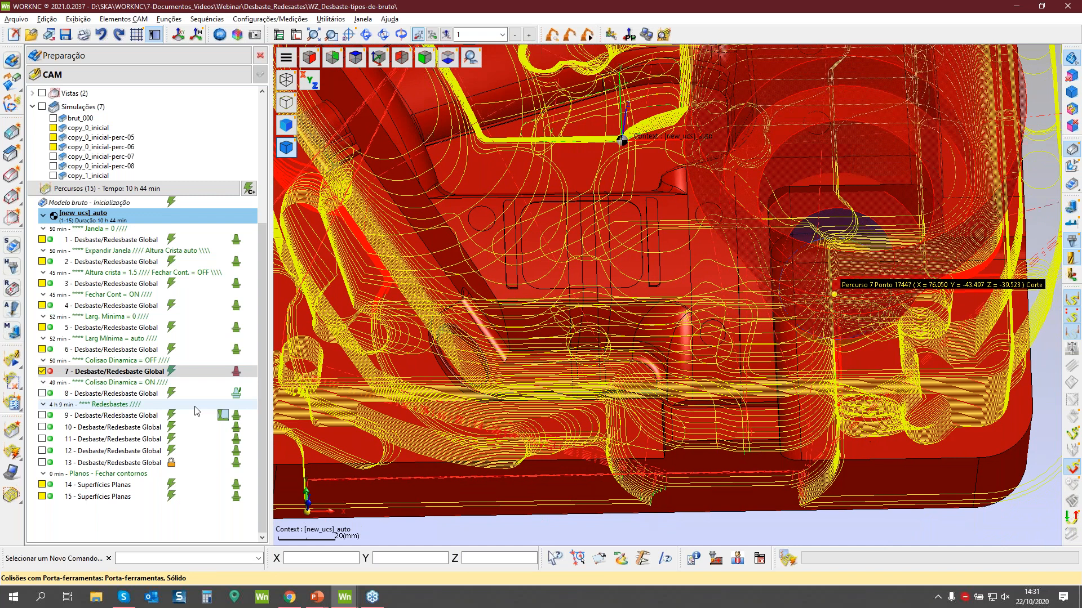
# Hide toolpath 7 and review toolpath 8's holder collision checking option, cancelling the parameters dialog.
pyautogui.click(40, 373)
pyautogui.doubleClick(50, 393)
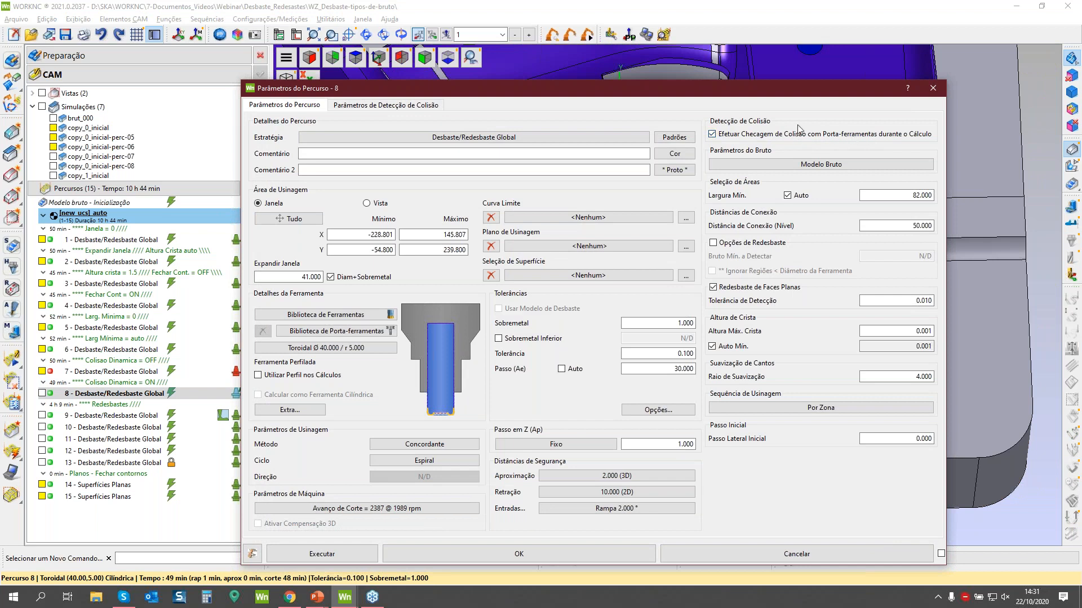
pyautogui.click(685, 555)
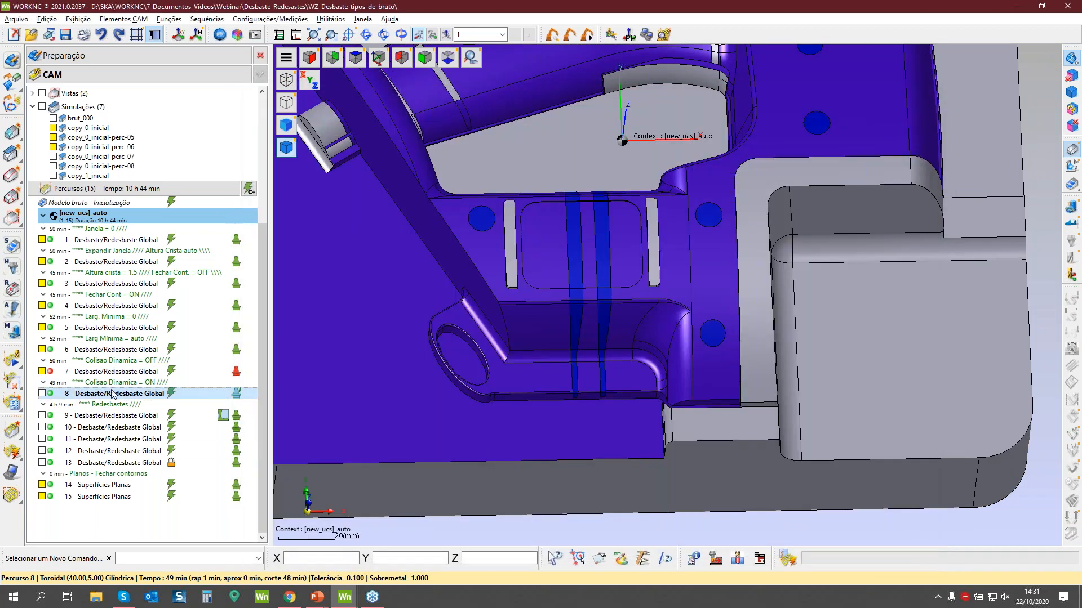
# Display toolpaths 8 and 7 in turn to compare their cutting around the pocket, and hide toolpath 8.
pyautogui.doubleClick(106, 397)
pyautogui.moveTo(804, 370); pyautogui.dragTo(647, 321, button='middle')
pyautogui.click(43, 372)
pyautogui.scroll(2, 648, 321)
pyautogui.click(84, 372)
pyautogui.moveTo(679, 316); pyautogui.dragTo(744, 324, button='middle')
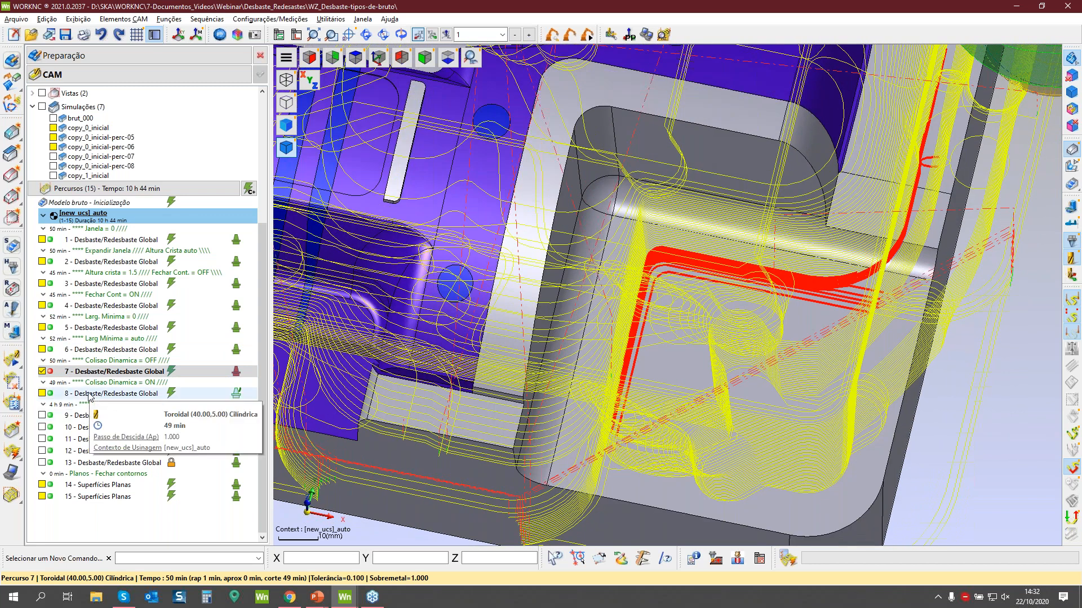
pyautogui.click(88, 395)
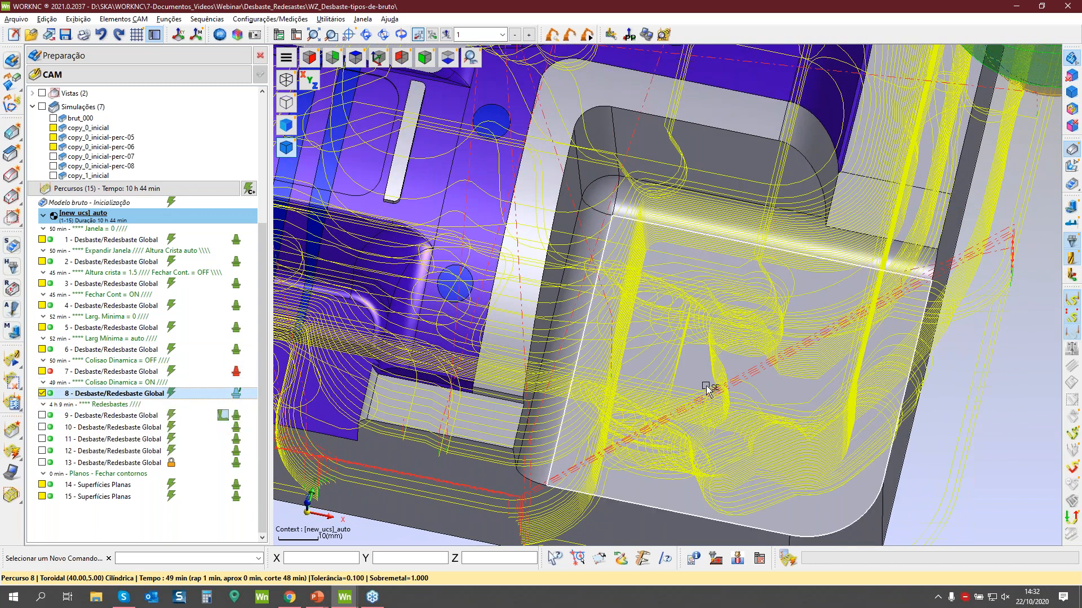
pyautogui.scroll(-2, 666, 315)
pyautogui.moveTo(667, 314); pyautogui.dragTo(684, 397, button='middle')
pyautogui.click(41, 393)
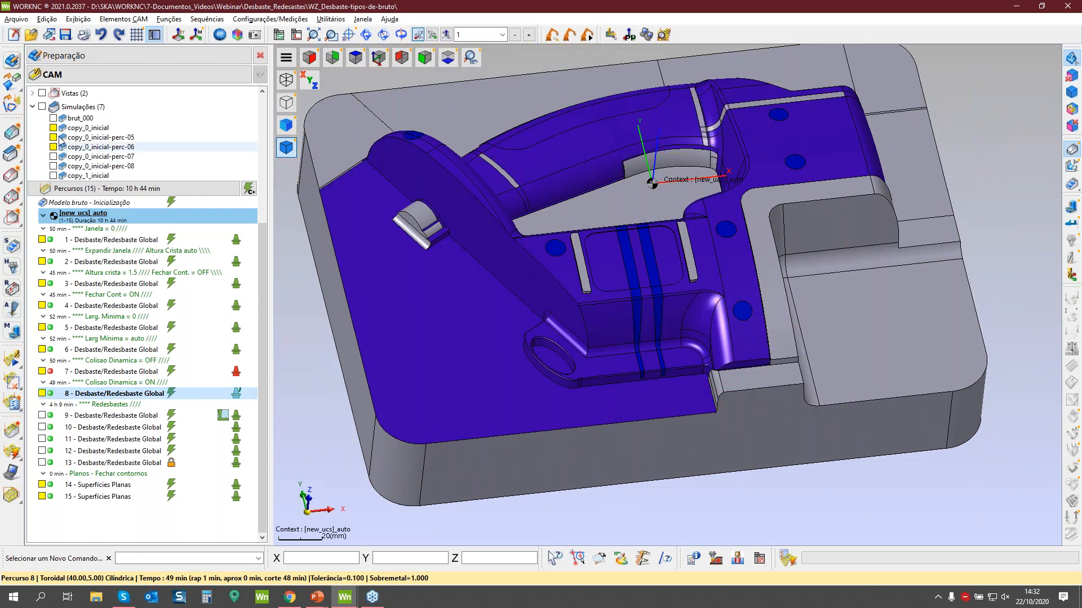
# Show the simulation results copy_0_inicial-perc-07 and copy_0_inicial-perc-08 together and compare the remaining material from several angles.
pyautogui.click(53, 156)
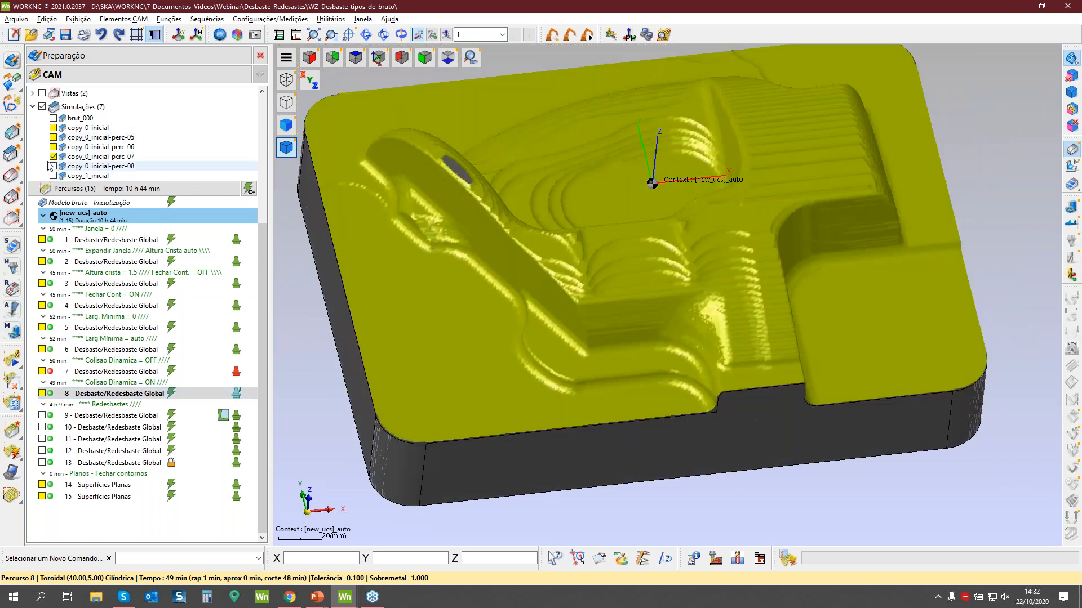
pyautogui.moveTo(711, 335); pyautogui.dragTo(587, 319, button='middle')
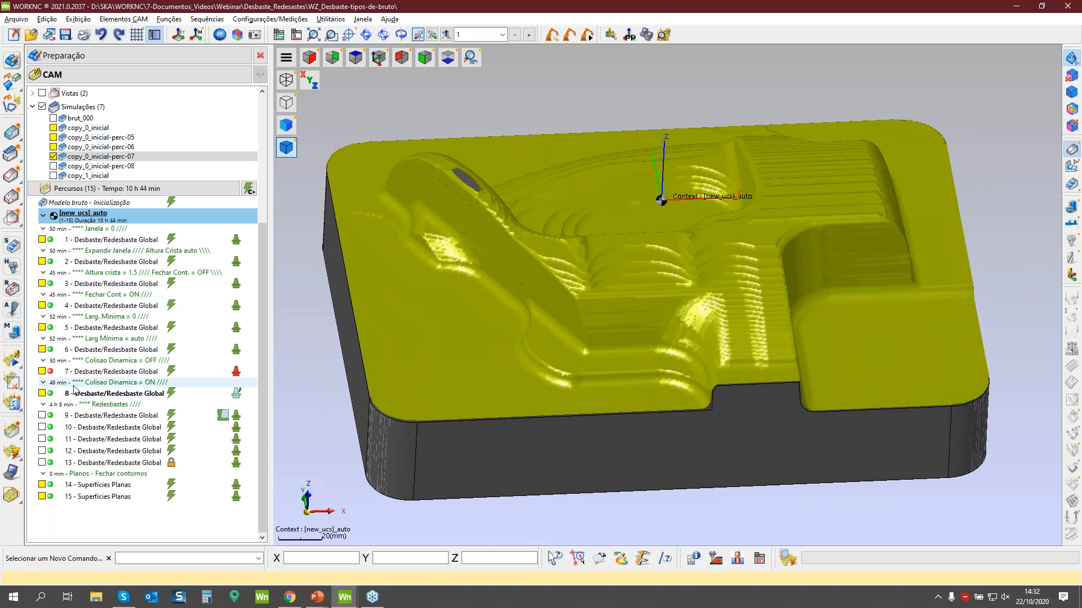
pyautogui.click(53, 166)
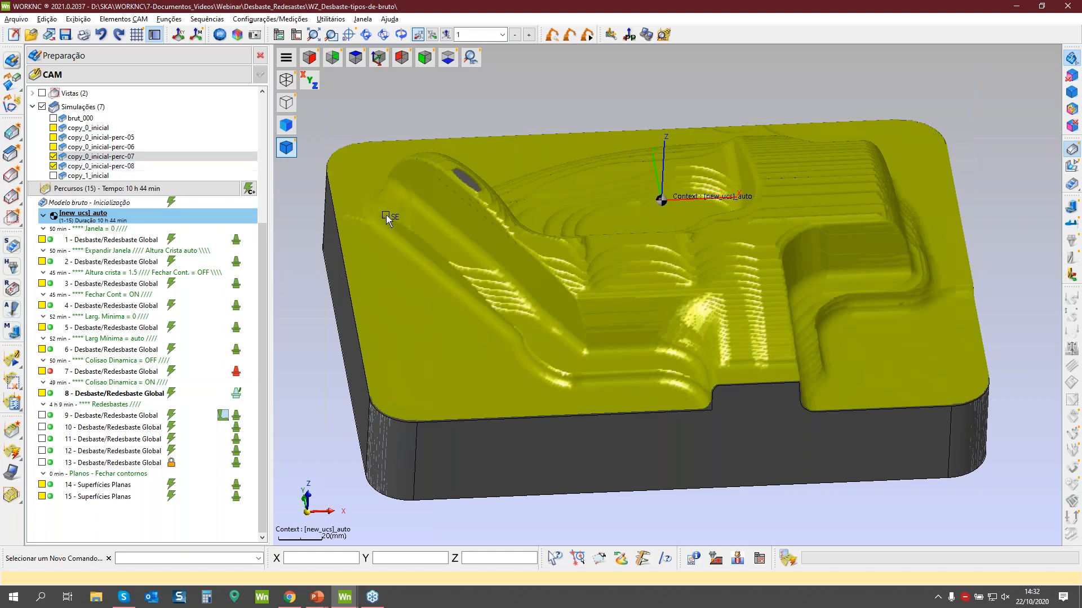
pyautogui.moveTo(640, 336); pyautogui.dragTo(433, 220, button='middle')
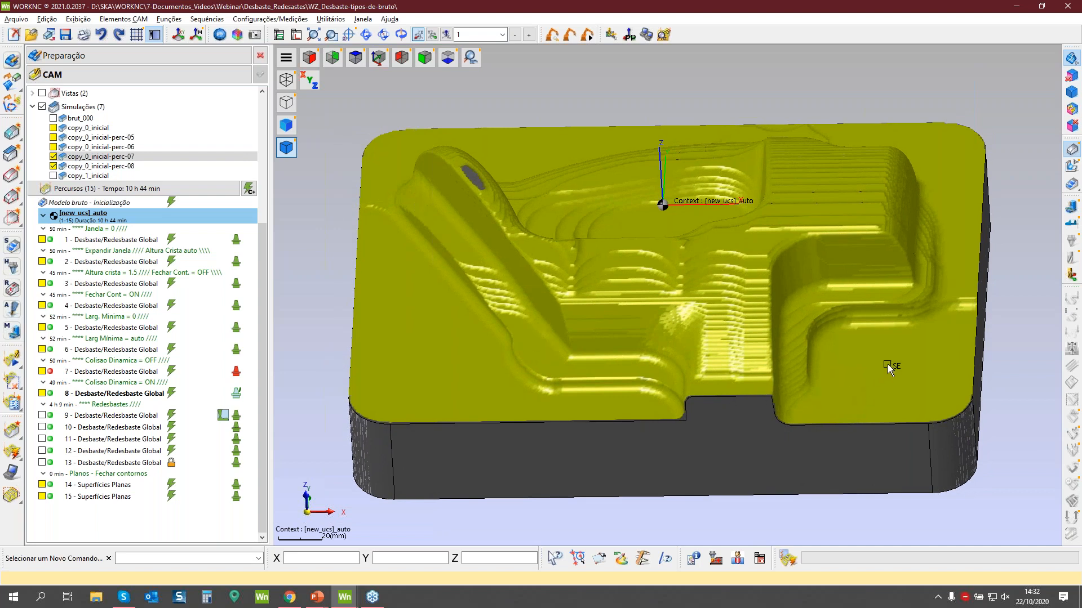
pyautogui.moveTo(778, 356); pyautogui.dragTo(665, 268, button='middle')
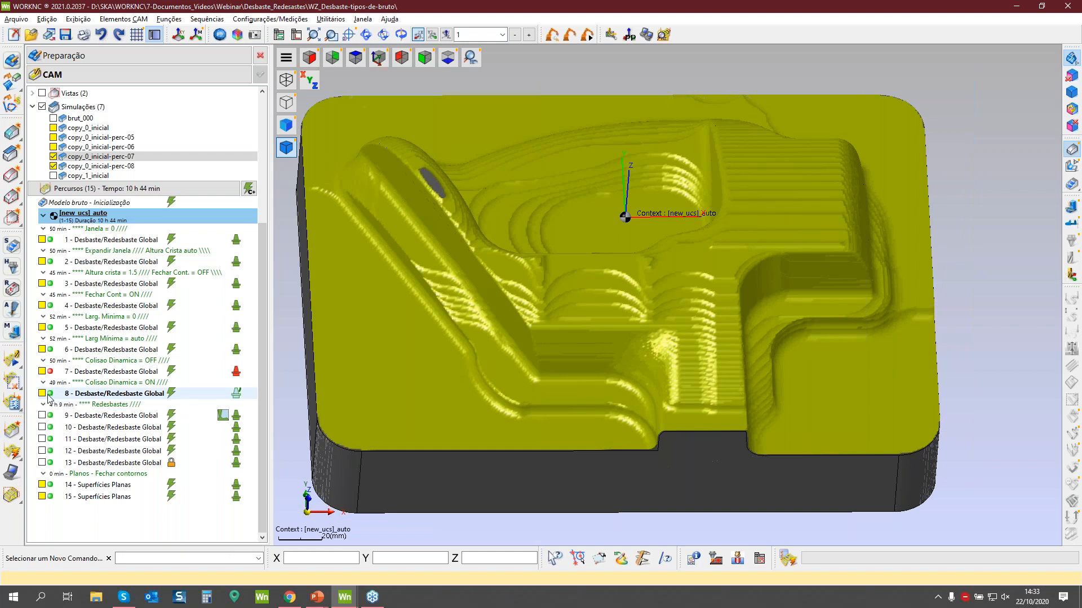
# Review toolpath 7's tool holder parameters and its recommended safe length, and cancel the dialog.
pyautogui.click(193, 375)
pyautogui.click(236, 373)
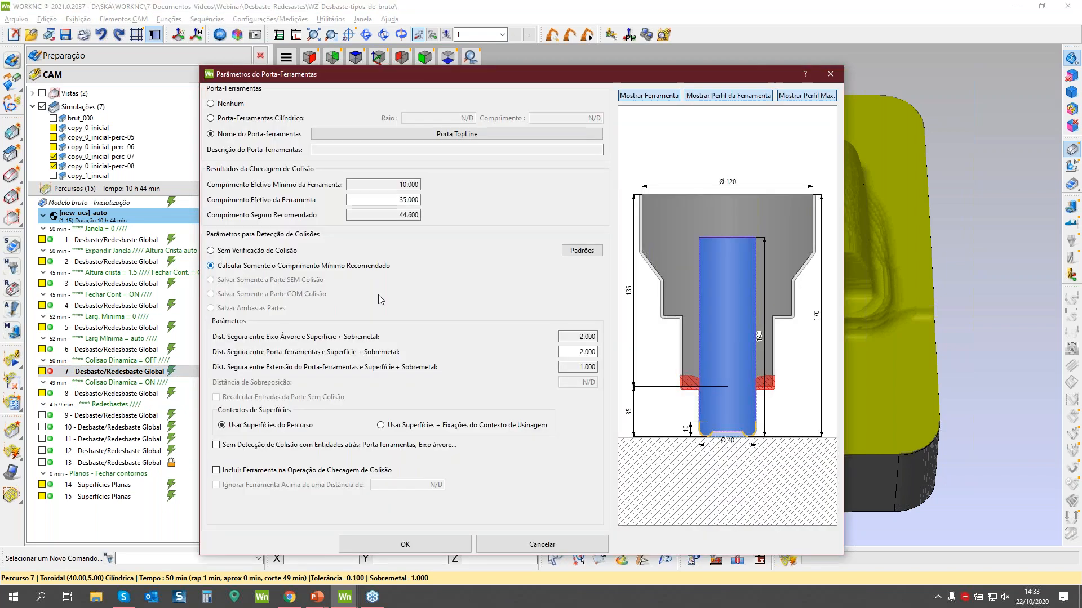
pyautogui.click(540, 544)
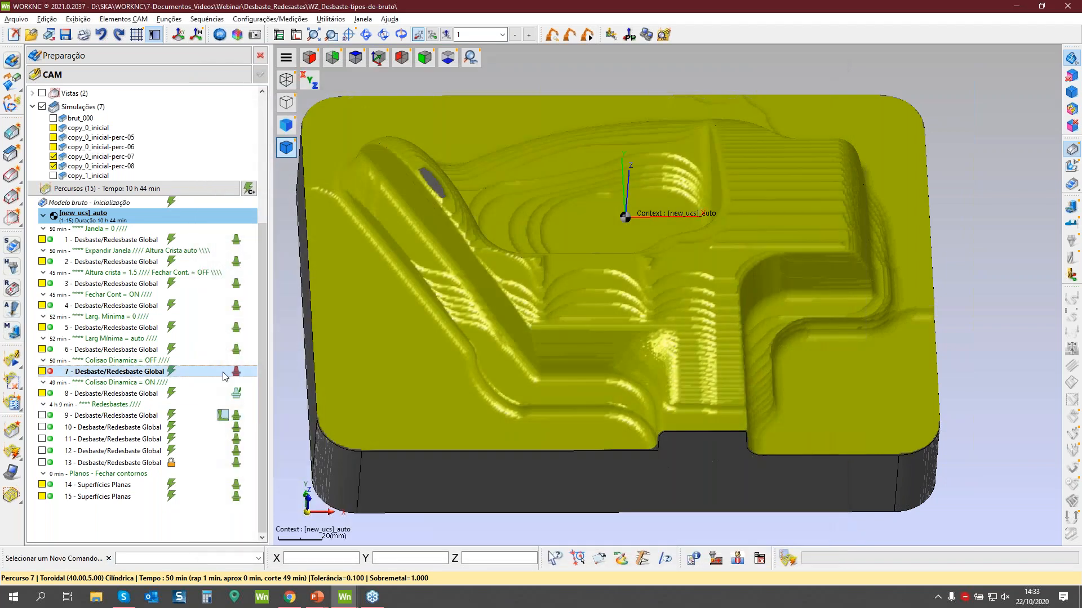
# Recheck toolpath 8's option for holder collision checking during calculation, cancel the dialog, and inspect the simulated parts.
pyautogui.doubleClick(53, 394)
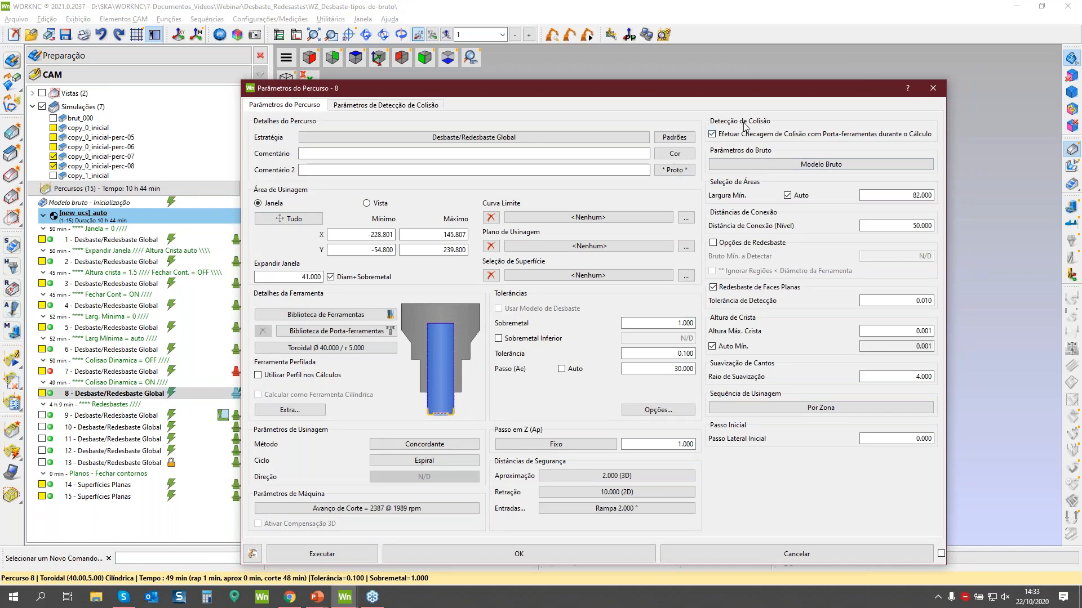
pyautogui.click(693, 551)
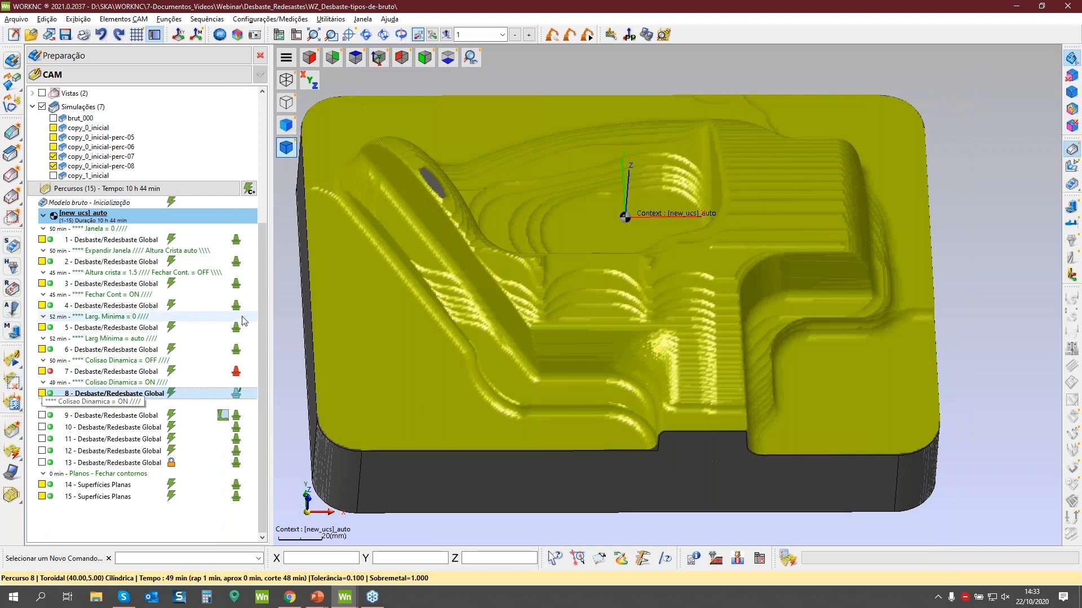
pyautogui.scroll(-3, 620, 358)
pyautogui.scroll(1, 627, 361)
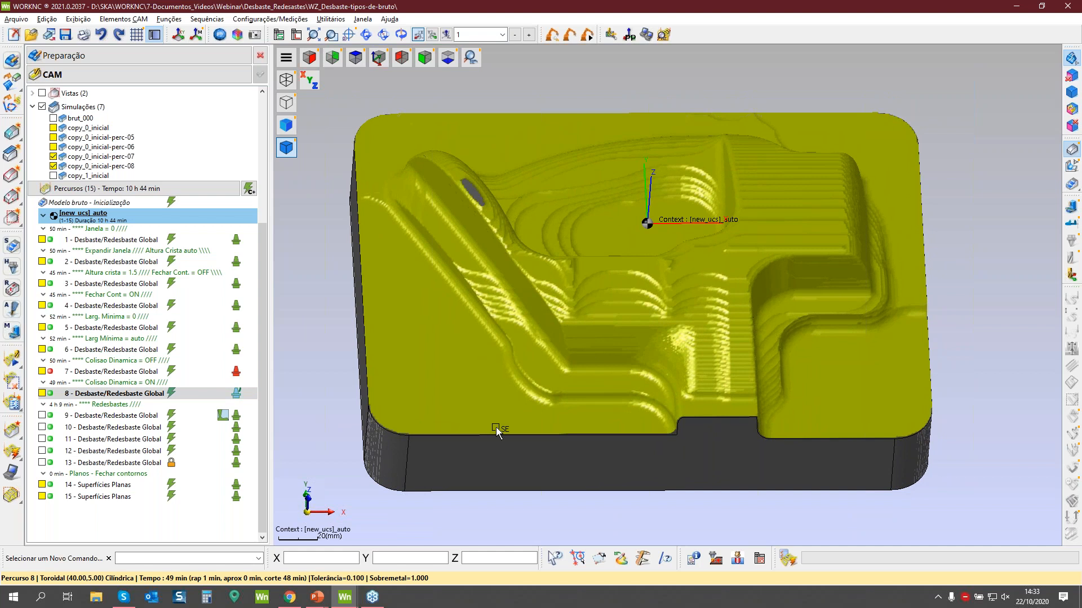
pyautogui.hotkey('alt', 'Tab')
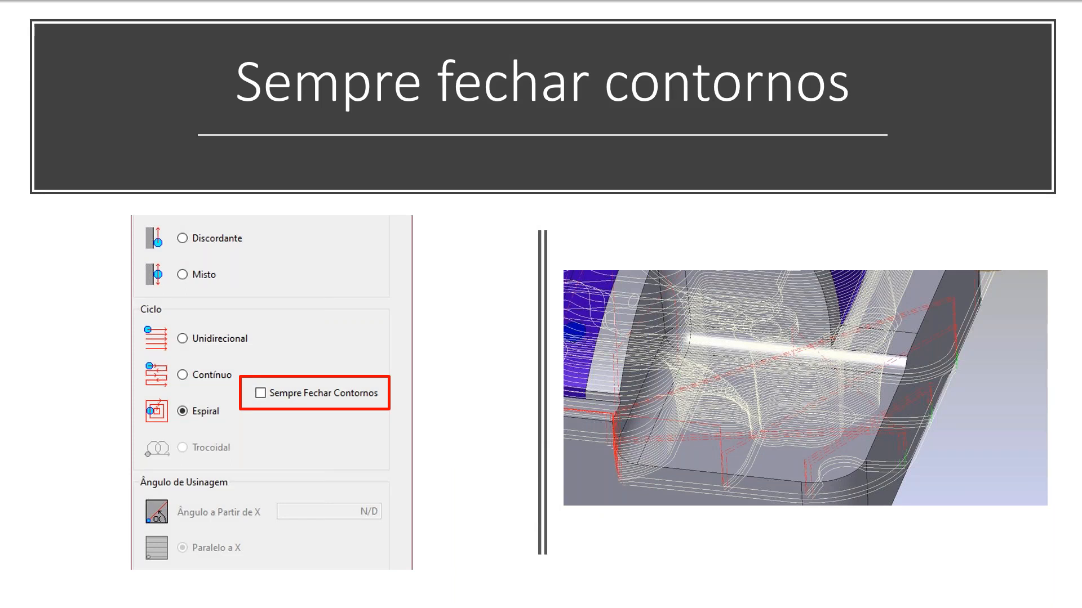
pyautogui.press('Right')
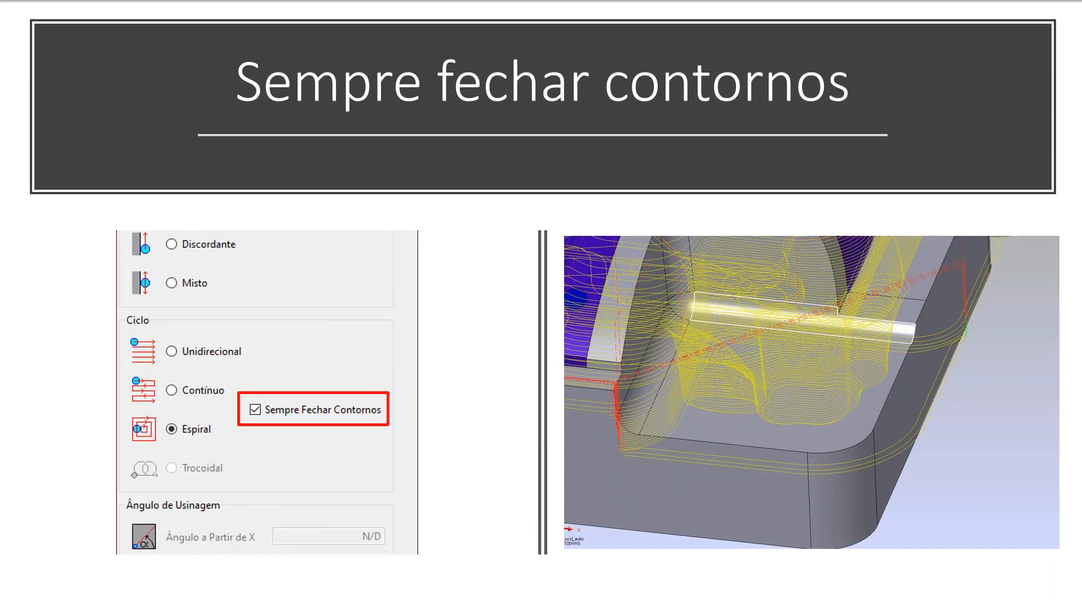
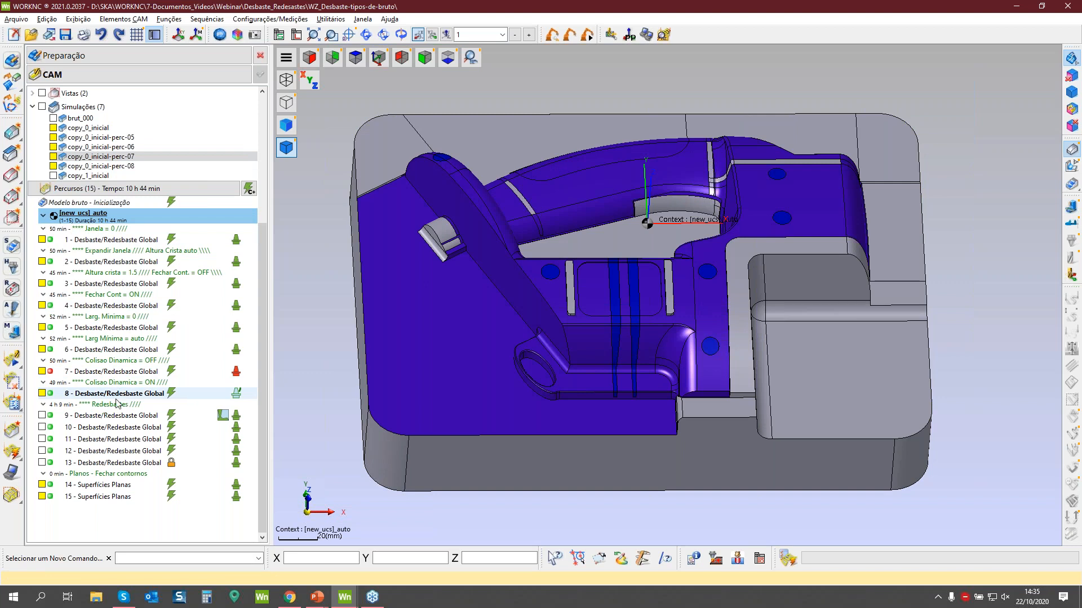
# Display toolpath 9 and set the effective tool length in its holder parameters to 50.000.
pyautogui.click(100, 418)
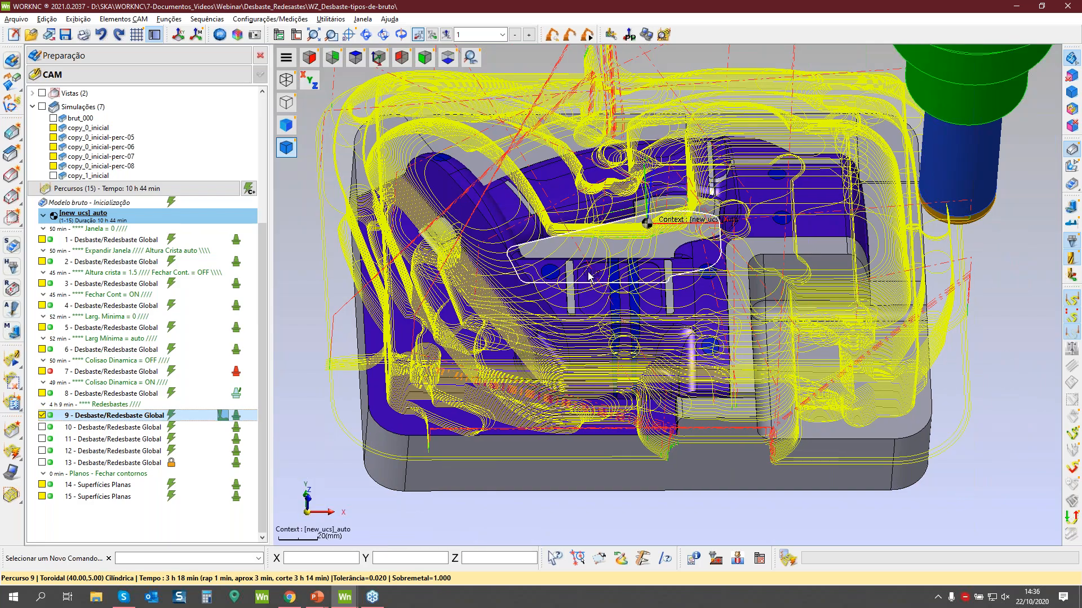
pyautogui.moveTo(569, 394); pyautogui.dragTo(557, 332, button='middle')
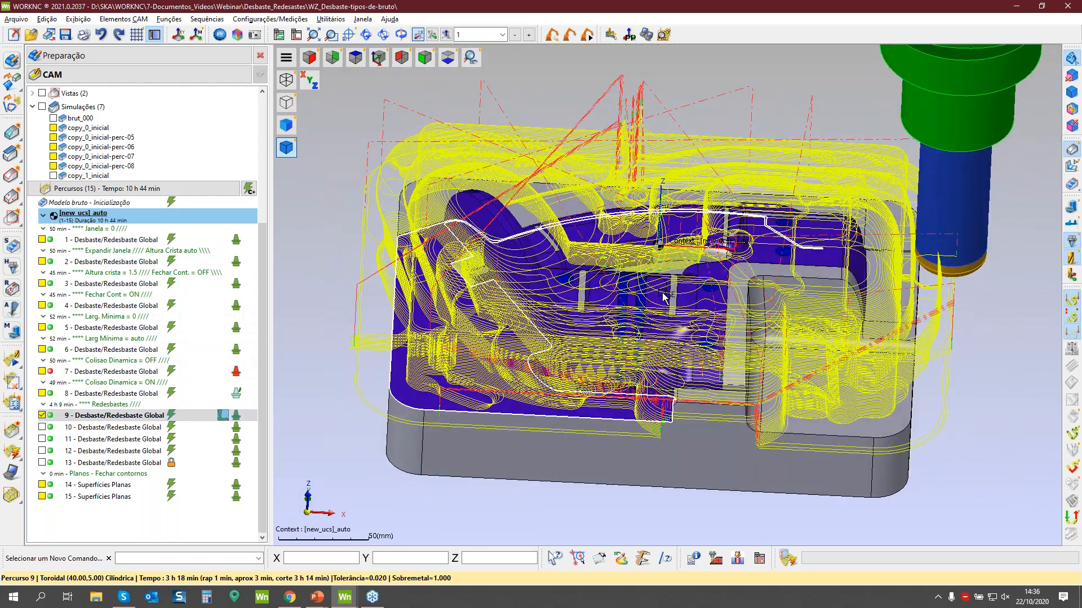
pyautogui.click(240, 416)
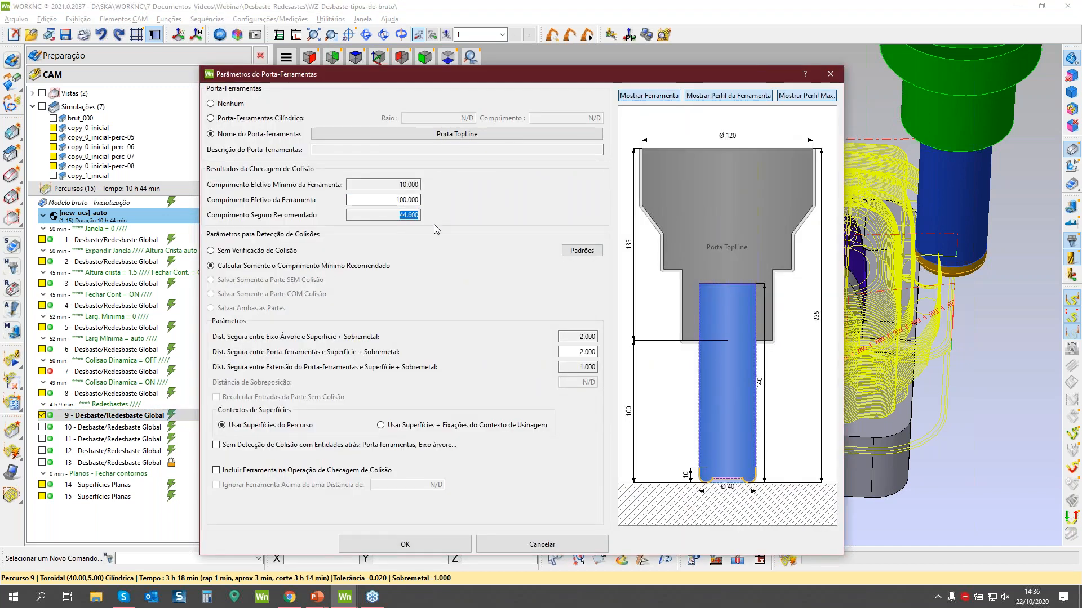
pyautogui.hotkey('shift', 'Tab')
pyautogui.write('50.000')
pyautogui.click(411, 539)
pyautogui.click(613, 326)
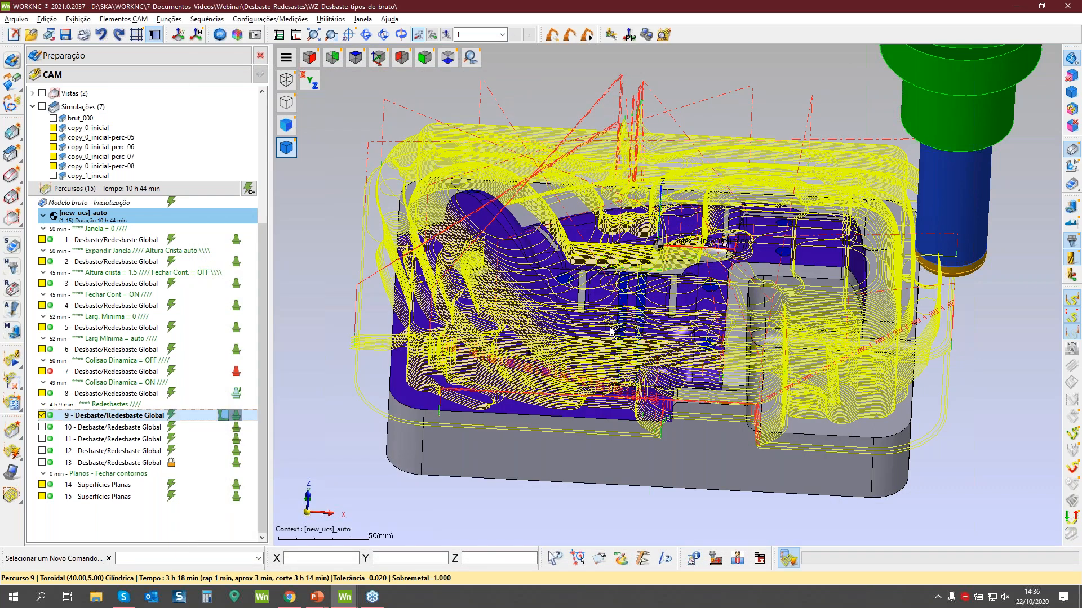
# Examine toolpath 9 around the part from other angles and hide it.
pyautogui.moveTo(752, 397); pyautogui.dragTo(724, 395, button='middle')
pyautogui.scroll(1, 609, 401)
pyautogui.moveTo(608, 401); pyautogui.dragTo(622, 361, button='middle')
pyautogui.click(35, 417)
pyautogui.click(42, 416)
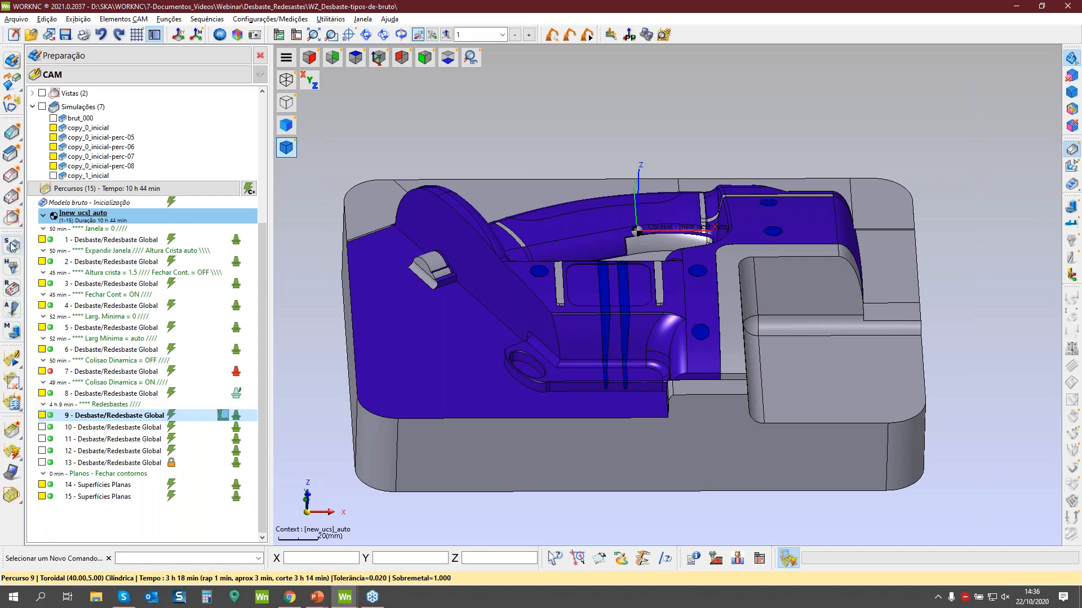
# Display the current stock model (Bruto Atual) over the part, examine it, and hide it again.
pyautogui.rightClick(173, 418)
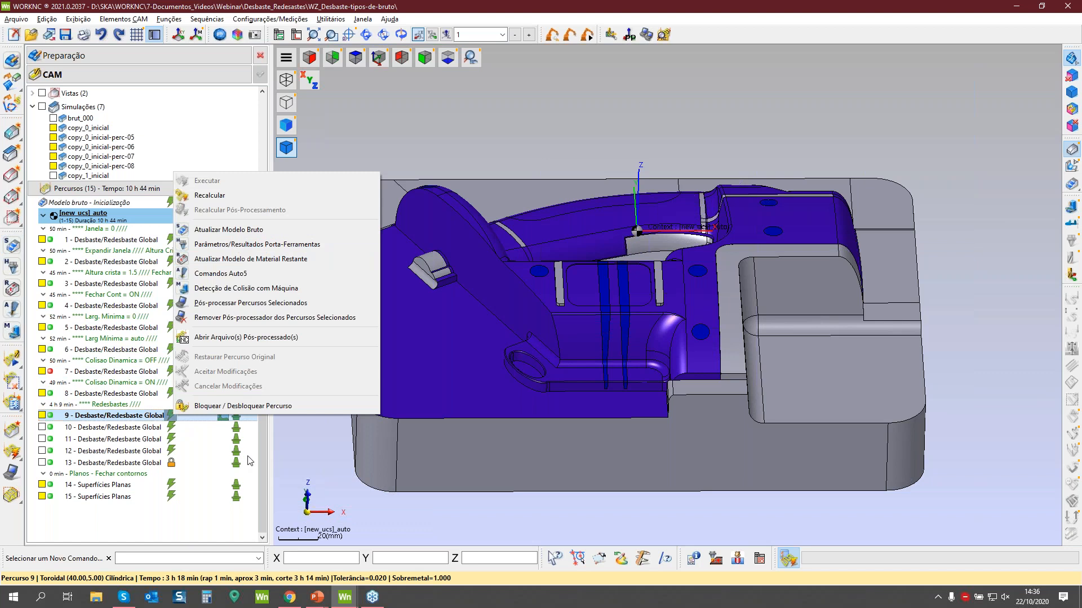
pyautogui.moveTo(262, 456); pyautogui.dragTo(265, 325)
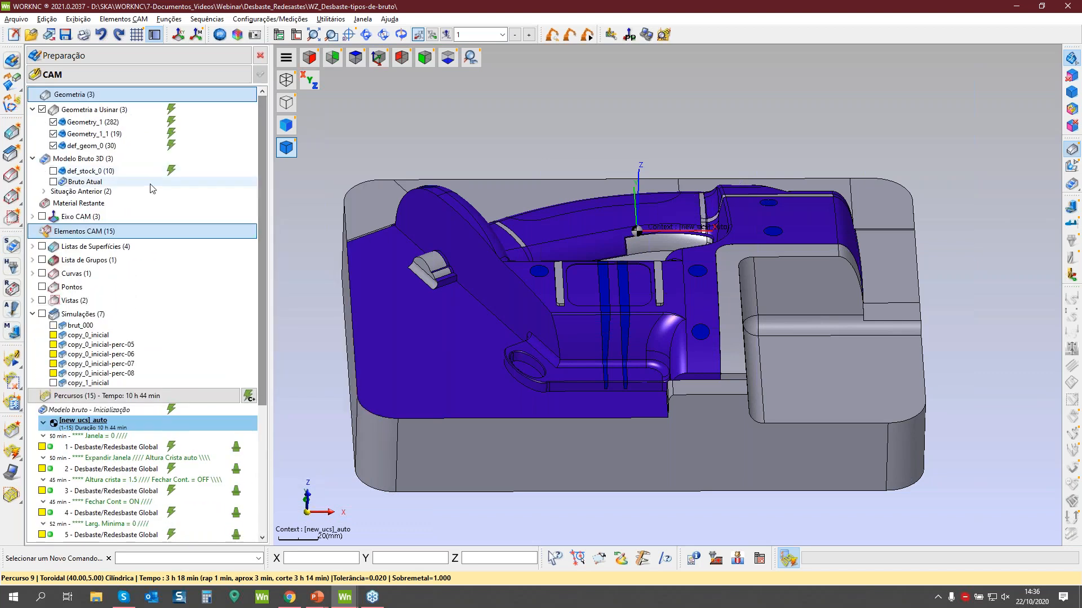
pyautogui.click(55, 183)
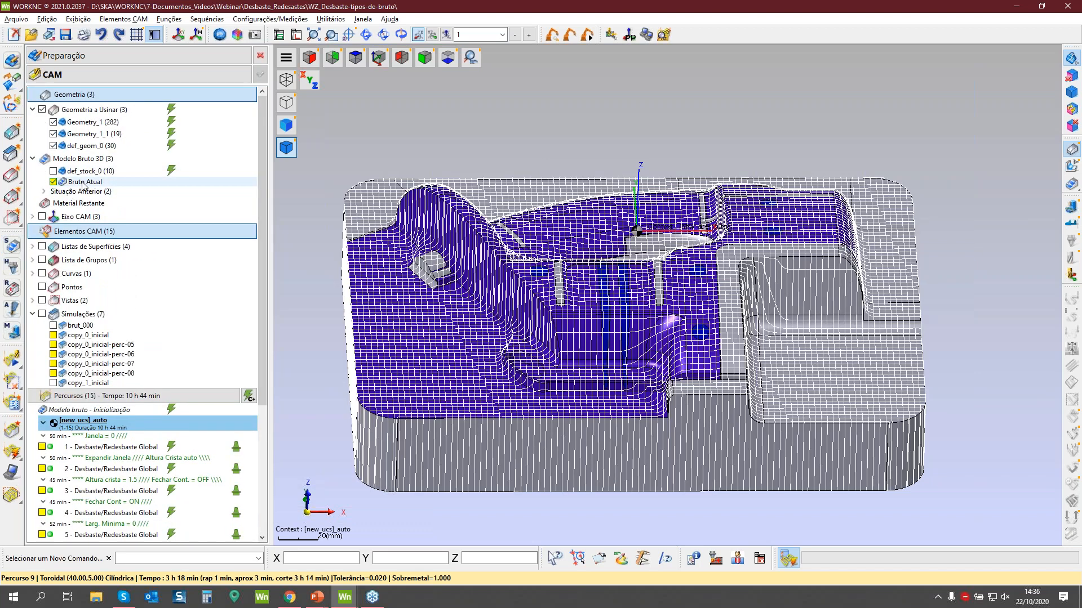
pyautogui.rightClick(84, 184)
pyautogui.click(107, 191)
pyautogui.moveTo(667, 294)
pyautogui.mouseDown(button='middle')
pyautogui.moveTo(630, 296)
pyautogui.moveTo(633, 343)
pyautogui.moveTo(646, 305)
pyautogui.mouseUp(button='middle')
pyautogui.moveTo(263, 321)
pyautogui.mouseDown()
pyautogui.moveTo(261, 372)
pyautogui.moveTo(258, 310)
pyautogui.mouseUp()
pyautogui.click(54, 182)
pyautogui.scroll(-5, 246, 386)
pyautogui.scroll(-3, 246, 385)
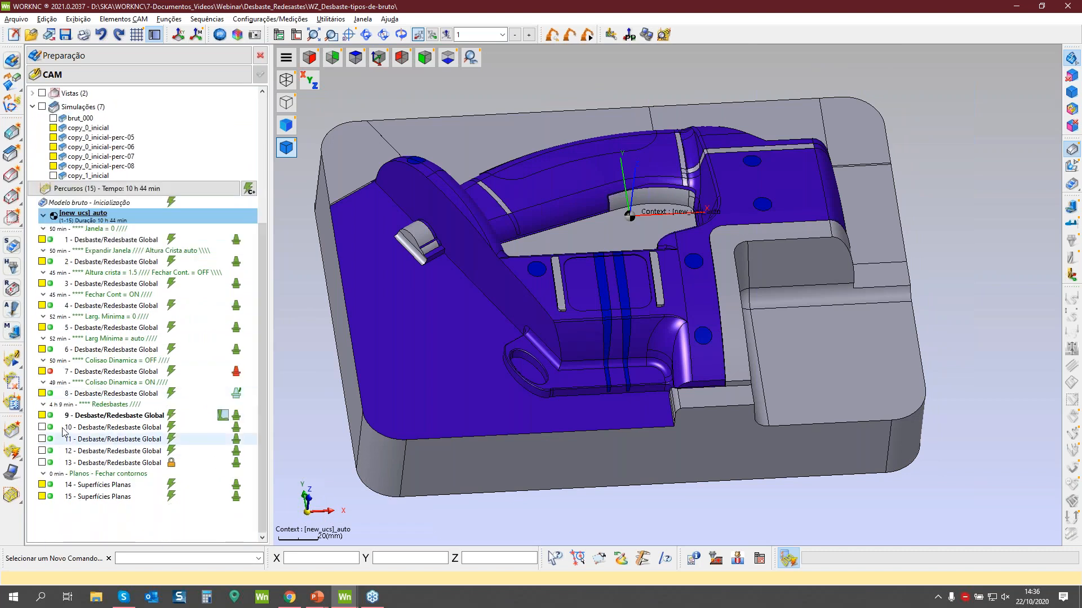
# Review toolpath 10's tool, parameters and always-close-contours cycle option, cancelling both dialogs.
pyautogui.click(243, 427)
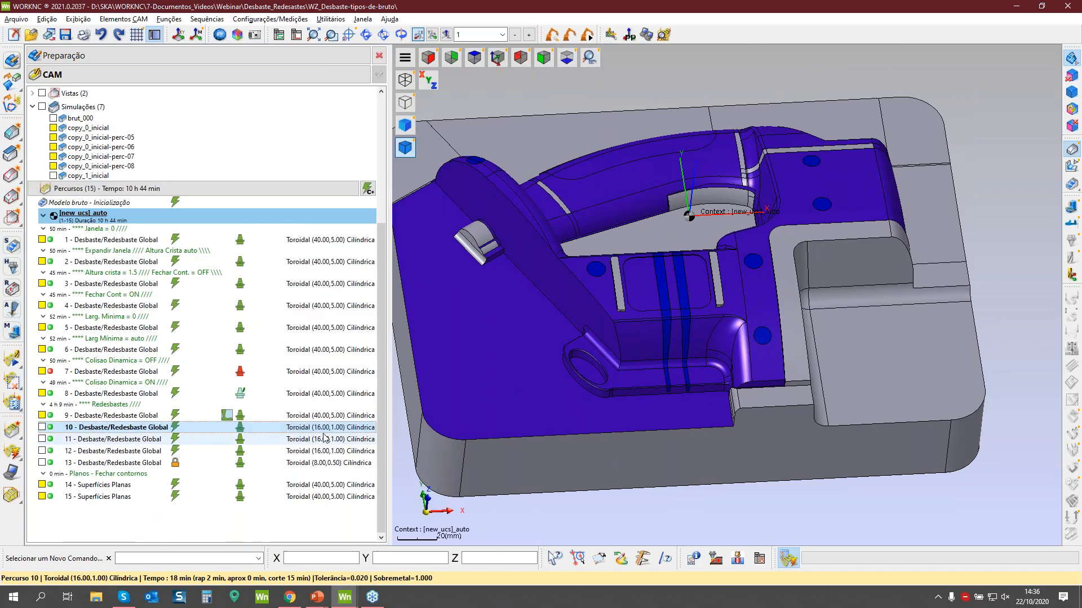
pyautogui.doubleClick(52, 428)
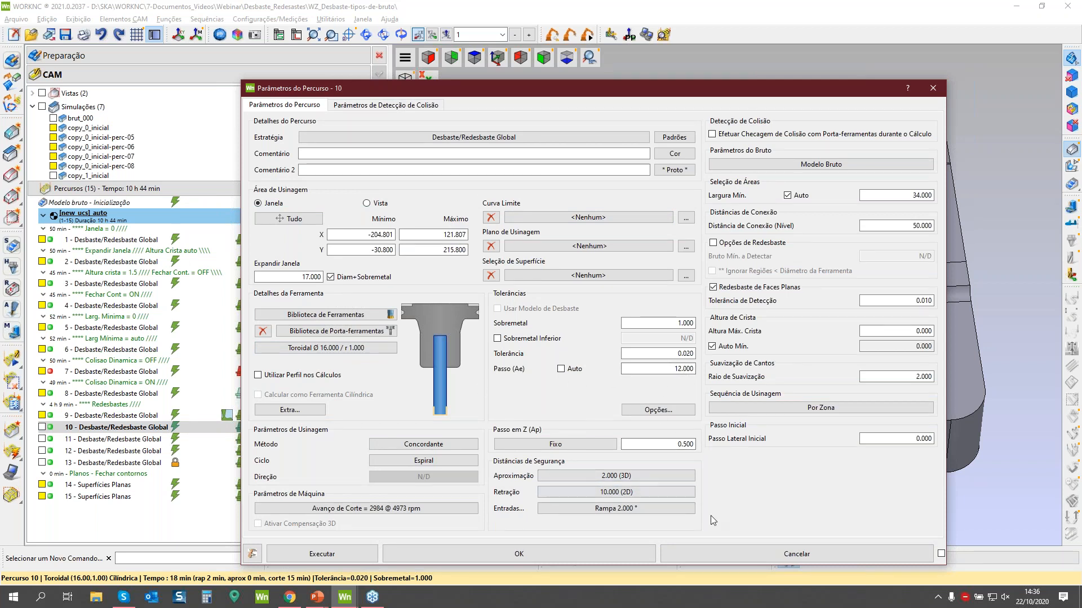
pyautogui.click(397, 459)
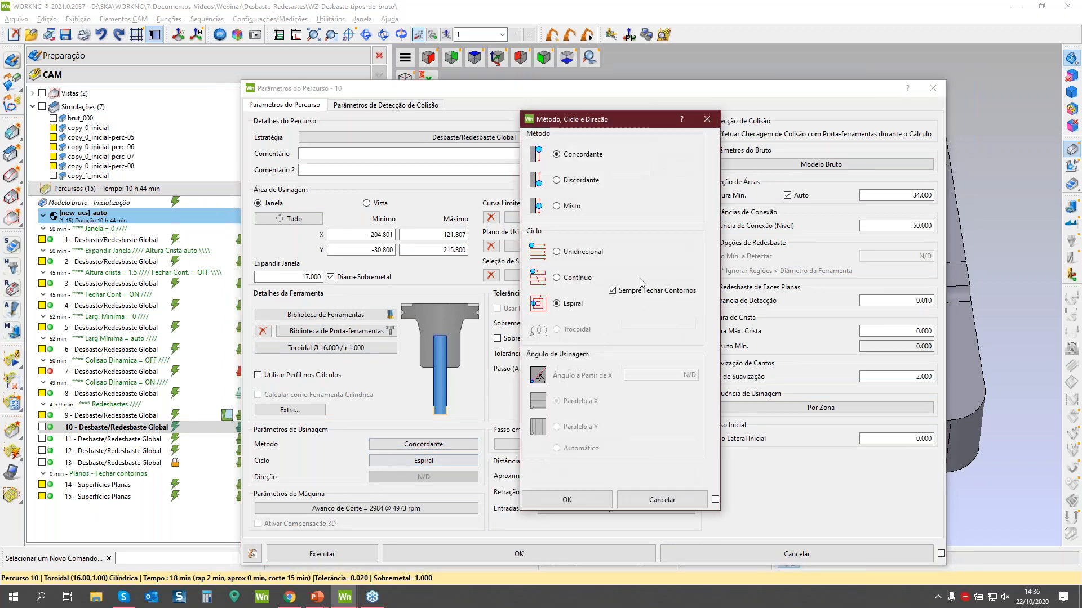
pyautogui.click(657, 499)
pyautogui.click(749, 553)
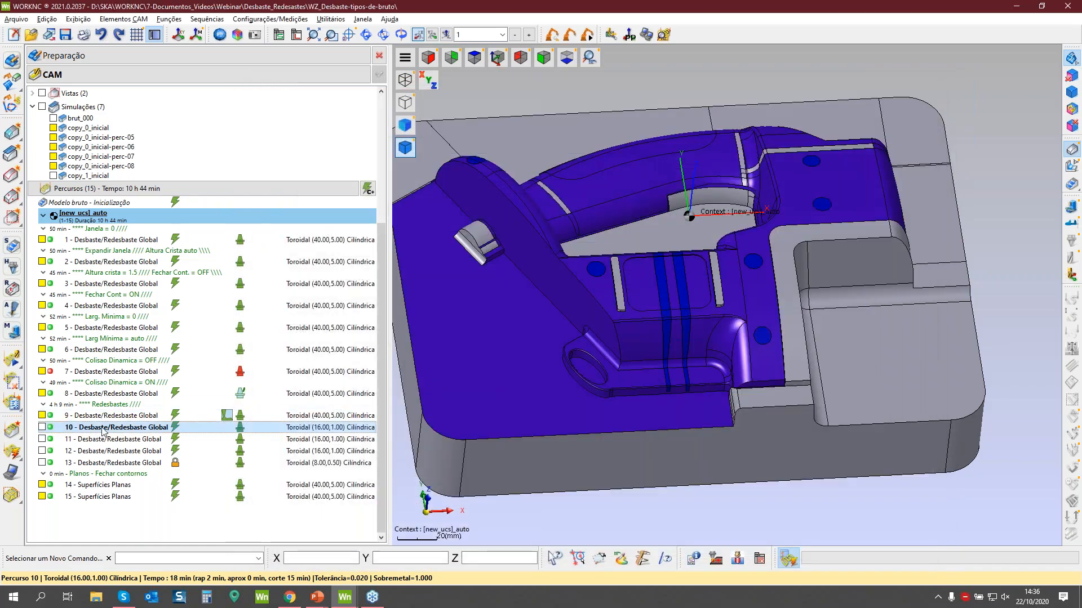
# Display rest-roughing toolpath 10 over the part and enlarge the 3D view by narrowing the preparation tree.
pyautogui.doubleClick(103, 430)
pyautogui.moveTo(684, 438); pyautogui.dragTo(701, 356, button='middle')
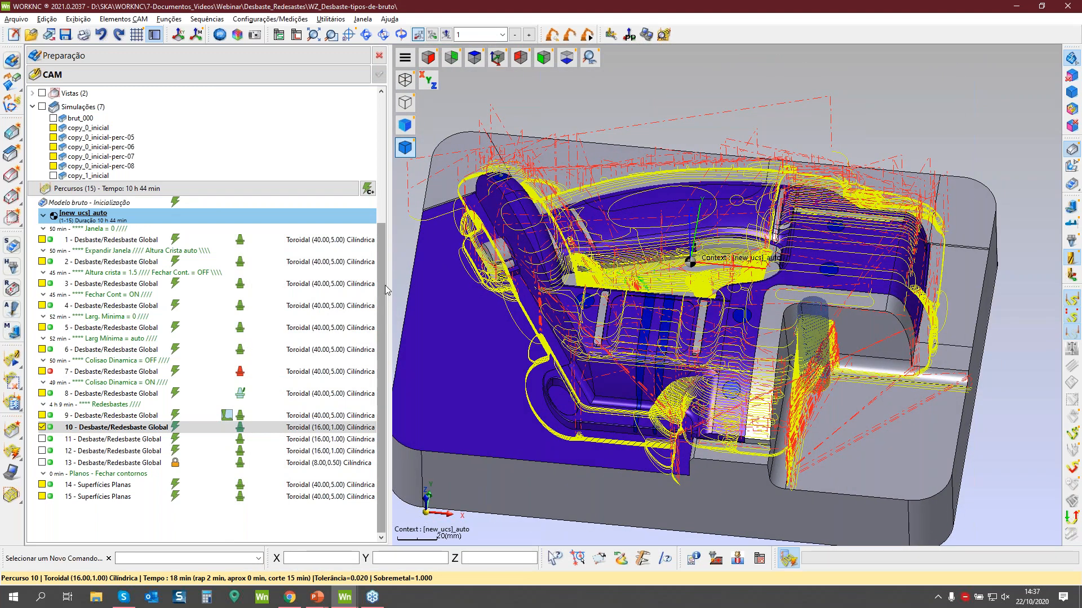
pyautogui.moveTo(389, 289); pyautogui.dragTo(262, 242)
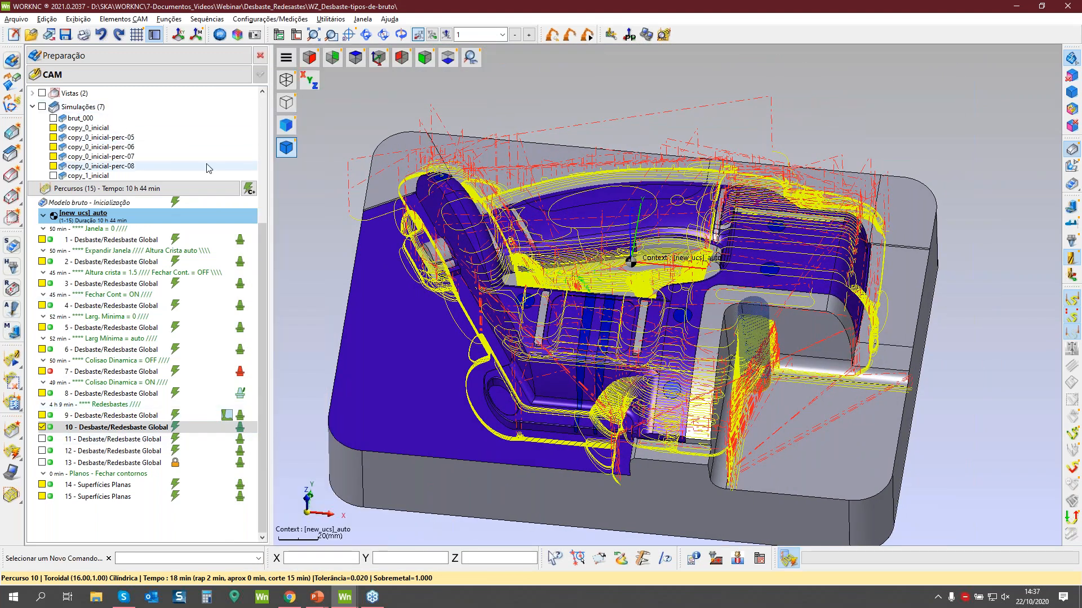
# Show the Bruto Atual stock model and examine the steps left on its surface under toolpath 10.
pyautogui.scroll(5, 169, 236)
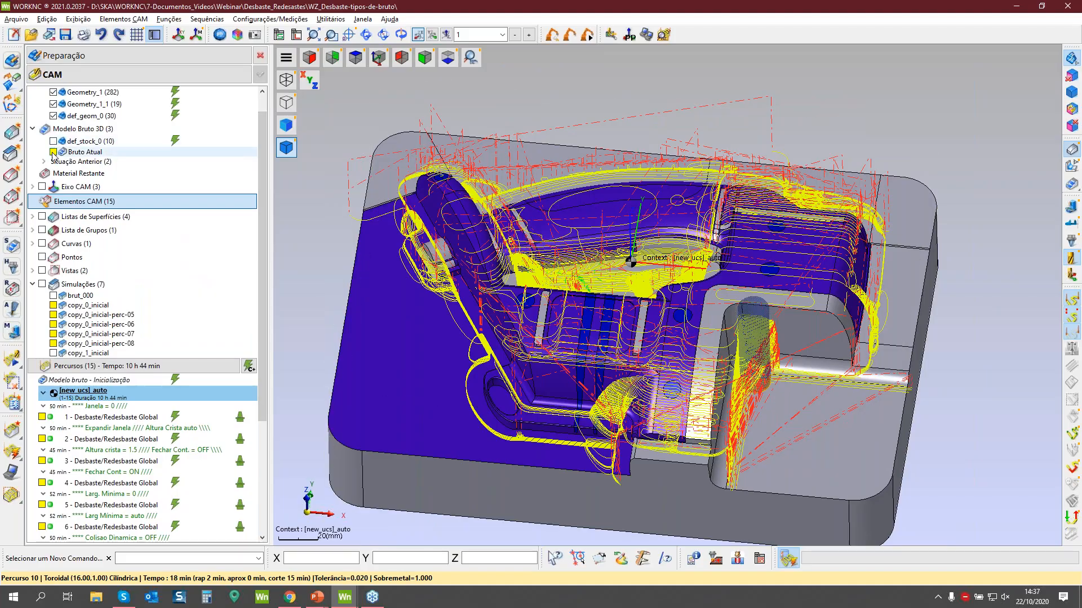
pyautogui.click(53, 152)
pyautogui.moveTo(726, 271); pyautogui.dragTo(803, 395, button='middle')
pyautogui.moveTo(778, 321); pyautogui.dragTo(640, 326, button='middle')
pyautogui.scroll(4, 640, 326)
pyautogui.moveTo(675, 395); pyautogui.dragTo(541, 291, button='middle')
pyautogui.moveTo(634, 336); pyautogui.dragTo(600, 292, button='middle')
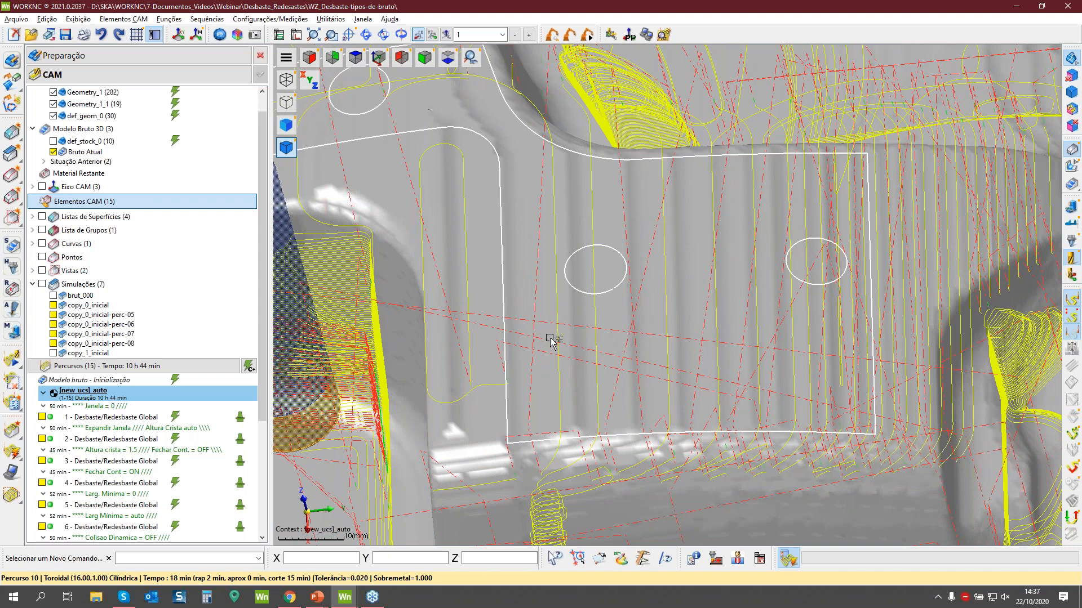
pyautogui.moveTo(550, 338); pyautogui.dragTo(575, 337, button='middle')
# Review toolpath 10's Sobremetal and rest-roughing settings in its parameters, leaving them unchanged.
pyautogui.moveTo(262, 370); pyautogui.dragTo(261, 497)
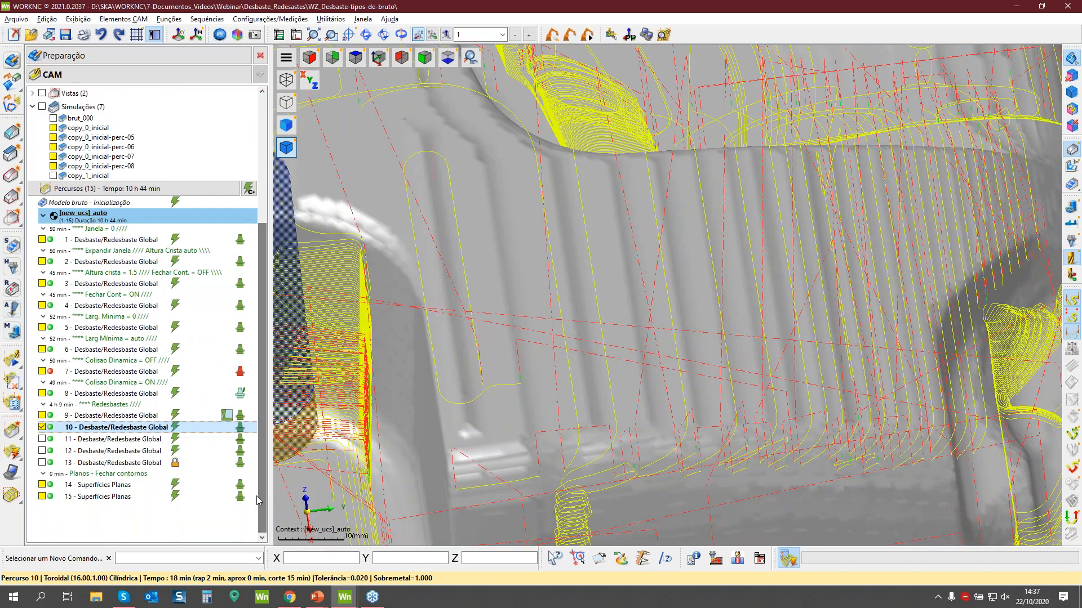
pyautogui.doubleClick(59, 428)
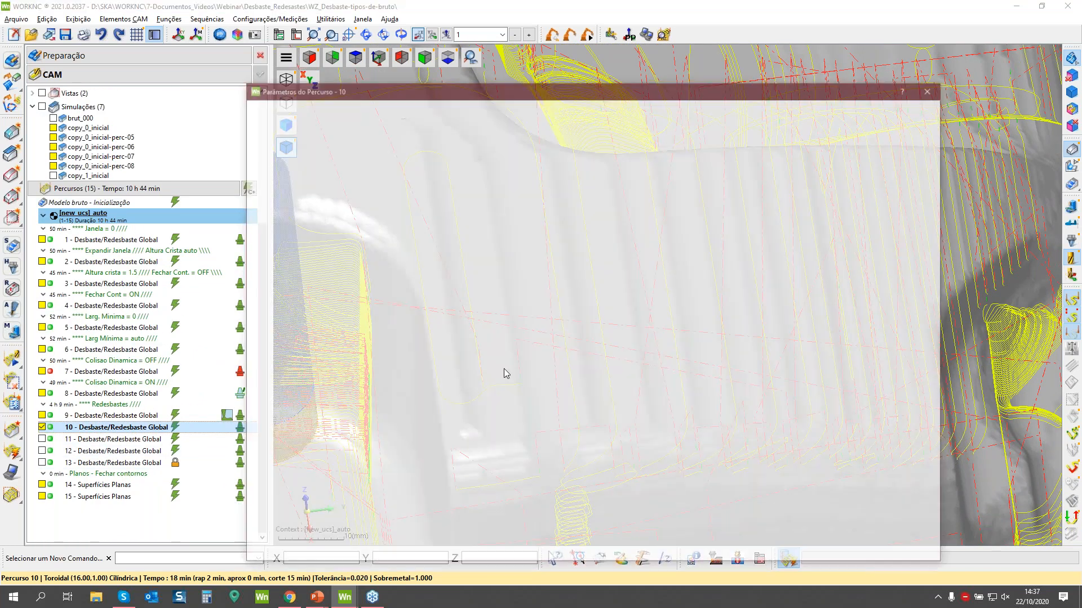
pyautogui.doubleClick(692, 324)
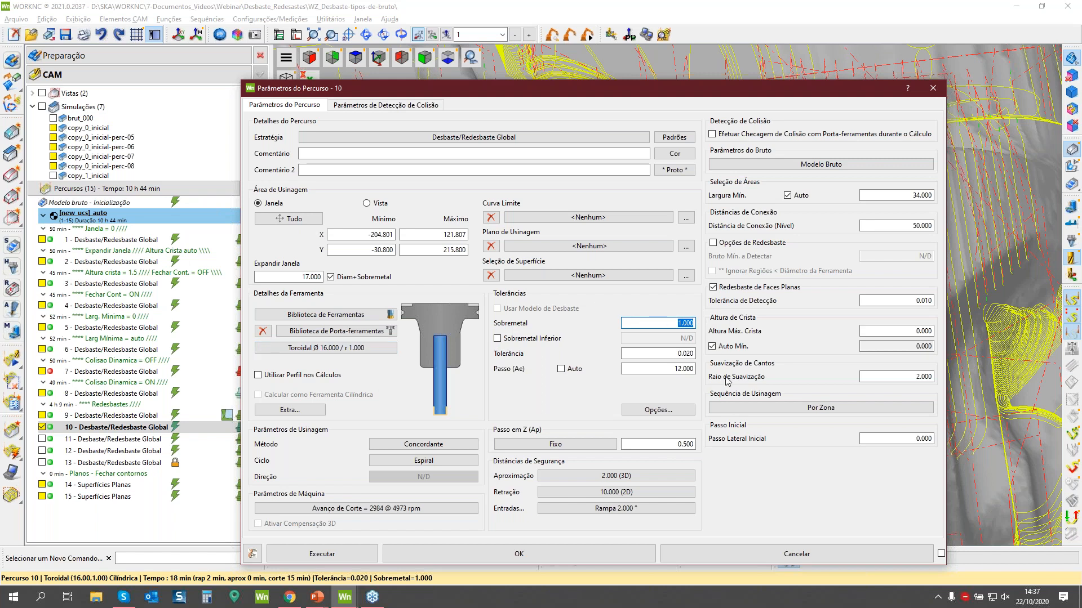
pyautogui.click(704, 553)
# Examine toolpath 10 over the current stock from several angles and hide the toolpath.
pyautogui.moveTo(667, 358); pyautogui.dragTo(583, 247, button='middle')
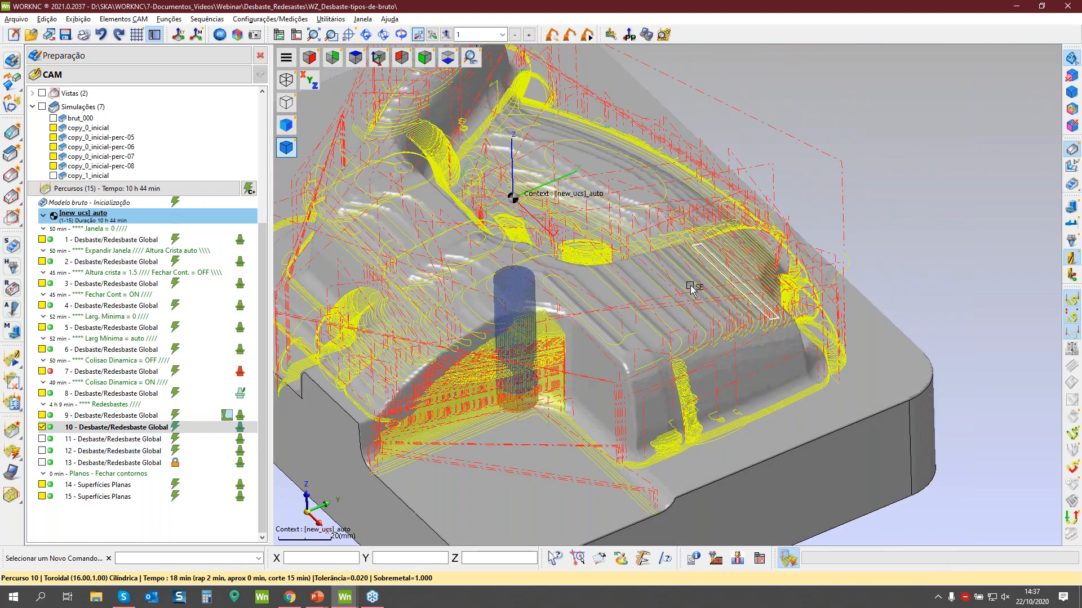
pyautogui.moveTo(524, 391); pyautogui.dragTo(581, 354, button='middle')
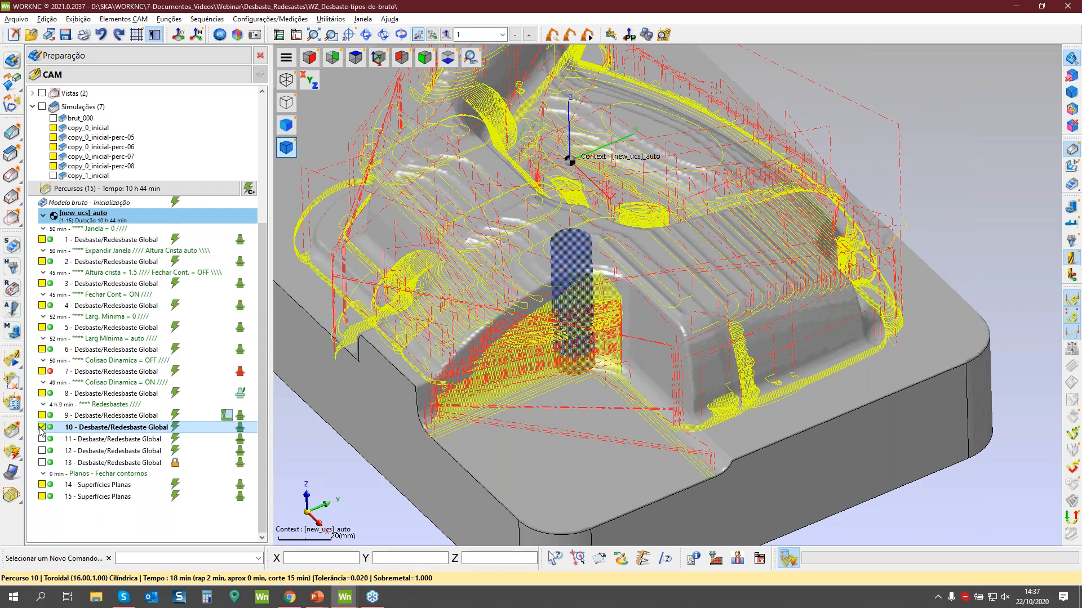
pyautogui.moveTo(648, 361); pyautogui.dragTo(601, 373, button='middle')
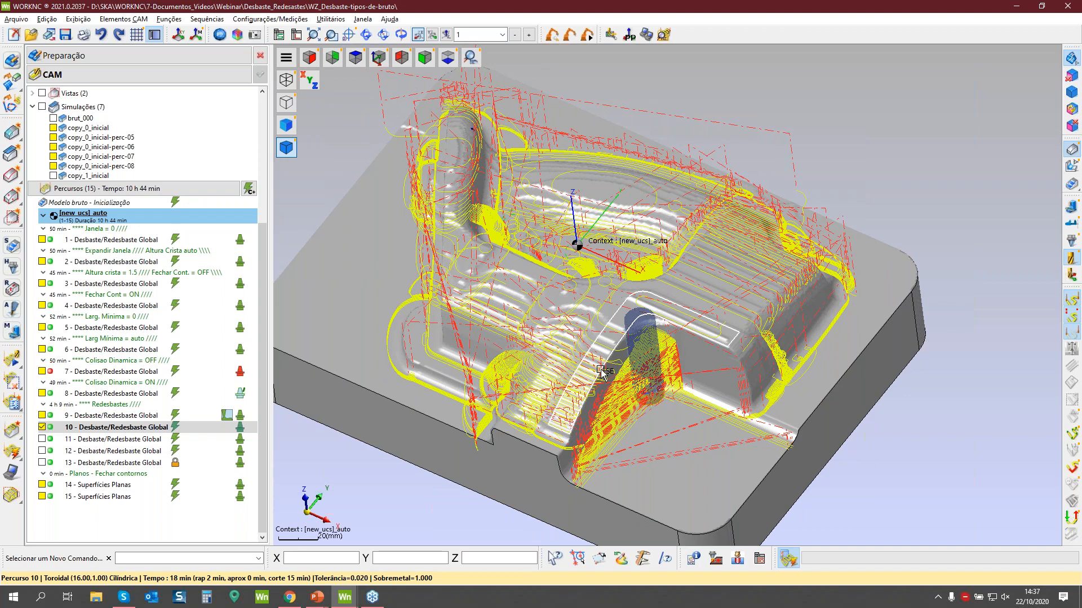
pyautogui.scroll(3, 660, 291)
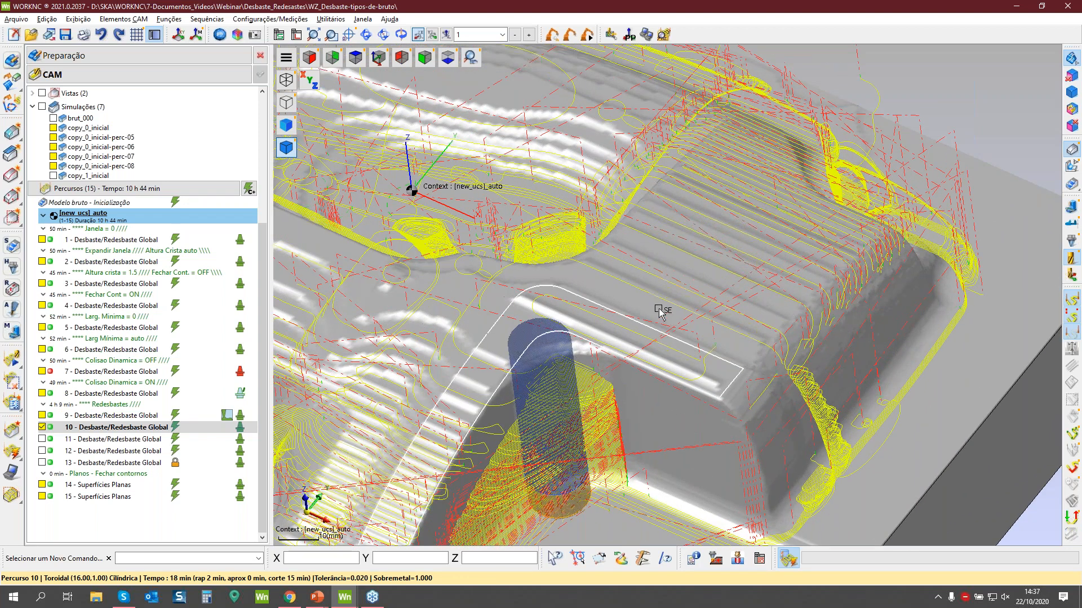
pyautogui.moveTo(476, 342); pyautogui.dragTo(631, 381, button='middle')
pyautogui.scroll(-2, 636, 436)
pyautogui.scroll(-2, 636, 435)
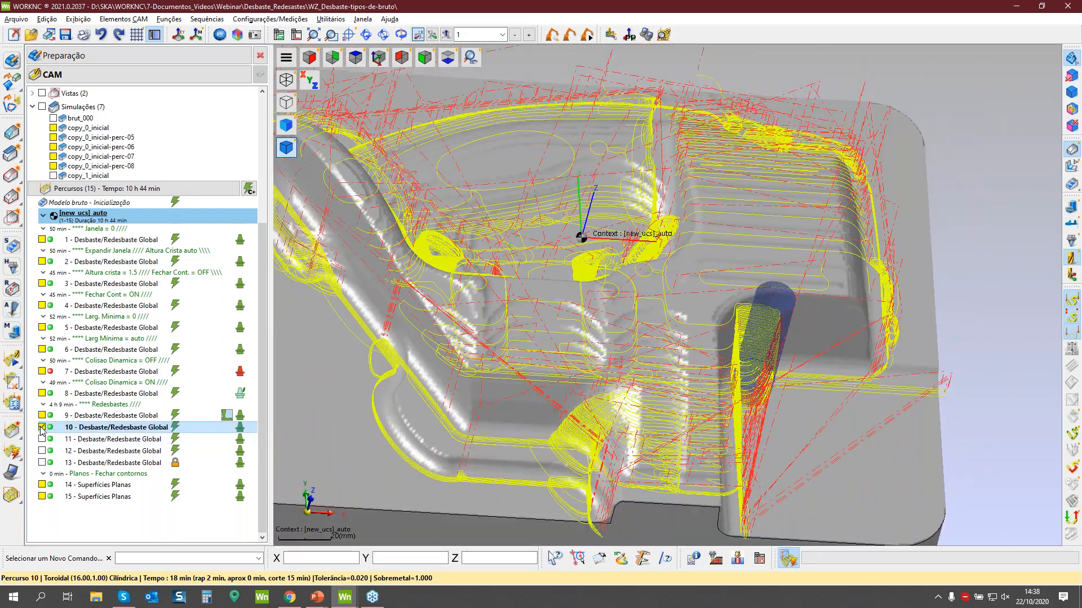
pyautogui.click(41, 428)
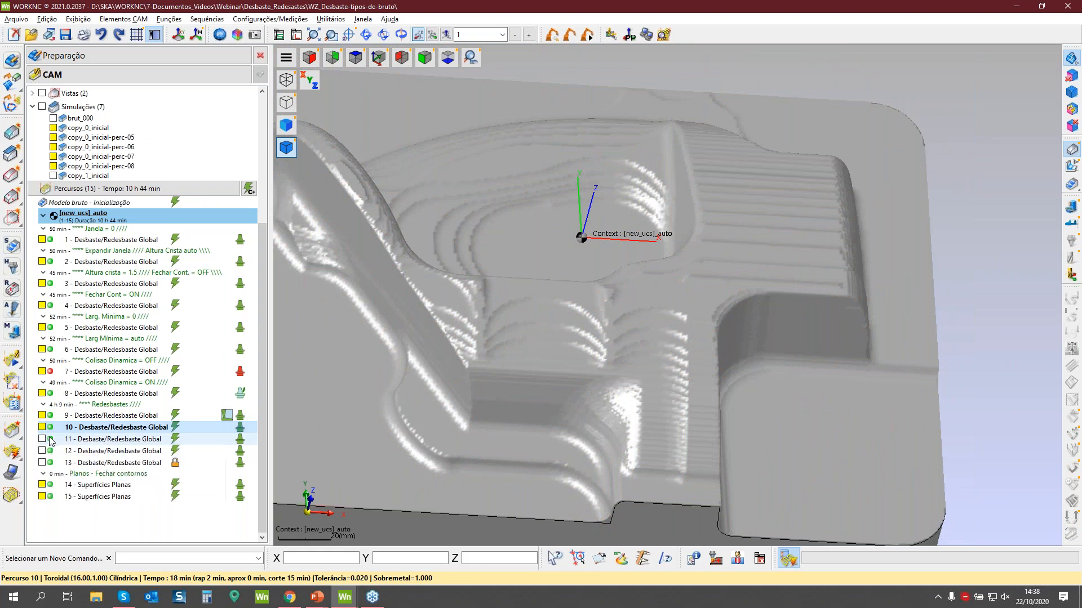
# Check the Bruto Mín. a Detectar value in toolpath 11's parameters, leaving the settings unchanged.
pyautogui.doubleClick(51, 439)
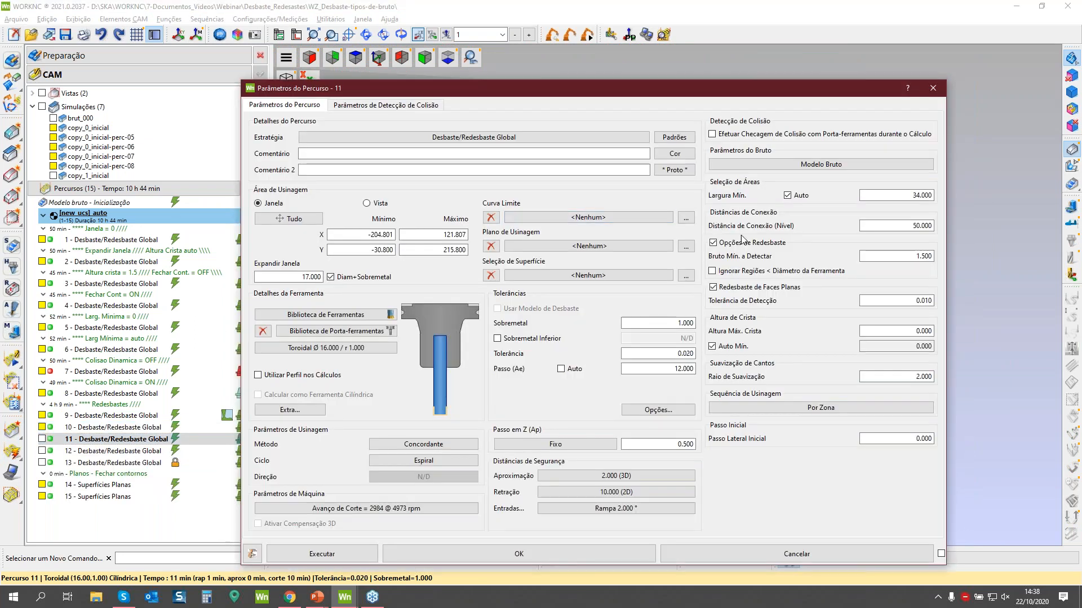
pyautogui.moveTo(893, 257); pyautogui.dragTo(923, 260)
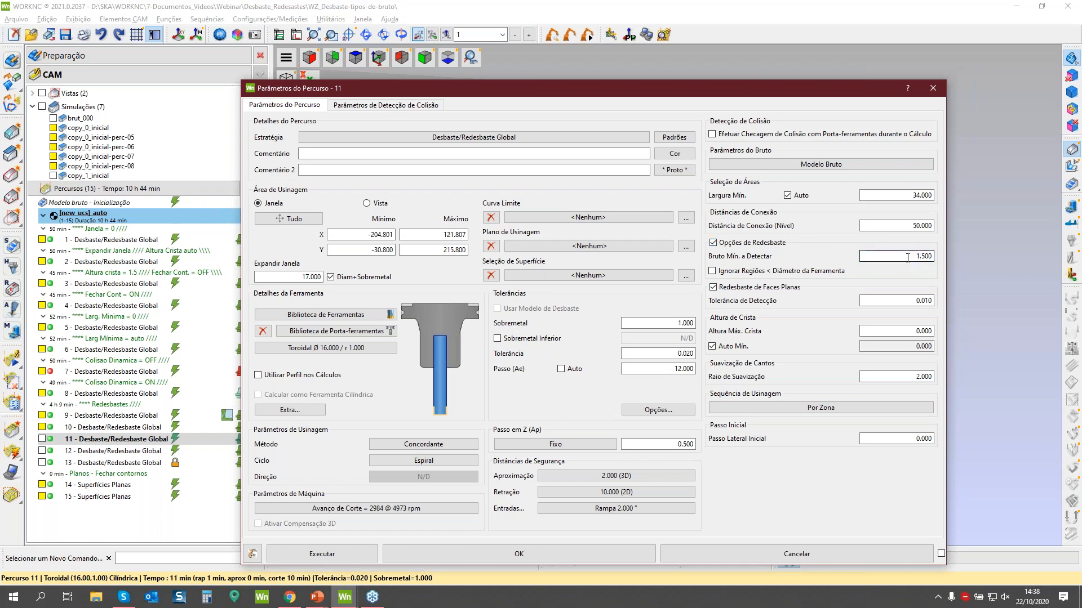
pyautogui.click(811, 555)
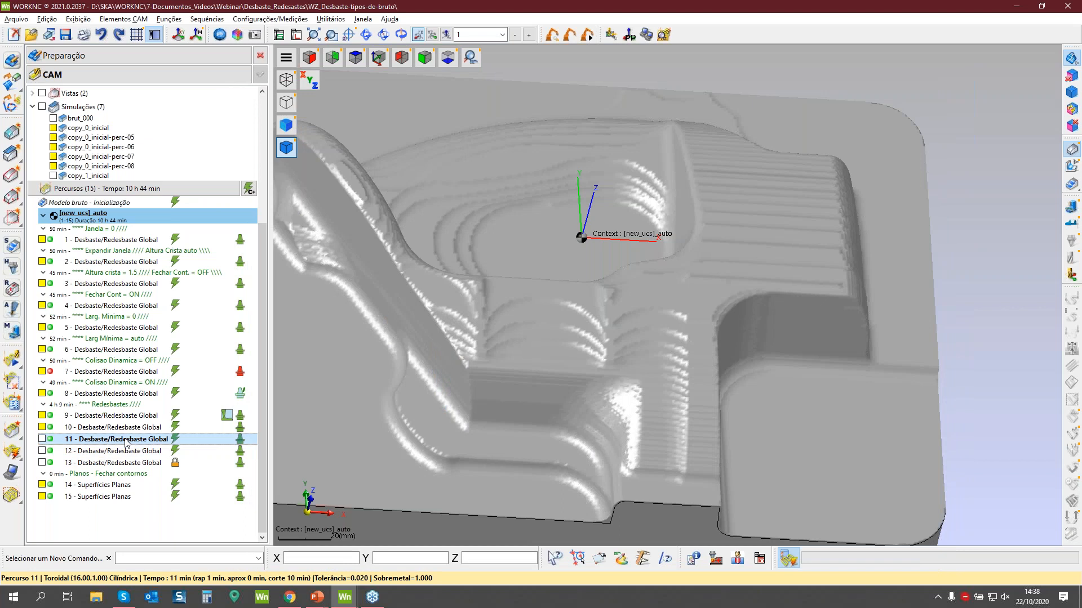
# Display toolpath 11 over the current stock, compare it with toolpath 10, and examine where it cuts.
pyautogui.doubleClick(125, 440)
pyautogui.scroll(-2, 562, 309)
pyautogui.moveTo(563, 311); pyautogui.dragTo(611, 399, button='middle')
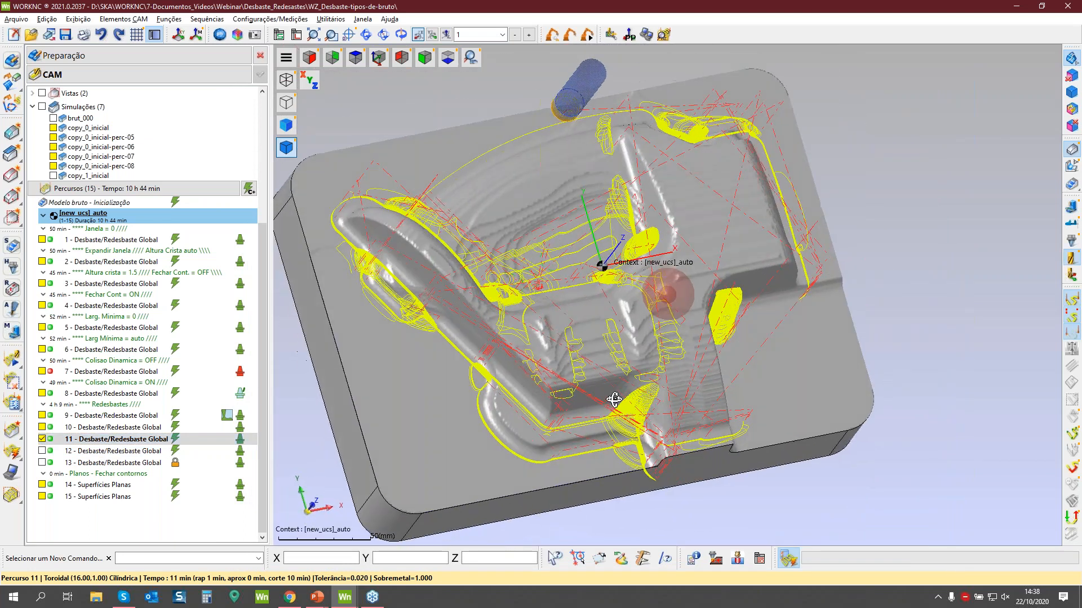
pyautogui.doubleClick(87, 430)
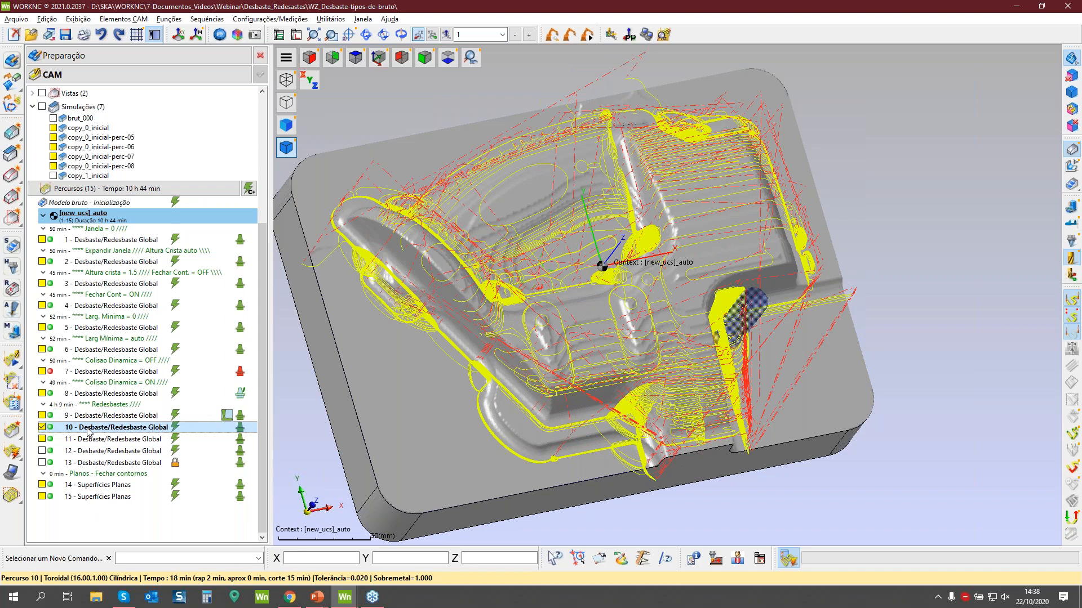
pyautogui.doubleClick(86, 440)
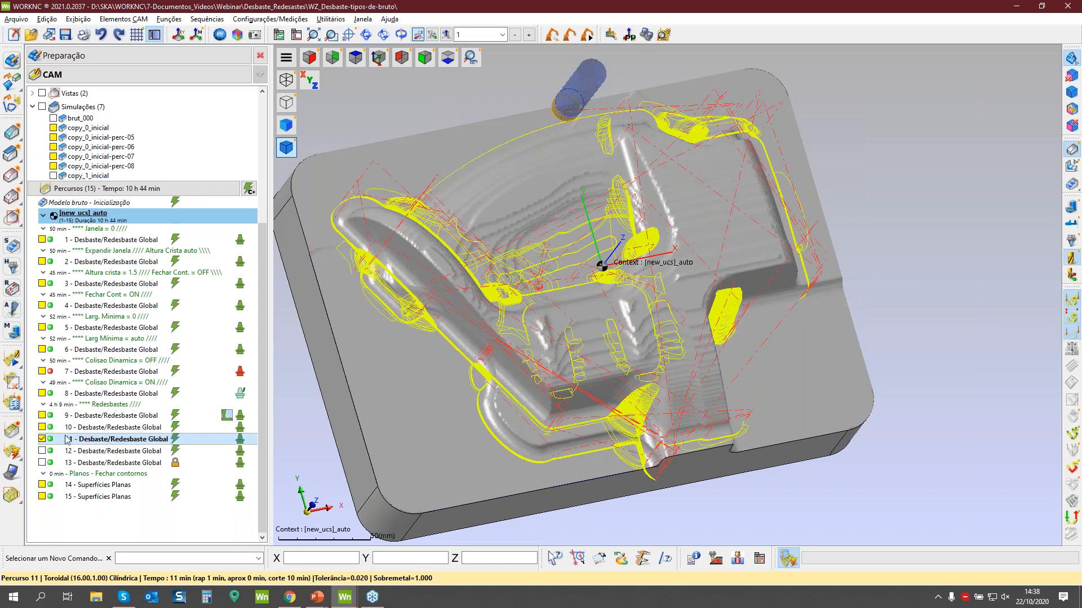
pyautogui.moveTo(667, 294); pyautogui.dragTo(529, 321, button='middle')
pyautogui.scroll(4, 529, 322)
pyautogui.moveTo(823, 357); pyautogui.dragTo(725, 297, button='middle')
pyautogui.scroll(-4, 710, 235)
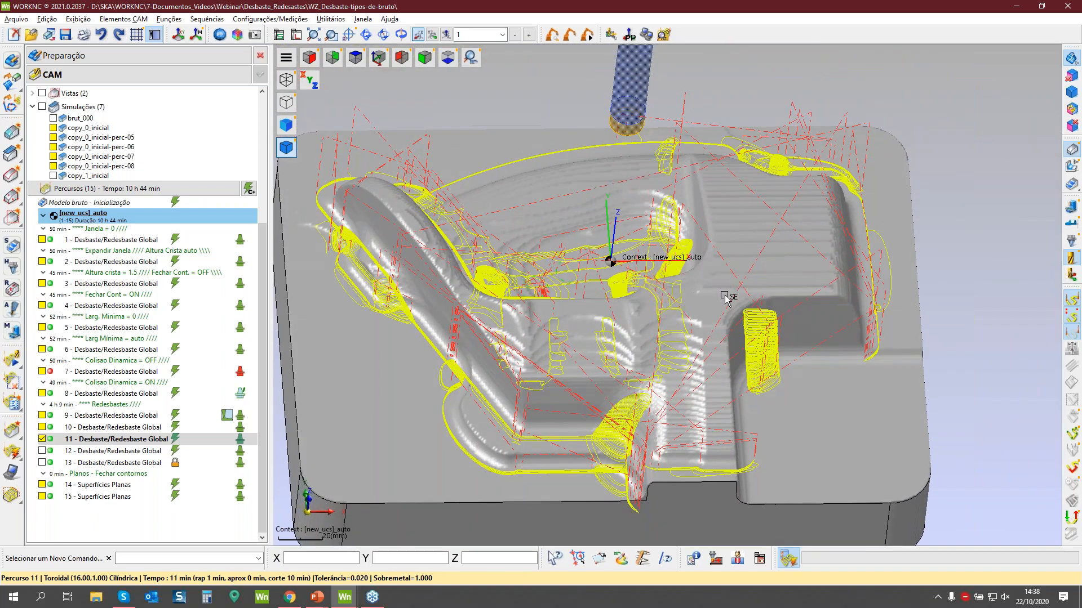
# Check toolpath 12's Bruto Mín. a Detectar value and display its path over the current stock.
pyautogui.doubleClick(52, 450)
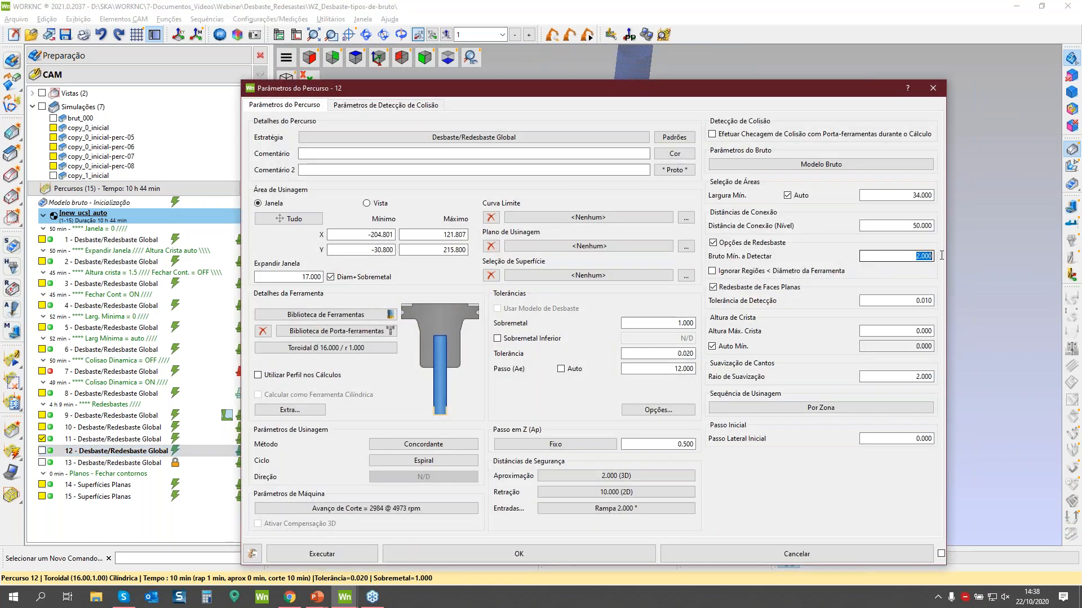
pyautogui.click(752, 549)
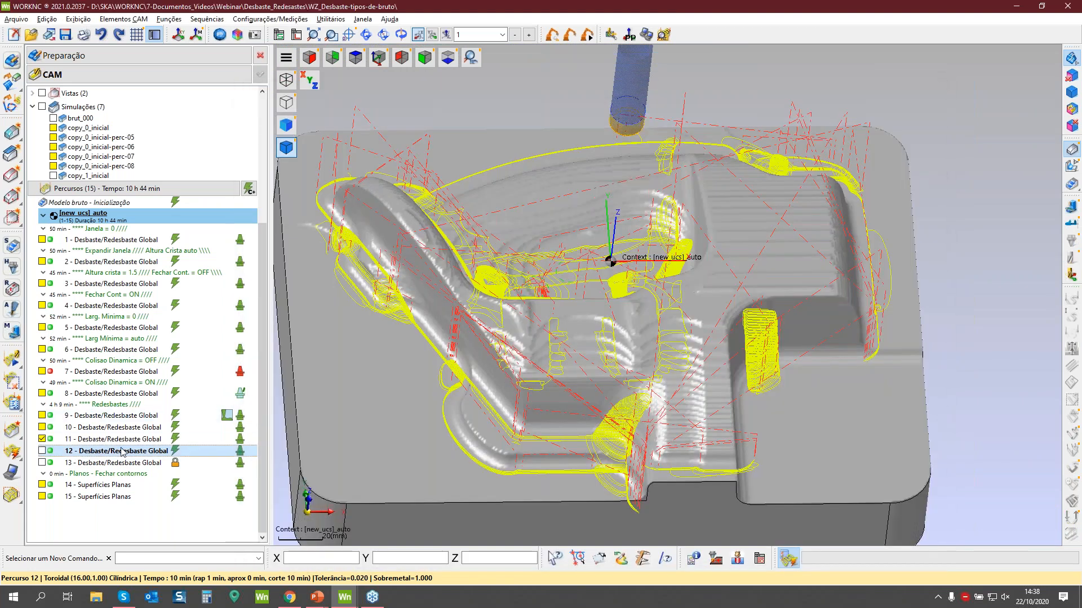
pyautogui.click(120, 454)
pyautogui.moveTo(668, 294); pyautogui.dragTo(667, 350, button='middle')
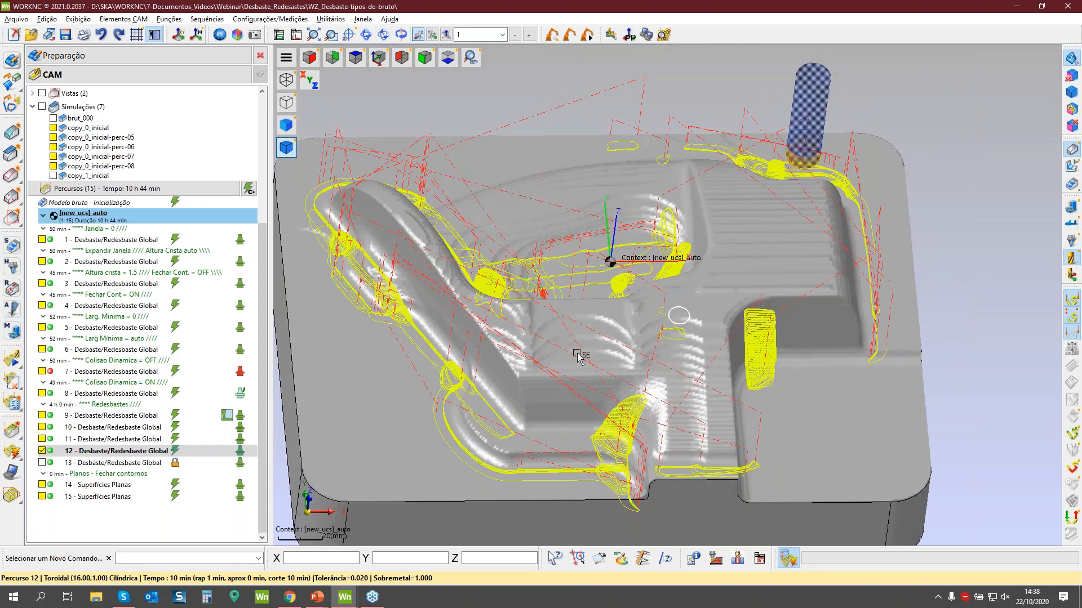
pyautogui.doubleClick(52, 452)
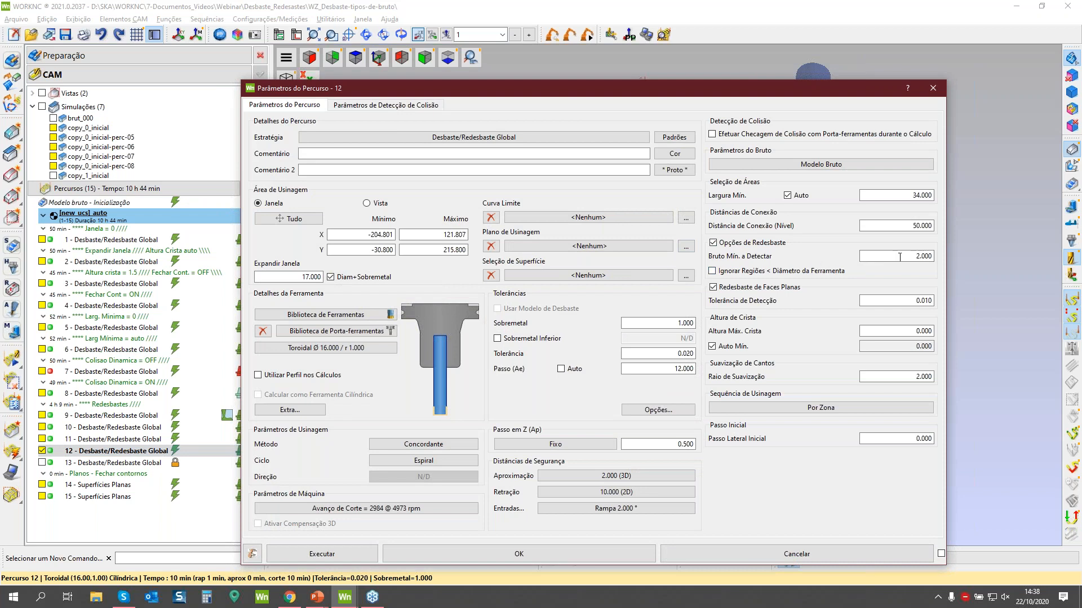
pyautogui.click(797, 554)
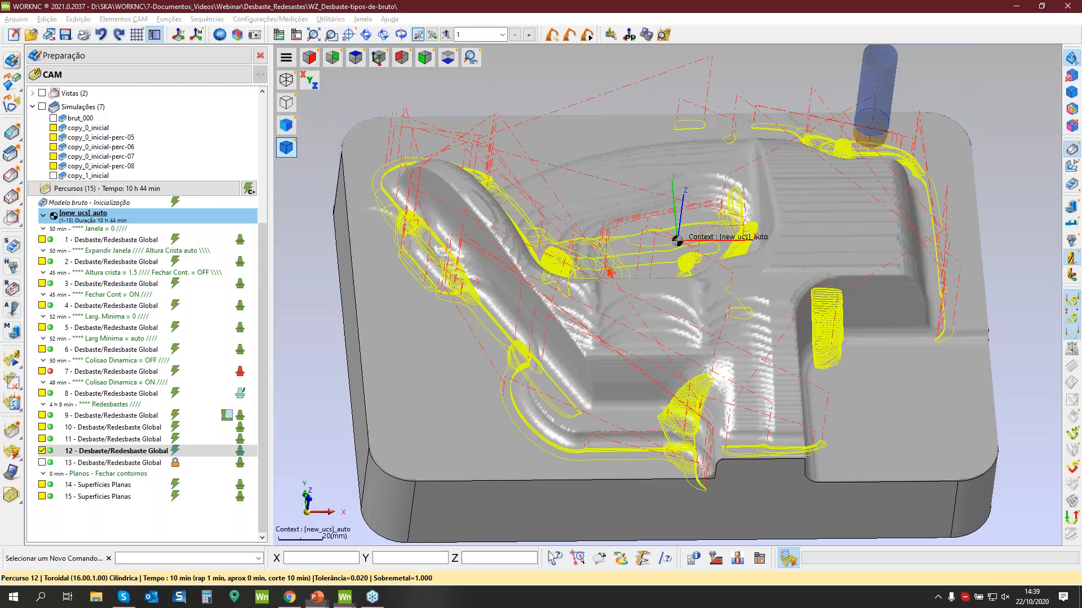
# Hide the Bruto Atual stock model and view toolpath 12 over the part geometry.
pyautogui.click(42, 451)
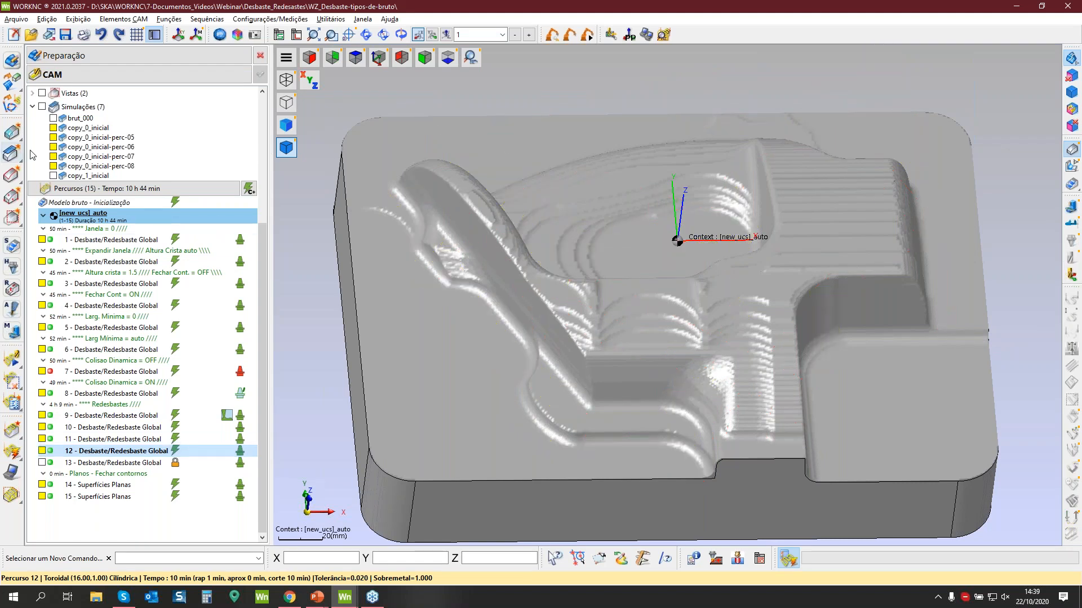
pyautogui.scroll(3, 121, 292)
pyautogui.scroll(5, 121, 289)
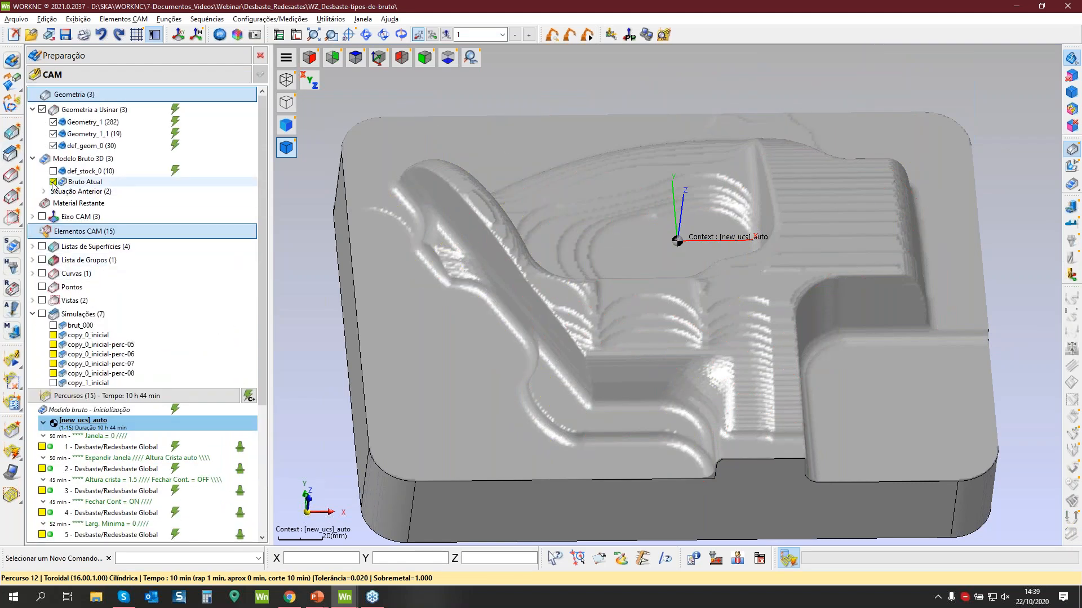
pyautogui.click(53, 181)
pyautogui.scroll(-8, 172, 338)
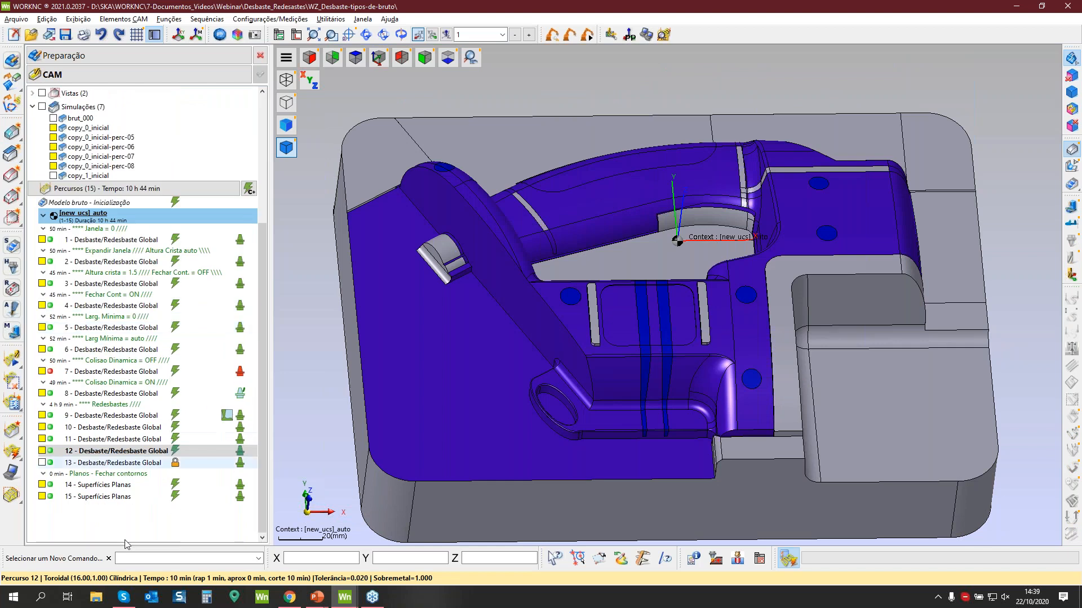
pyautogui.click(102, 454)
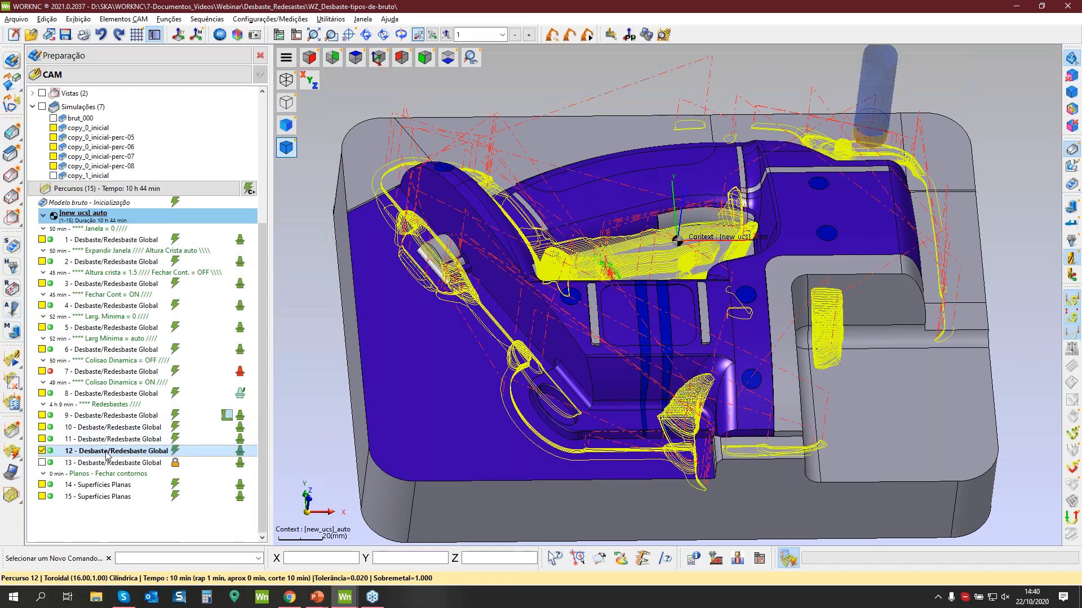
pyautogui.scroll(-3, 642, 303)
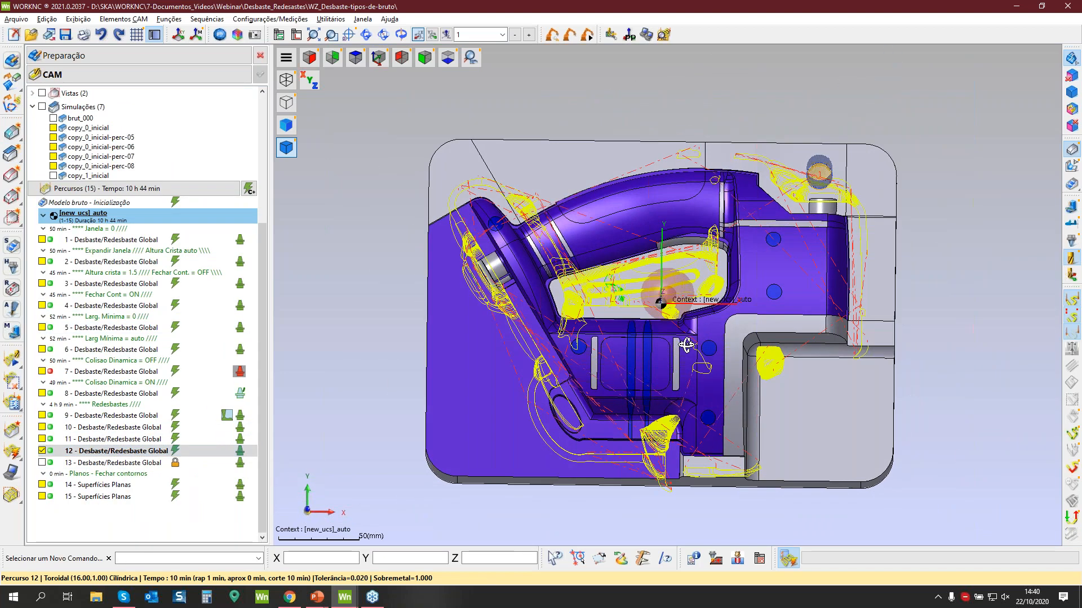
pyautogui.moveTo(642, 303); pyautogui.dragTo(662, 304, button='middle')
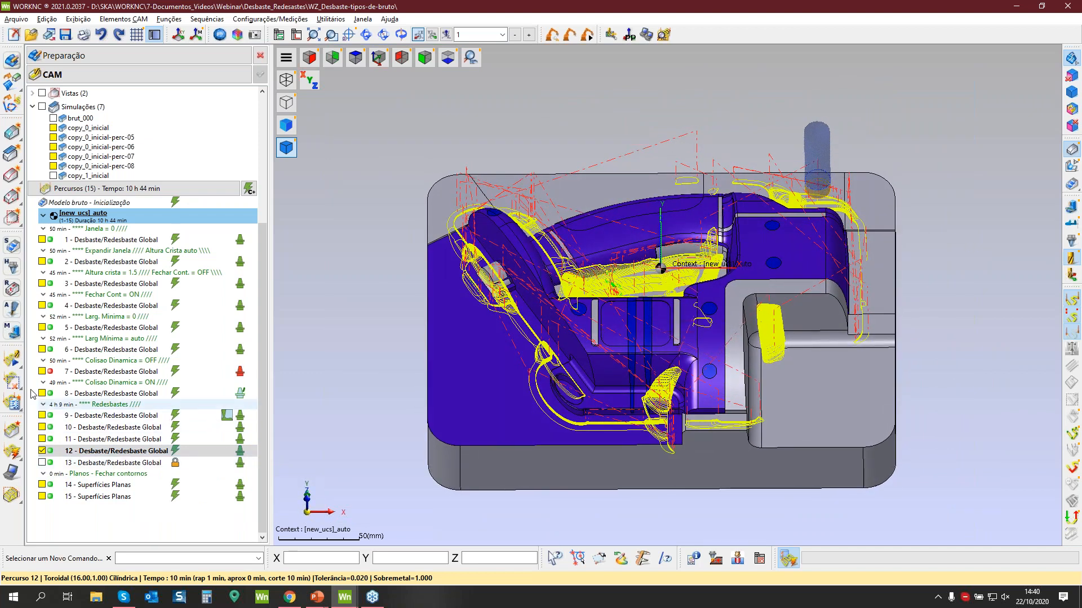
# Run the stock model calculation for toolpath 12.
pyautogui.click(16, 247)
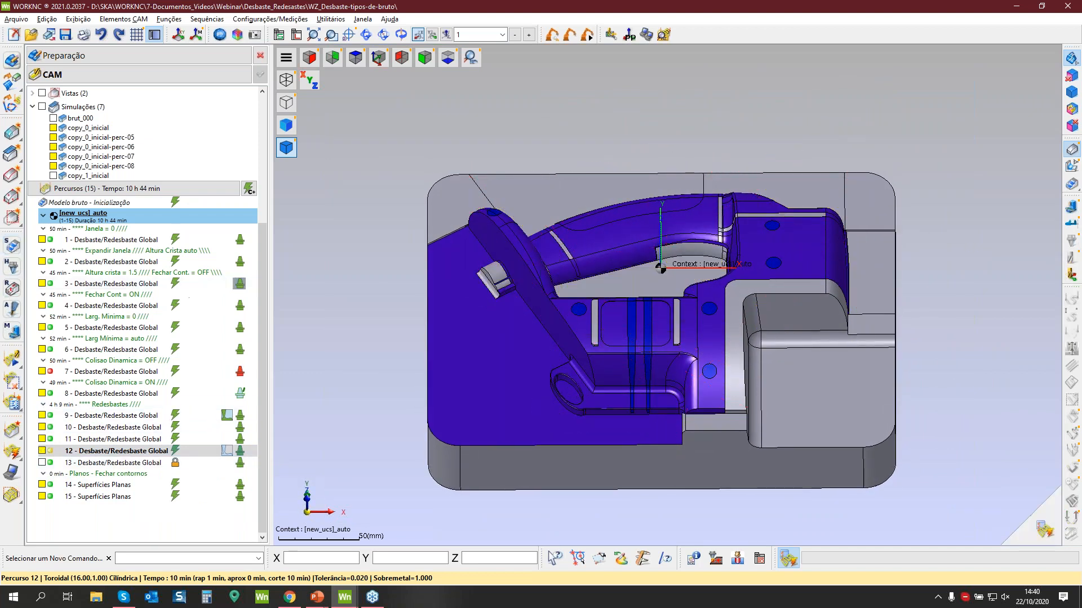
pyautogui.click(1034, 520)
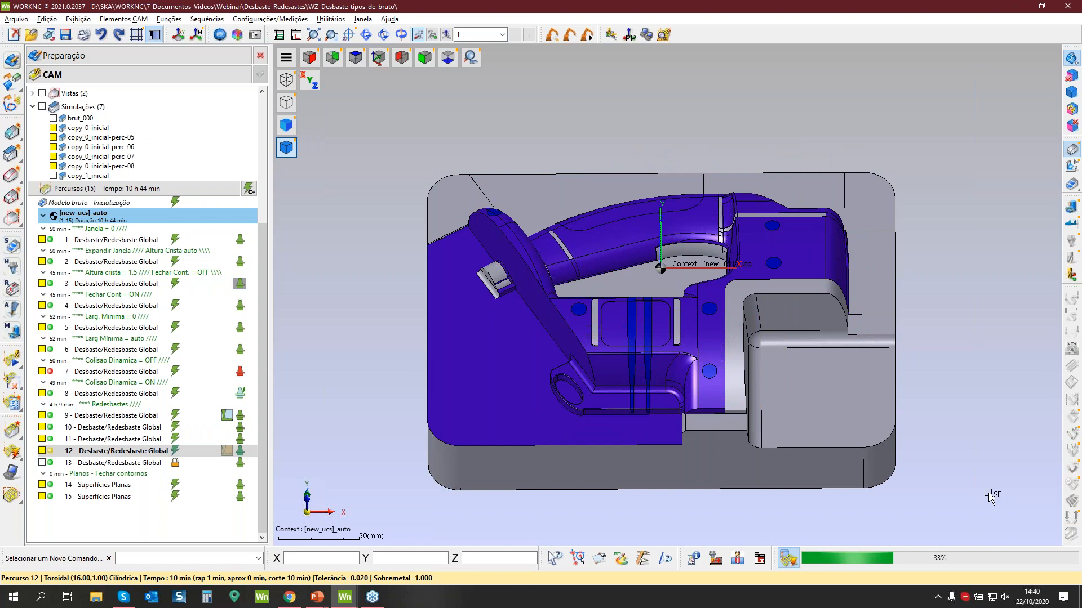
pyautogui.click(125, 453)
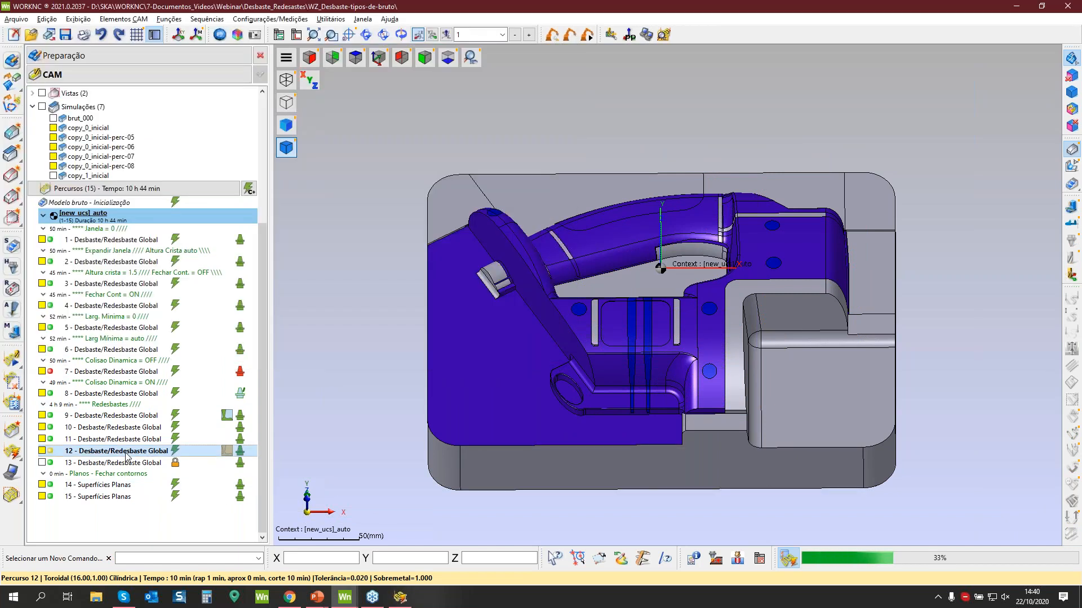
pyautogui.click(135, 440)
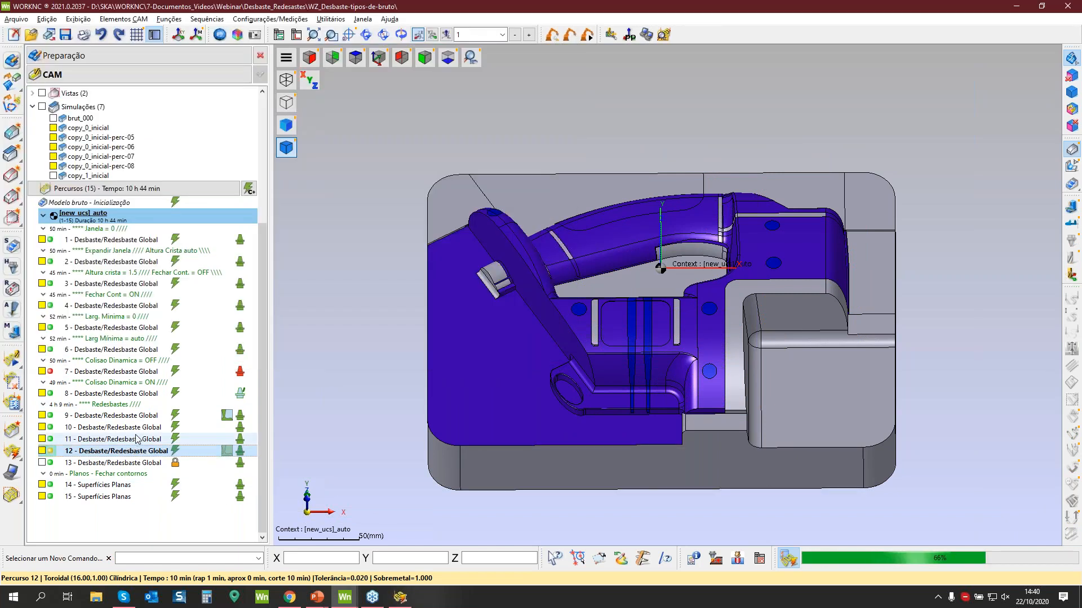
# Change the Indicadores de Status setting of toolpaths 10 and 11 so their names are flagged in red.
pyautogui.rightClick(139, 442)
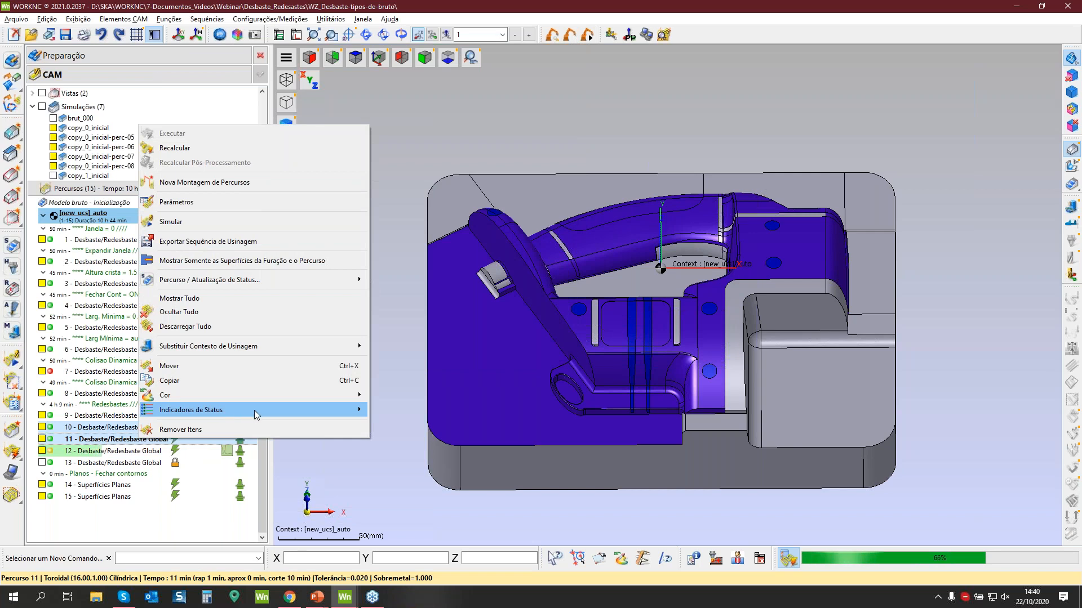
pyautogui.moveTo(349, 409)
pyautogui.click(401, 422)
pyautogui.click(107, 484)
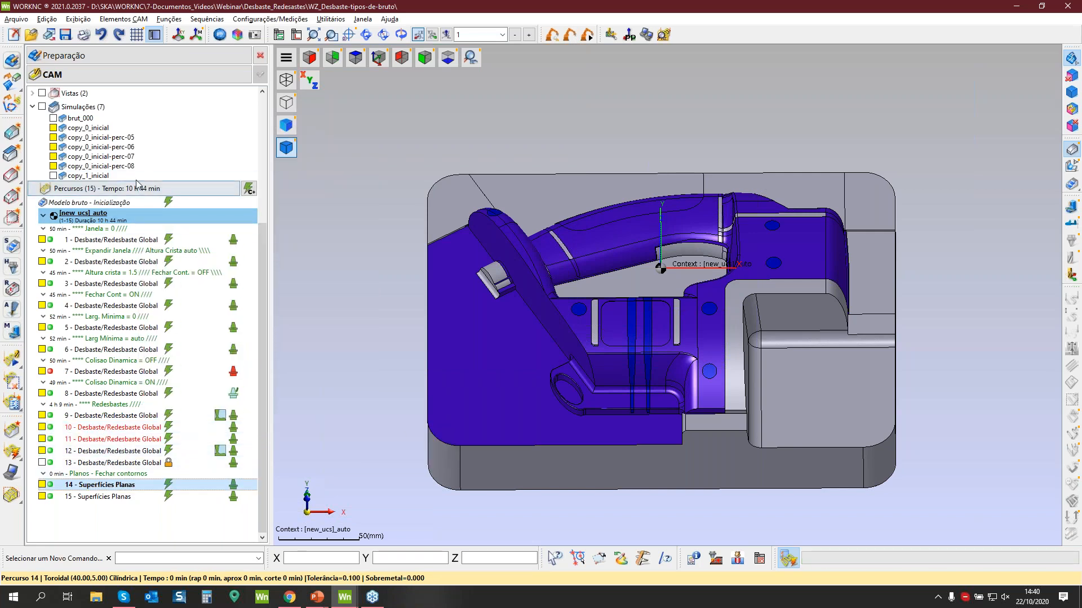
# Display the Bruto Atual stock model and examine the material left on the part after toolpath 12.
pyautogui.click(147, 147)
pyautogui.scroll(6, 151, 157)
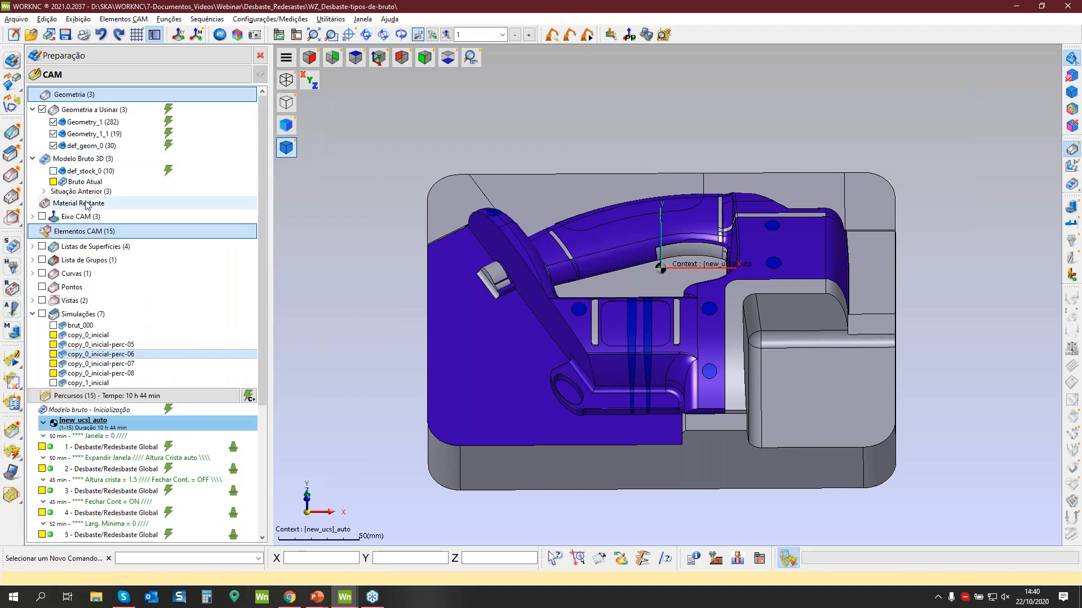
pyautogui.click(53, 182)
pyautogui.scroll(2, 514, 372)
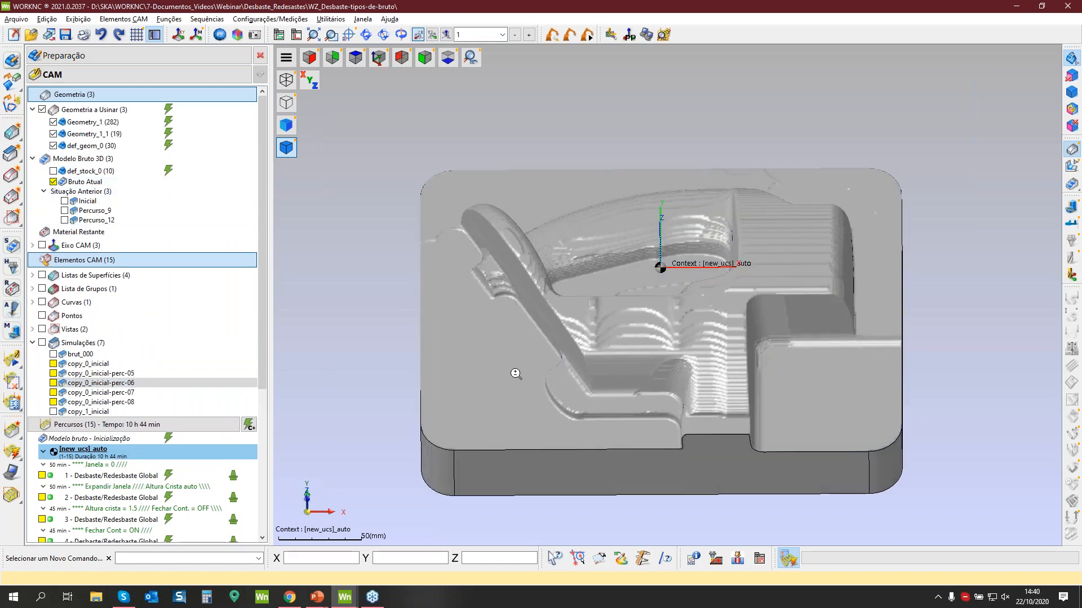
pyautogui.moveTo(533, 339); pyautogui.dragTo(521, 358, button='middle')
pyautogui.scroll(-1, 261, 327)
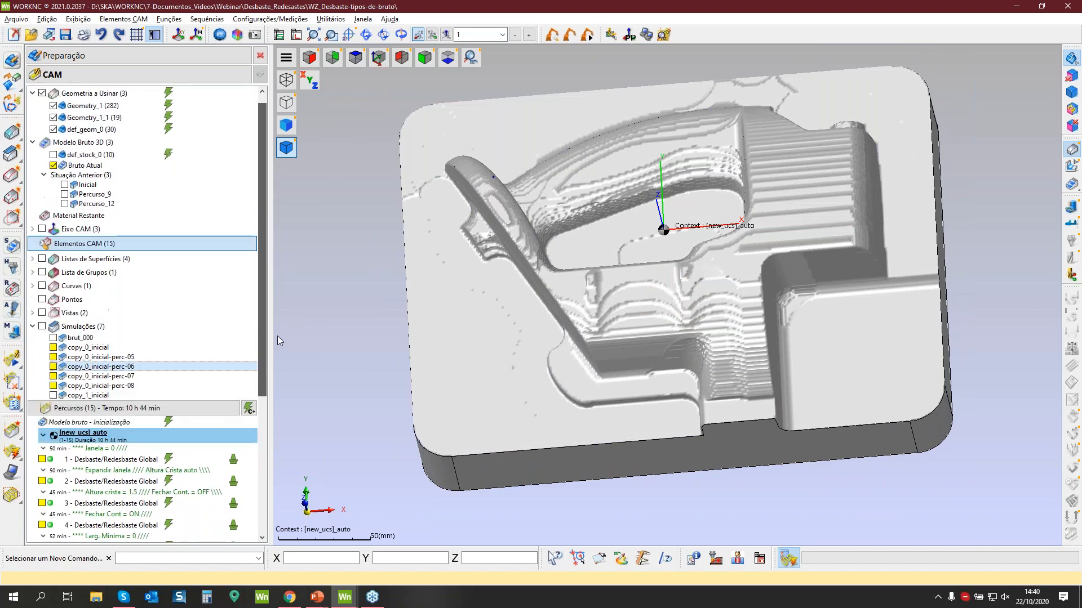
# Compare the Percurso_9 stock state with Bruto Atual by toggling its display, and hide both stock models.
pyautogui.click(64, 195)
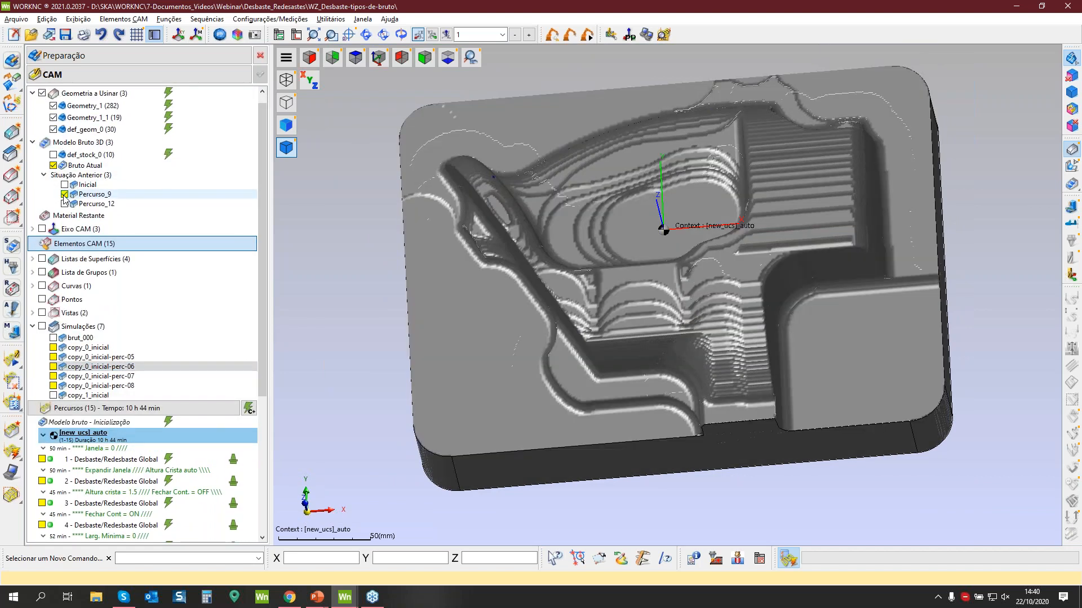
pyautogui.click(64, 195)
pyautogui.click(64, 195)
pyautogui.click(63, 195)
pyautogui.click(53, 166)
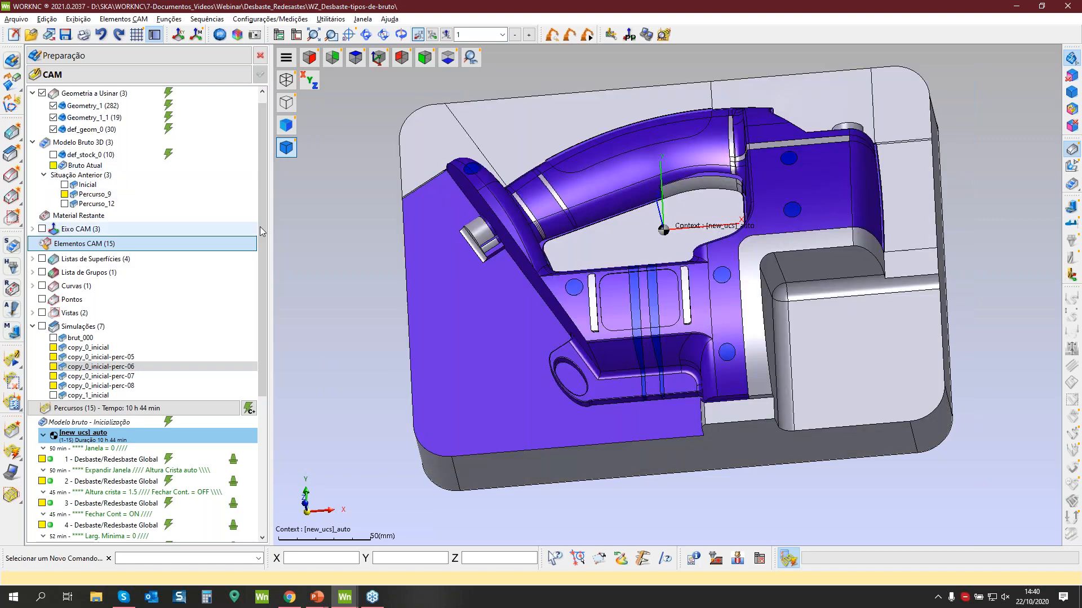
# Select toolpath 12 and calculate its Material Restante colour map with thresholds 2.000, 1.000, 0.100, 0.010 and -0.010 and a 0.000 offset.
pyautogui.moveTo(263, 229); pyautogui.dragTo(264, 372)
pyautogui.moveTo(574, 275); pyautogui.dragTo(571, 267, button='middle')
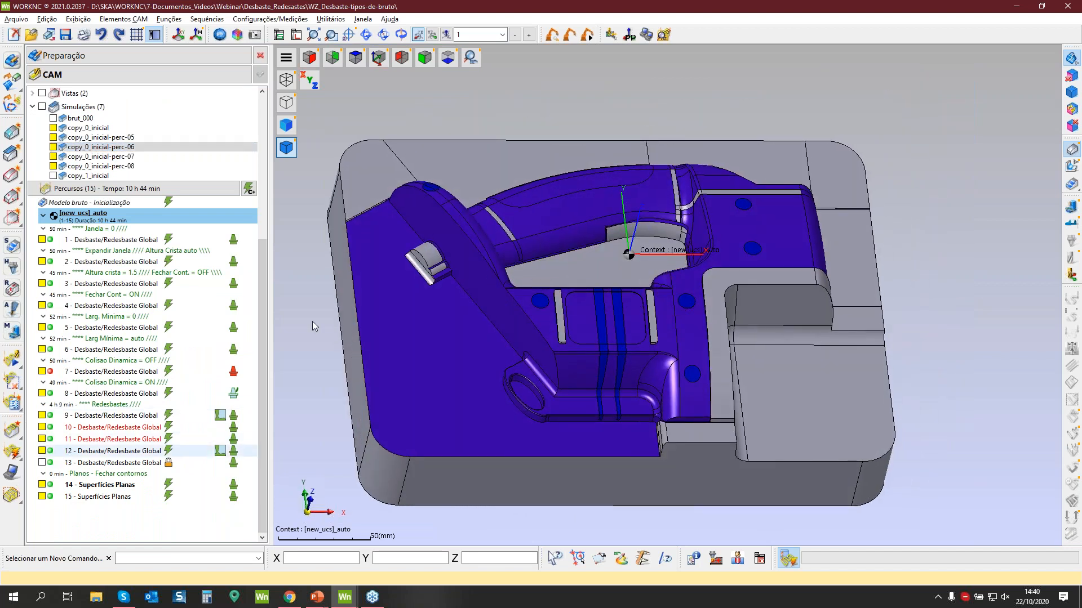
pyautogui.doubleClick(51, 451)
pyautogui.click(761, 554)
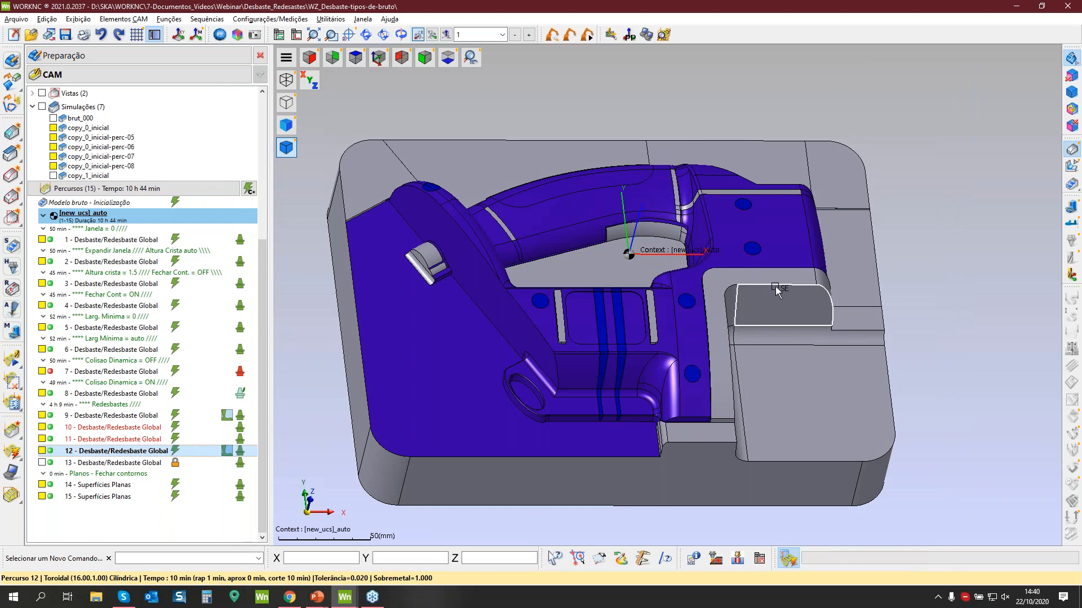
pyautogui.moveTo(754, 307); pyautogui.dragTo(805, 278, button='middle')
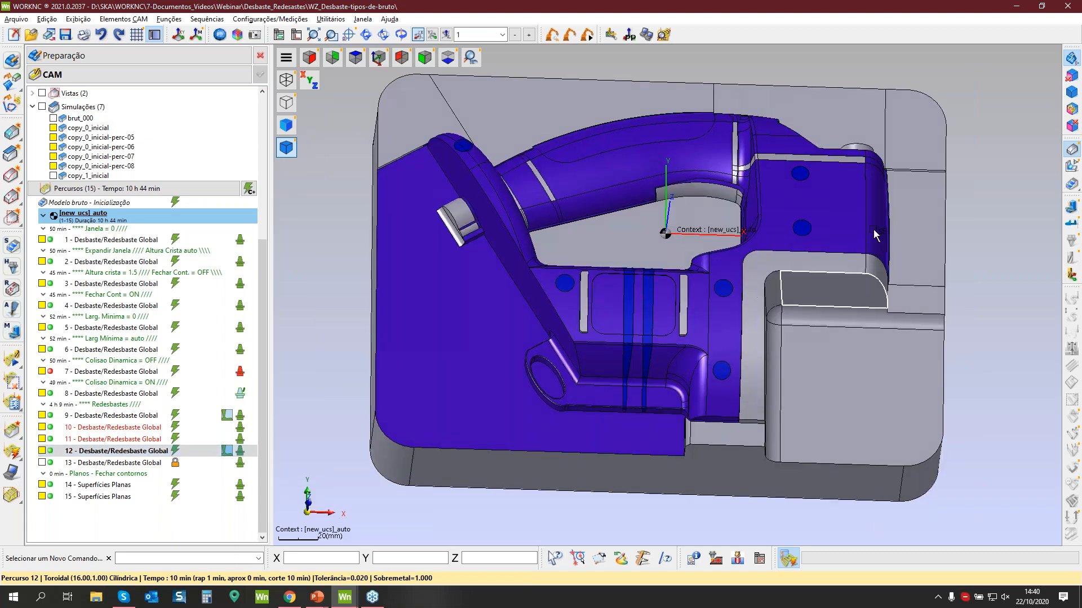
pyautogui.click(1072, 29)
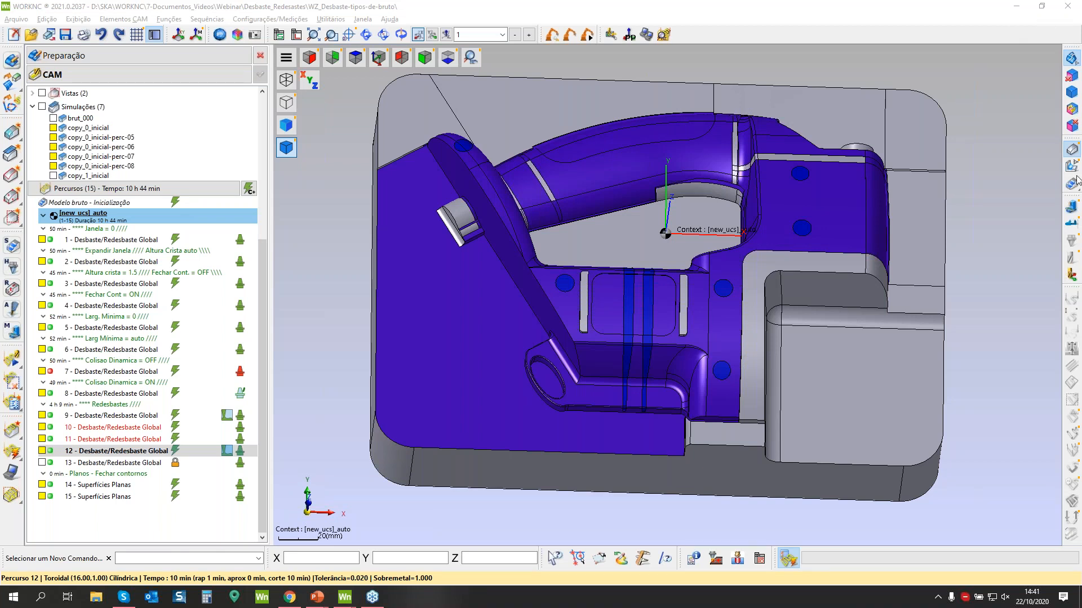
pyautogui.click(890, 49)
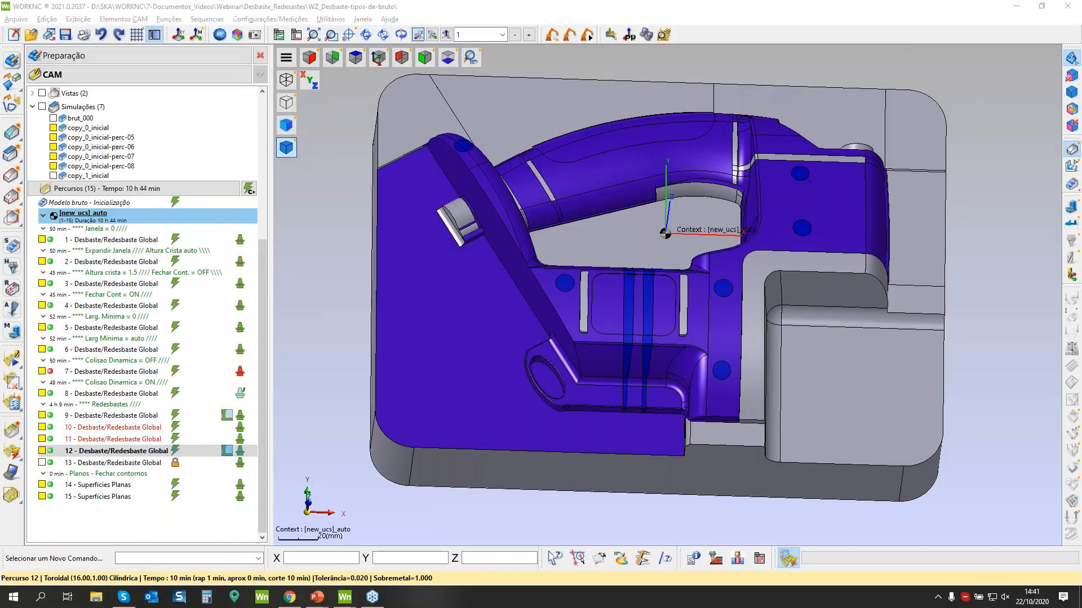
pyautogui.click(1072, 164)
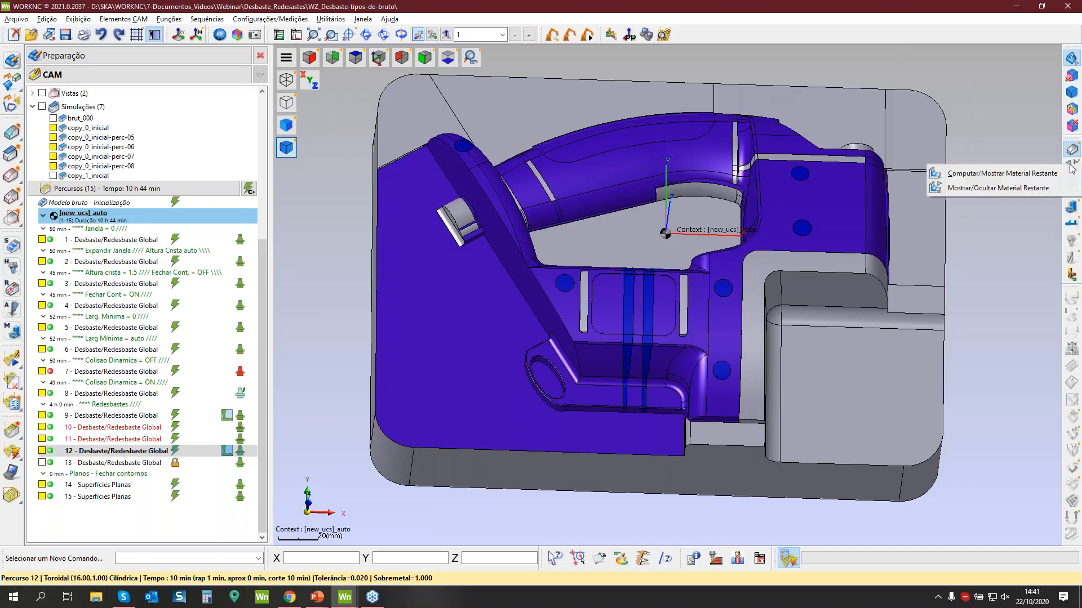
pyautogui.click(1023, 170)
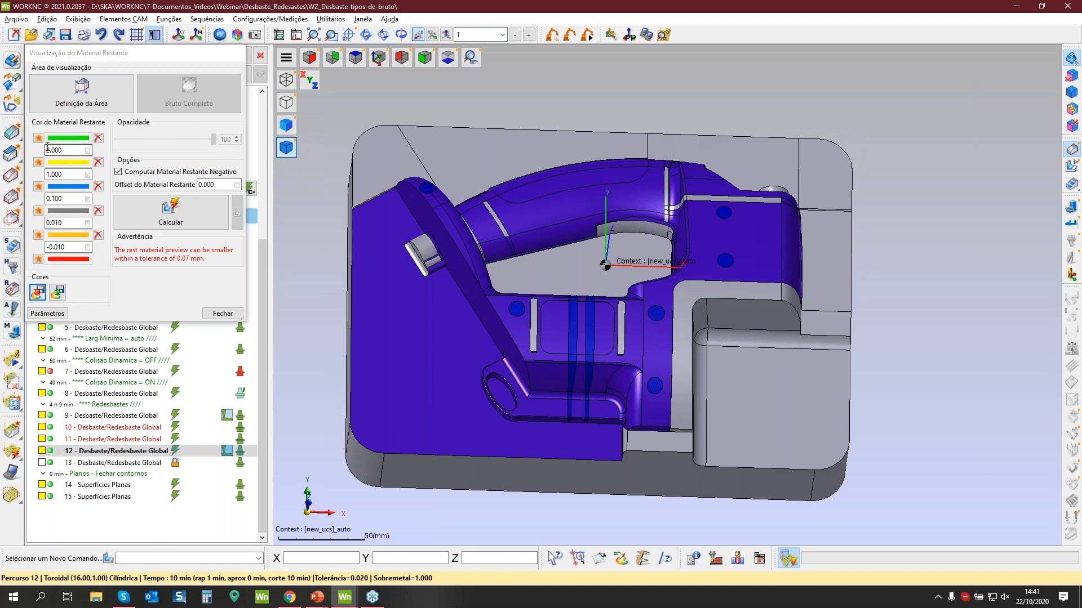
pyautogui.click(169, 218)
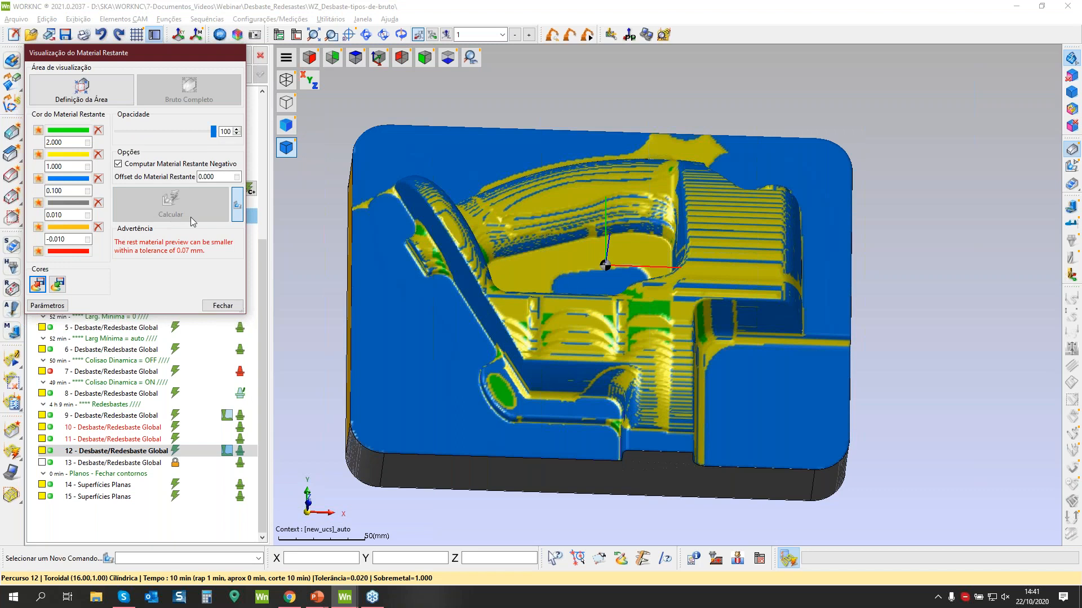
# Measure the leftover material in the green corner where the handle opening meets the slanted rib.
pyautogui.scroll(1, 564, 336)
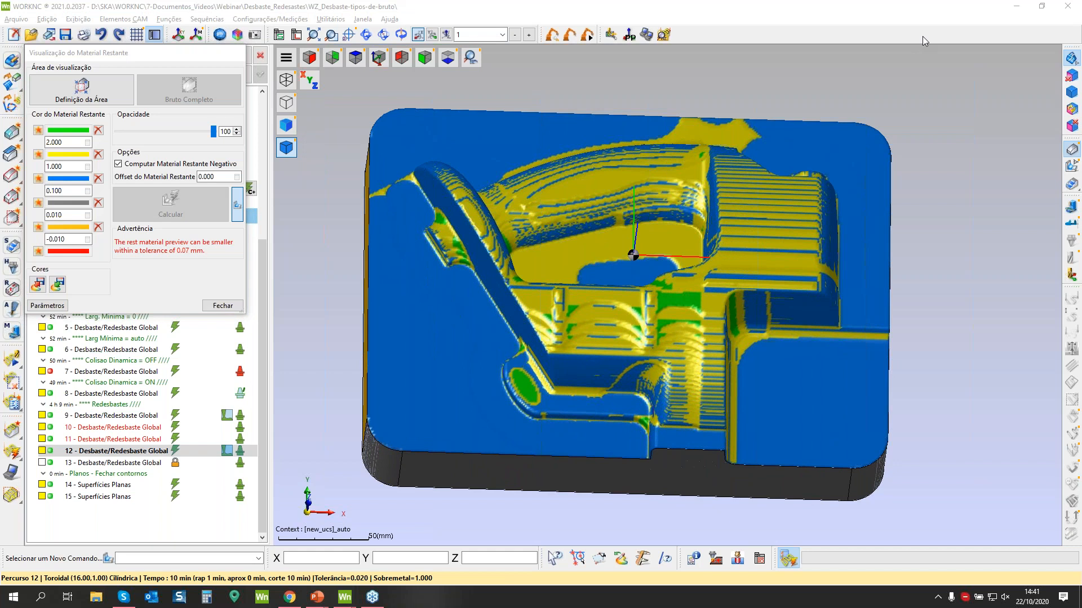
pyautogui.moveTo(688, 293); pyautogui.dragTo(720, 257, button='middle')
pyautogui.scroll(4, 669, 336)
pyautogui.moveTo(669, 336); pyautogui.dragTo(642, 309, button='middle')
pyautogui.scroll(4, 530, 256)
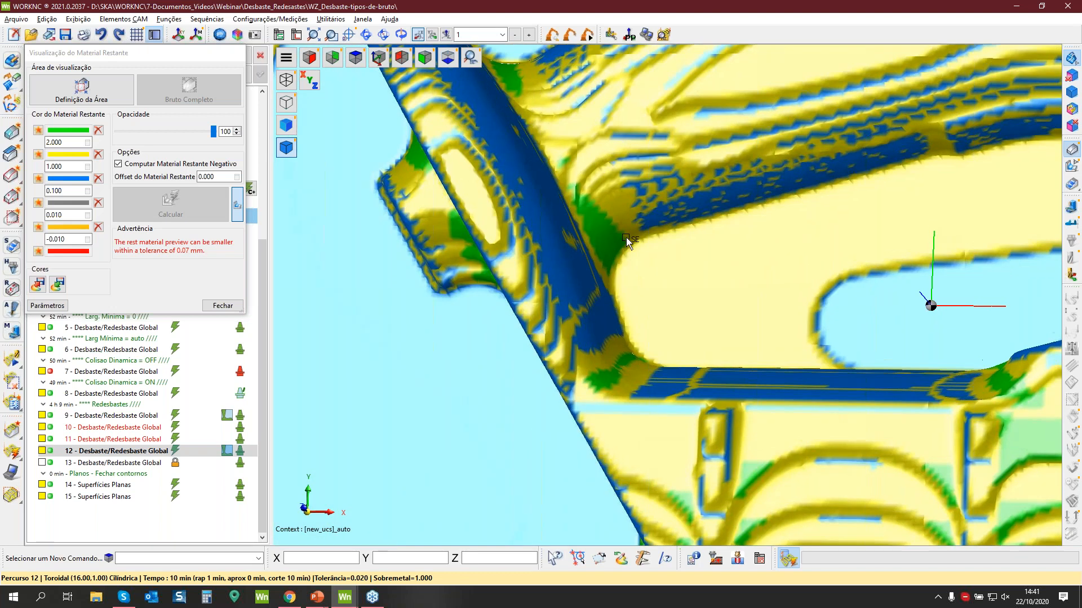
pyautogui.click(606, 239)
pyautogui.moveTo(724, 264); pyautogui.dragTo(702, 291, button='middle')
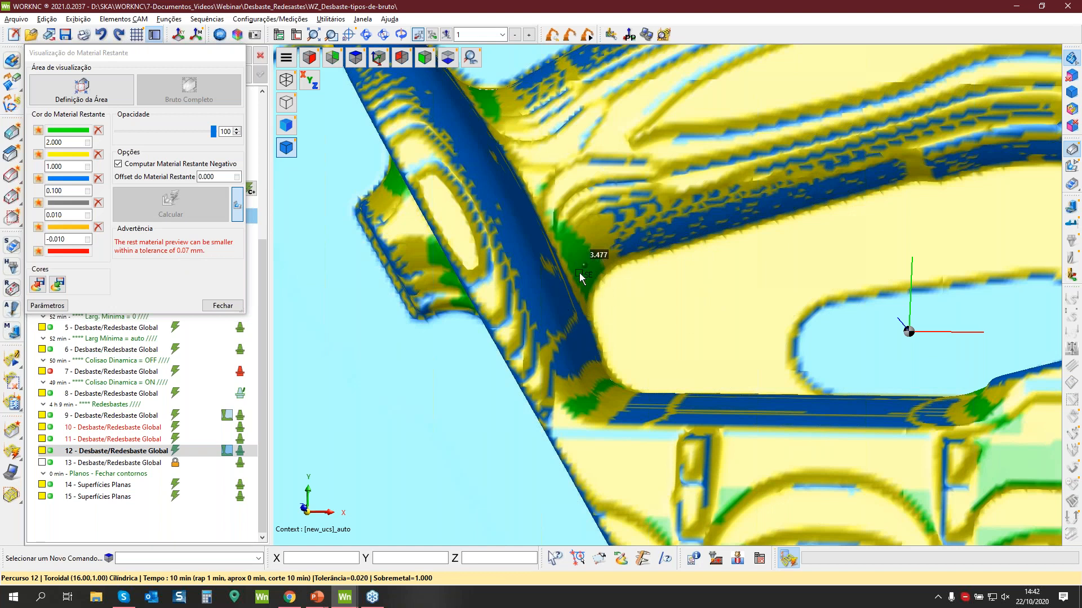
# Measure the leftover material near the small cylindrical boss behind the ribbed block, and hide the Material Restante display.
pyautogui.moveTo(661, 285); pyautogui.dragTo(559, 265, button='middle')
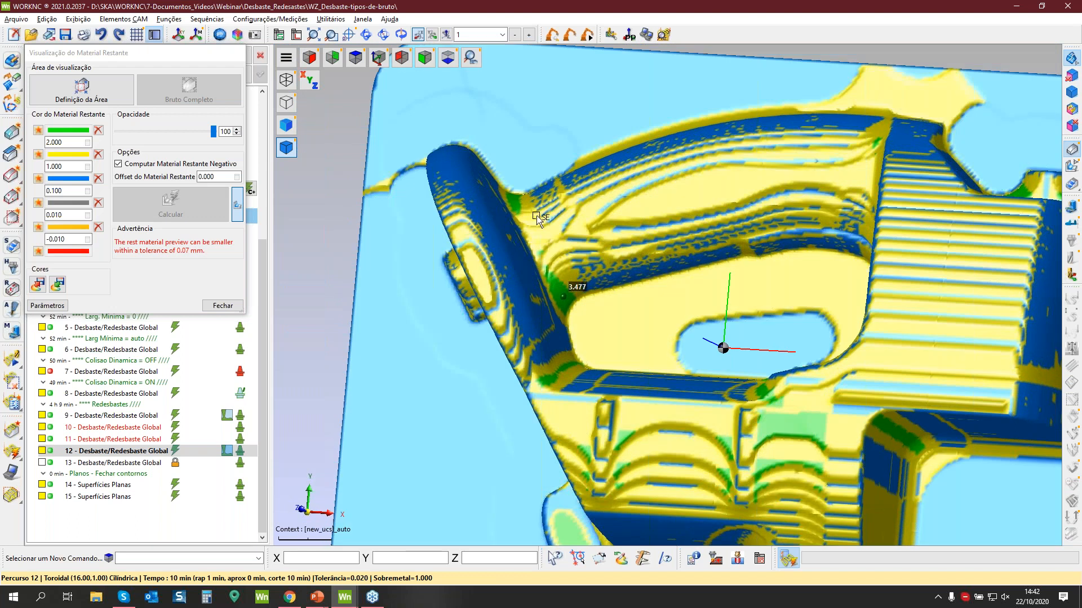
pyautogui.moveTo(669, 306); pyautogui.dragTo(598, 380, button='middle')
pyautogui.moveTo(714, 414); pyautogui.dragTo(780, 242, button='middle')
pyautogui.moveTo(780, 242); pyautogui.dragTo(749, 270, button='middle')
pyautogui.moveTo(795, 381); pyautogui.dragTo(607, 313, button='middle')
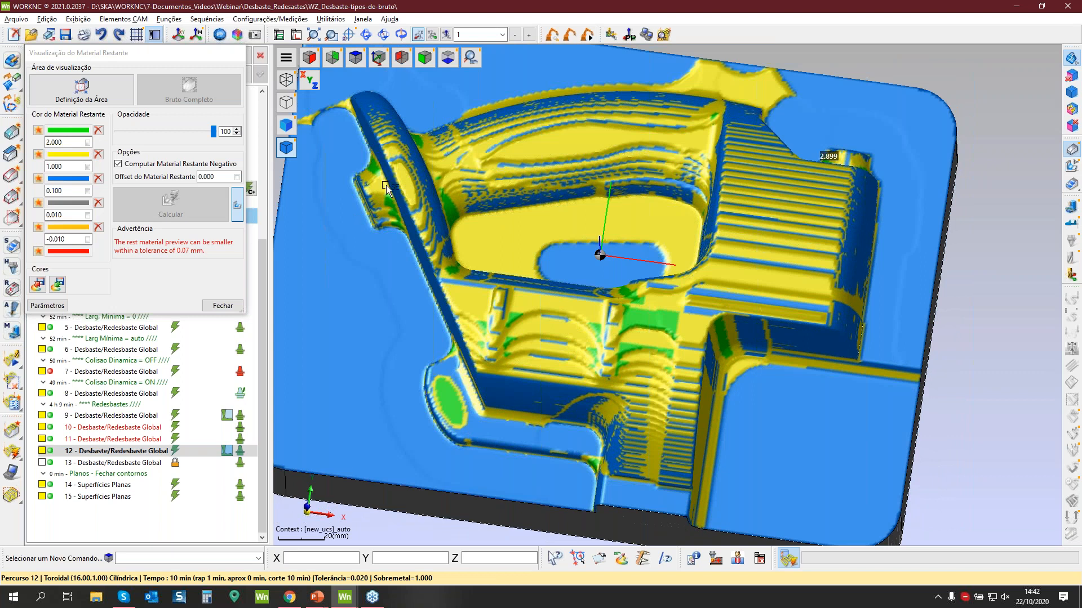
pyautogui.click(231, 308)
pyautogui.click(222, 306)
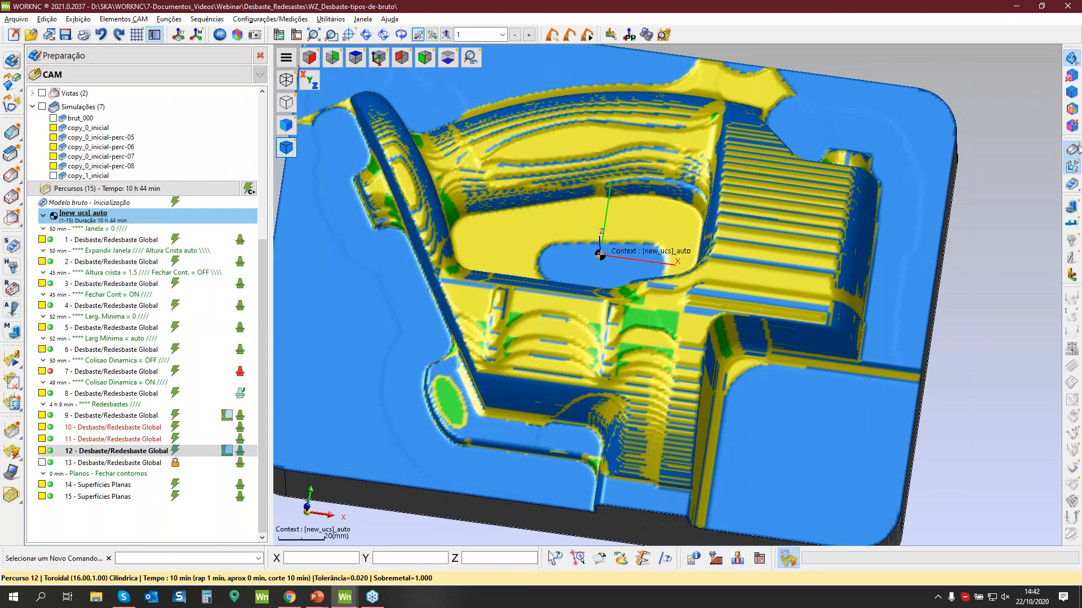
pyautogui.click(1074, 174)
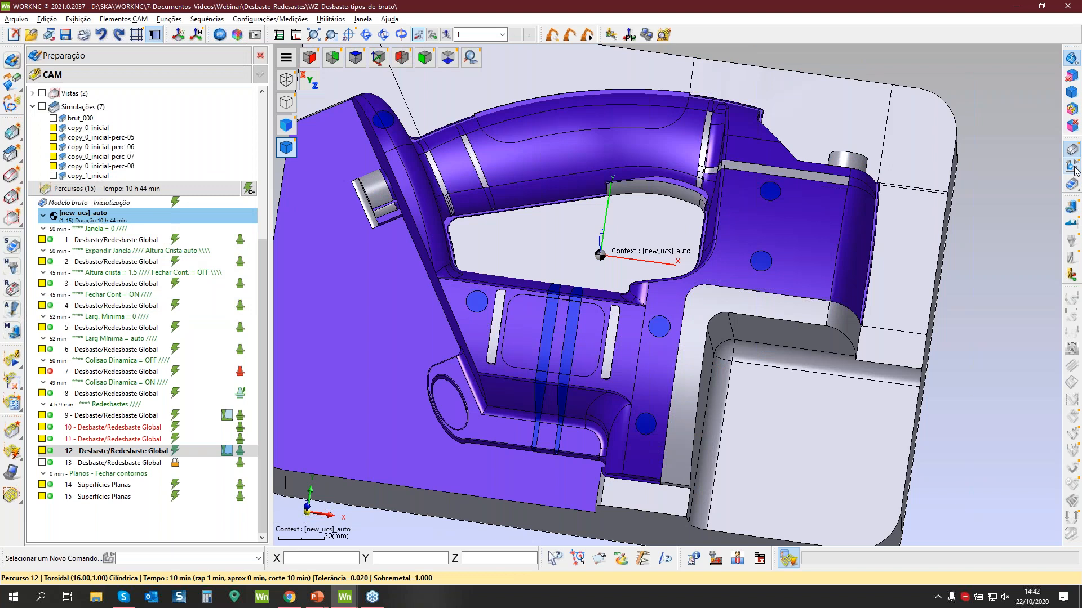
# Display toolpath 13 and compare its cutting areas with the green regions by toggling the Material Restante display.
pyautogui.click(93, 465)
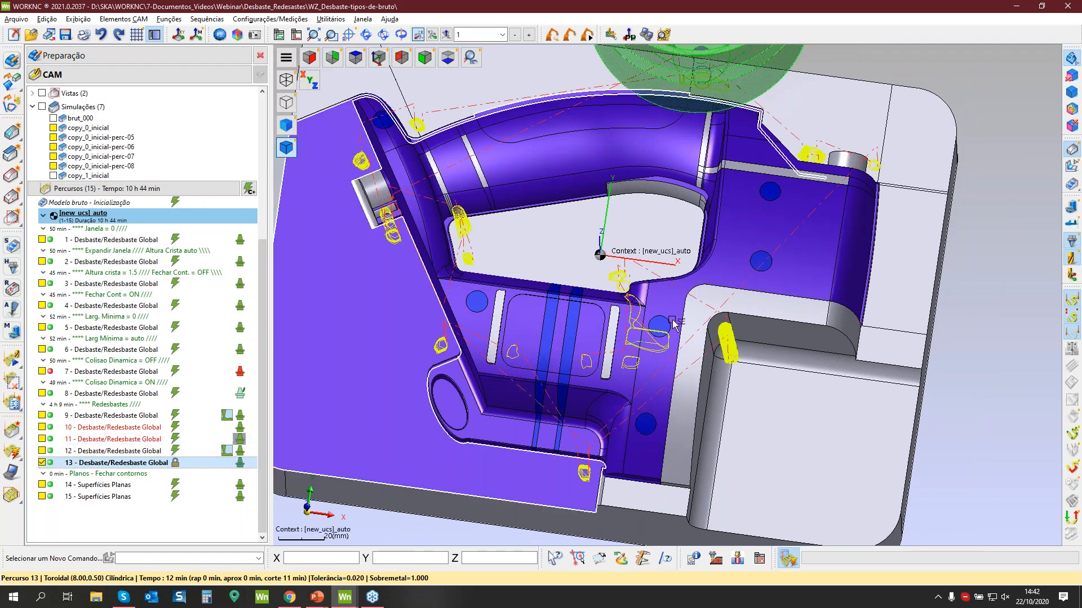
pyautogui.scroll(-2, 701, 385)
pyautogui.moveTo(700, 386); pyautogui.dragTo(816, 321, button='middle')
pyautogui.click(1071, 166)
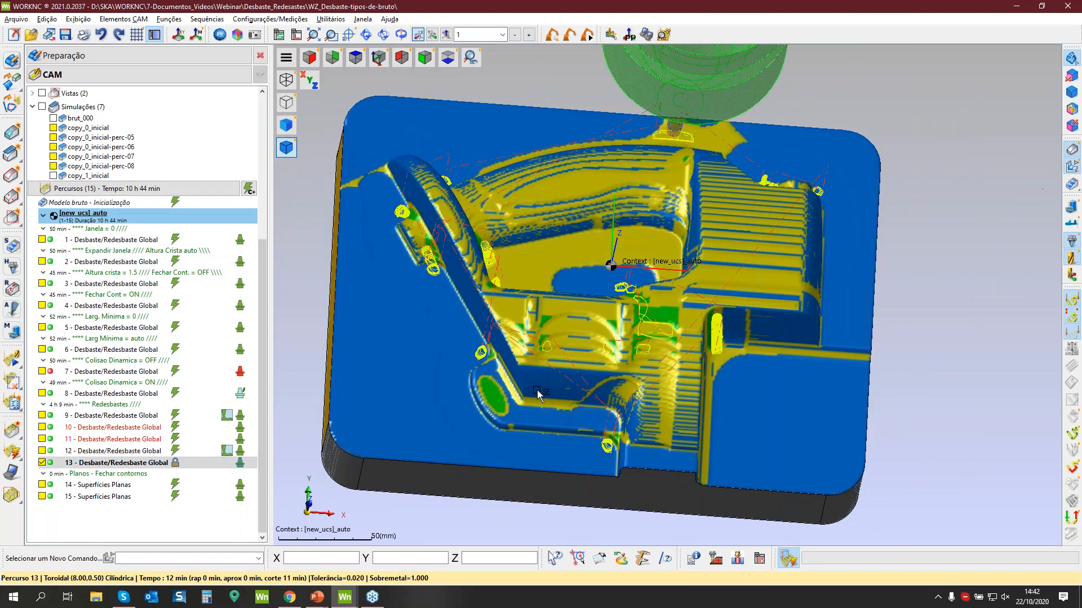
pyautogui.moveTo(663, 386); pyautogui.dragTo(738, 338, button='middle')
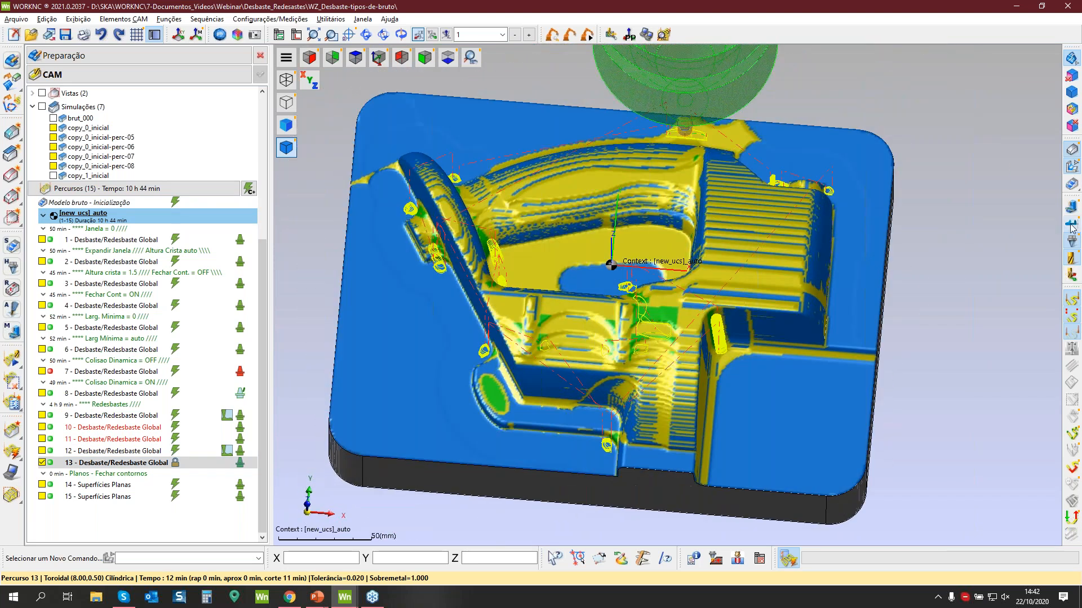
pyautogui.click(1072, 168)
pyautogui.moveTo(733, 426); pyautogui.dragTo(756, 416, button='middle')
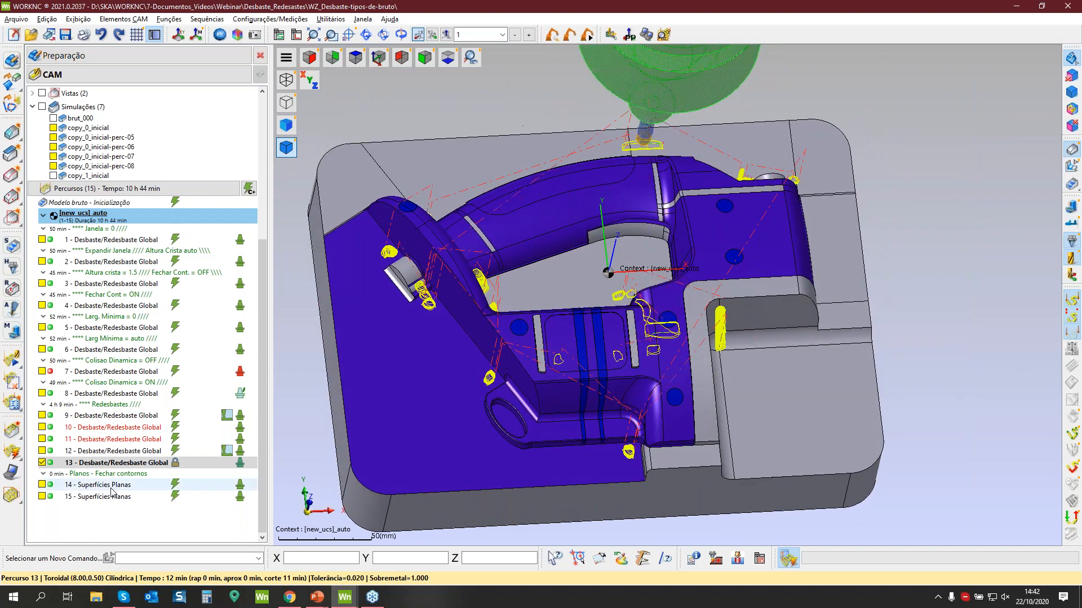
# Run the stock model calculation for toolpath 13 and calculate its Material Restante colour map.
pyautogui.click(13, 246)
pyautogui.click(1036, 528)
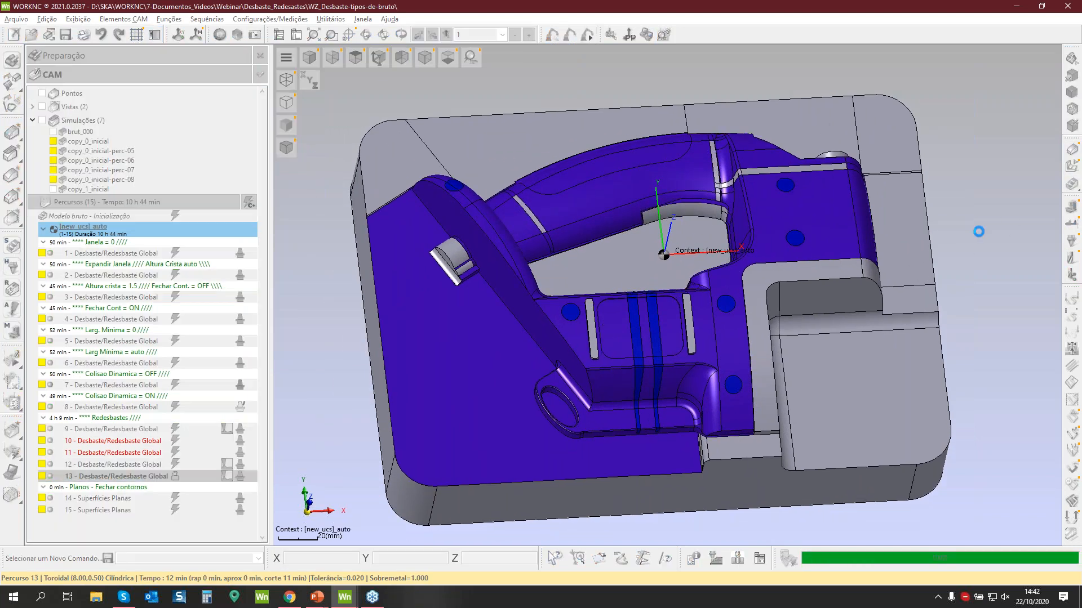
pyautogui.rightClick(1069, 168)
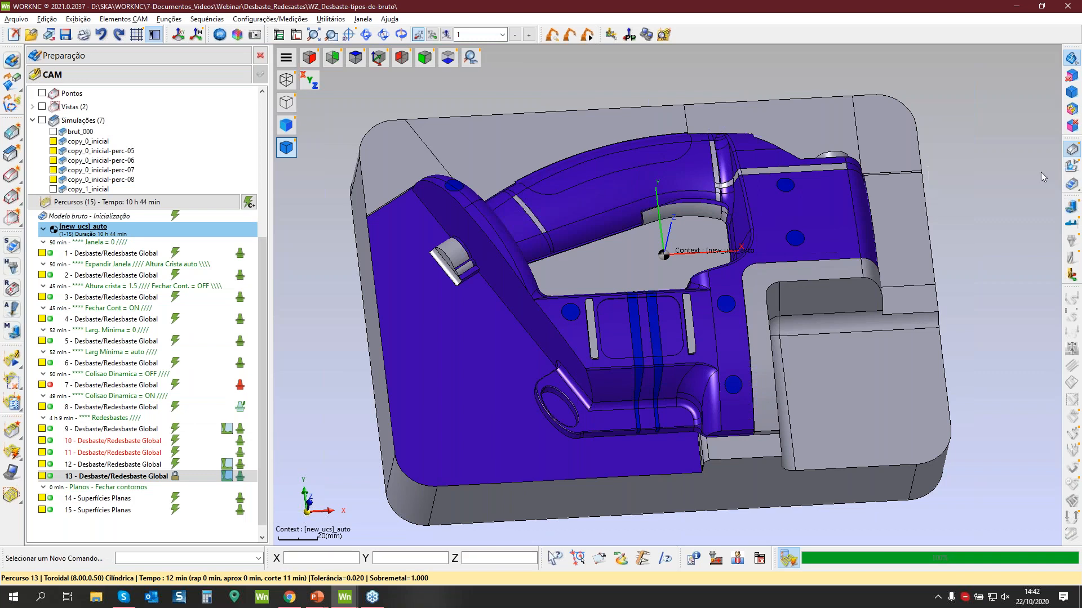
pyautogui.click(1043, 176)
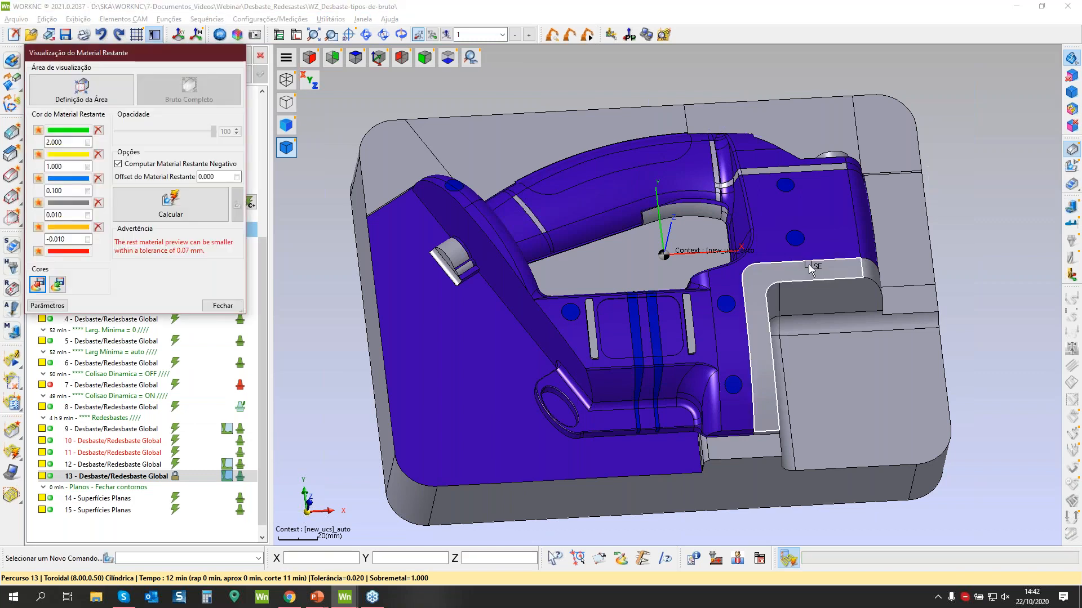
pyautogui.moveTo(809, 265)
pyautogui.mouseDown(button='middle')
pyautogui.moveTo(806, 280)
pyautogui.moveTo(809, 267)
pyautogui.mouseUp(button='middle')
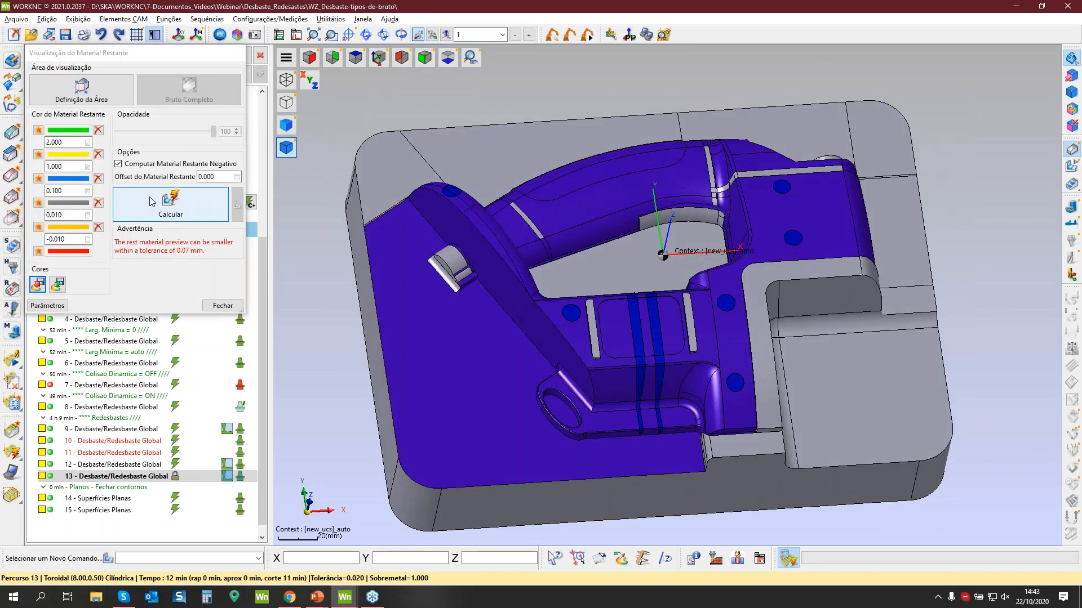
pyautogui.click(150, 198)
# Measure the leftover material after toolpath 13 in the corner between the handle and slanted rib, and close the Visualização do Material Restante dialog.
pyautogui.moveTo(799, 316); pyautogui.dragTo(748, 333, button='middle')
pyautogui.moveTo(675, 275); pyautogui.dragTo(607, 359, button='middle')
pyautogui.scroll(10, 749, 279)
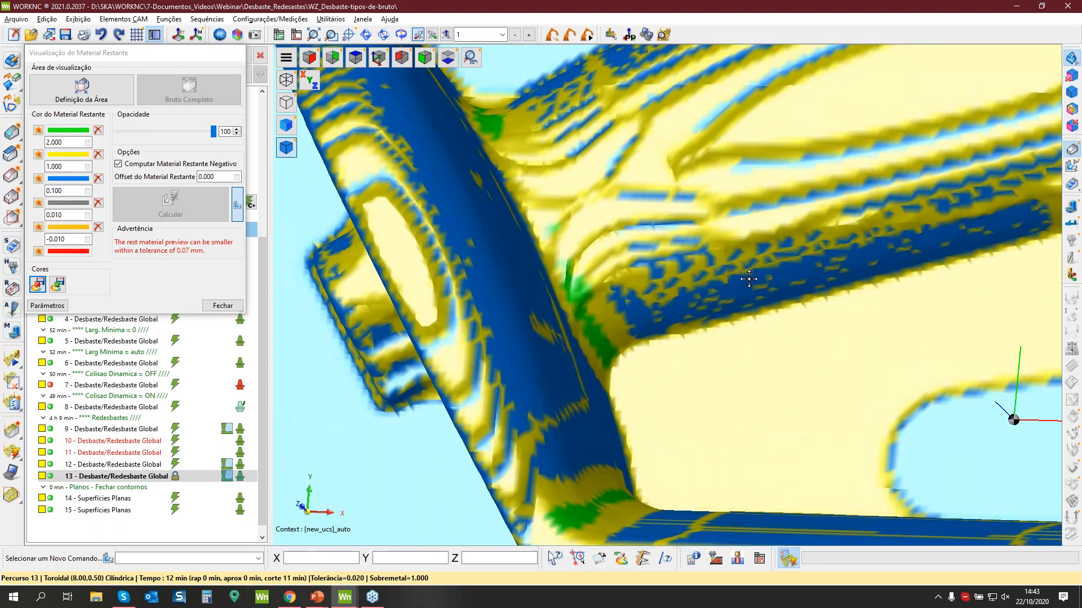
pyautogui.moveTo(749, 279); pyautogui.dragTo(707, 276, button='middle')
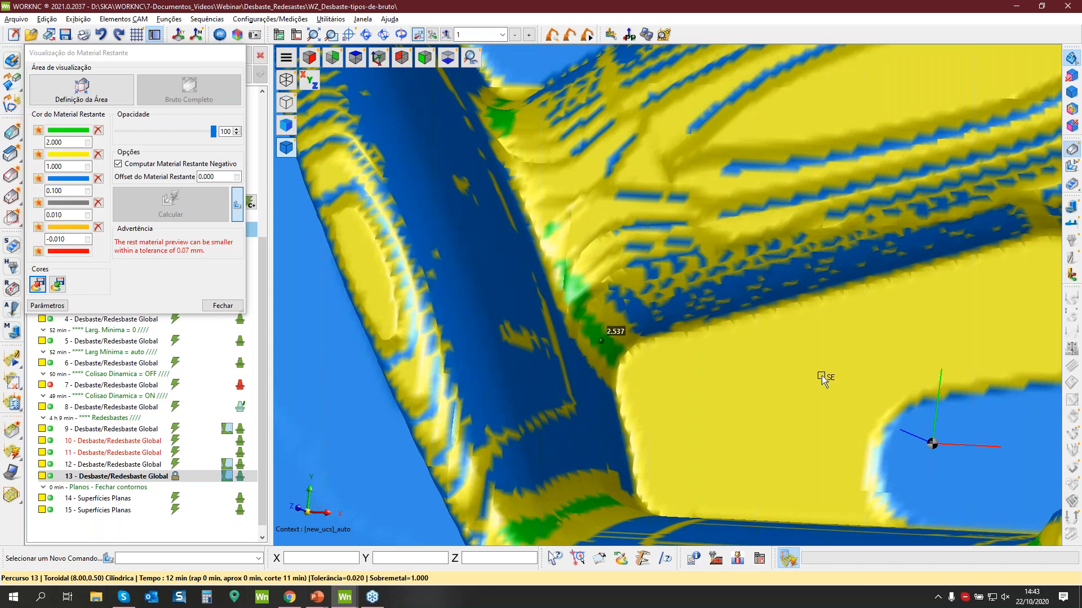
pyautogui.moveTo(596, 316); pyautogui.dragTo(624, 317, button='middle')
pyautogui.scroll(-3, 664, 348)
pyautogui.scroll(-5, 664, 347)
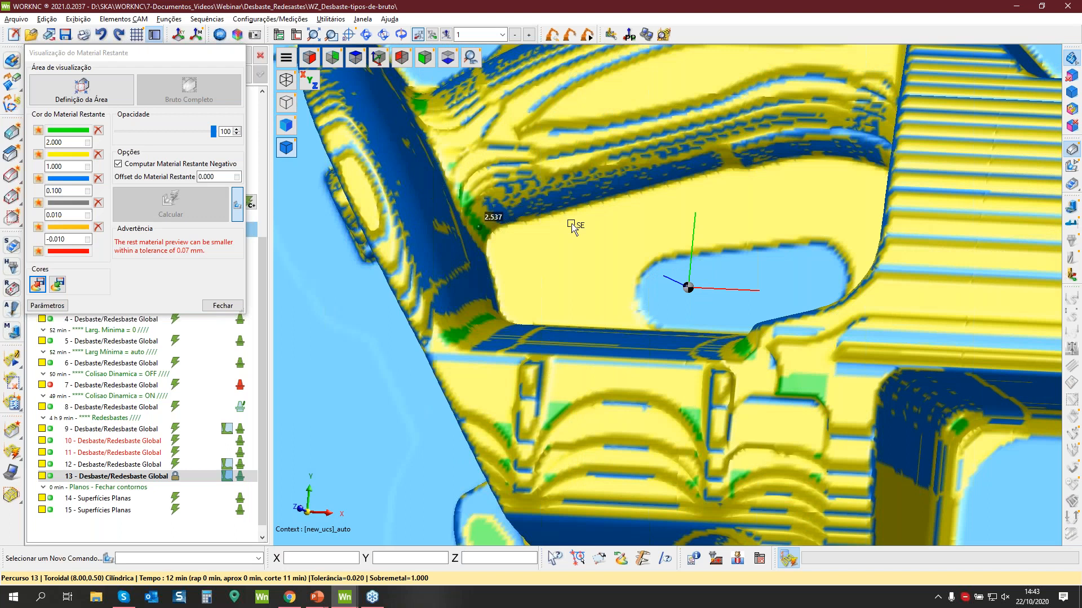
pyautogui.click(222, 306)
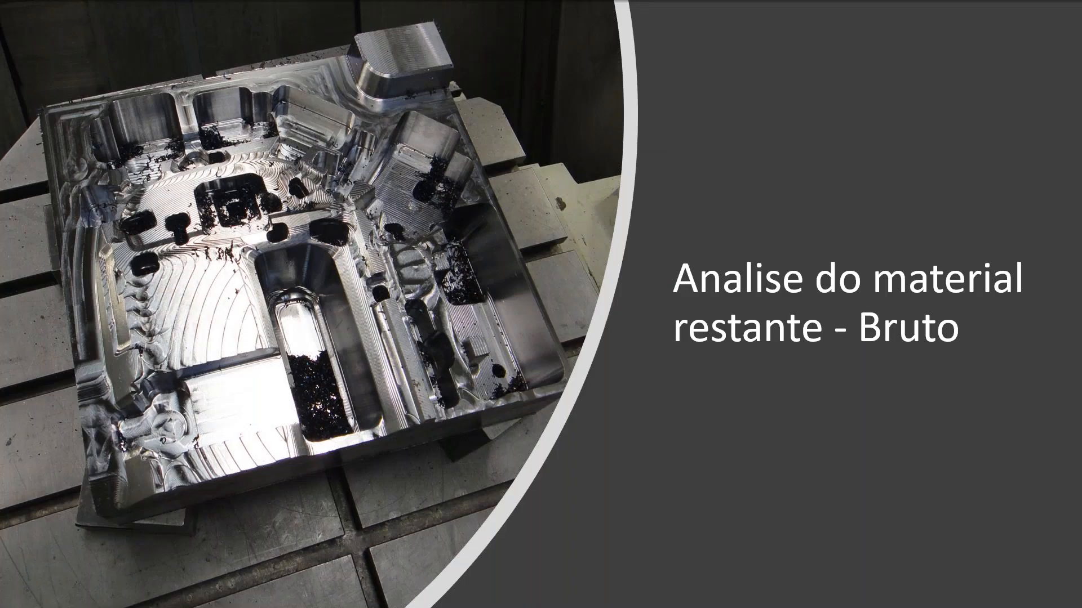
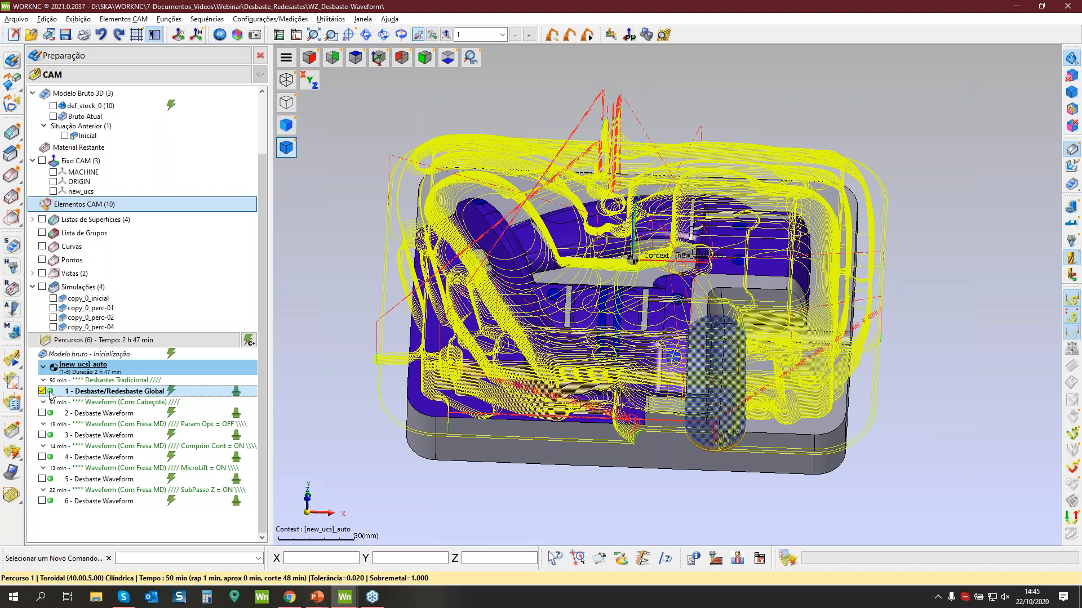
# Review toolpath 1's parameters without changes, and play part of its progressive display from the top at speed 1010.
pyautogui.doubleClick(52, 394)
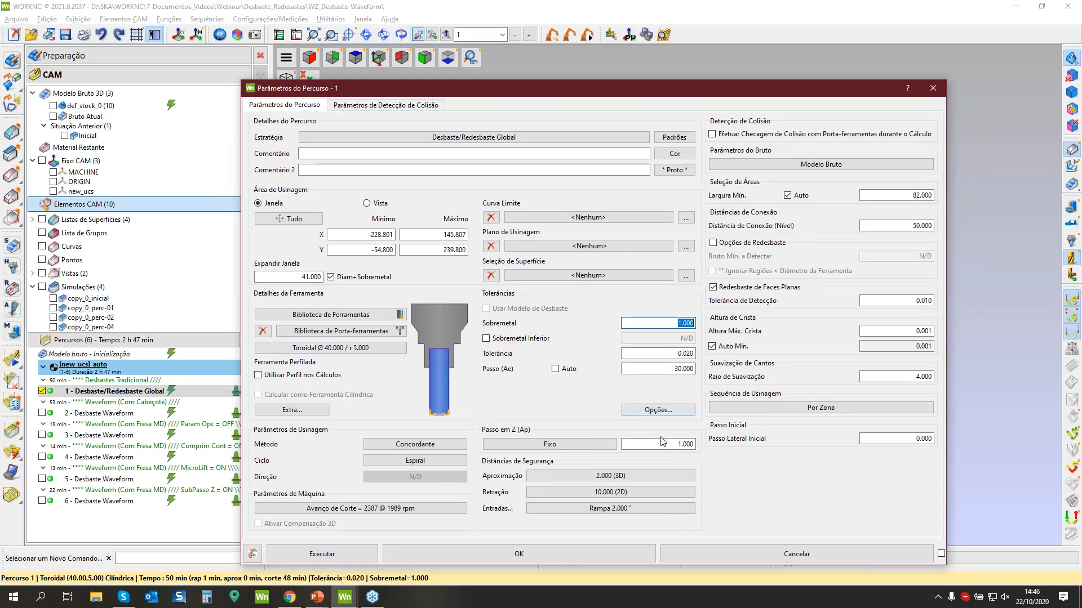
pyautogui.click(735, 554)
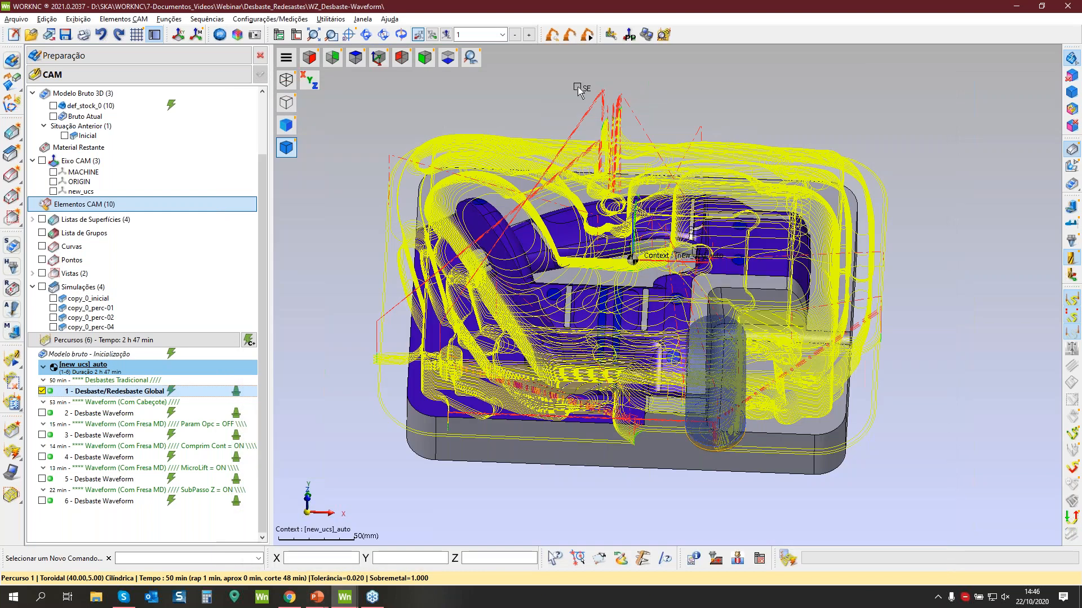
pyautogui.scroll(-2, 581, 119)
pyautogui.press('z')
pyautogui.scroll(3, 627, 299)
pyautogui.moveTo(626, 298); pyautogui.dragTo(614, 302, button='middle')
pyautogui.click(13, 358)
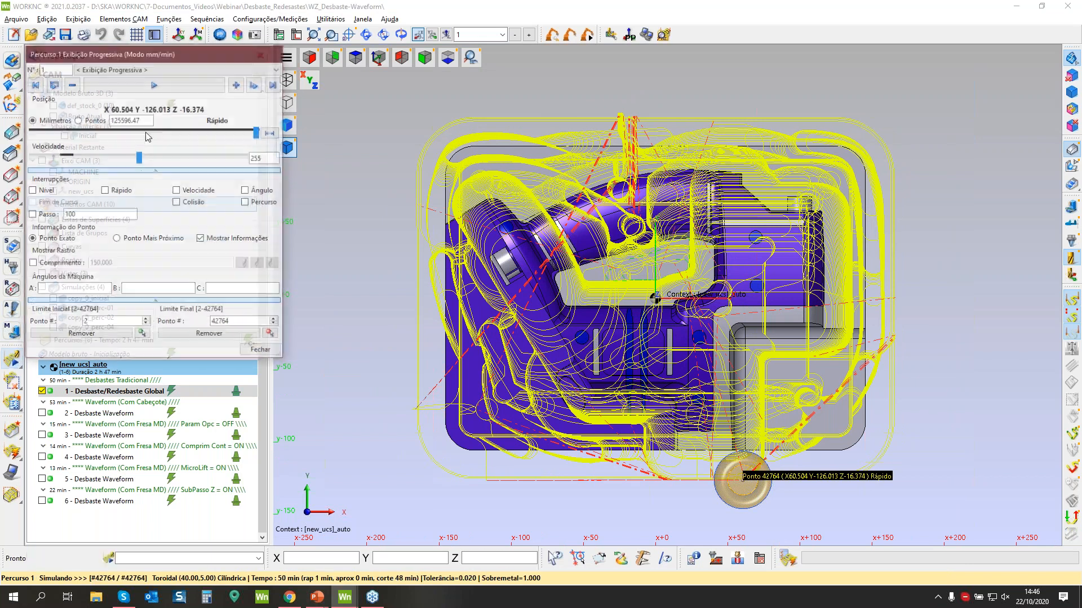
pyautogui.click(155, 86)
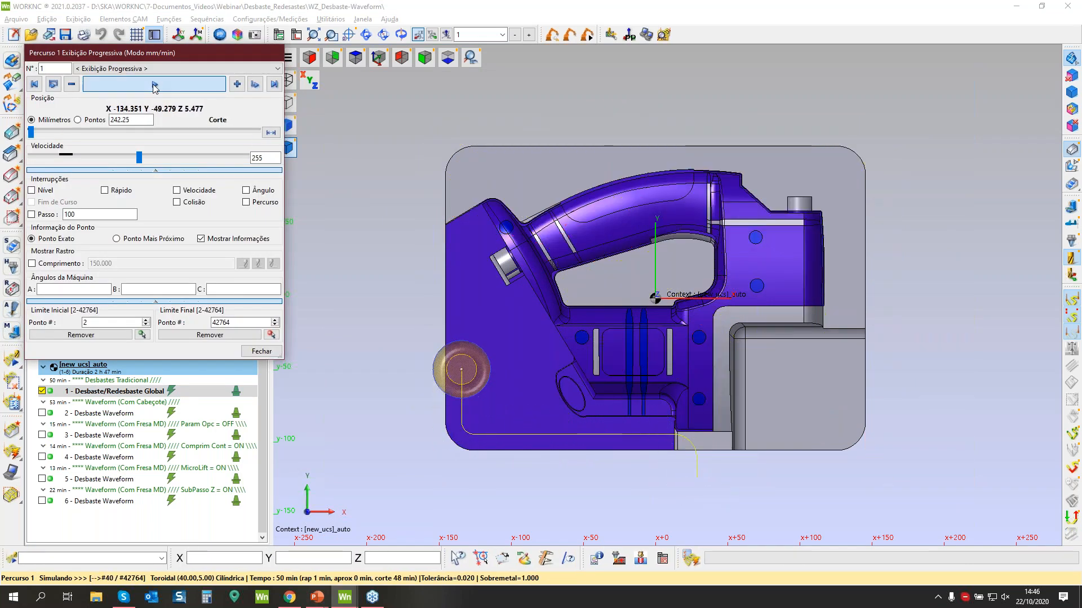
pyautogui.moveTo(139, 157); pyautogui.dragTo(207, 156)
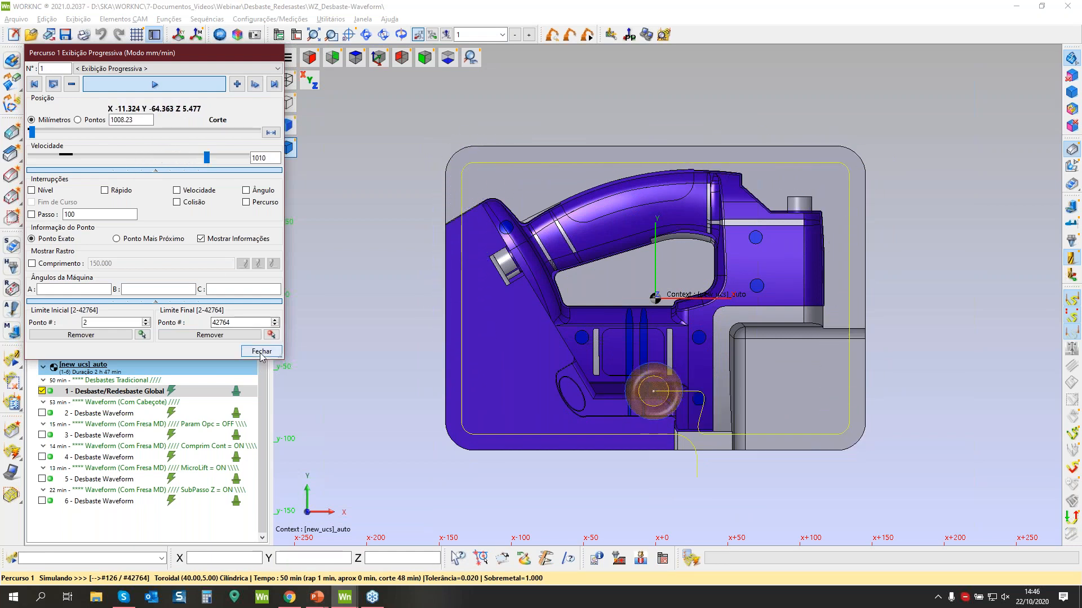
pyautogui.click(262, 352)
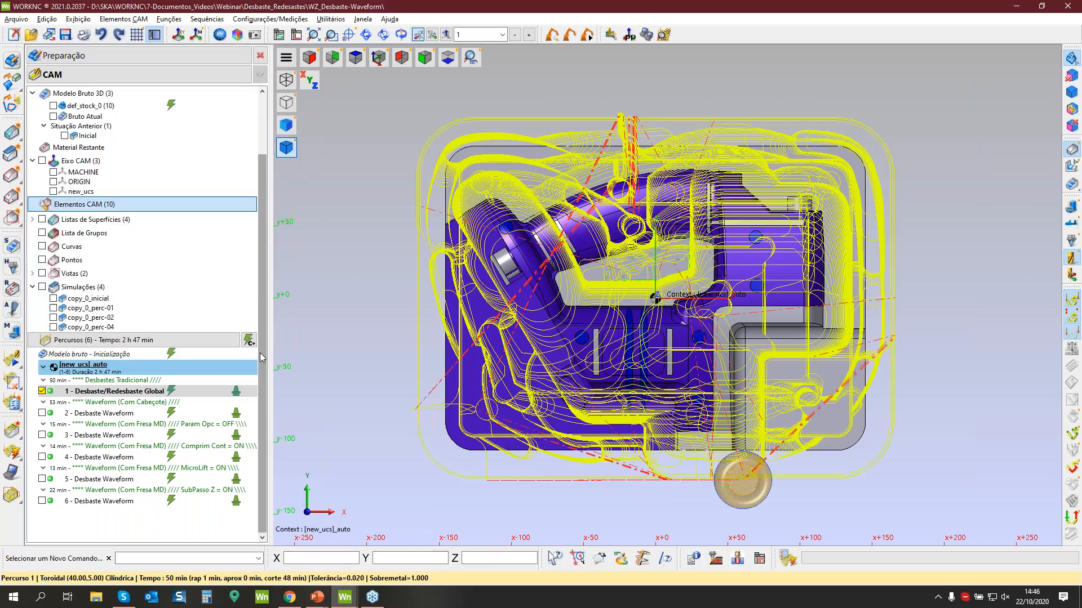
# Review toolpath 2's Desbaste Waveform strategy description and step parameters without changing them.
pyautogui.doubleClick(49, 416)
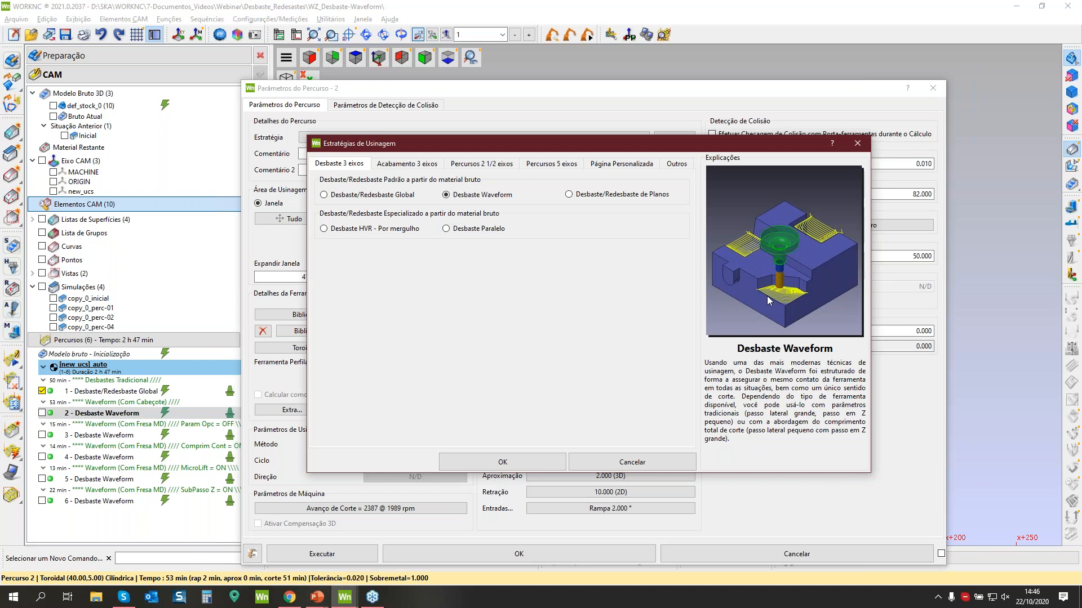
pyautogui.click(615, 463)
pyautogui.click(691, 445)
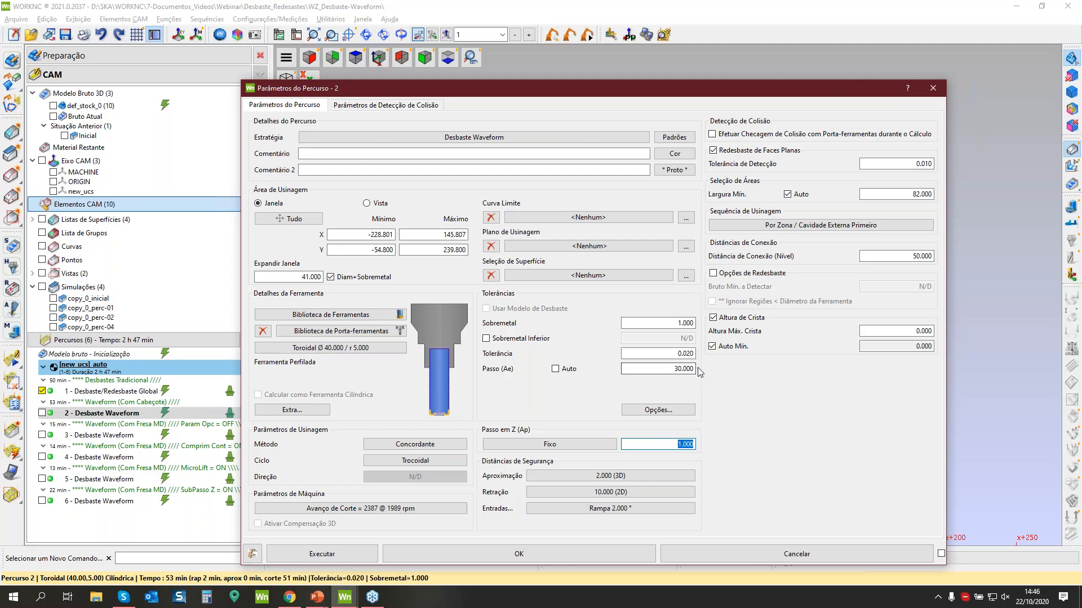
pyautogui.click(726, 550)
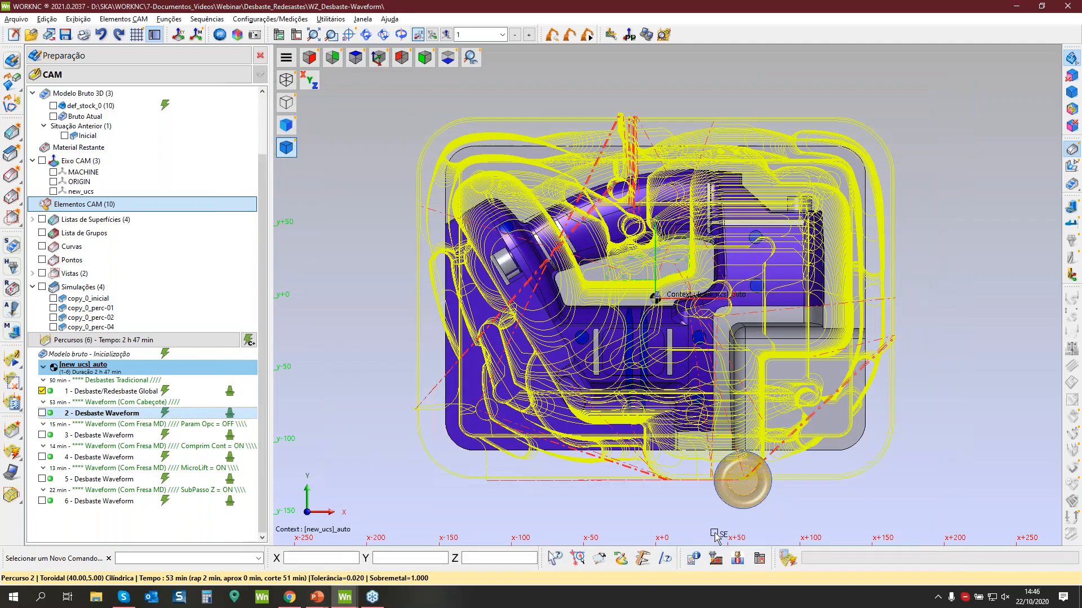
# Recheck toolpath 2's Passo (Ae) and Passo em Z settings, and compare its displayed cutting paths with toolpath 1.
pyautogui.moveTo(667, 342); pyautogui.dragTo(701, 303, button='middle')
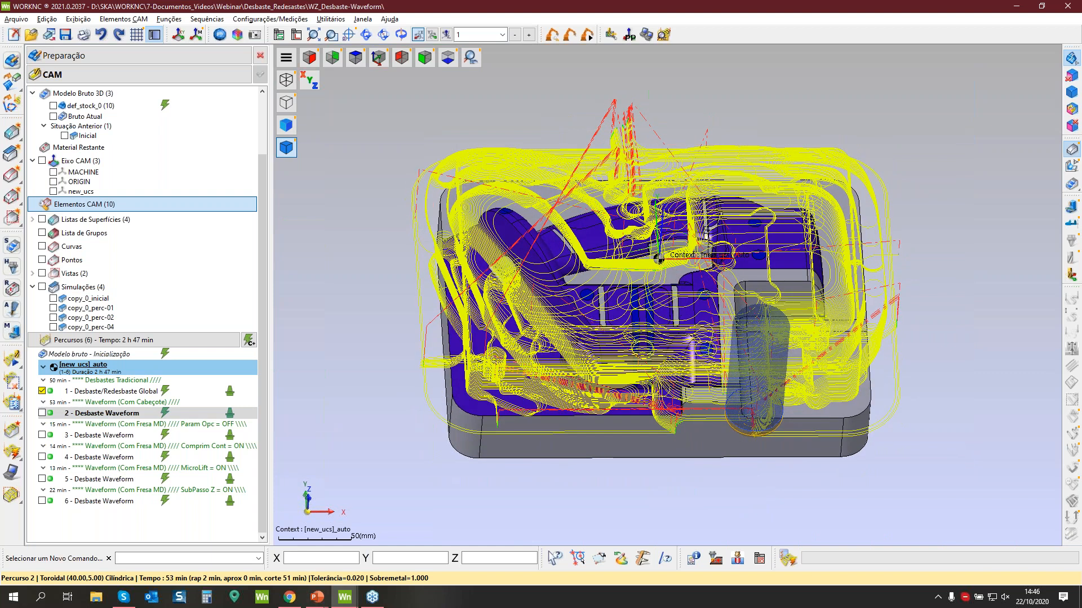
pyautogui.scroll(3, 694, 266)
pyautogui.scroll(2, 694, 266)
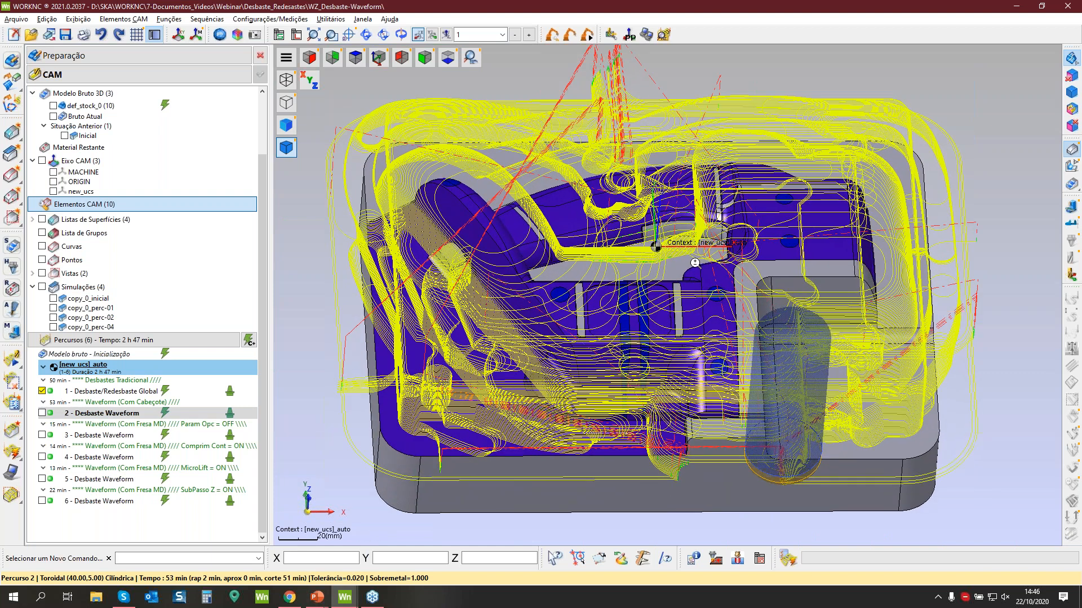
pyautogui.scroll(-2, 694, 262)
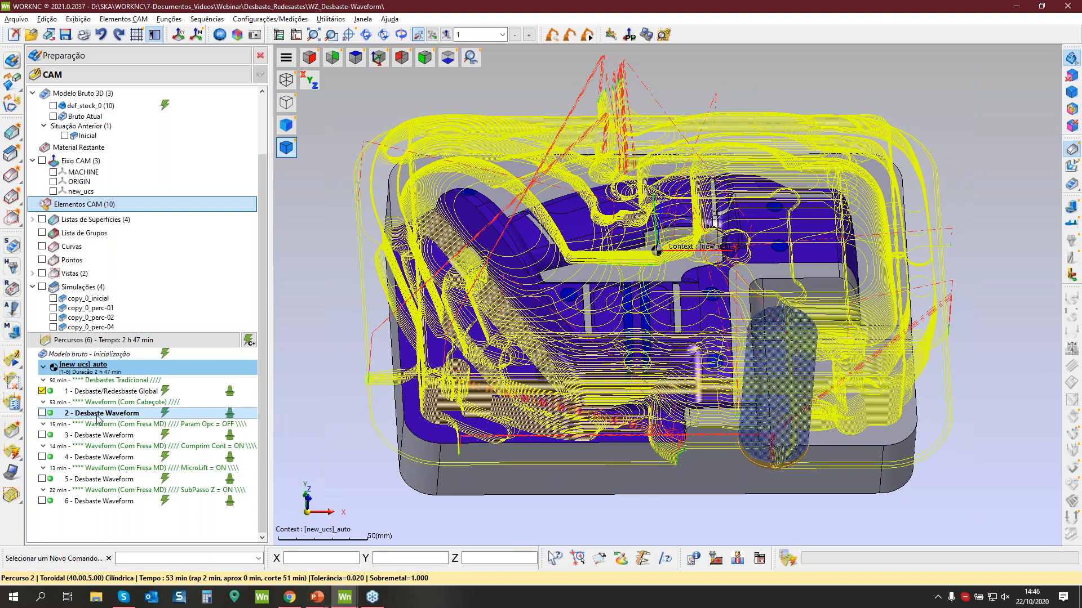
pyautogui.click(97, 418)
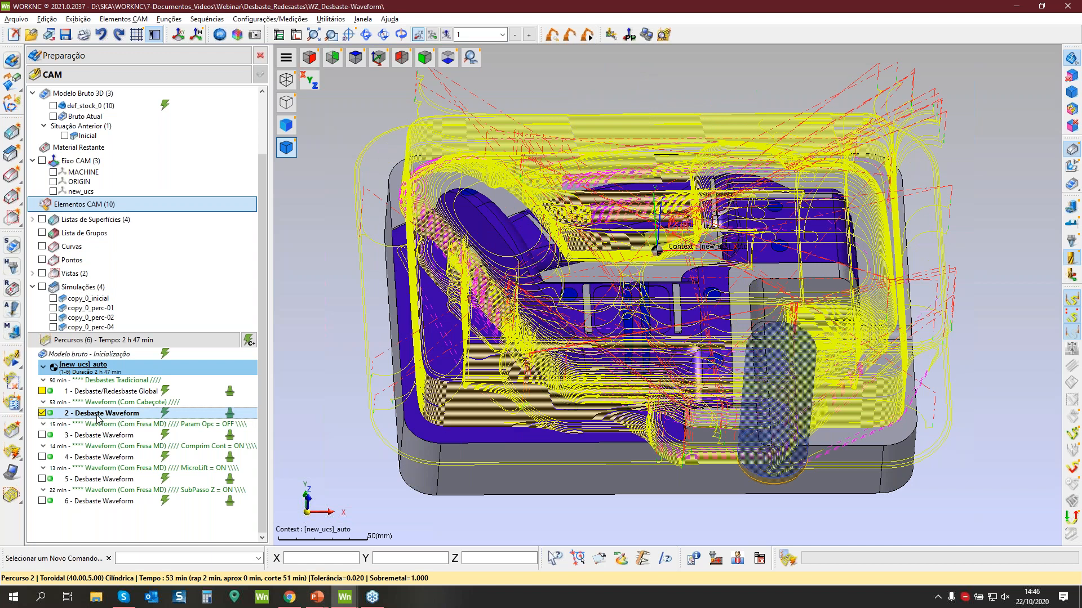
pyautogui.doubleClick(52, 418)
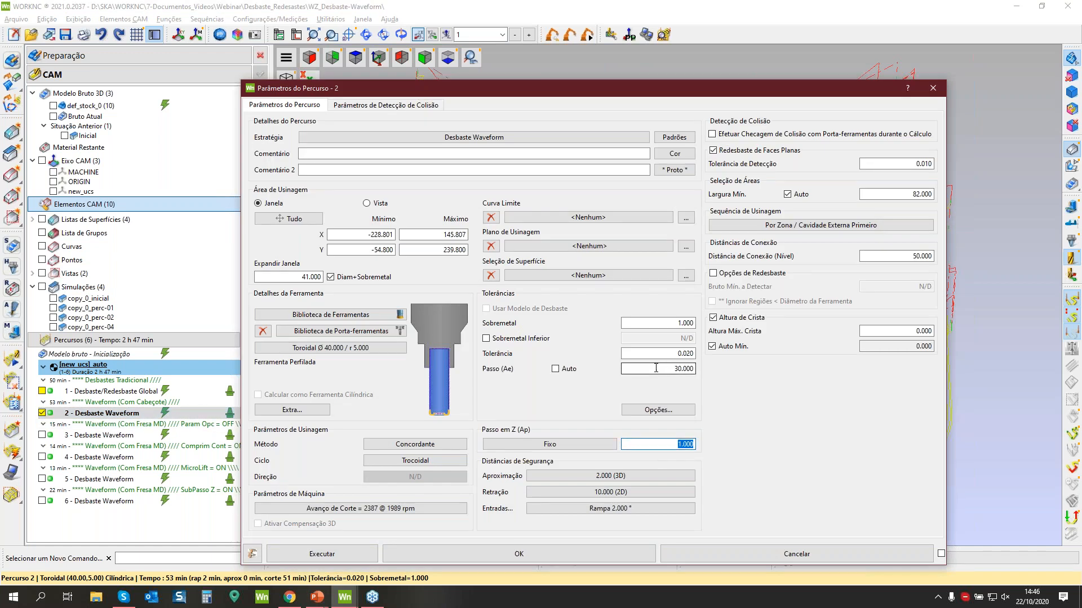
pyautogui.click(713, 555)
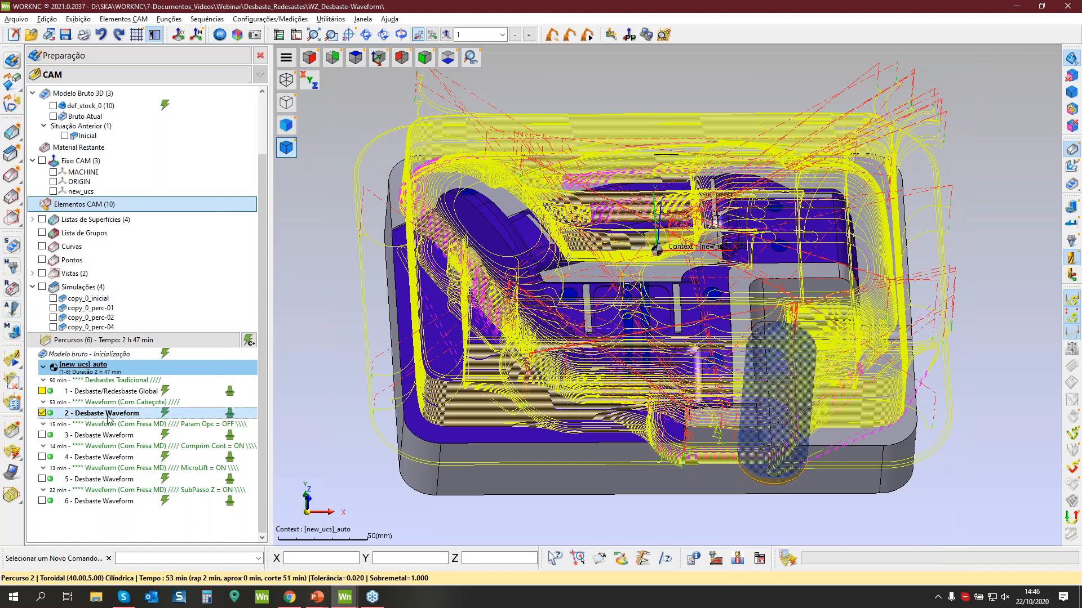
pyautogui.click(112, 394)
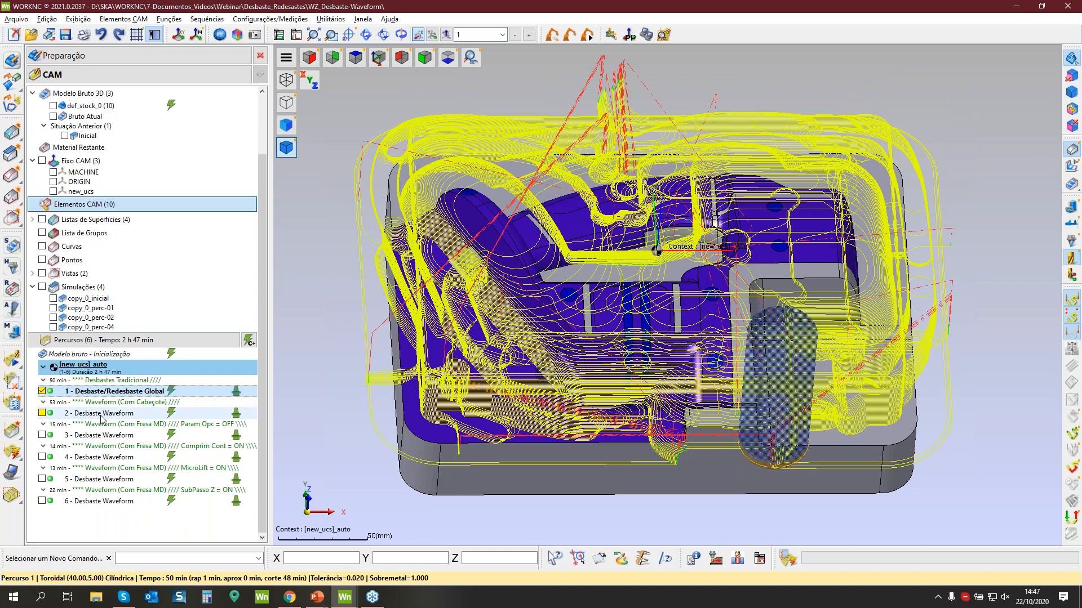
pyautogui.click(102, 416)
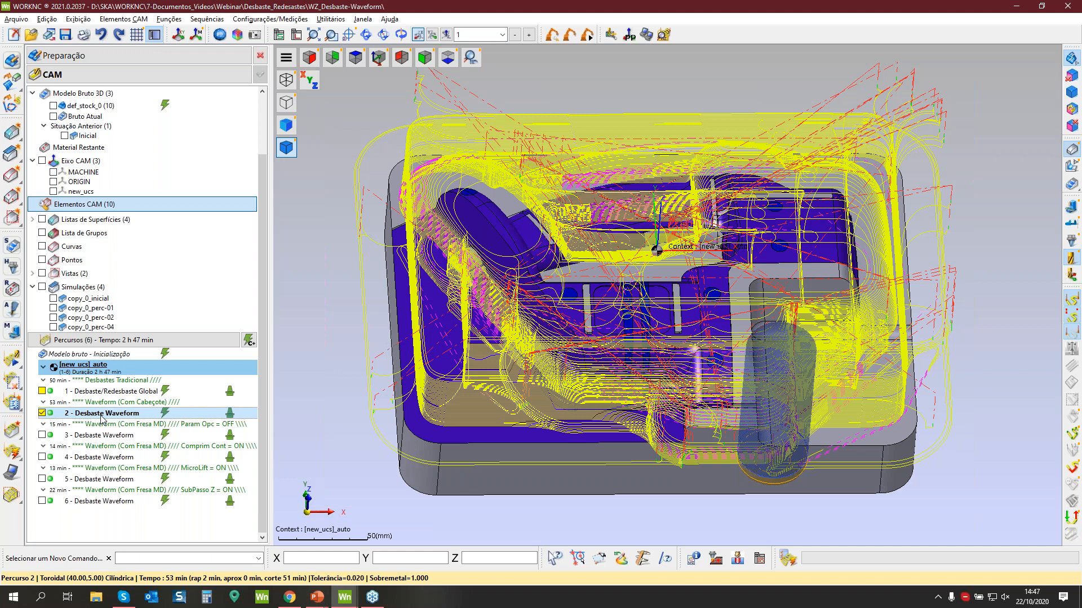
# Inspect toolpath 2 from the top and review the Passo (Ae) setting in its parameters without changes.
pyautogui.press('z')
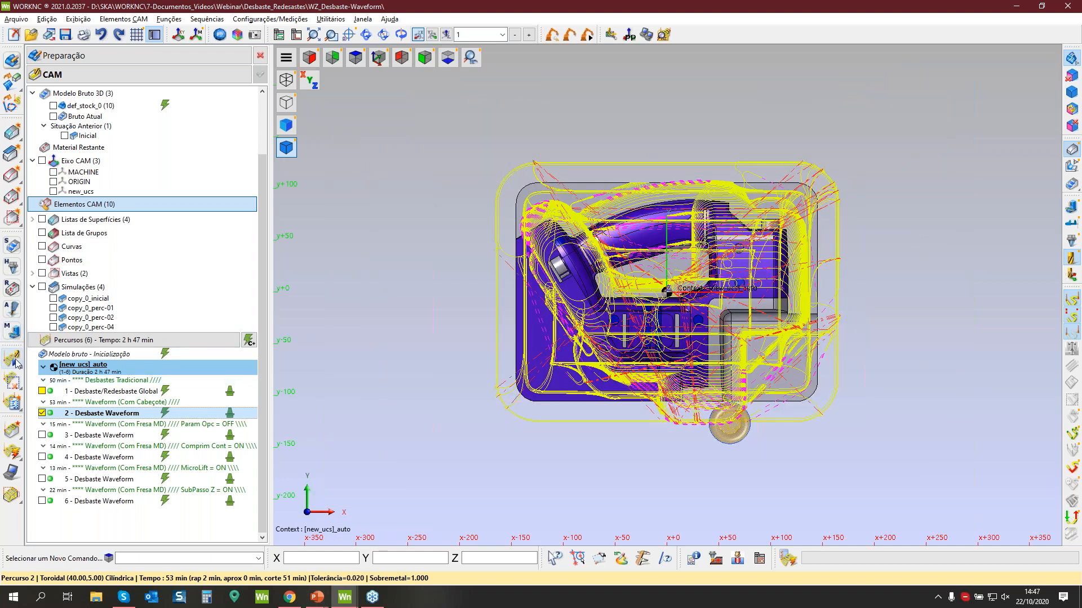
pyautogui.click(15, 360)
pyautogui.click(266, 352)
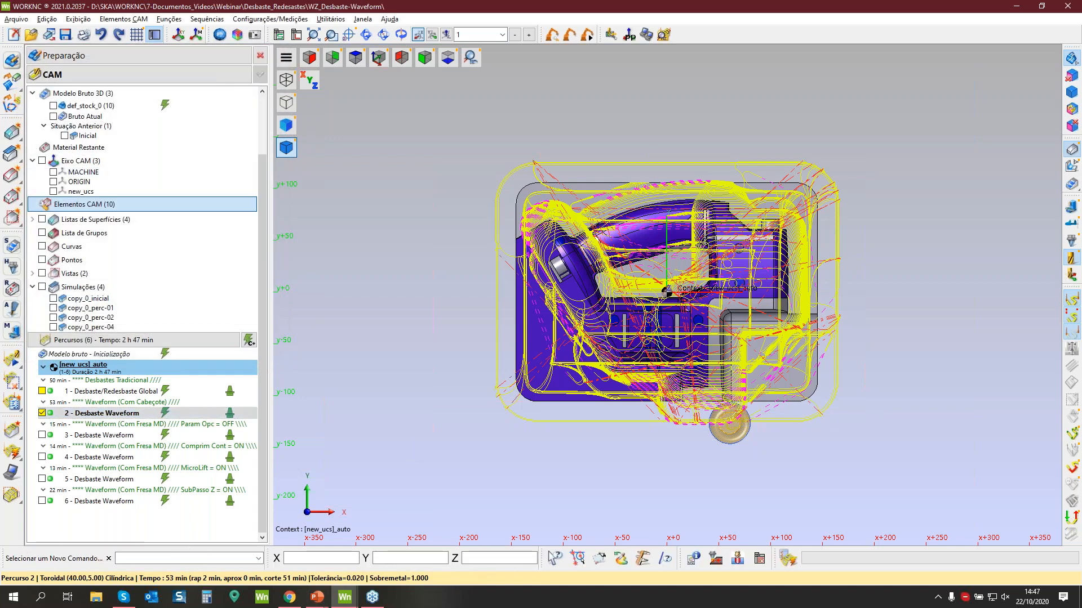
pyautogui.scroll(2, 371, 441)
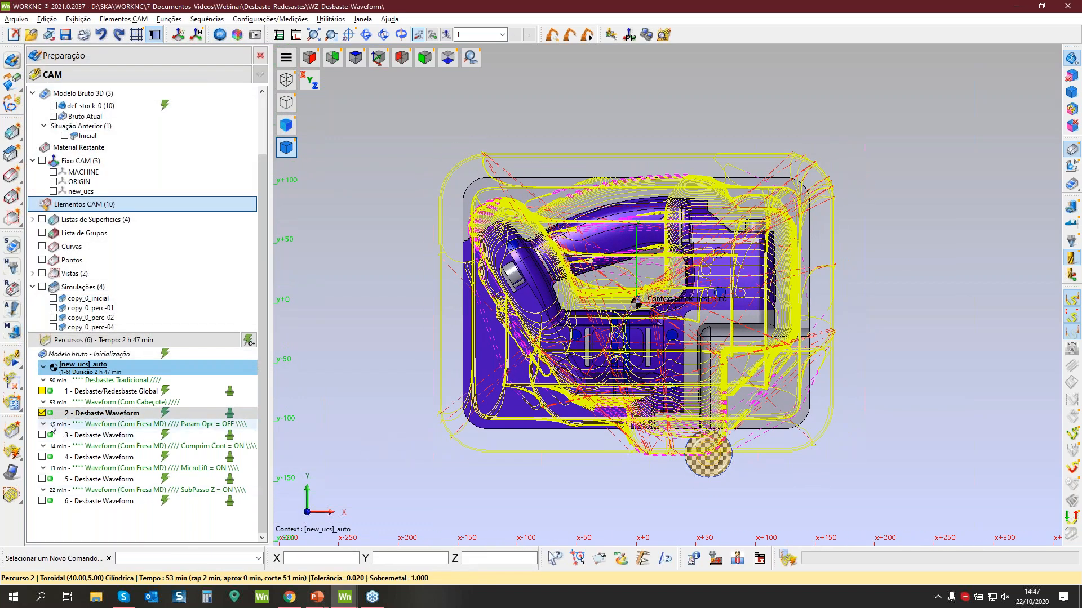
pyautogui.doubleClick(54, 415)
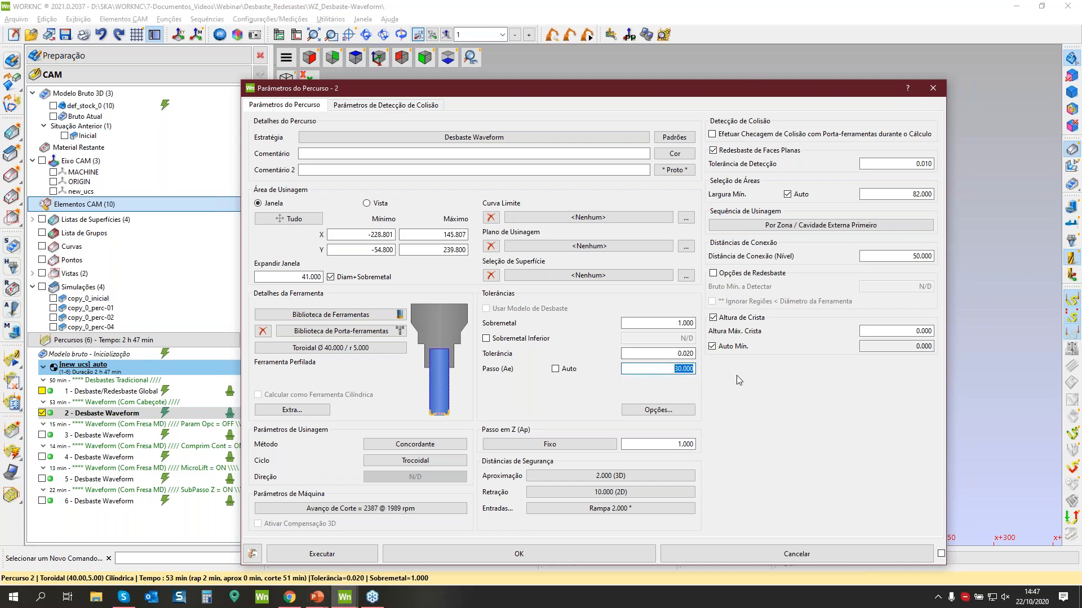
pyautogui.click(708, 553)
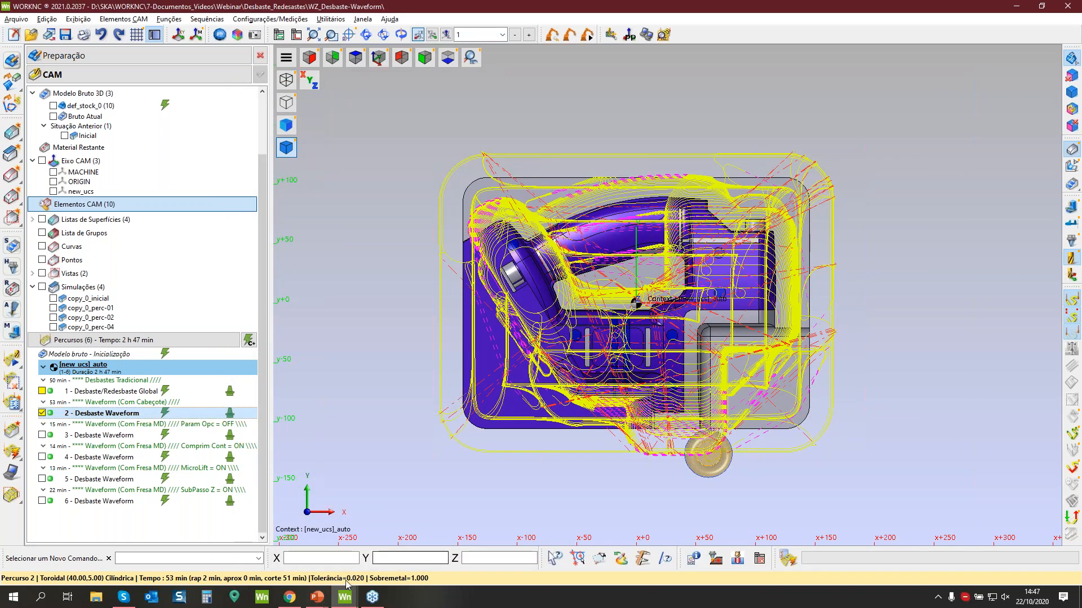
# Switch to the PowerPoint presentation to show the roughing video slide, end the slide show, and return to WORKNC.
pyautogui.click(325, 597)
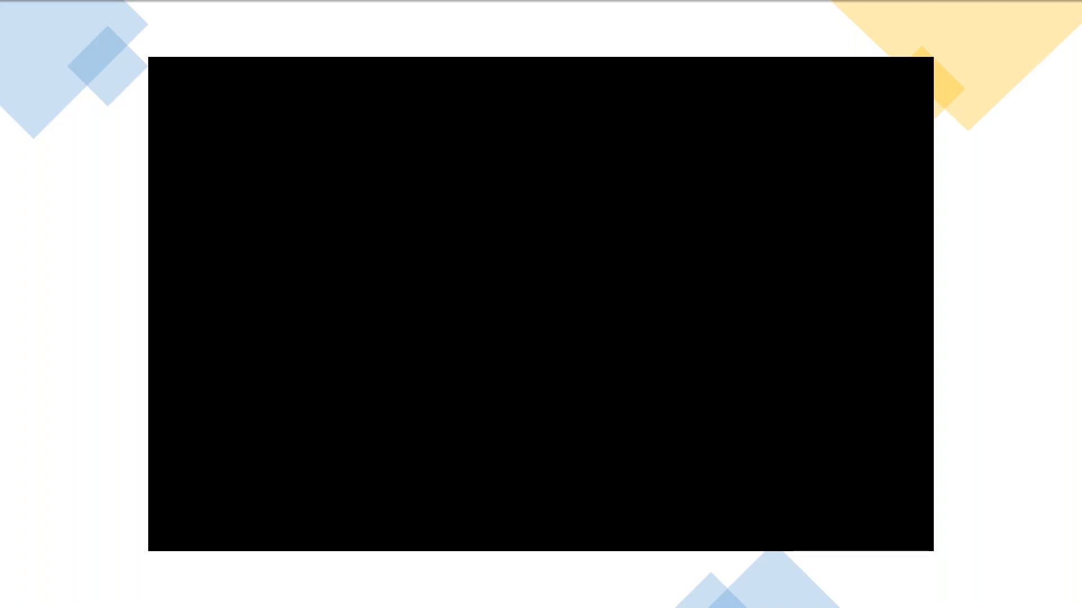
pyautogui.press('Escape')
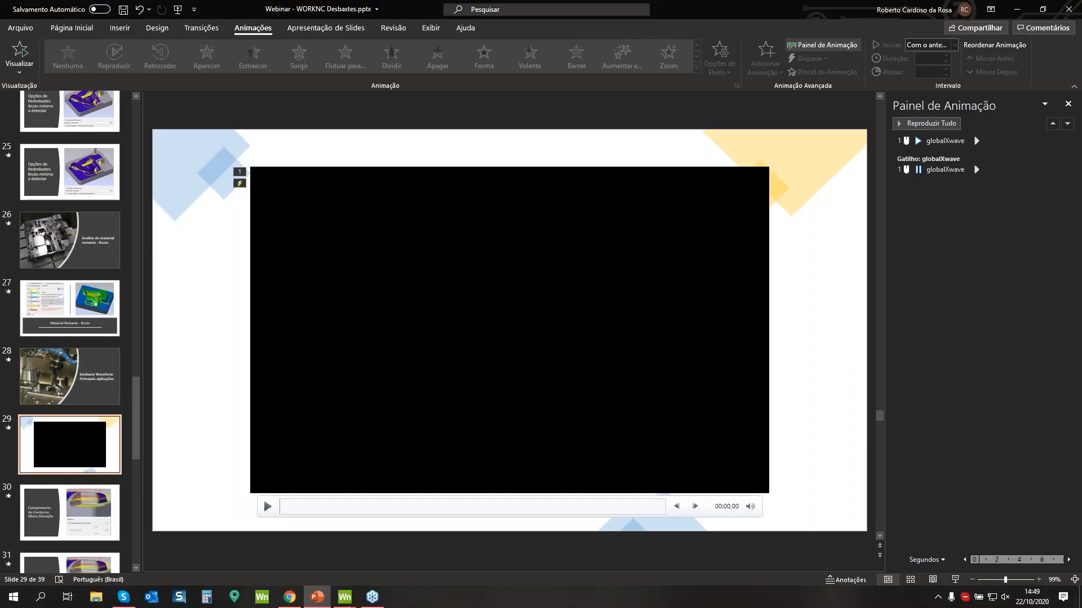
pyautogui.click(1018, 13)
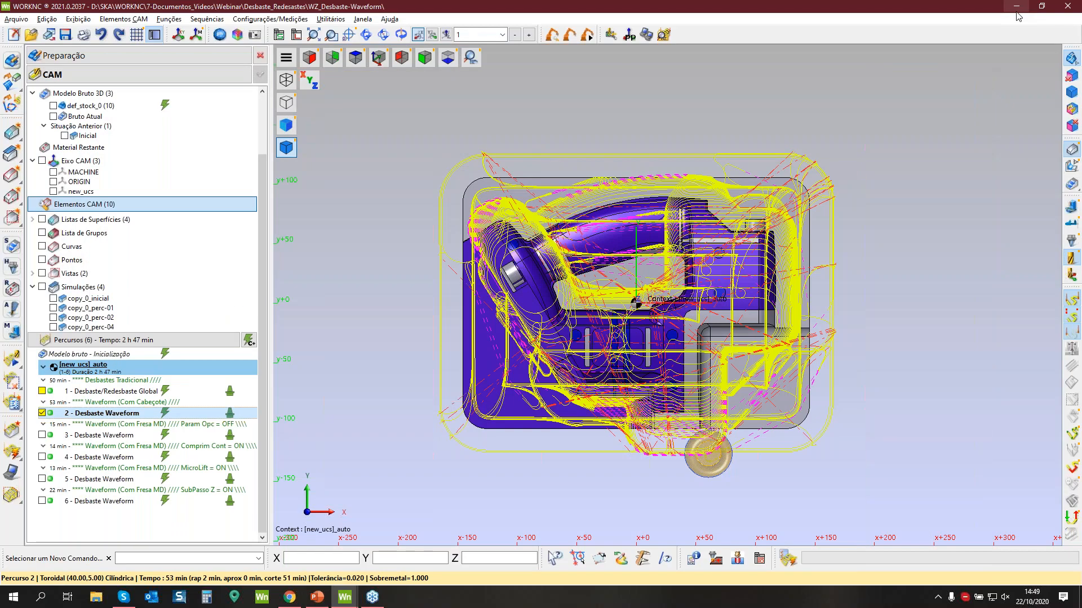
# Display toolpaths 1 and 2 in turn and examine the Waveform paths of toolpath 2 from a tilted angle.
pyautogui.click(93, 391)
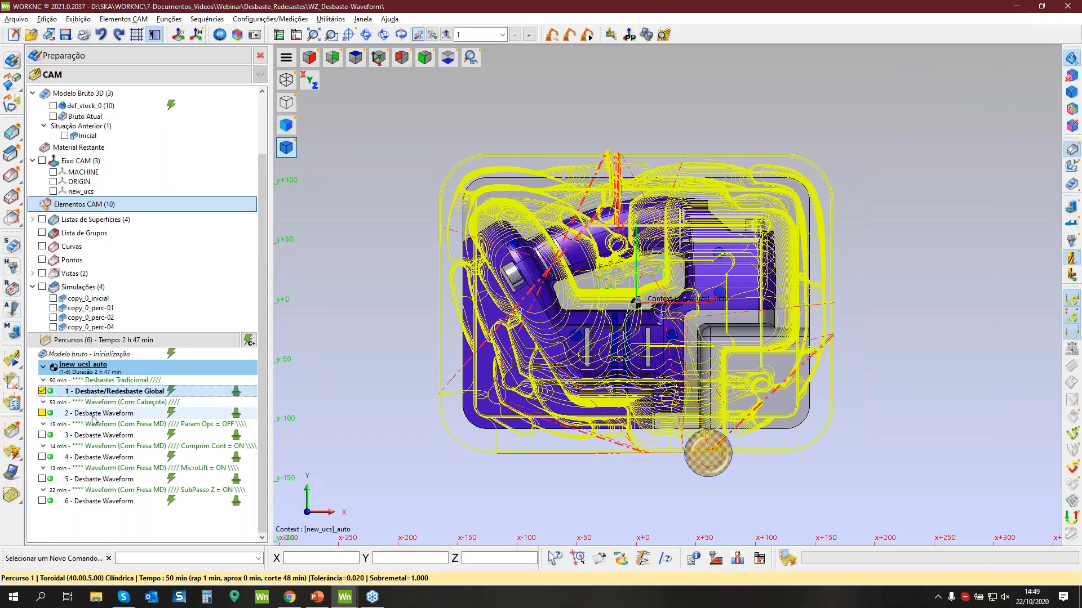
pyautogui.click(94, 415)
pyautogui.moveTo(703, 421); pyautogui.dragTo(690, 334, button='middle')
pyautogui.scroll(2, 689, 360)
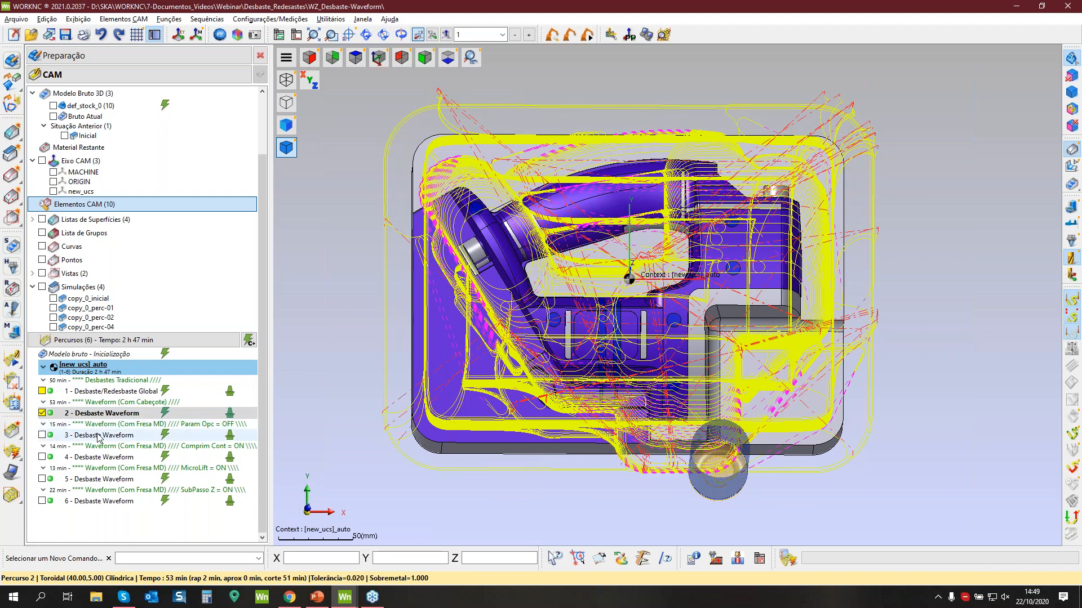
# Display toolpath 3 and simulate its material removal on the copy_0_inicial.s3d block at speed 70000.
pyautogui.moveTo(99, 438)
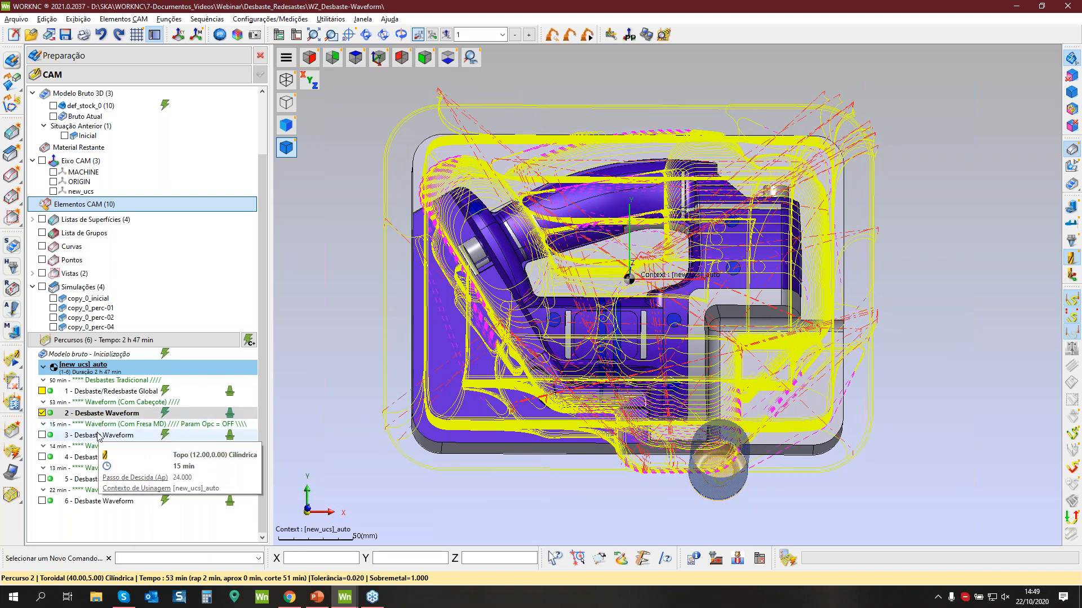
pyautogui.click(99, 436)
pyautogui.moveTo(605, 422); pyautogui.dragTo(468, 406, button='middle')
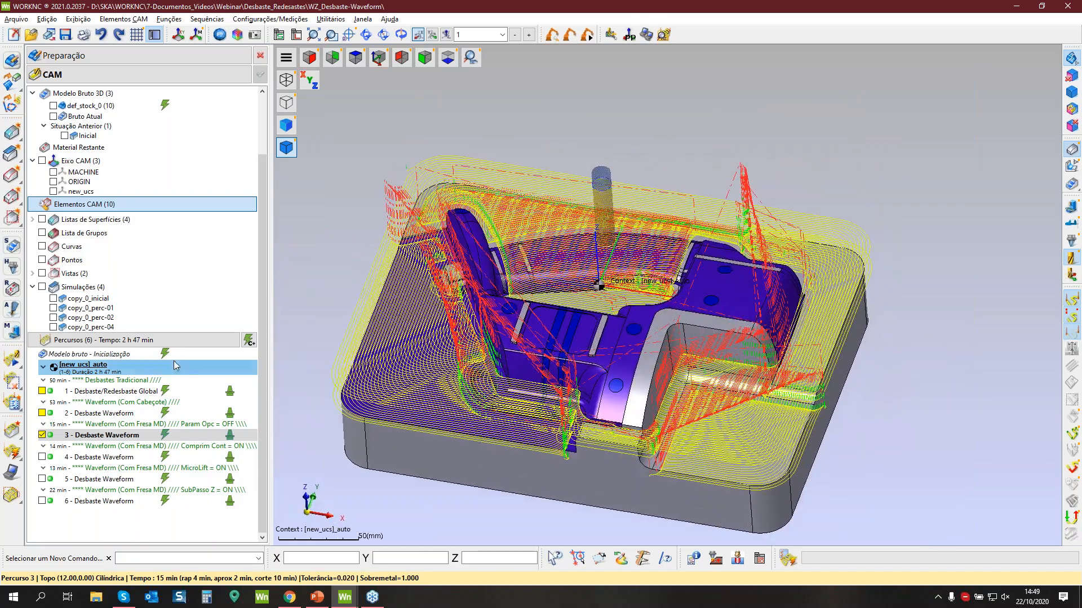
pyautogui.click(7, 361)
pyautogui.click(131, 68)
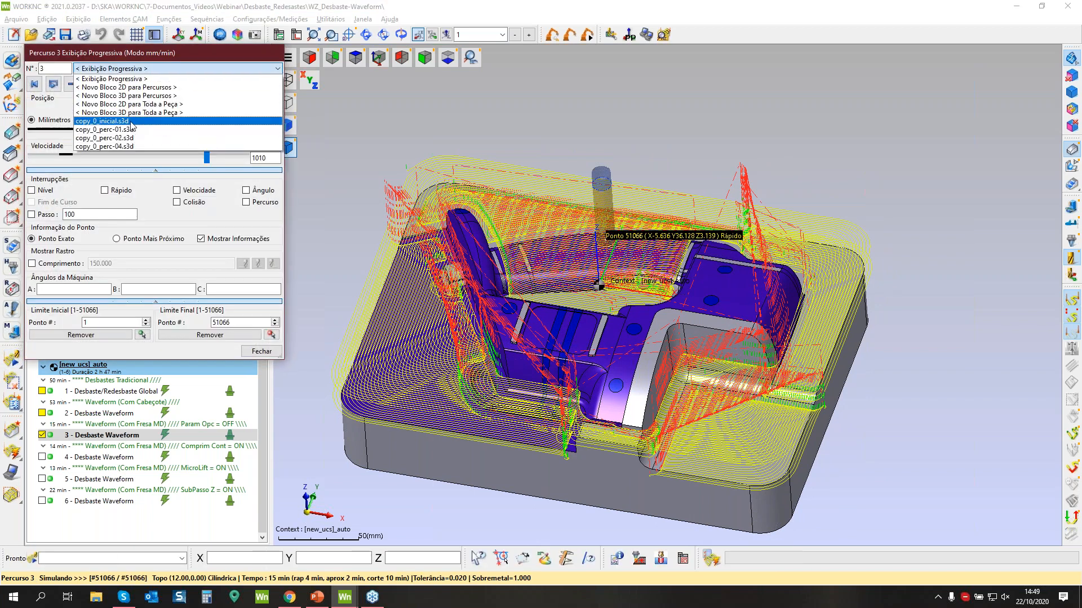
pyautogui.click(131, 121)
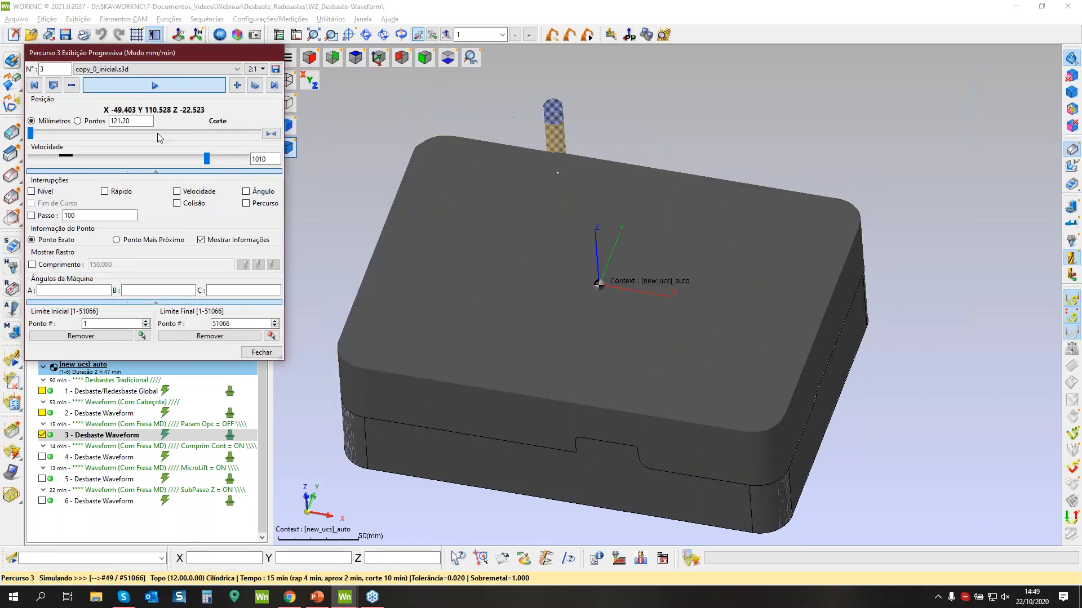
pyautogui.moveTo(206, 159); pyautogui.dragTo(250, 162)
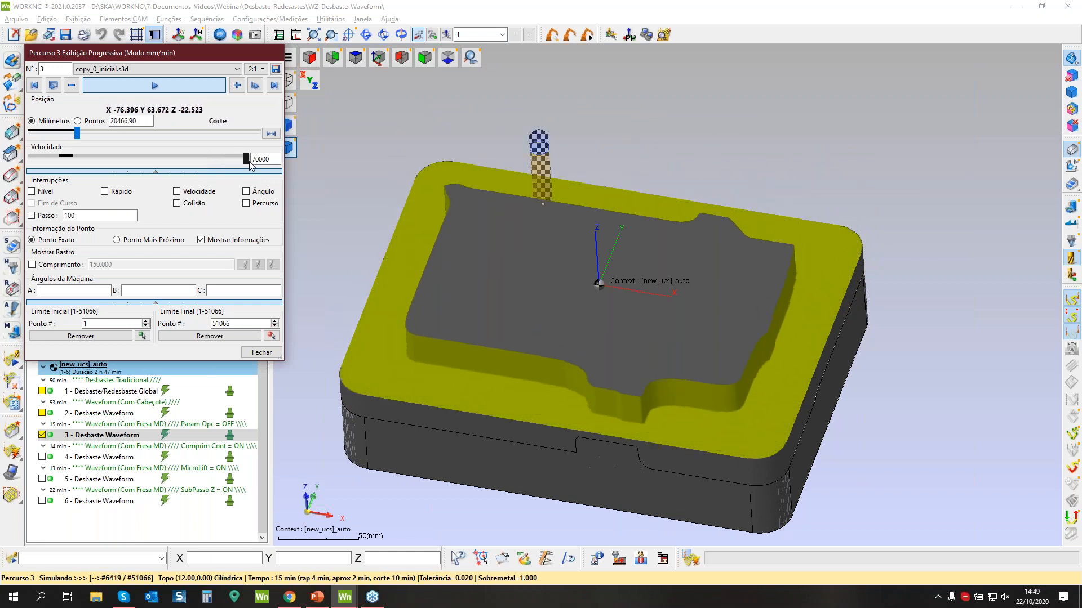
# Close the simulation without saving the block modifications, and hide toolpath 3.
pyautogui.click(267, 353)
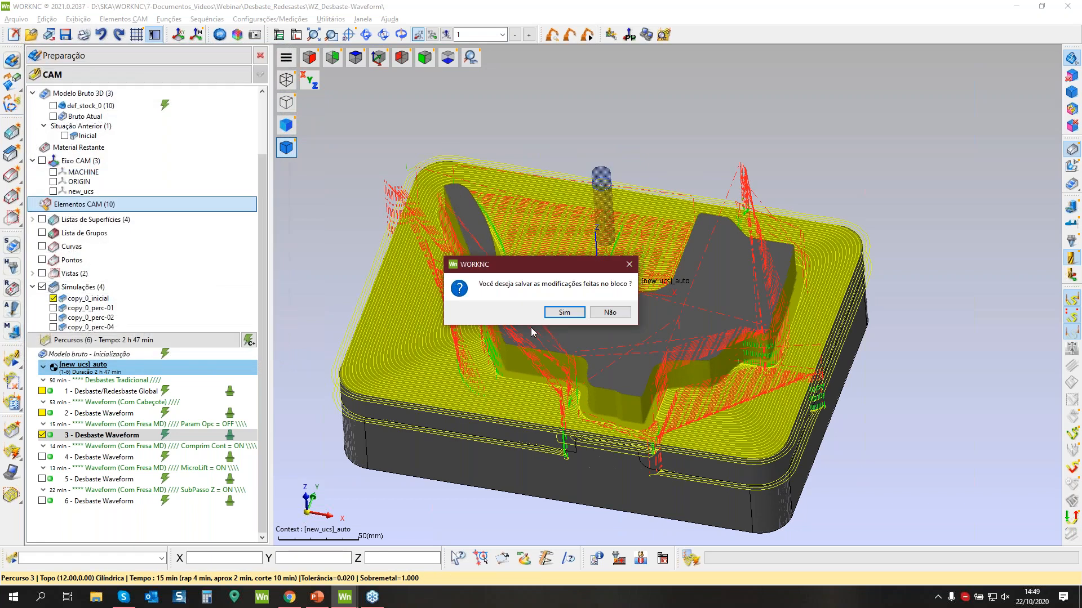
pyautogui.click(605, 319)
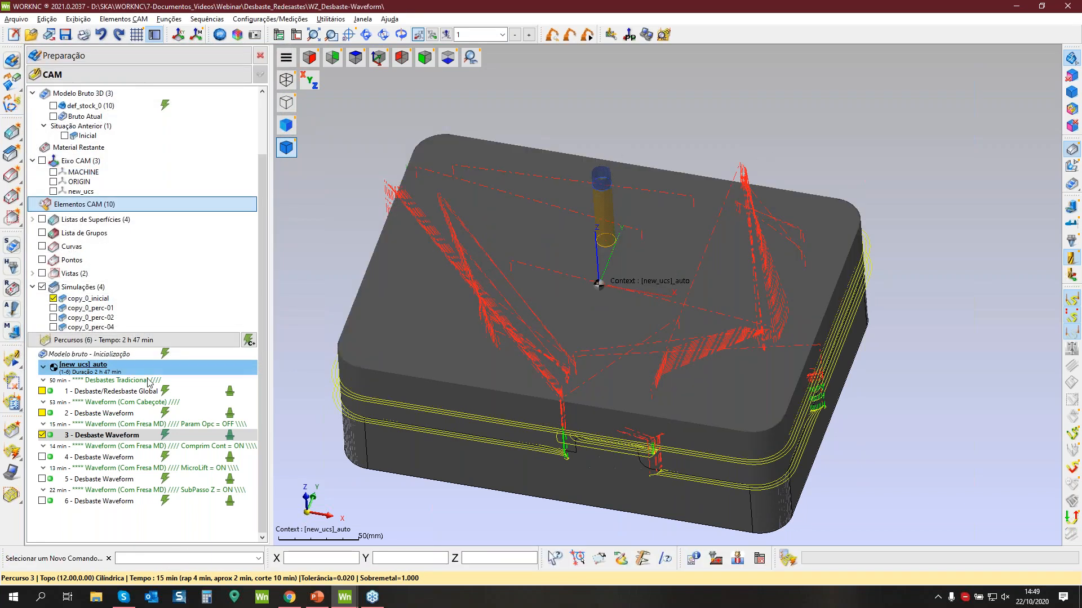
pyautogui.click(41, 435)
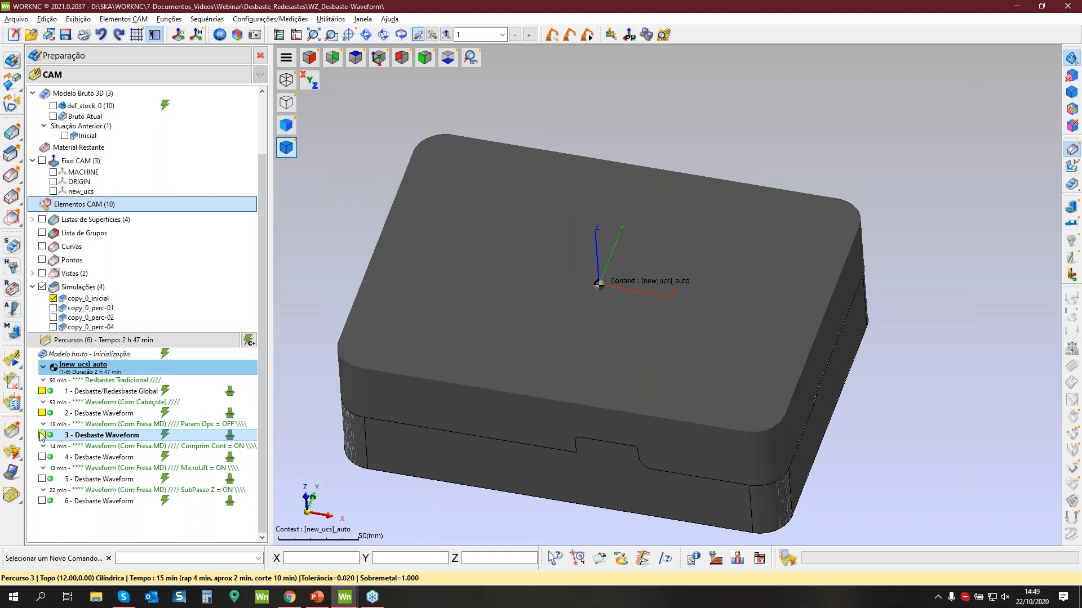
# Hide the copy_0_inicial simulation block to expose the part model from a tilted angle.
pyautogui.click(53, 298)
pyautogui.scroll(2, 592, 383)
pyautogui.moveTo(592, 383); pyautogui.dragTo(638, 319, button='middle')
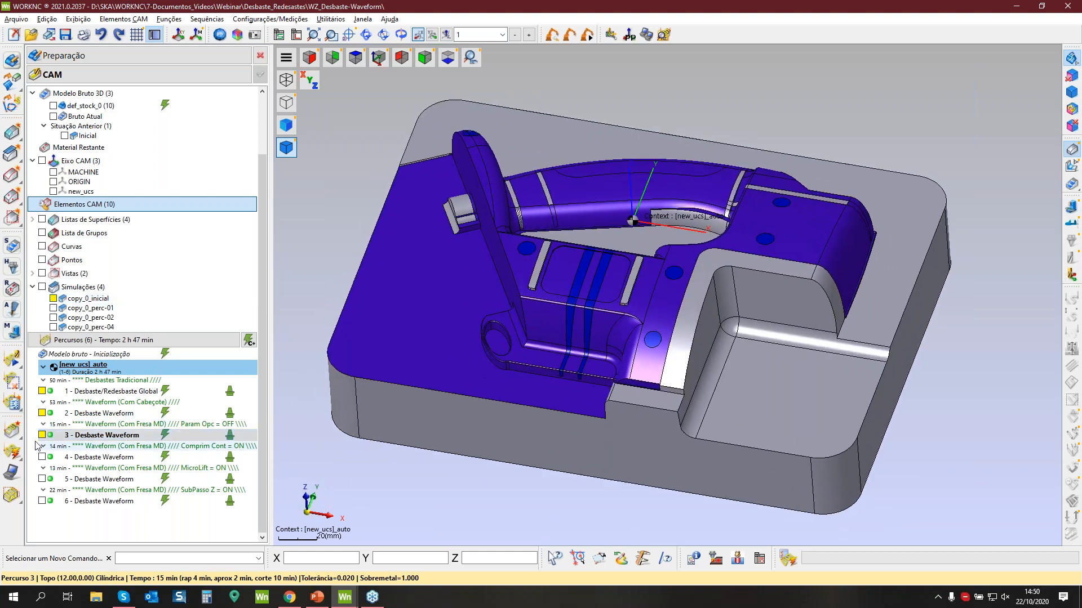
# Display toolpath 3 and examine its retract and return moves close up in the open pocket.
pyautogui.moveTo(51, 439)
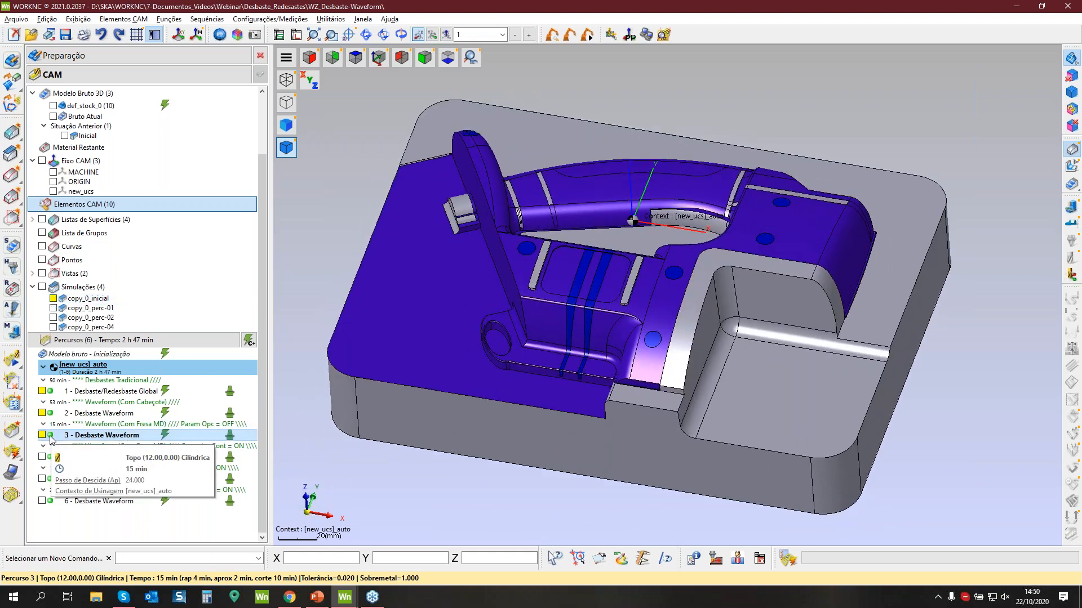
pyautogui.doubleClick(94, 440)
pyautogui.moveTo(647, 394); pyautogui.dragTo(719, 376, button='middle')
pyautogui.scroll(5, 719, 376)
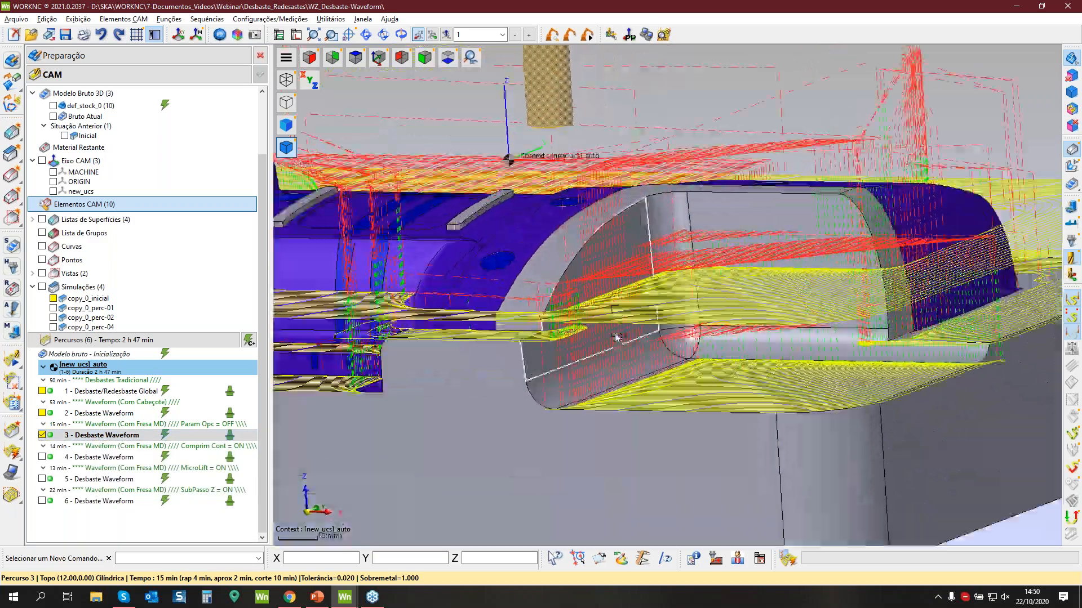
pyautogui.scroll(5, 721, 293)
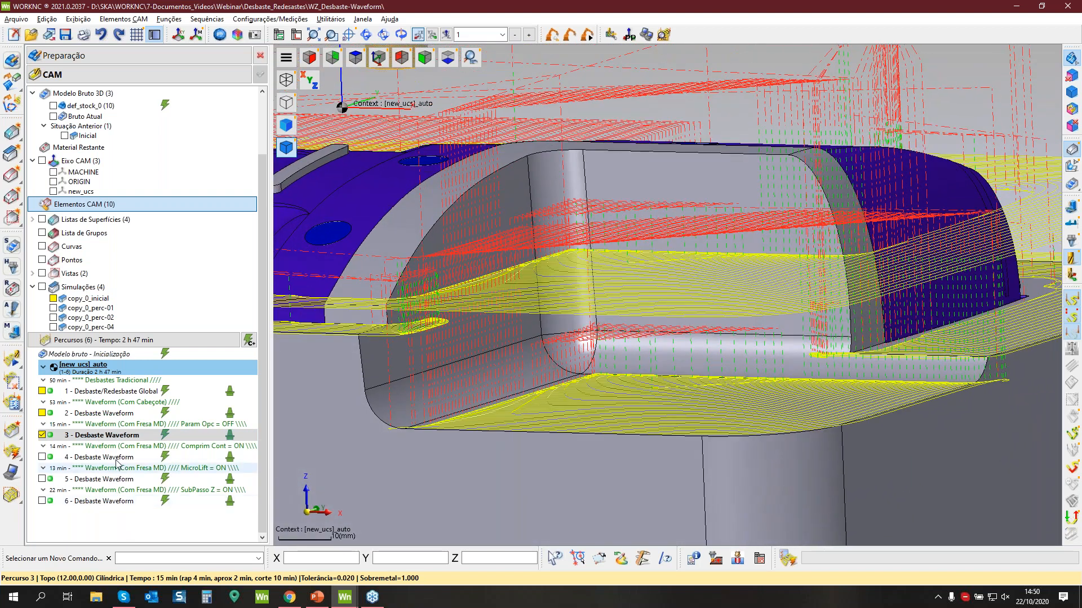
# Review the Comprimento do Contorno setting in toolpath 4's tool movement parameters, and close them without changes.
pyautogui.doubleClick(55, 460)
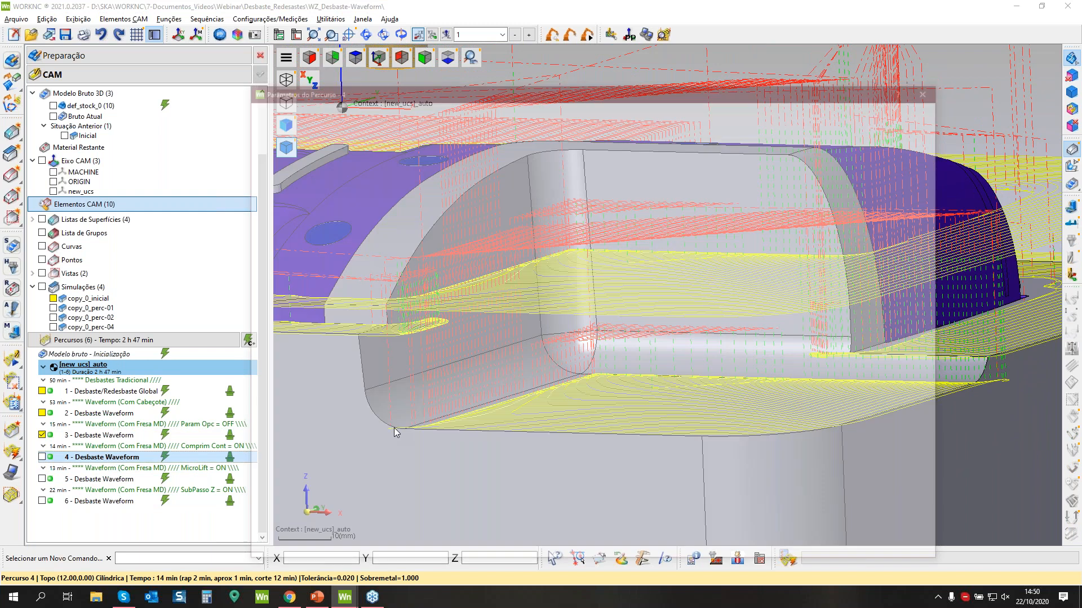
pyautogui.click(573, 477)
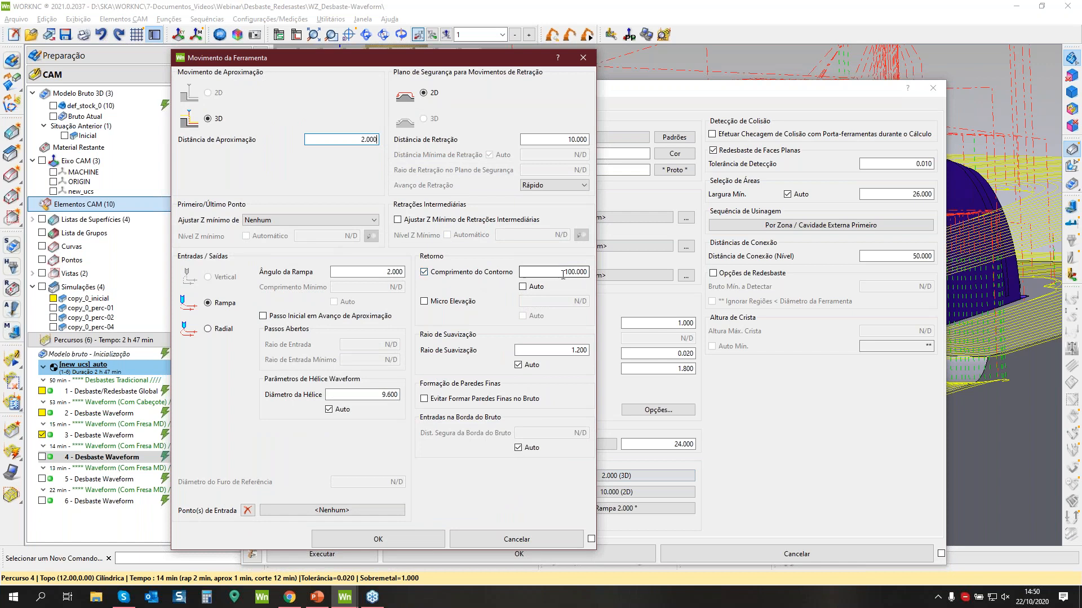
pyautogui.click(505, 540)
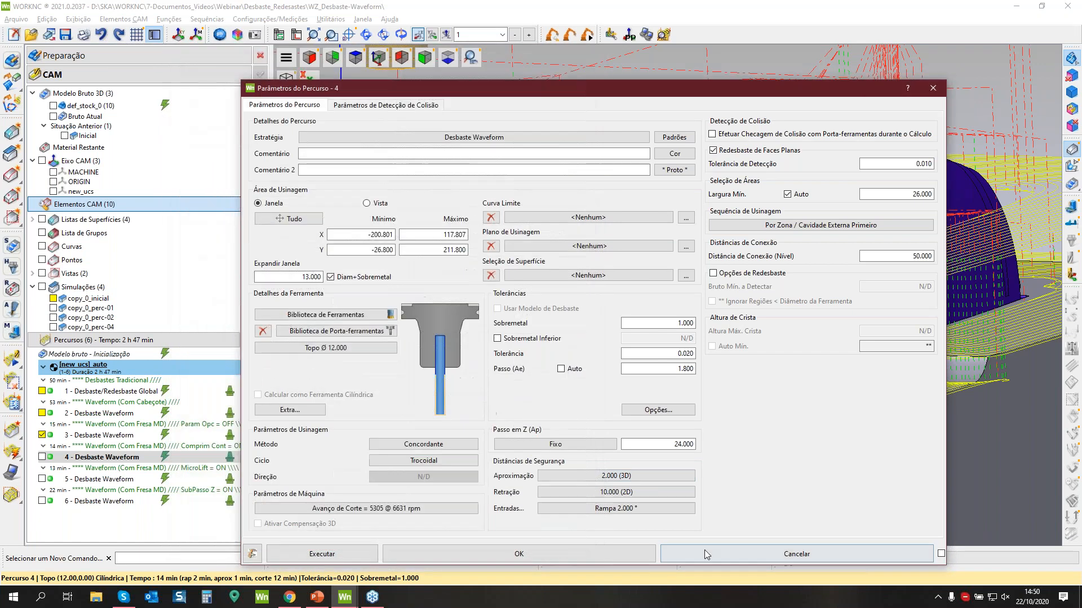
pyautogui.click(796, 554)
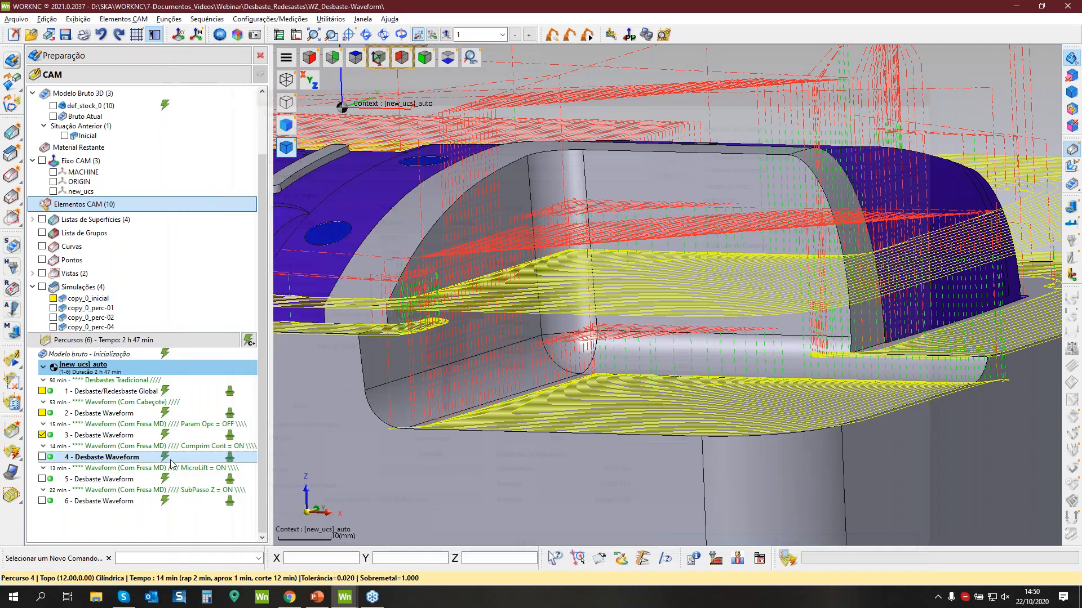
# Display toolpaths 4 and 3 alternately to compare their return moves in the pocket, ending on toolpath 4.
pyautogui.click(81, 459)
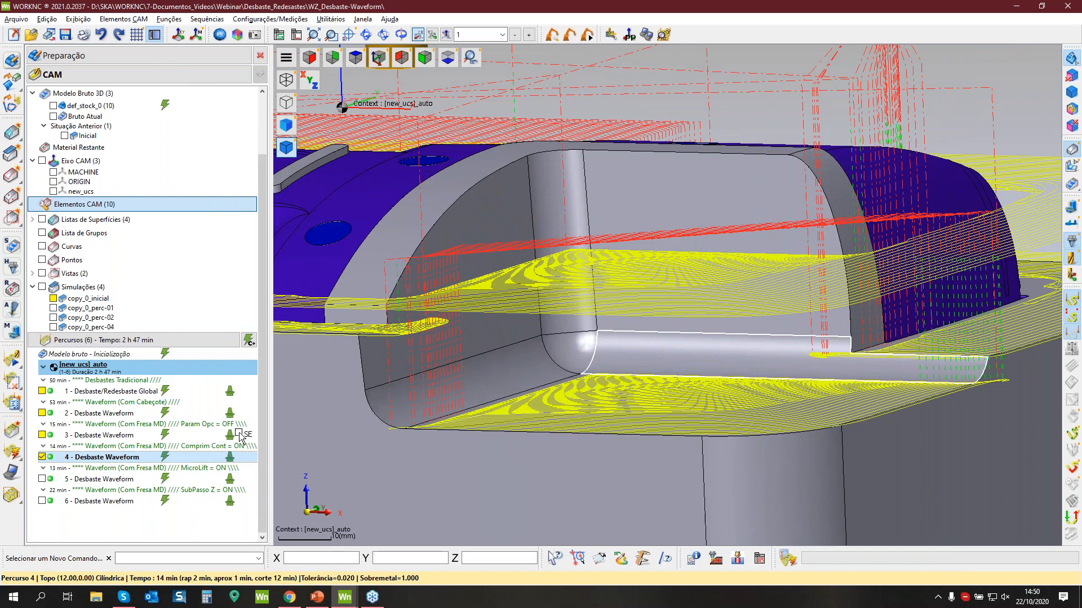
pyautogui.click(115, 435)
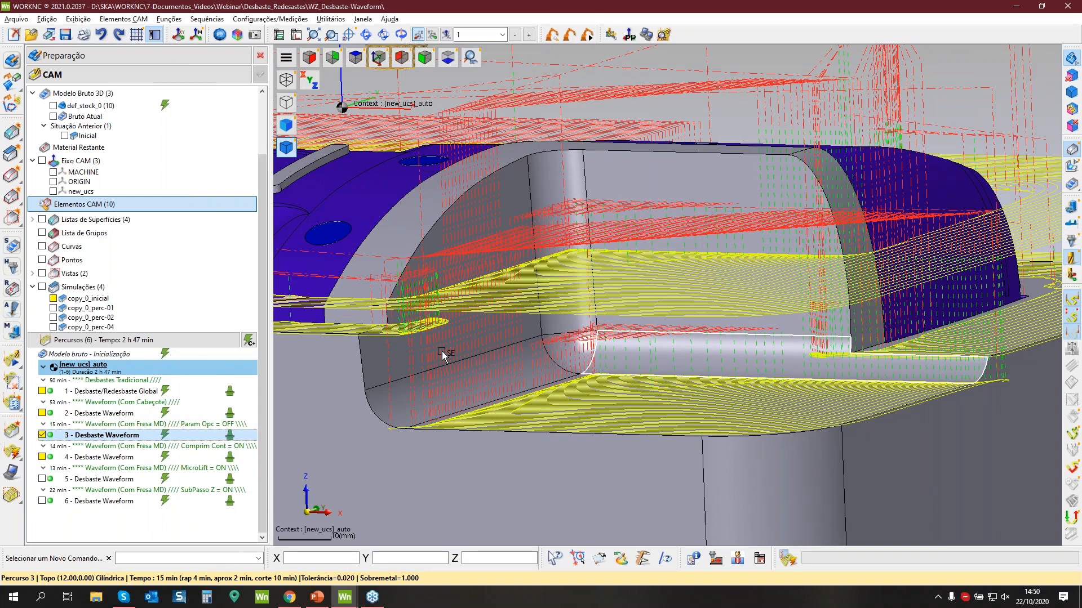
pyautogui.click(87, 457)
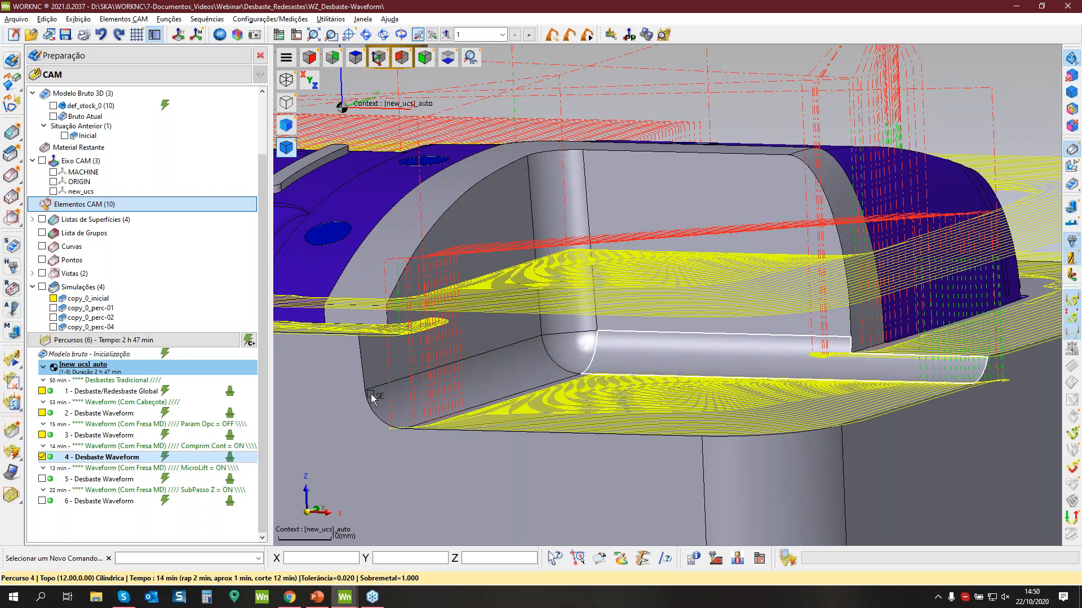
pyautogui.moveTo(767, 390); pyautogui.dragTo(755, 387, button='middle')
pyautogui.moveTo(658, 434); pyautogui.dragTo(656, 402, button='middle')
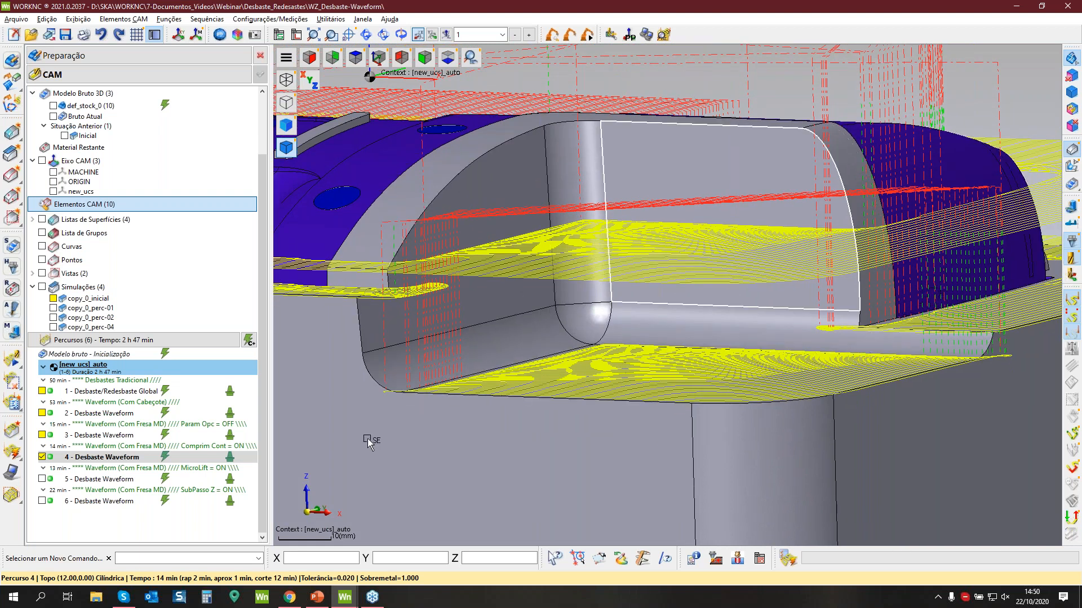
pyautogui.scroll(3, 659, 292)
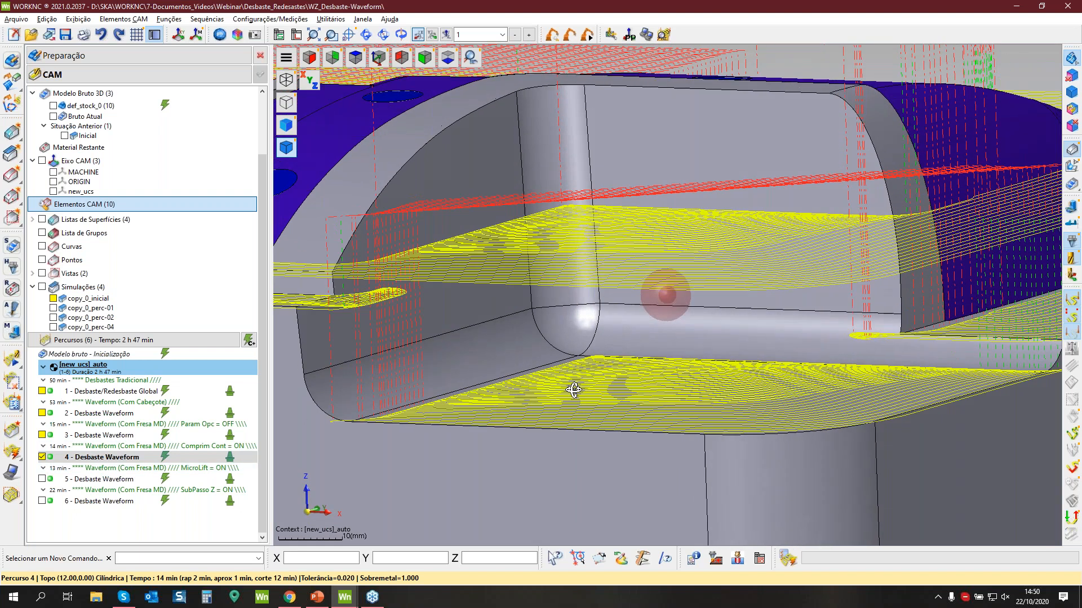
# Review the Micro Elevação setting in toolpath 5's tool movement parameters, and close them without changes.
pyautogui.doubleClick(50, 483)
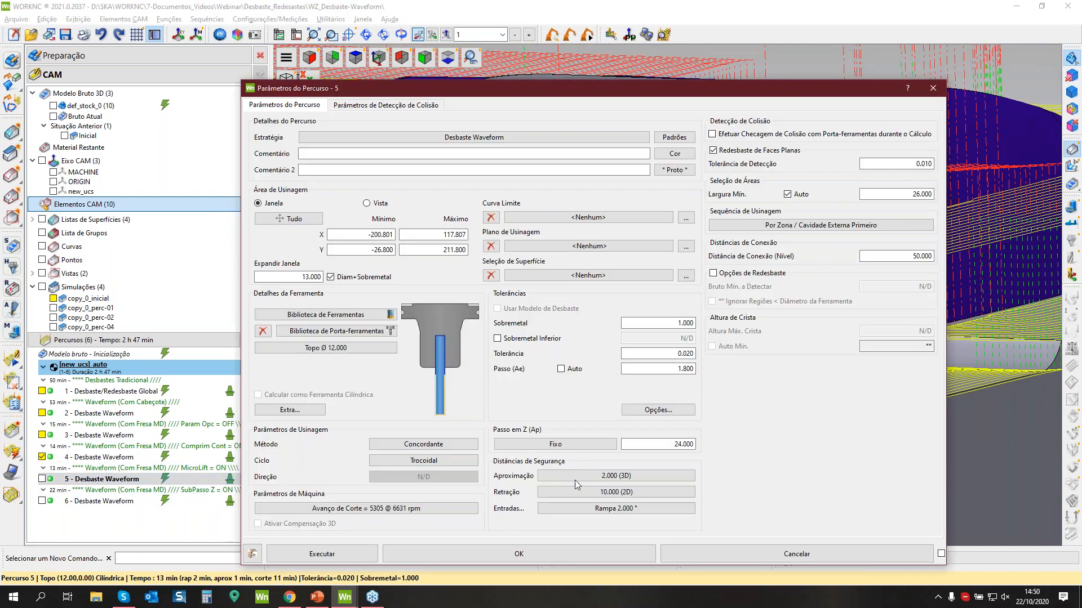
pyautogui.click(604, 476)
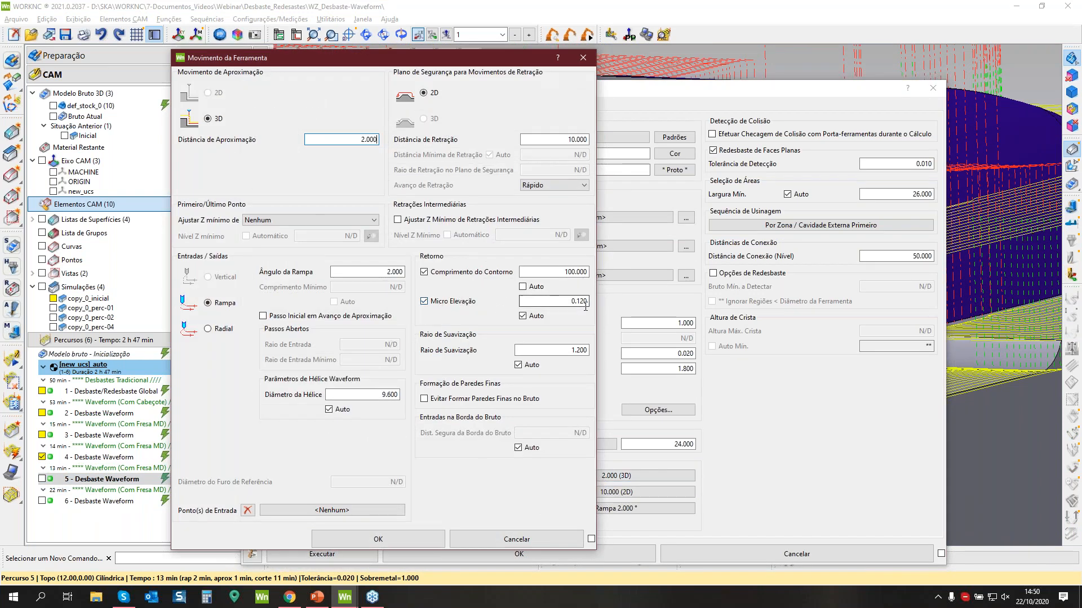
pyautogui.click(523, 537)
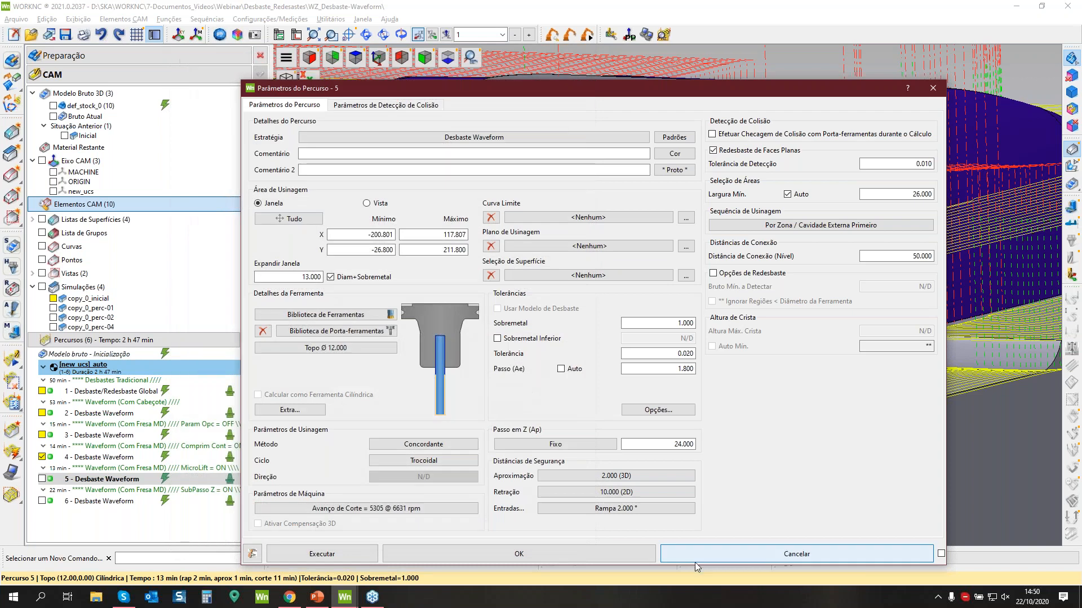
pyautogui.click(732, 554)
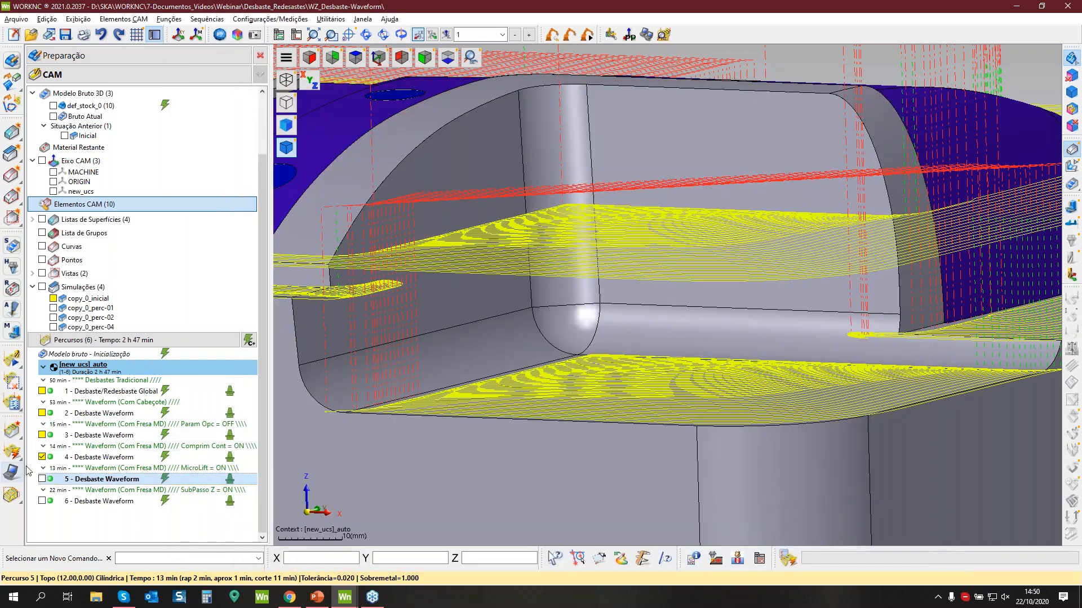
# Display toolpaths 5 and 4 alternately to compare their moves over the pocket floor, ending on toolpath 5.
pyautogui.click(89, 482)
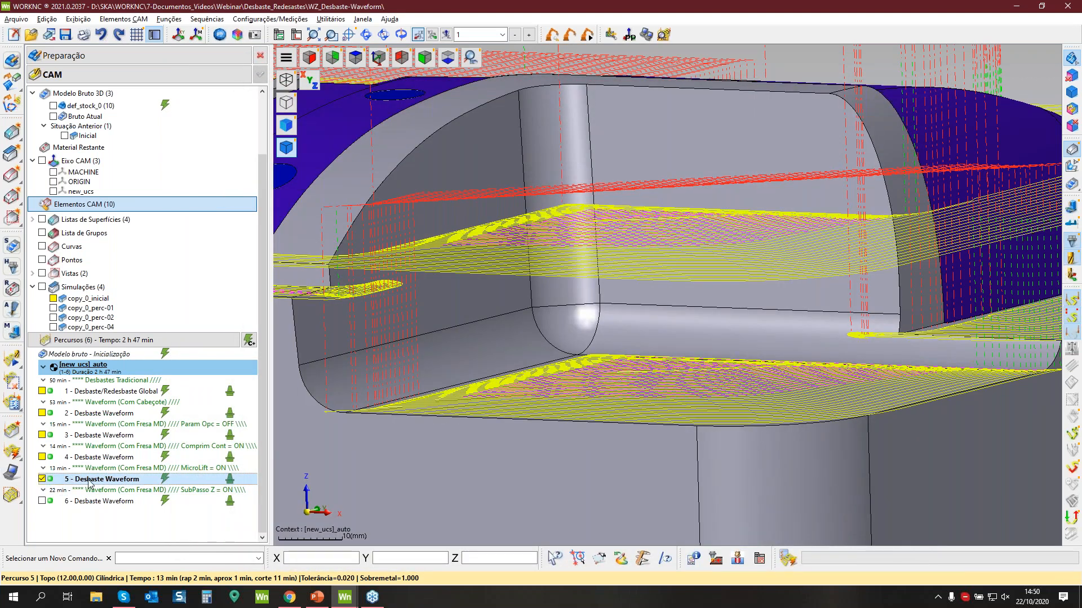
pyautogui.moveTo(611, 422); pyautogui.dragTo(603, 401, button='middle')
pyautogui.scroll(1, 603, 401)
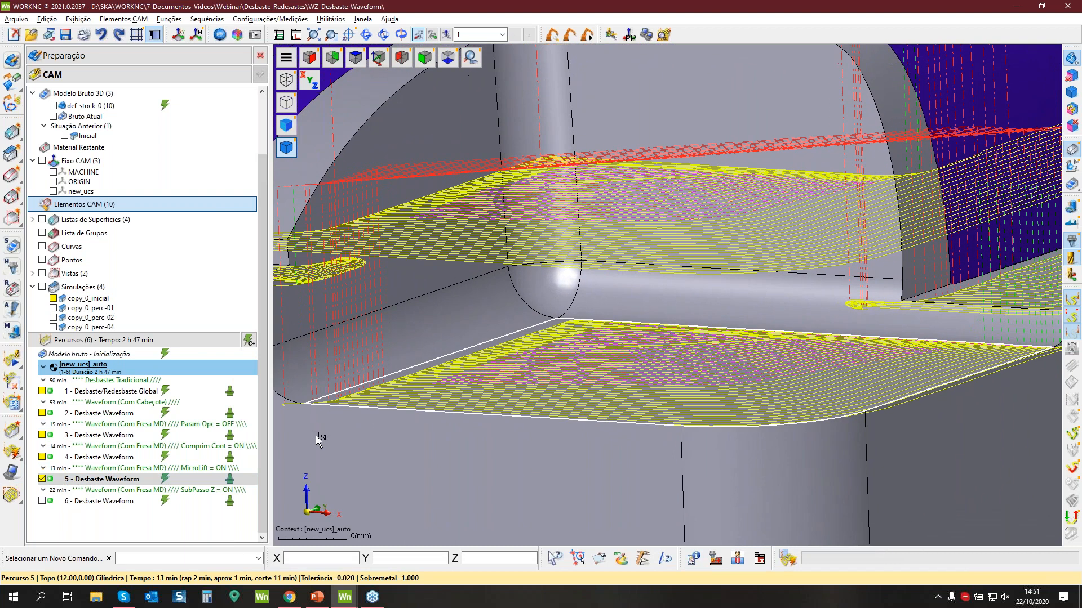
pyautogui.click(119, 457)
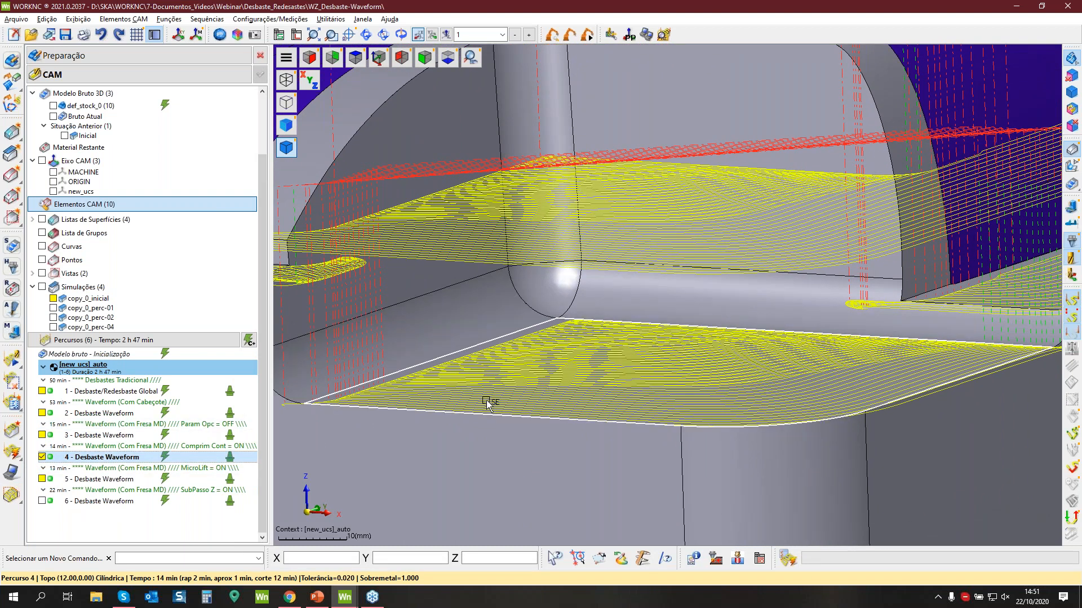
pyautogui.click(81, 483)
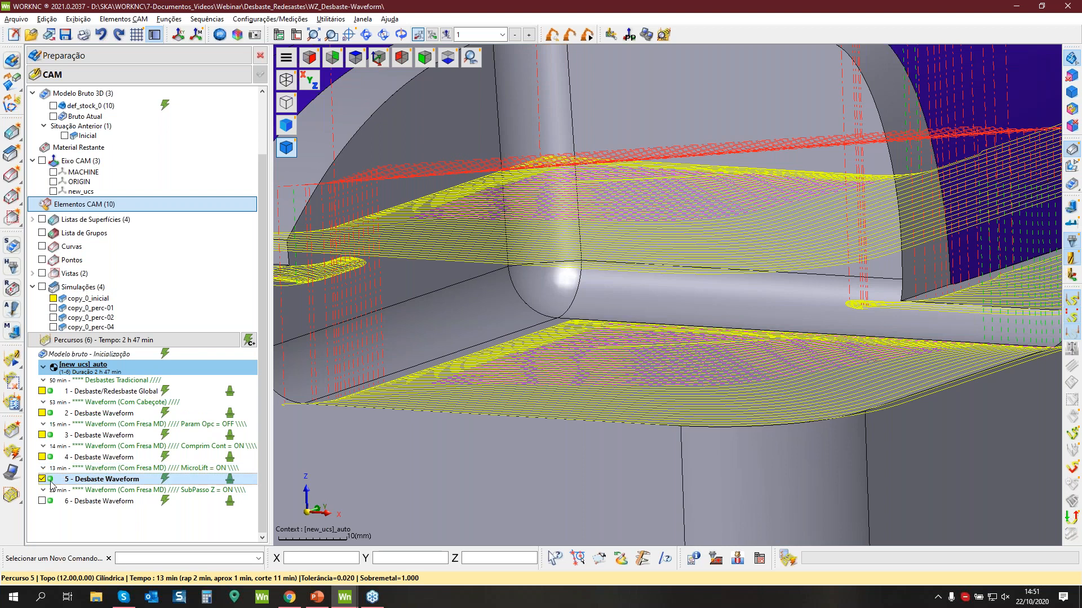
# Recheck the return and micro-lift options in toolpath 5's tool movement settings, and cancel both dialogs.
pyautogui.doubleClick(51, 481)
pyautogui.click(645, 476)
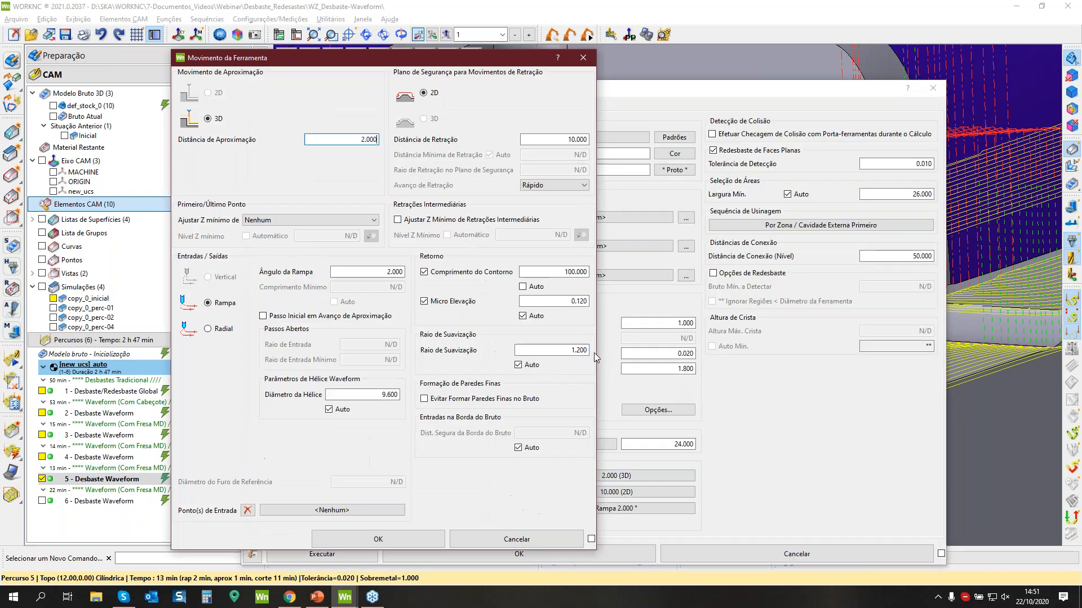
pyautogui.click(520, 539)
pyautogui.click(747, 555)
# Examine toolpath 5's Microlift moves above the pocket floor, and query a point on them in a side view along Y.
pyautogui.moveTo(639, 465); pyautogui.dragTo(603, 397, button='middle')
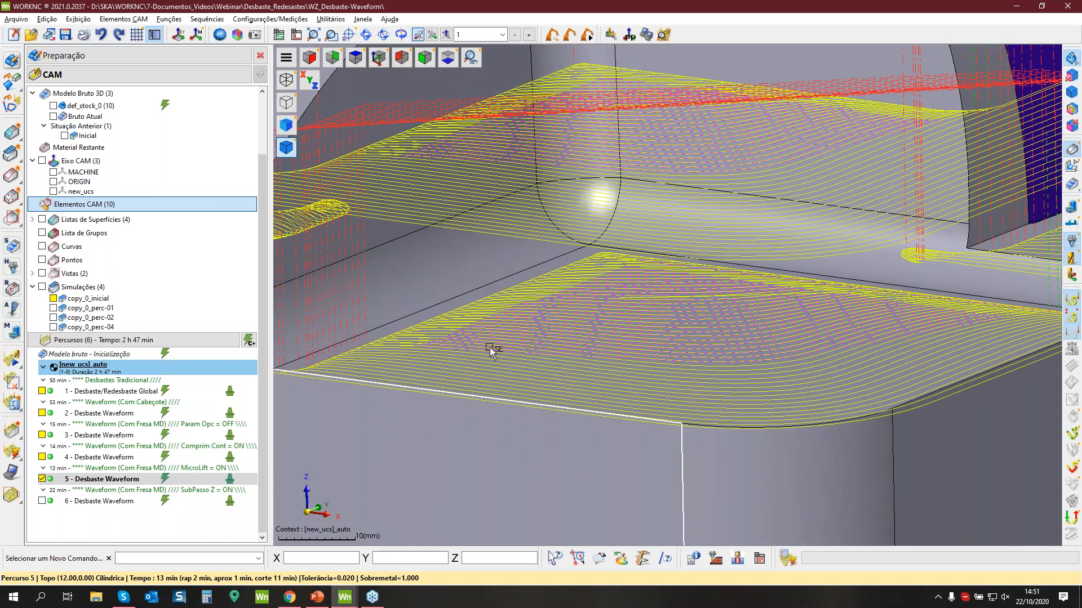
pyautogui.moveTo(753, 369); pyautogui.dragTo(665, 376, button='middle')
pyautogui.moveTo(712, 336)
pyautogui.mouseDown(button='middle')
pyautogui.moveTo(727, 367)
pyautogui.moveTo(699, 333)
pyautogui.mouseUp(button='middle')
pyautogui.scroll(-1, 727, 367)
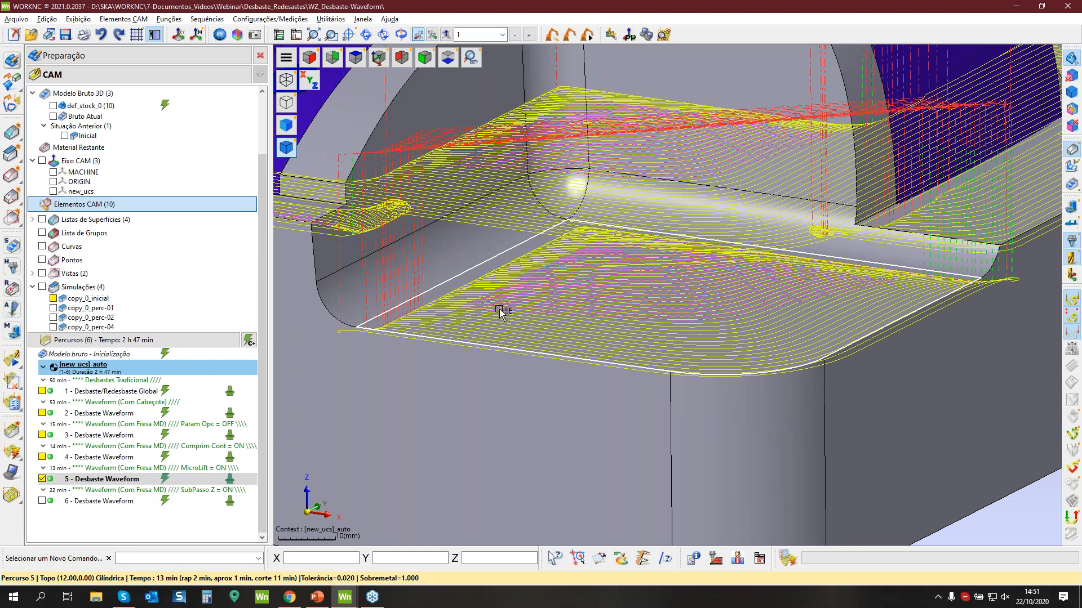
pyautogui.press('y')
pyautogui.scroll(5, 613, 350)
pyautogui.moveTo(629, 379); pyautogui.dragTo(812, 403, button='middle')
pyautogui.scroll(3, 809, 338)
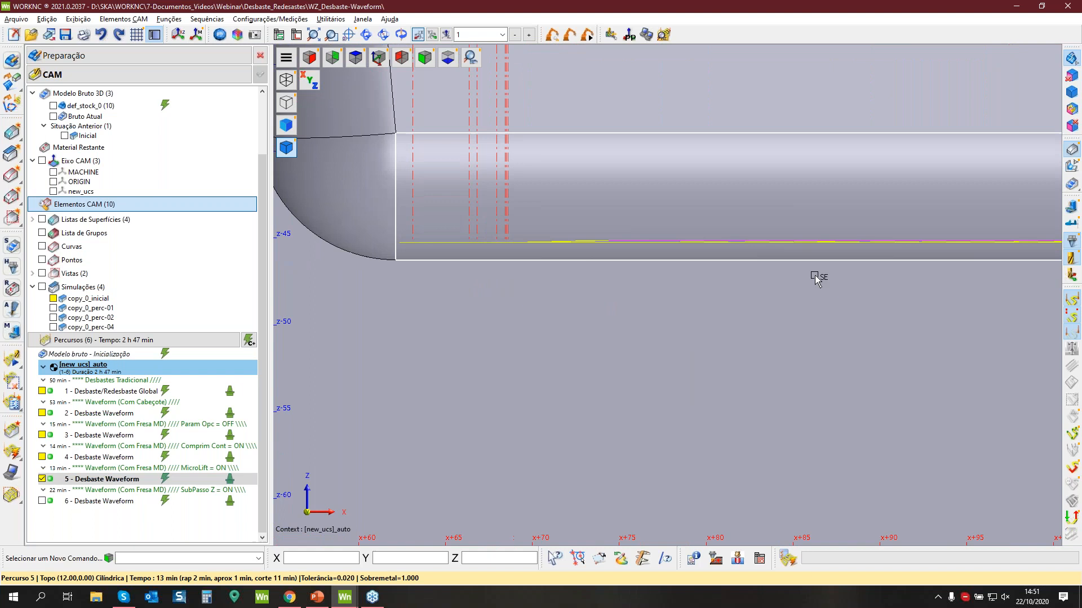
pyautogui.scroll(3, 632, 285)
pyautogui.scroll(3, 668, 229)
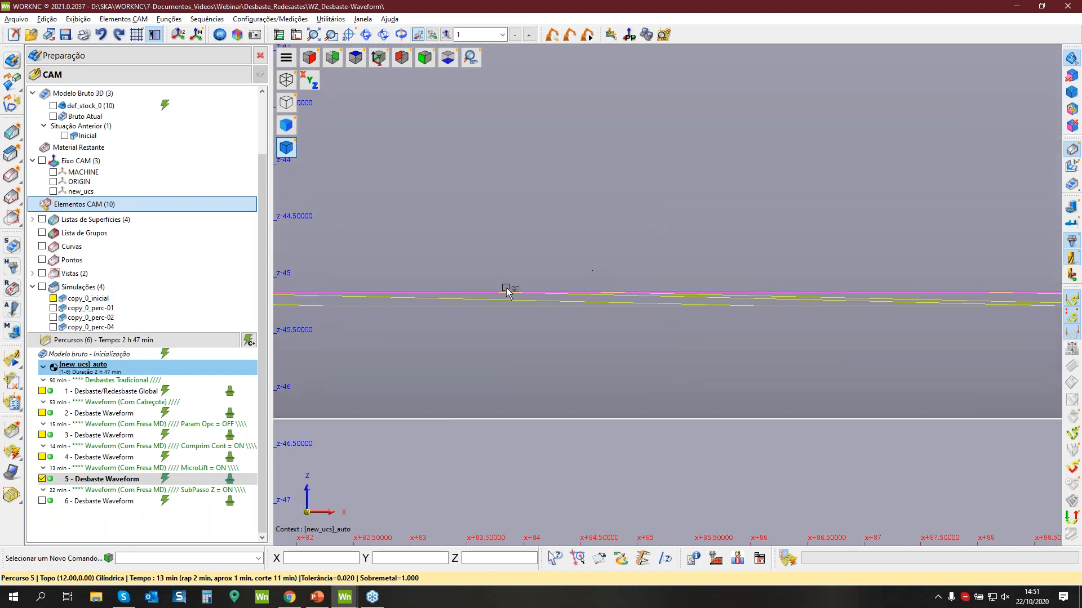
pyautogui.moveTo(489, 296)
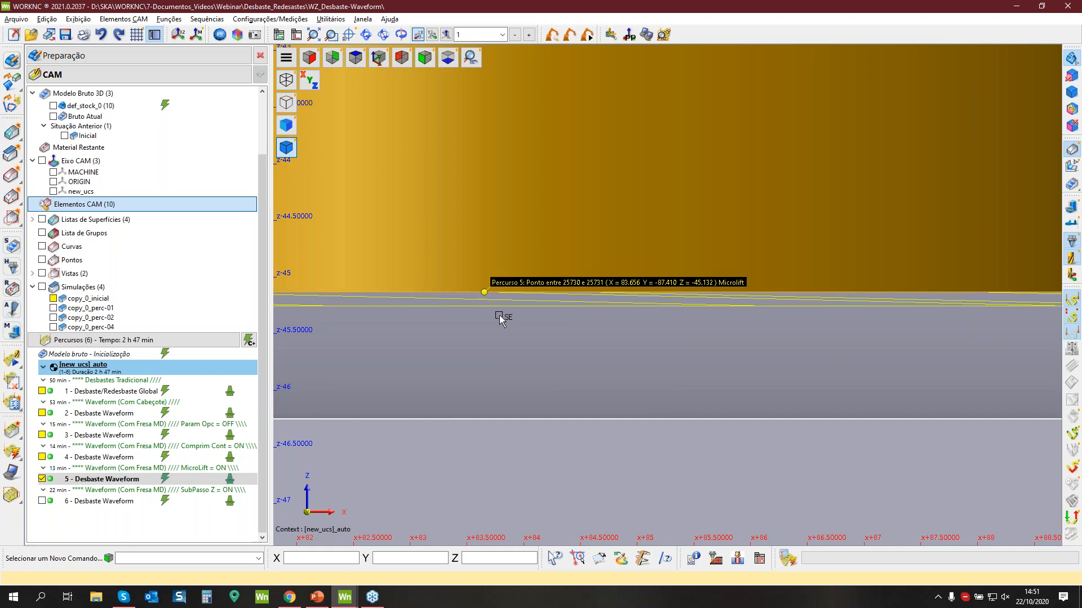
# Examine the tool and holder placed at the Microlift point from an angled view of the whole part.
pyautogui.scroll(-3, 498, 322)
pyautogui.moveTo(620, 507); pyautogui.dragTo(810, 451, button='middle')
pyautogui.scroll(-3, 671, 315)
pyautogui.moveTo(664, 405); pyautogui.dragTo(623, 413, button='middle')
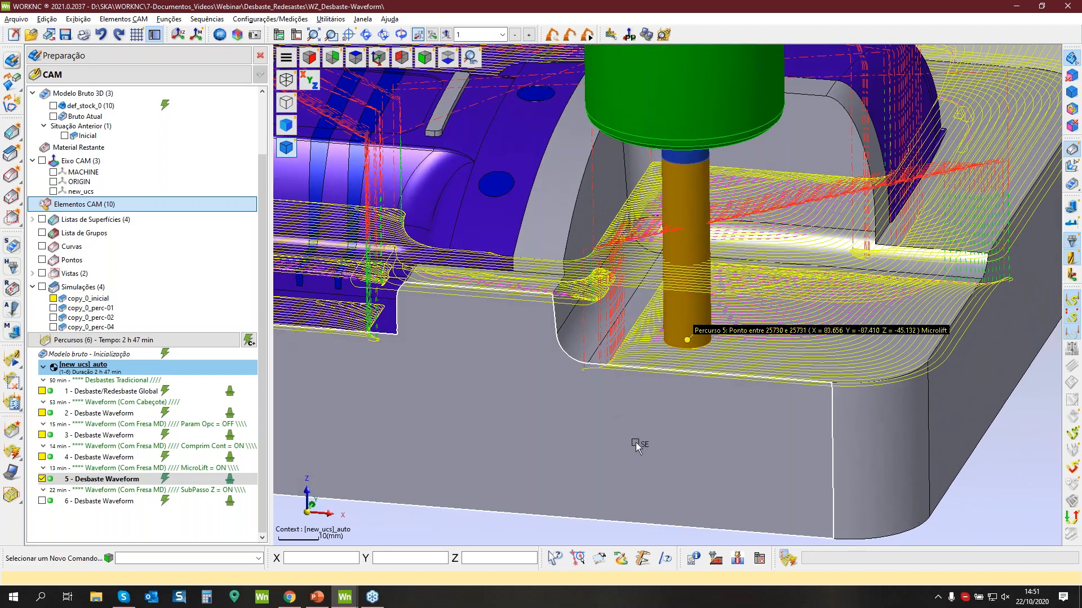
pyautogui.moveTo(580, 361); pyautogui.dragTo(565, 429, button='middle')
pyautogui.scroll(-3, 602, 379)
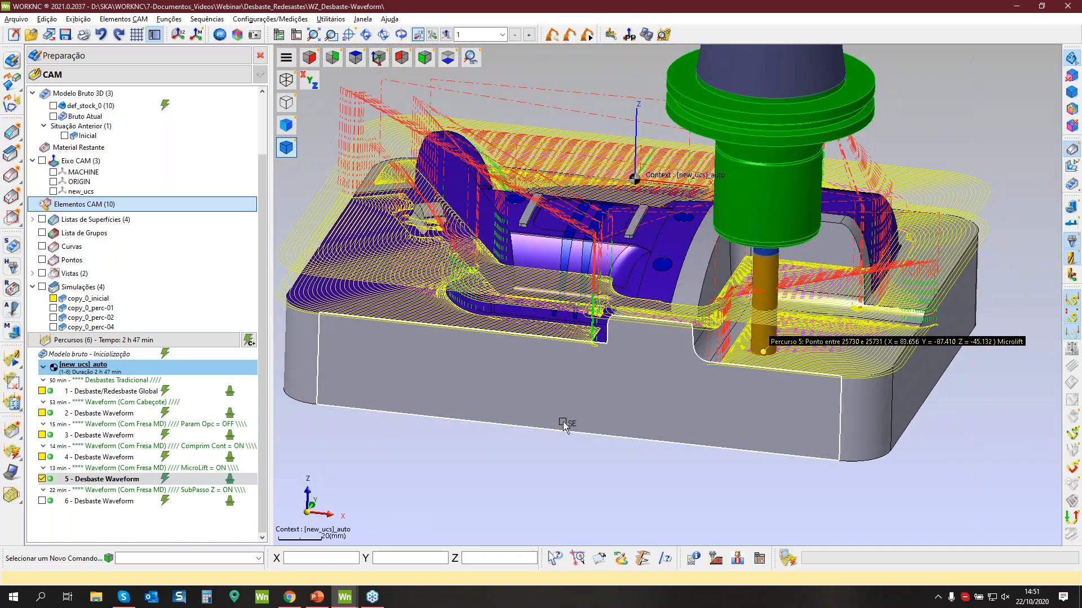
# Review the Passo Sub-Z and Carga Constante na Ferramenta options in toolpath 6's Z-step settings, and close them without changes.
pyautogui.doubleClick(63, 501)
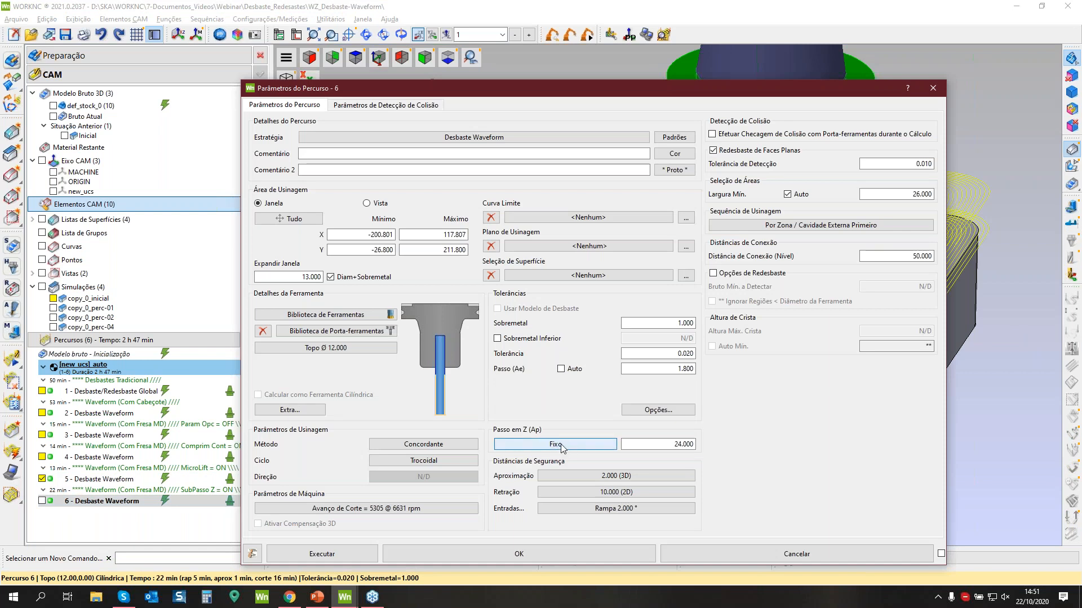
pyautogui.click(554, 445)
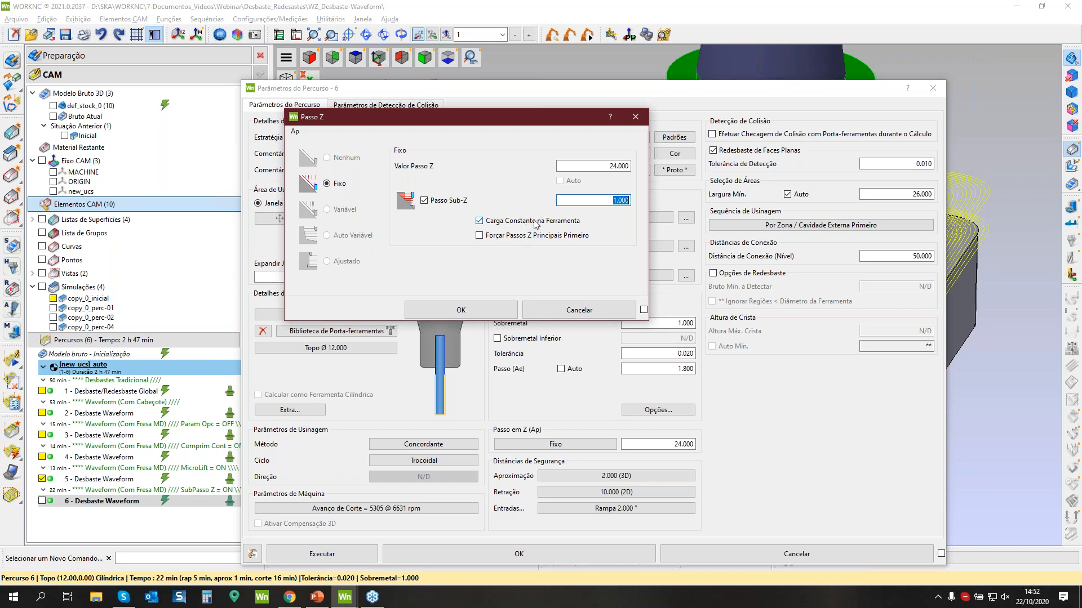
pyautogui.click(544, 312)
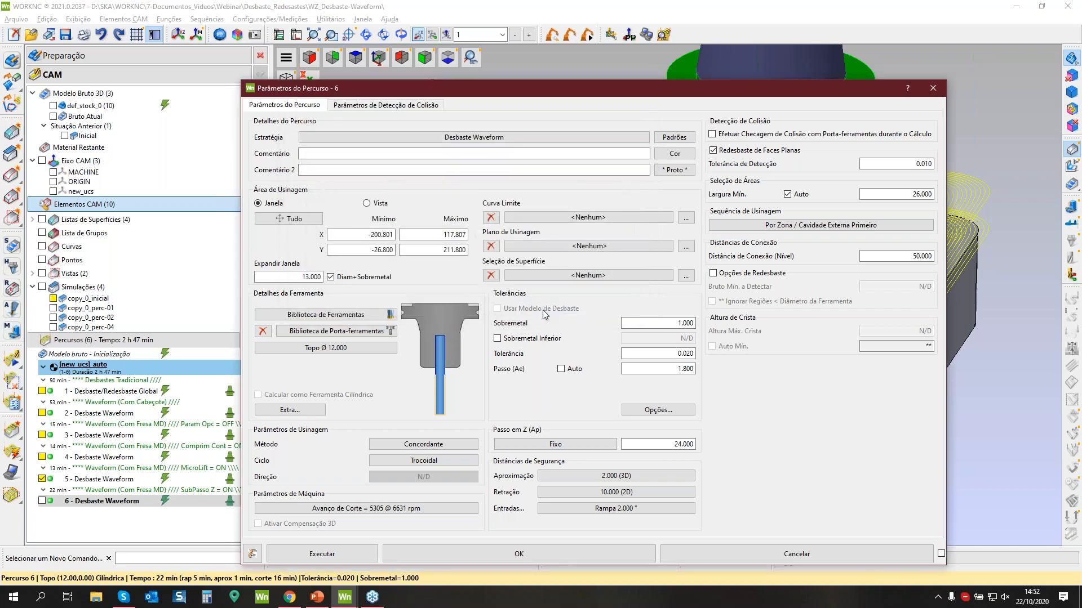
pyautogui.click(688, 555)
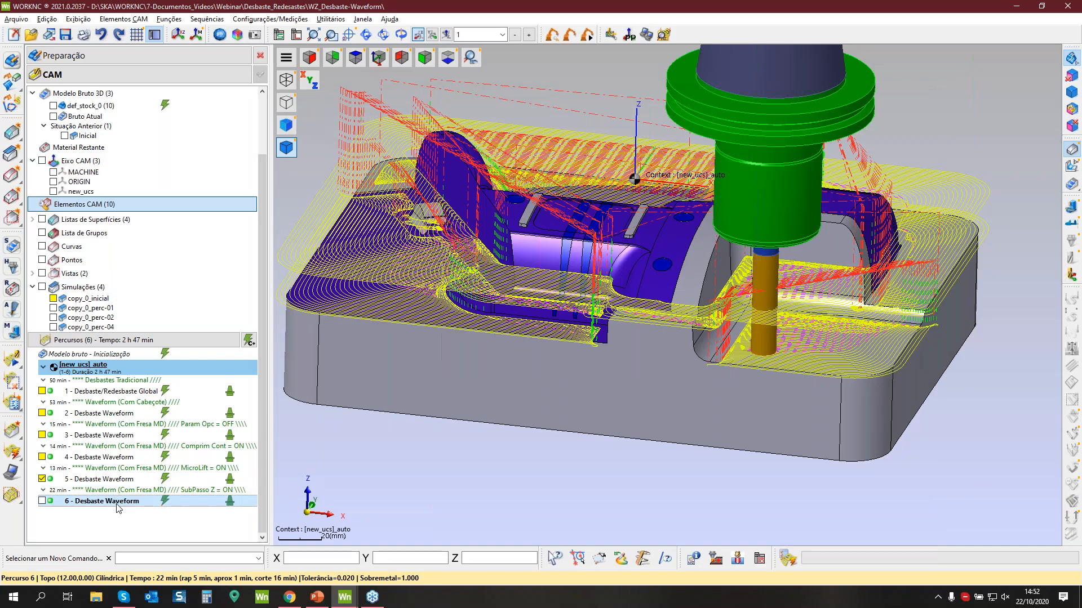
# Display toolpath 6, run its progressive simulation on the copy_0_inicial stock, and watch it from an angle and from above.
pyautogui.scroll(5, 676, 366)
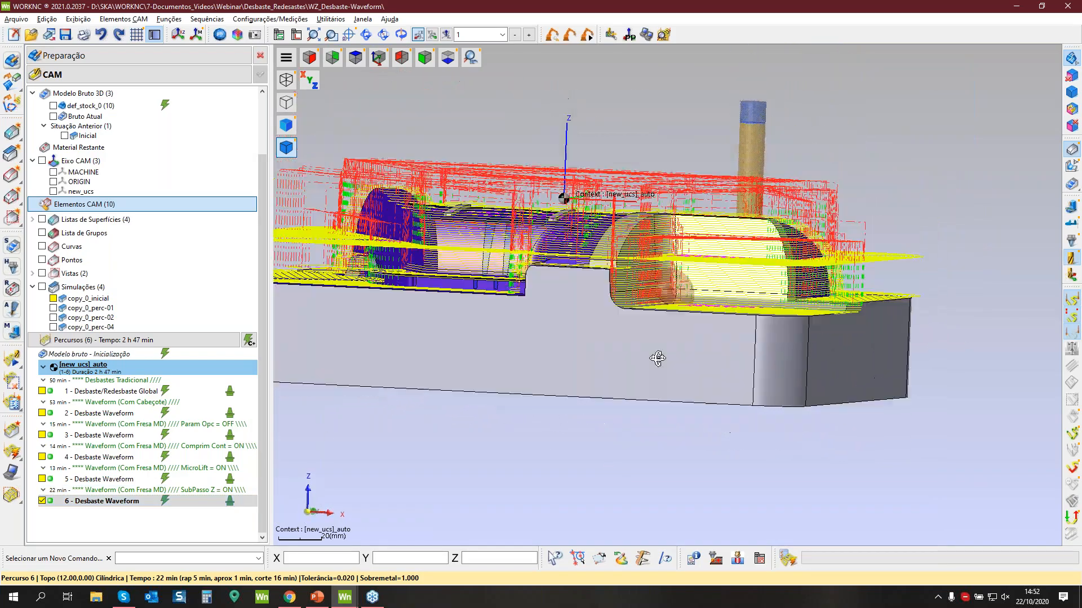
pyautogui.scroll(-6, 612, 293)
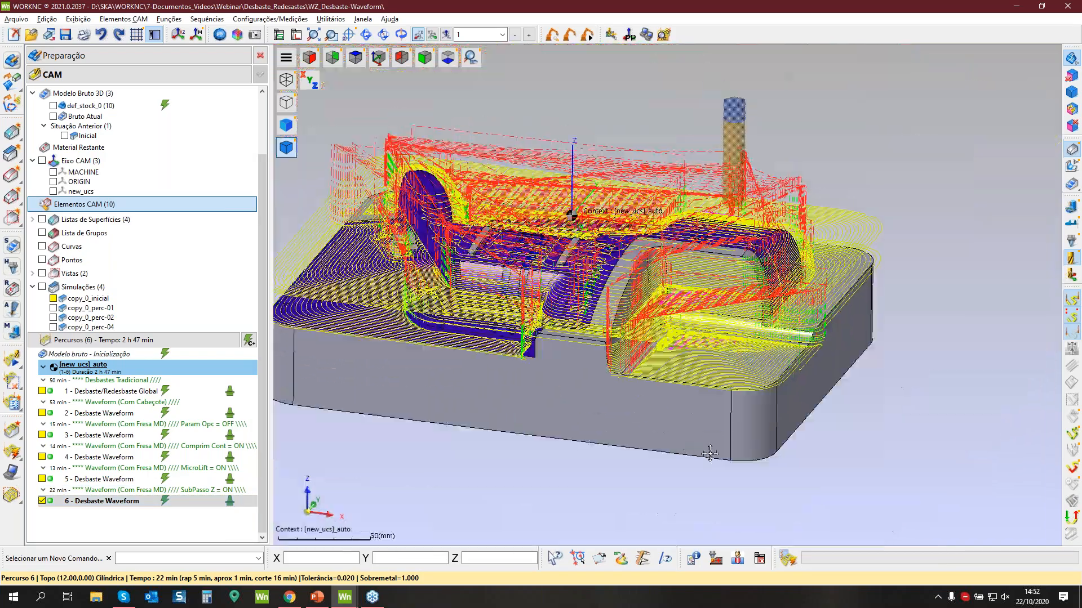
pyautogui.click(156, 69)
pyautogui.click(141, 122)
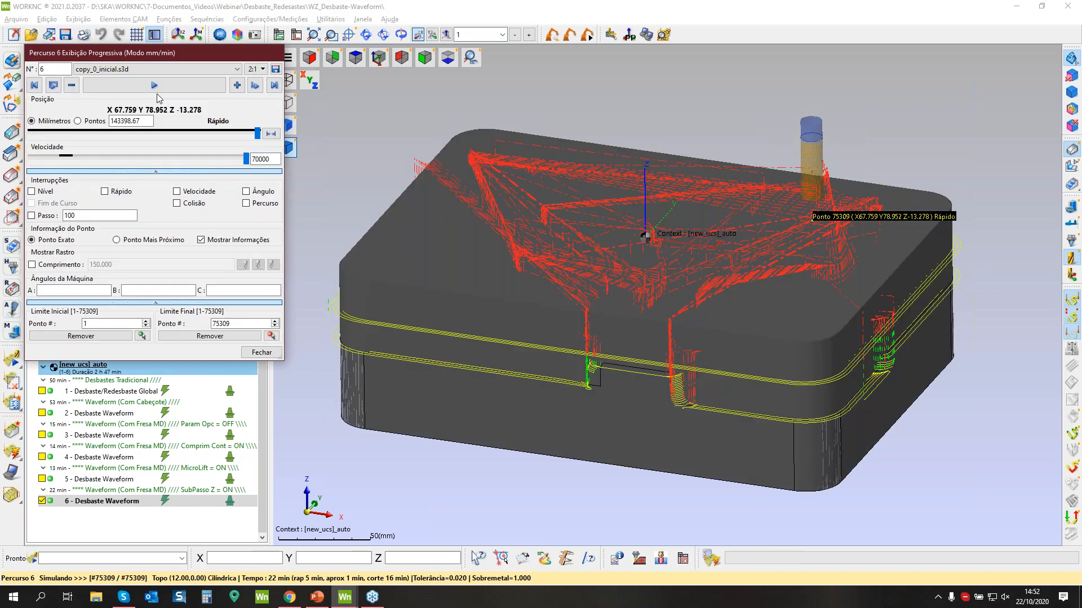
pyautogui.moveTo(694, 336); pyautogui.dragTo(536, 384, button='middle')
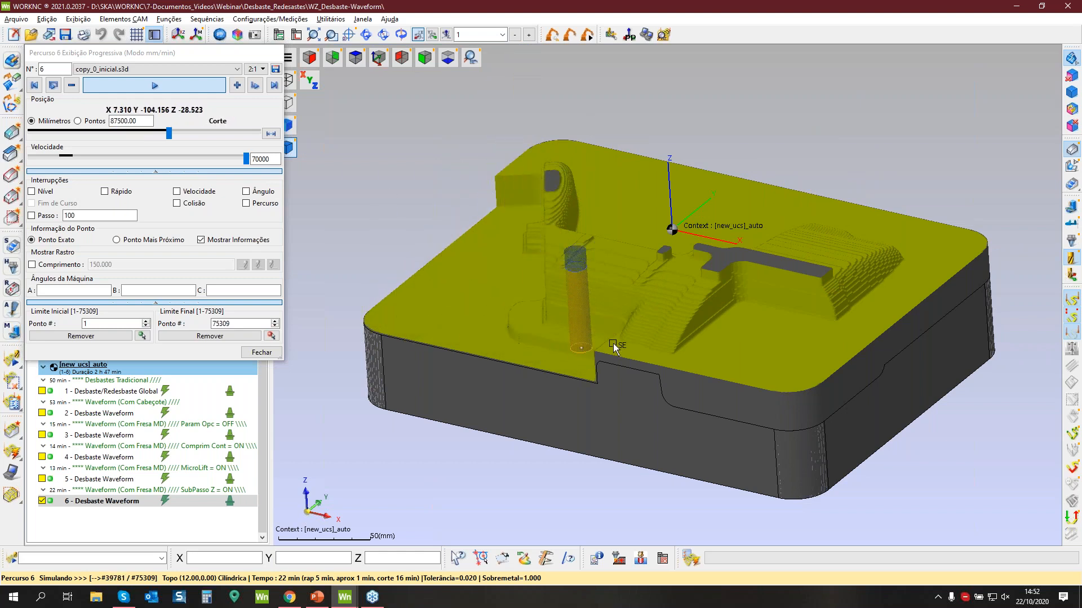
pyautogui.press('z')
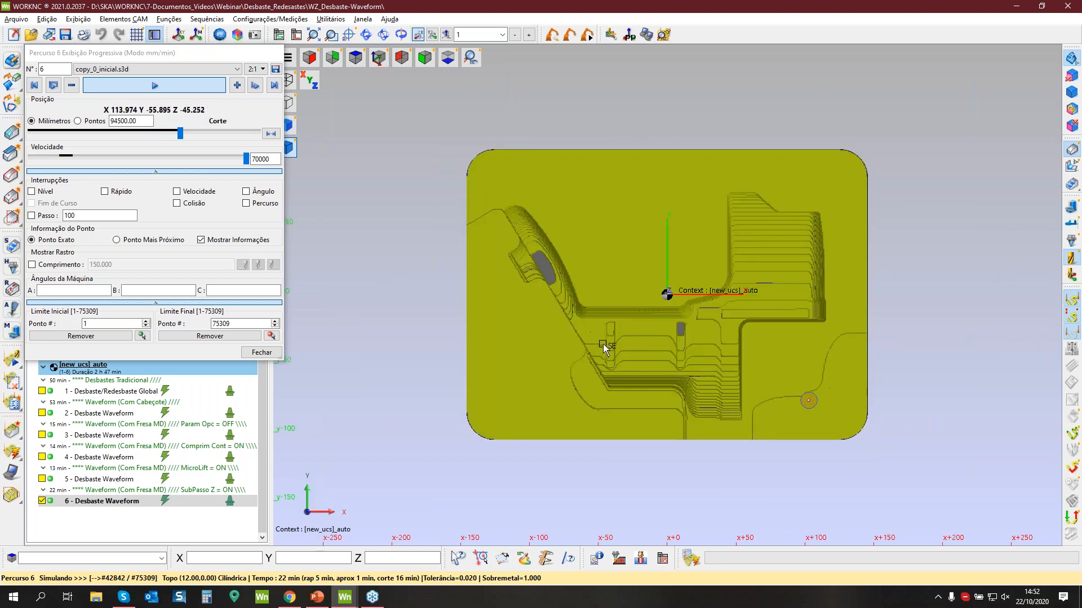
pyautogui.scroll(2, 602, 344)
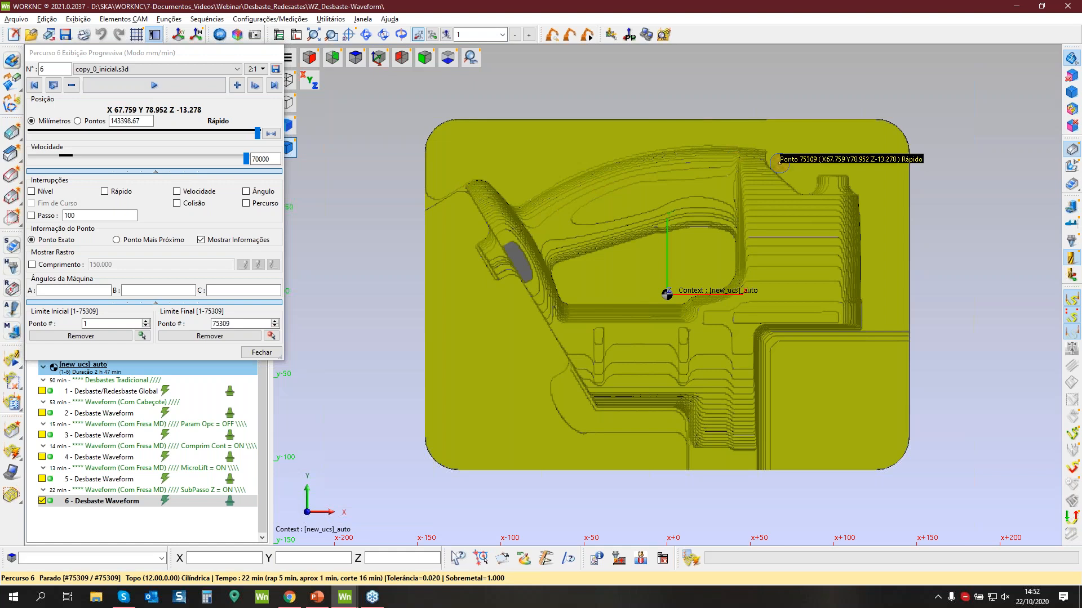
# Examine the stepped surfaces of the simulated part in close-up and from several angles.
pyautogui.moveTo(685, 472); pyautogui.dragTo(667, 393, button='middle')
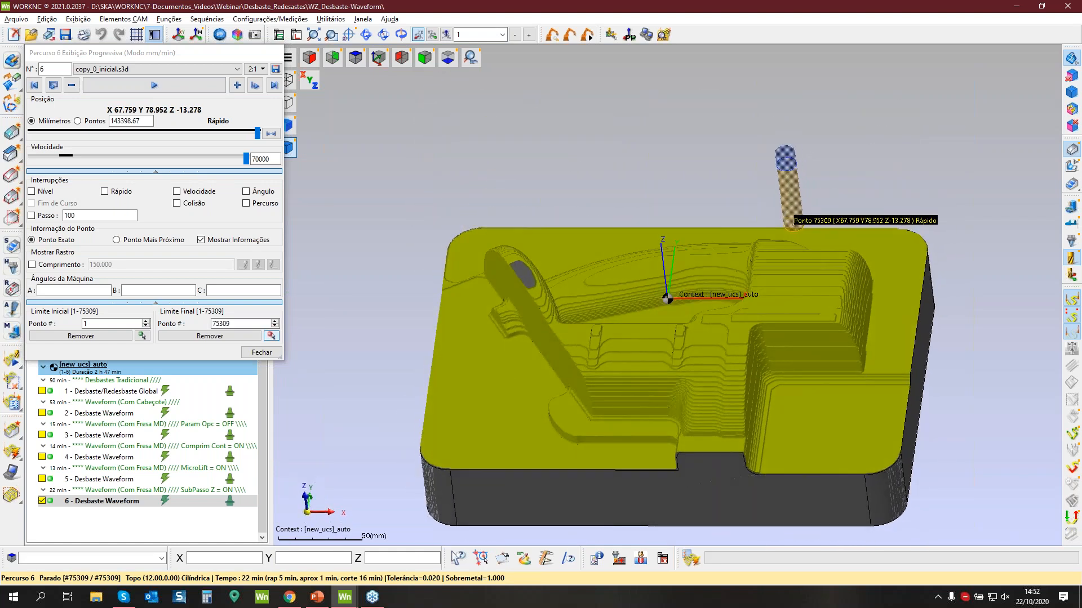
pyautogui.moveTo(605, 308); pyautogui.dragTo(611, 271, button='middle')
pyautogui.scroll(5, 536, 361)
pyautogui.scroll(3, 536, 361)
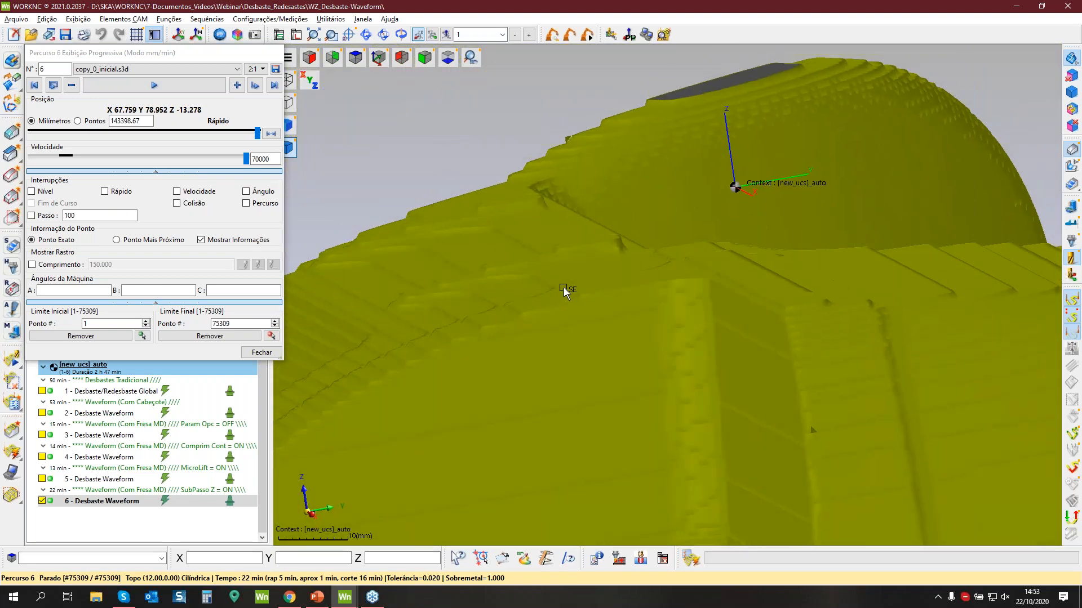
pyautogui.scroll(-5, 613, 241)
pyautogui.moveTo(614, 246); pyautogui.dragTo(772, 410, button='middle')
# Close the simulation of toolpath 6 without saving the changes to the block, and hide the toolpath.
pyautogui.click(260, 349)
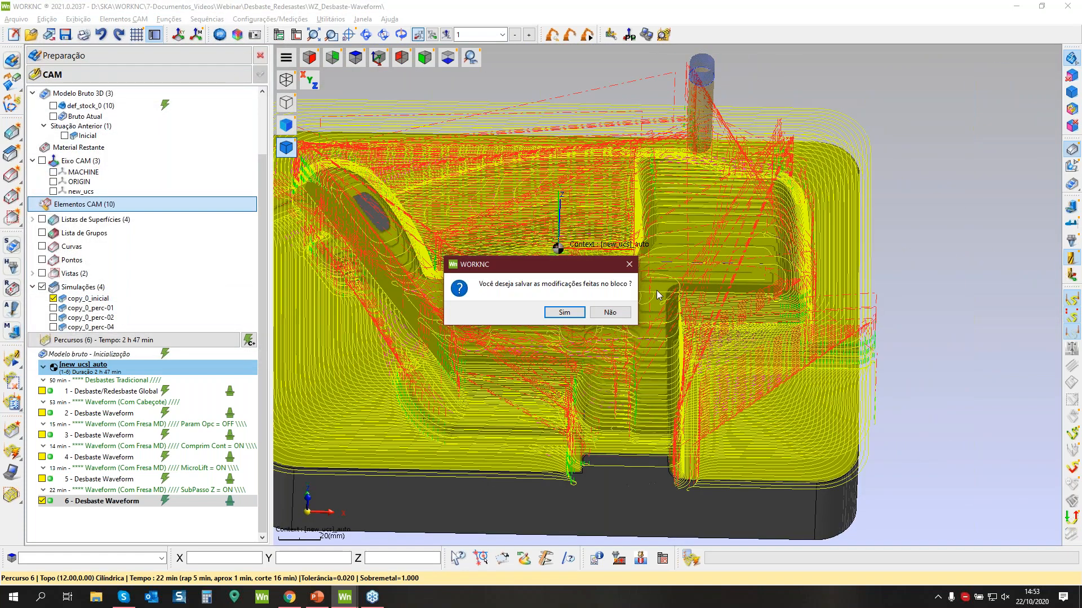
pyautogui.click(564, 313)
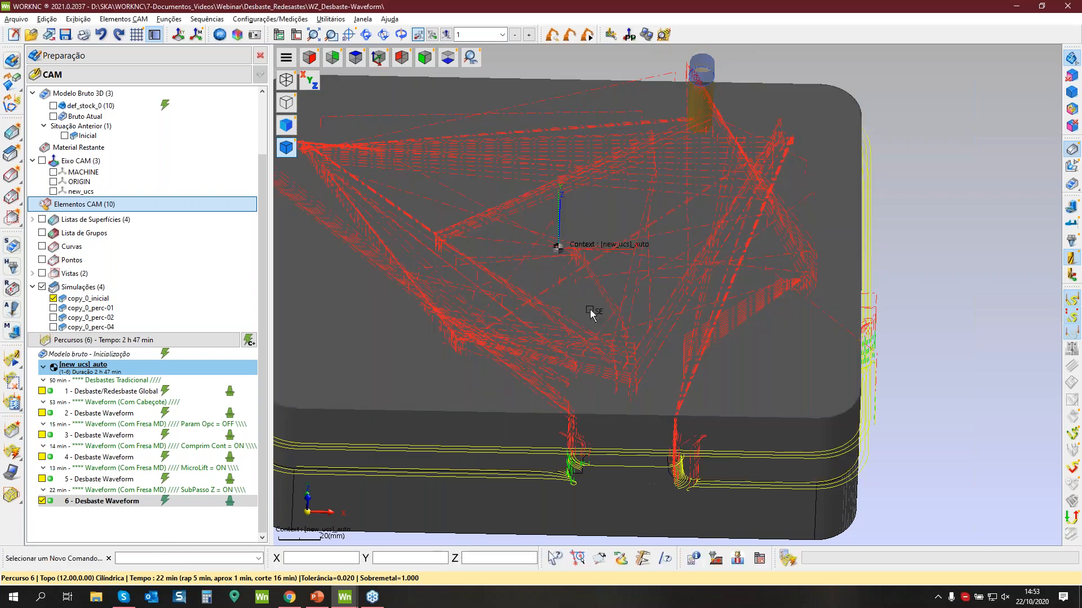
pyautogui.click(42, 500)
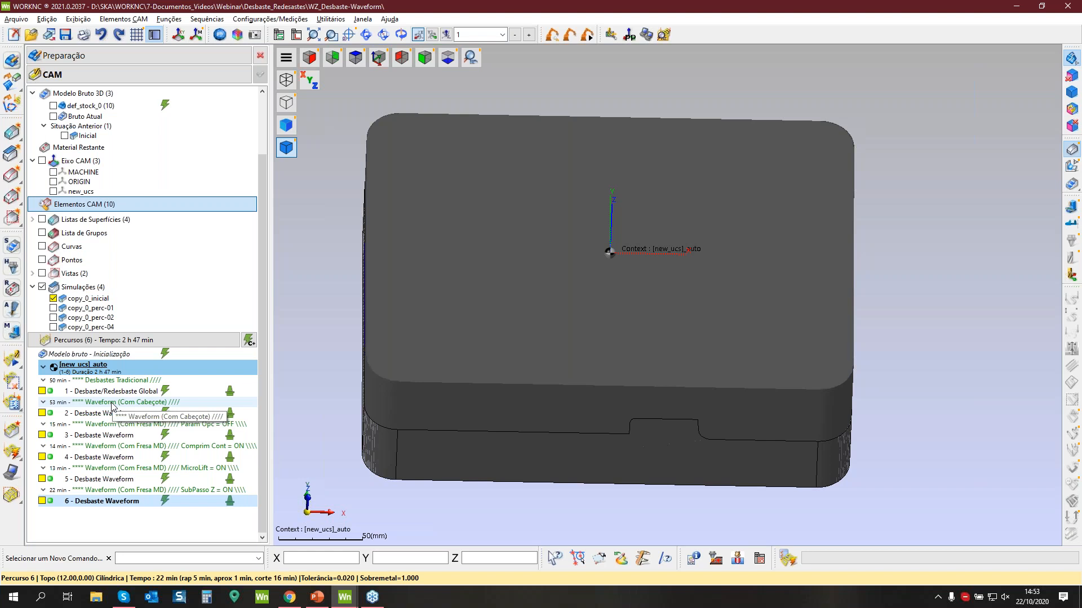
# Switch to PowerPoint and start the slide show from slide 30, Comprimento do Contorno Micro Elevação.
pyautogui.hotkey('alt', 'Tab')
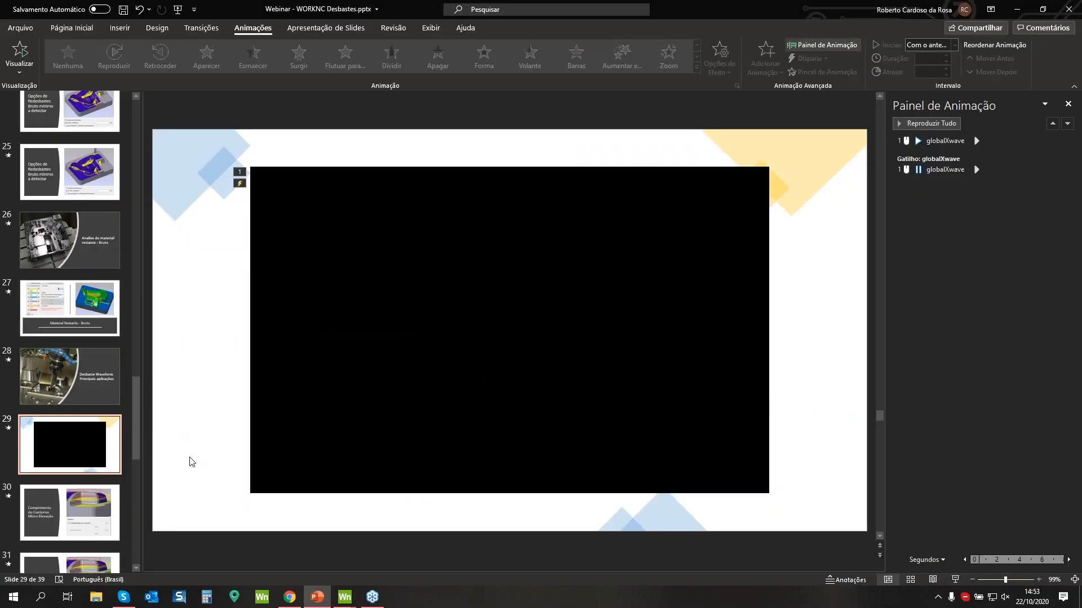
pyautogui.click(76, 499)
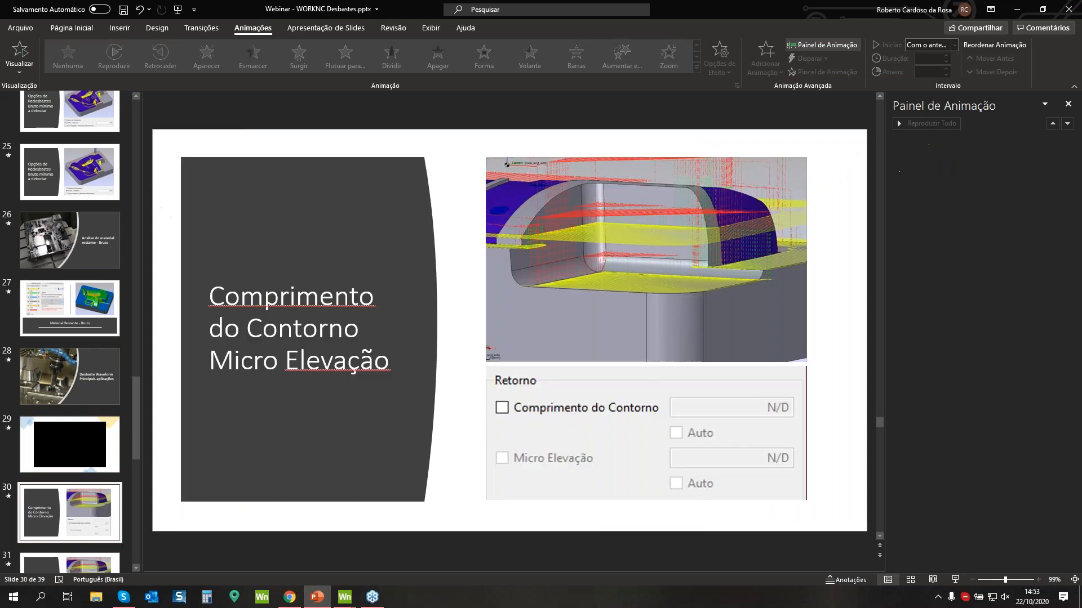
pyautogui.click(956, 580)
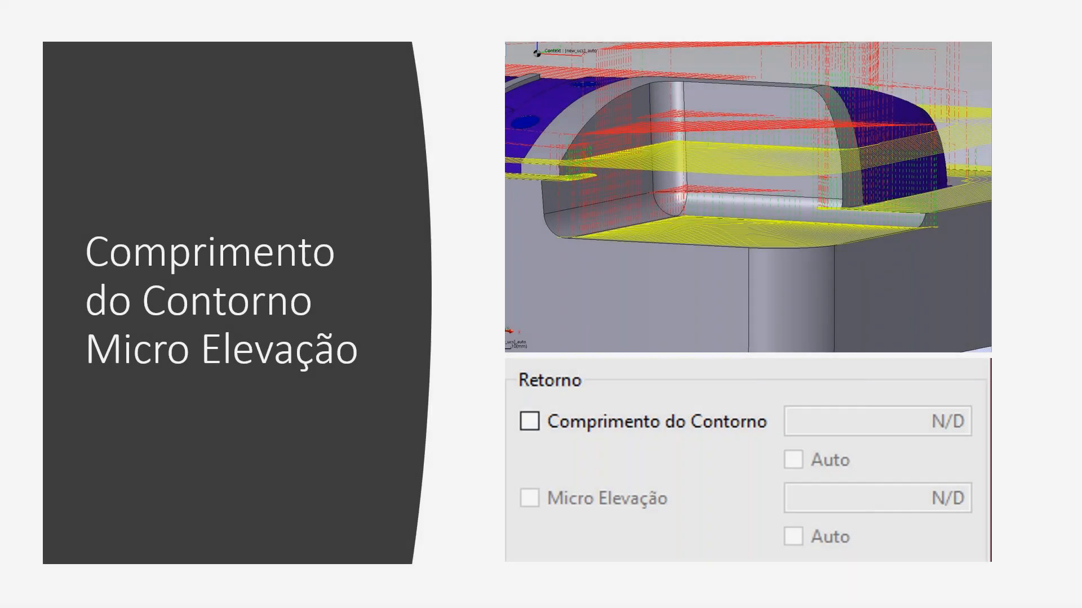
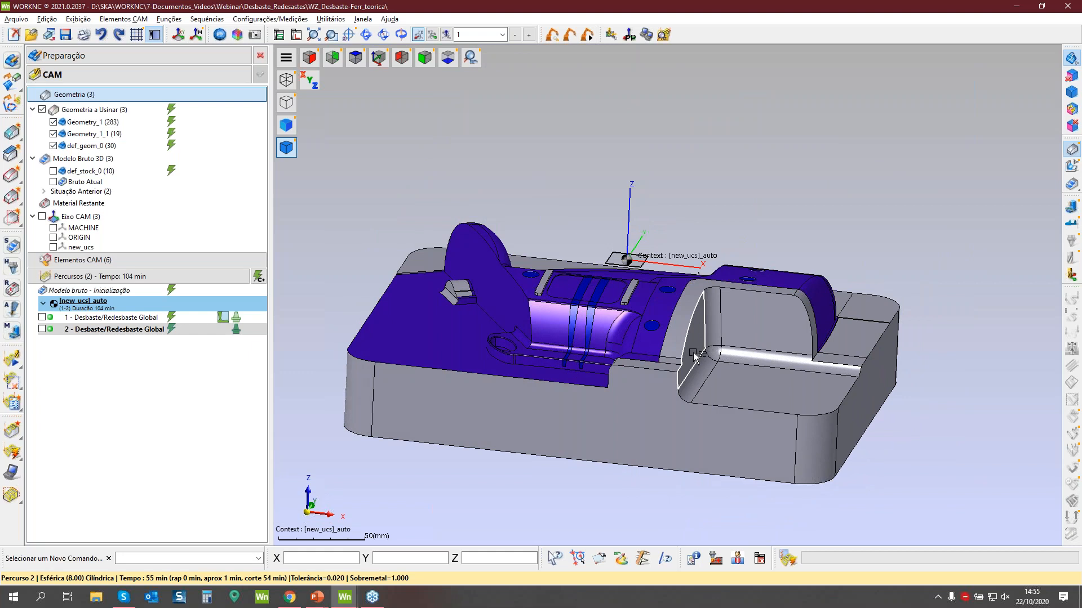
# Inspect the custom tool profile of toolpath 1's toroidal cutter in the profile editor, and cancel the editor.
pyautogui.click(54, 320)
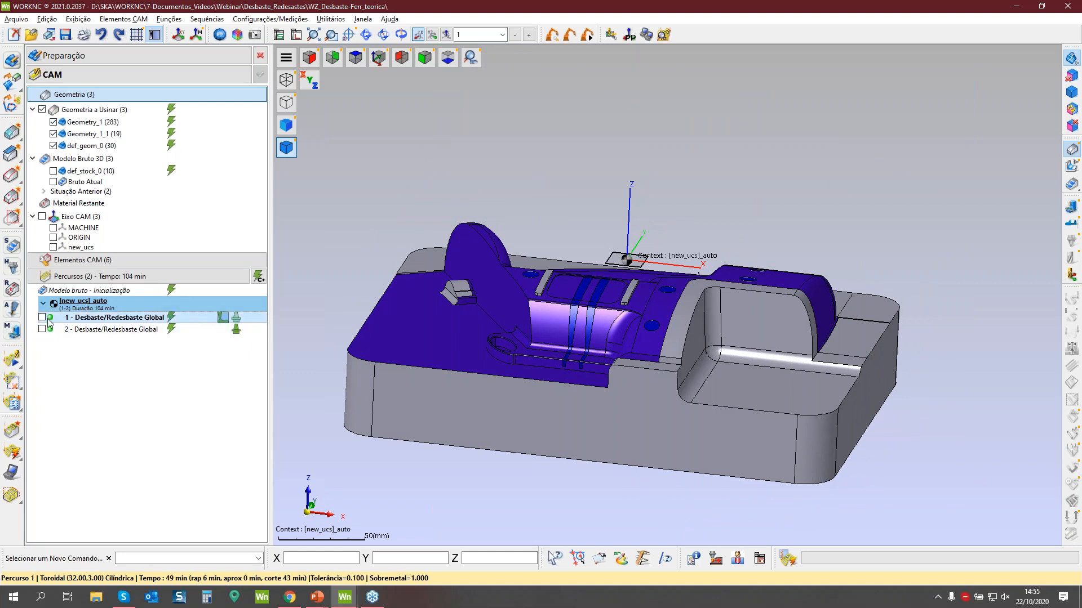
pyautogui.doubleClick(49, 322)
pyautogui.click(328, 348)
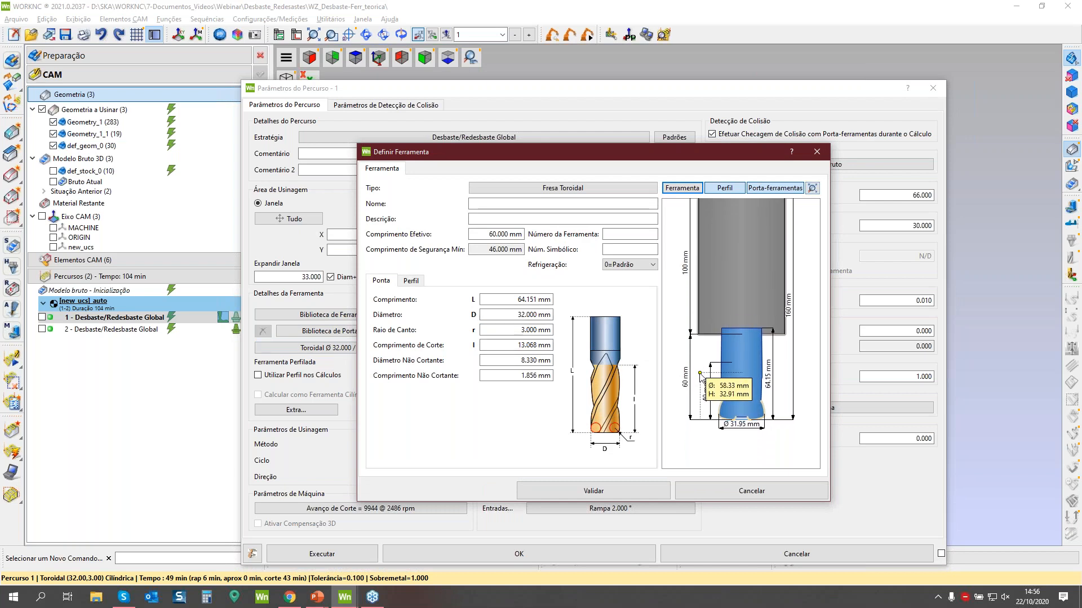
pyautogui.click(413, 283)
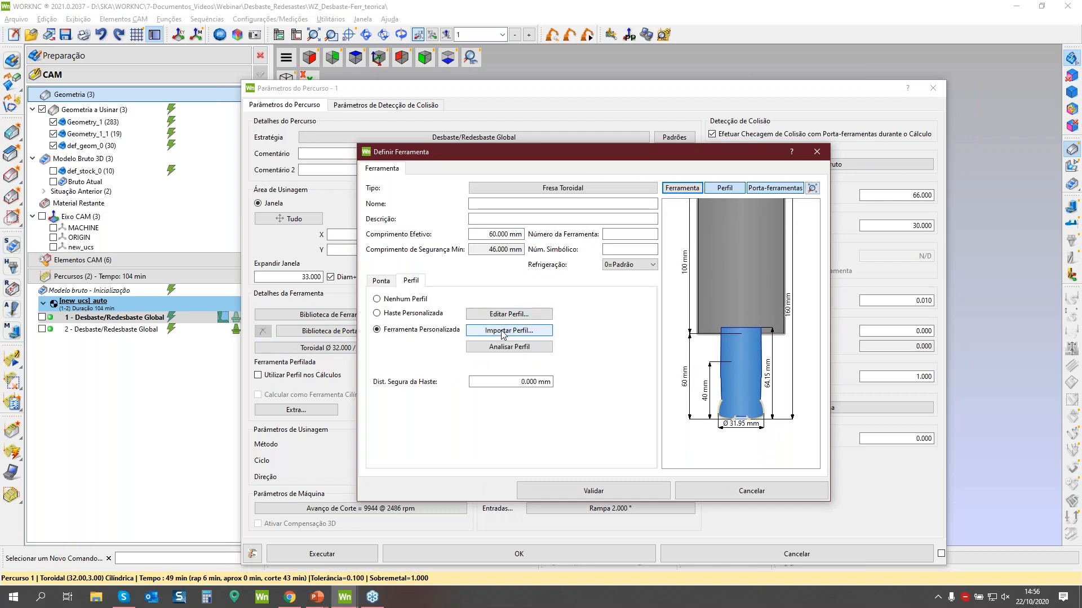
pyautogui.click(514, 314)
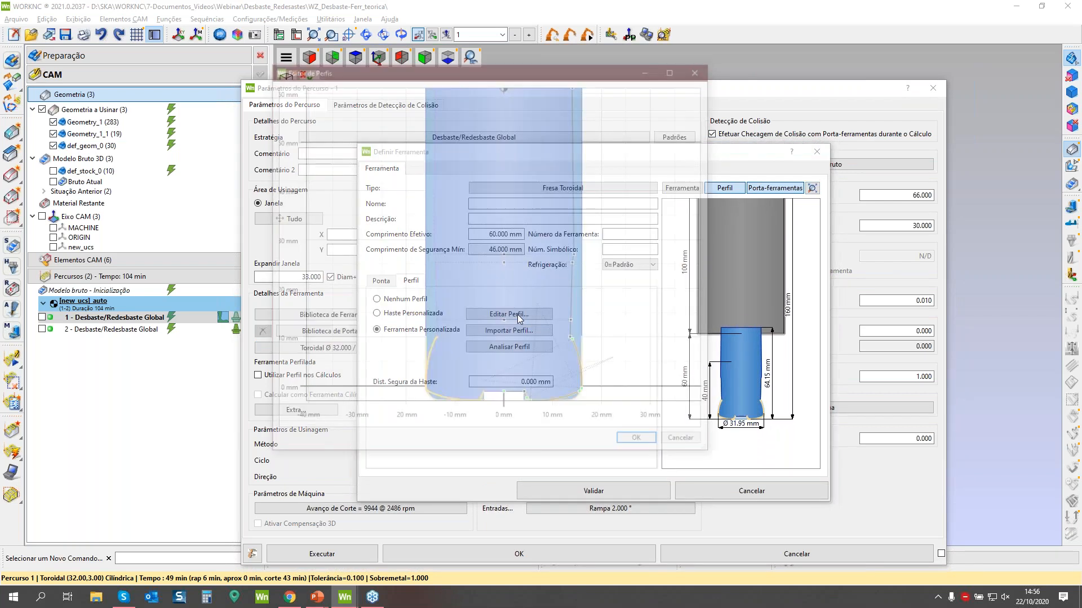
pyautogui.scroll(4, 613, 322)
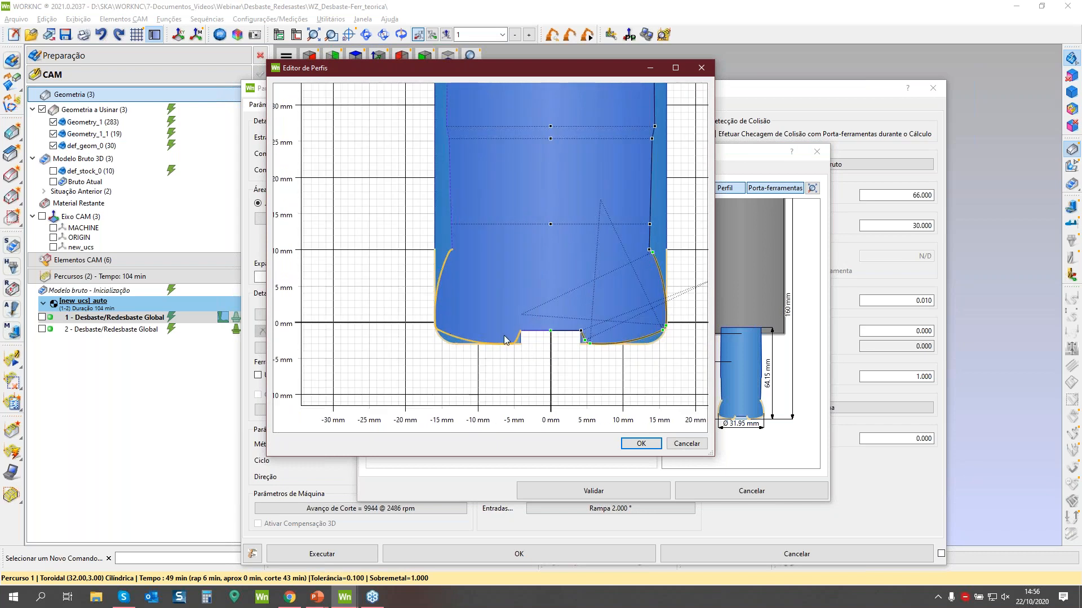
pyautogui.click(687, 443)
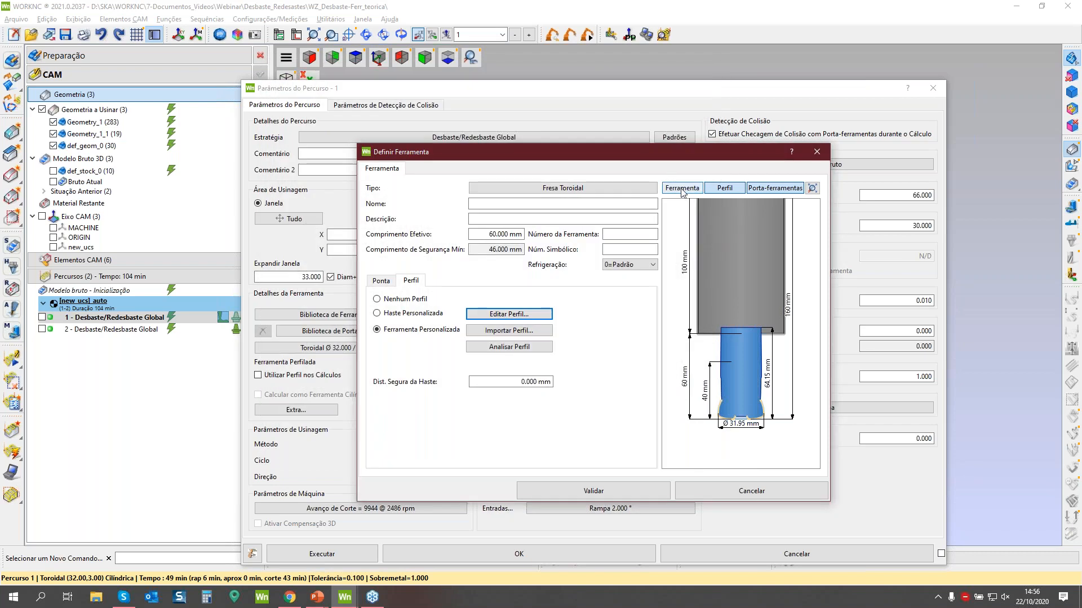
# Examine the cutter tip in the tool definition preview, and cancel the tool definition and toolpath 1's parameters.
pyautogui.moveTo(698, 422); pyautogui.dragTo(691, 332, button='middle')
pyautogui.scroll(2, 691, 332)
pyautogui.moveTo(737, 370); pyautogui.dragTo(731, 400, button='middle')
pyautogui.scroll(2, 725, 390)
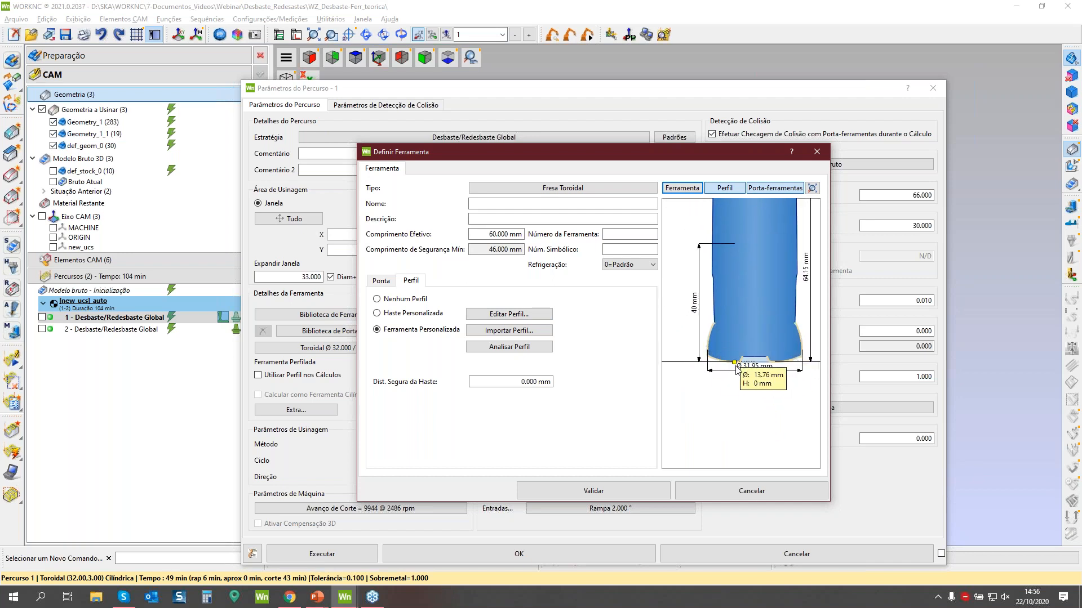
pyautogui.click(708, 493)
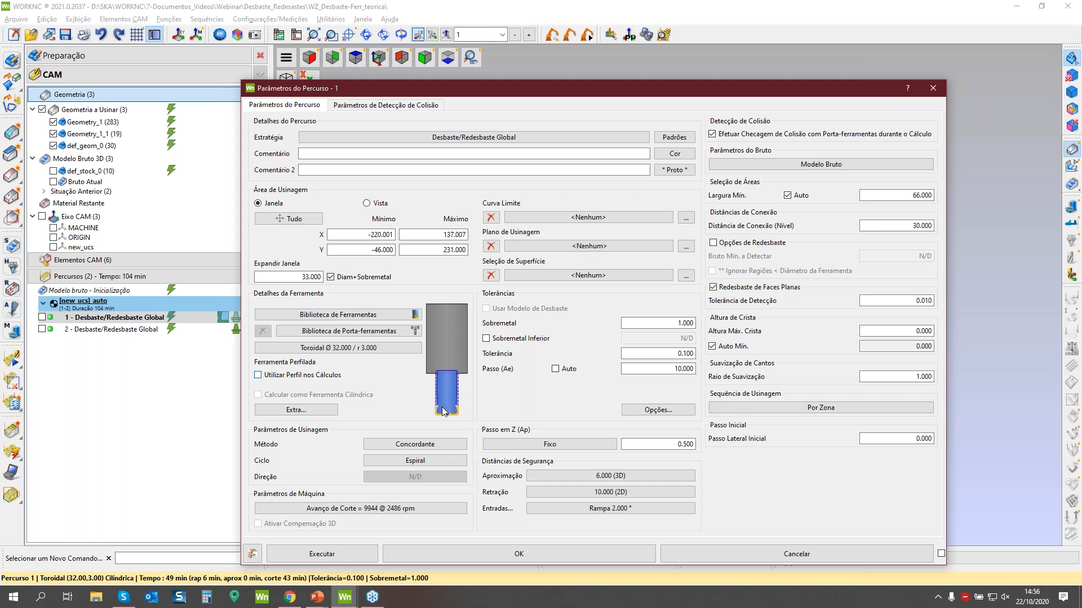
pyautogui.click(707, 553)
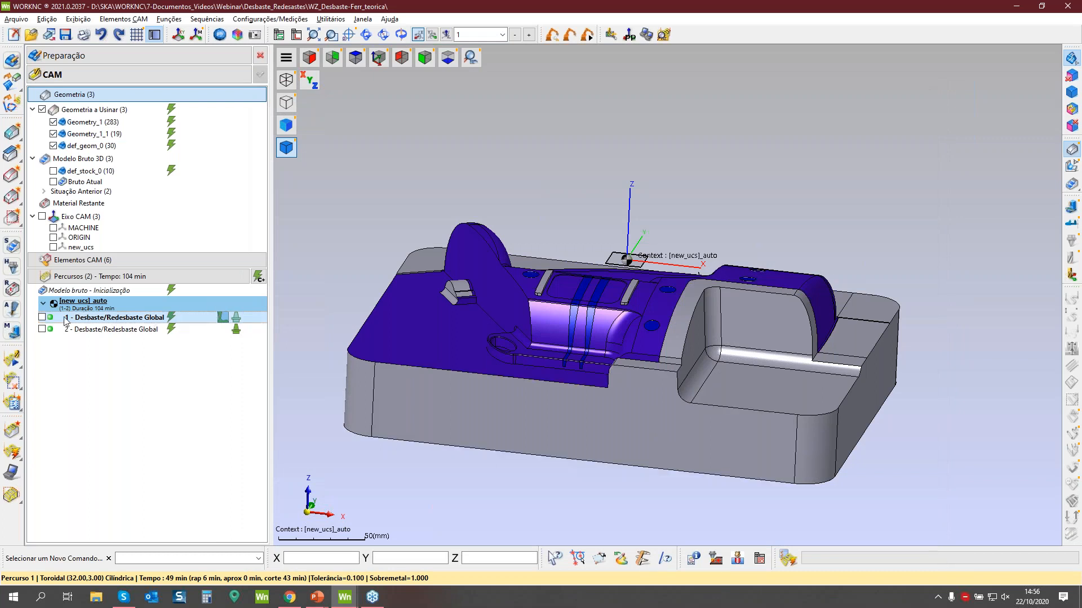
# Display toolpath 1, query a point on its upper rapid moves to inspect the profiled cutter, and hide the toolpath.
pyautogui.click(42, 318)
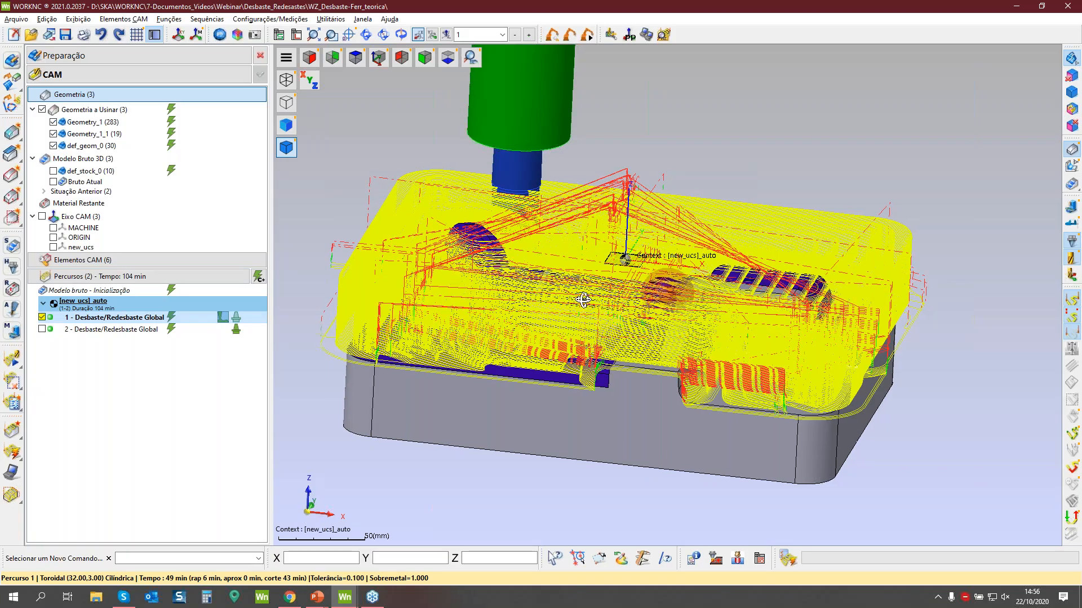
pyautogui.click(647, 179)
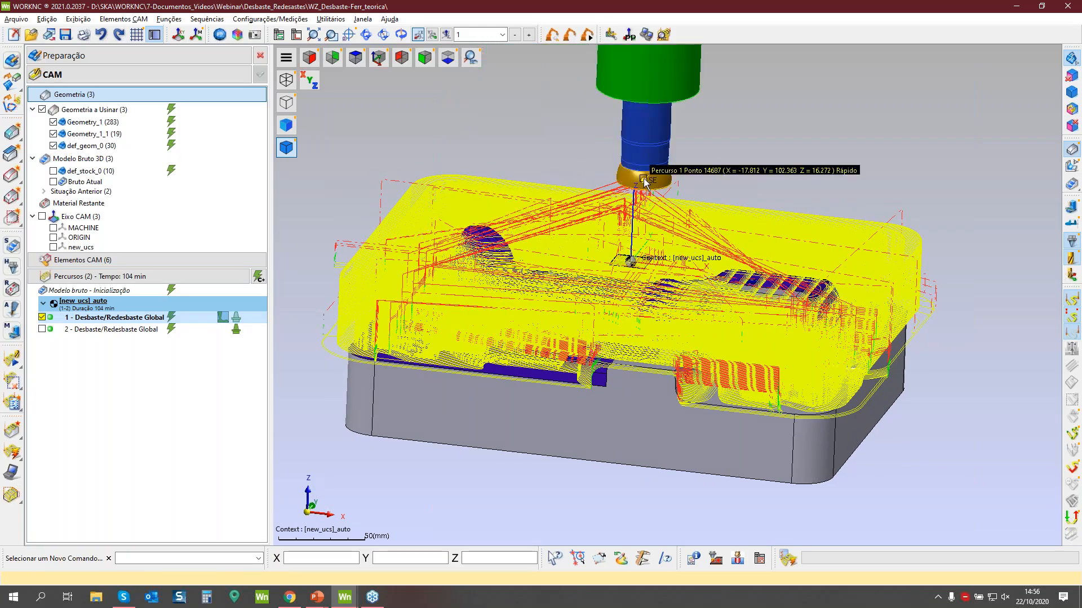
pyautogui.moveTo(647, 180); pyautogui.dragTo(665, 244, button='right')
pyautogui.scroll(3, 665, 244)
pyautogui.moveTo(665, 243); pyautogui.dragTo(598, 272, button='middle')
pyautogui.scroll(4, 576, 228)
pyautogui.scroll(-7, 598, 273)
pyautogui.click(42, 317)
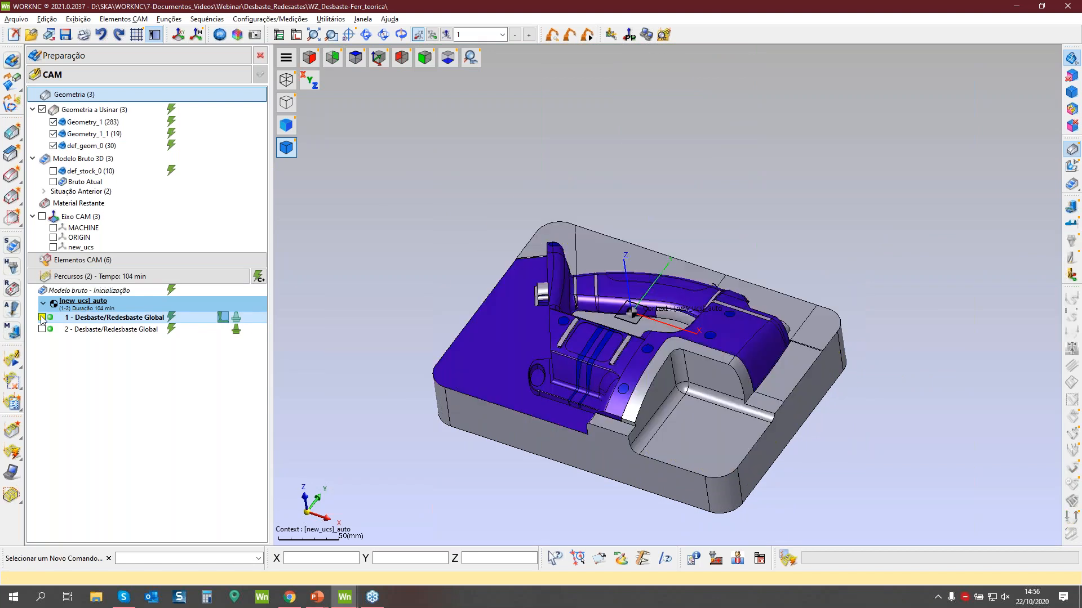
# Show the Bruto Atual stock as a shaded model and examine its machined surfaces up close.
pyautogui.click(54, 182)
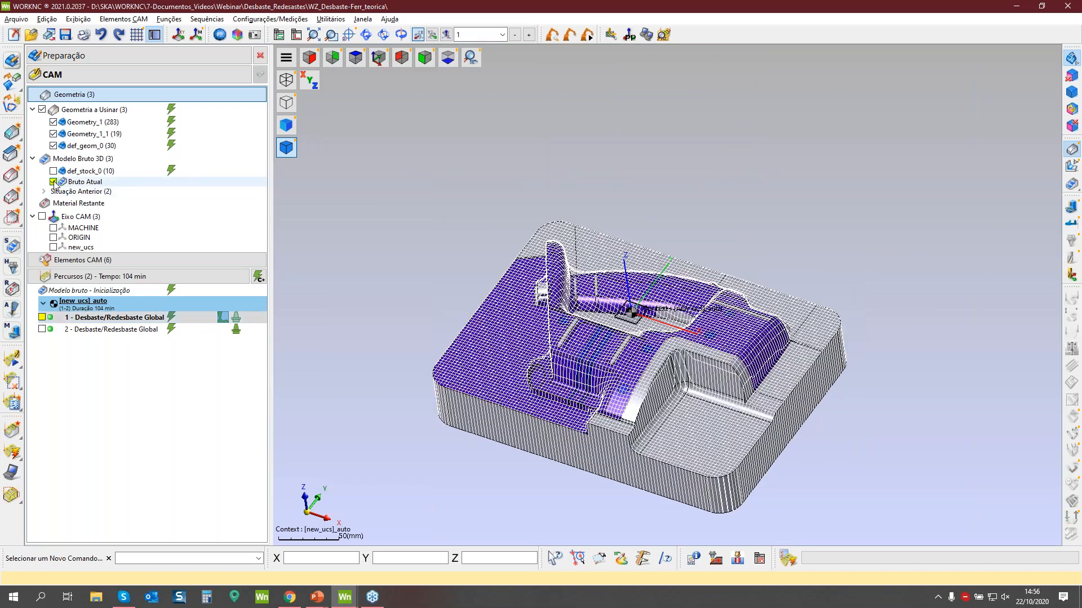
pyautogui.rightClick(78, 184)
pyautogui.click(112, 195)
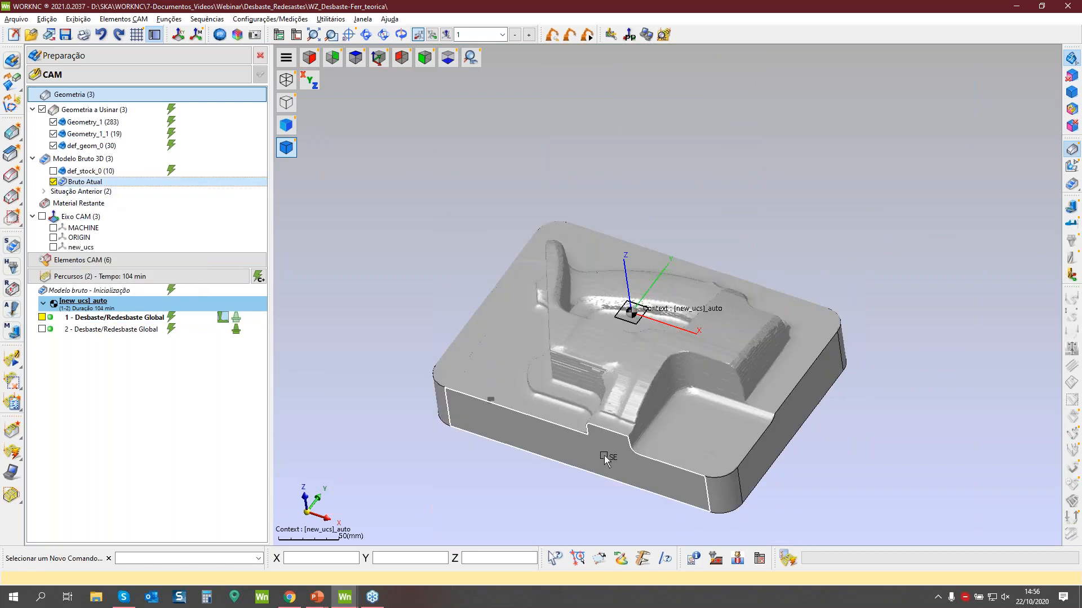
pyautogui.moveTo(652, 463); pyautogui.dragTo(612, 468, button='middle')
pyautogui.scroll(5, 612, 468)
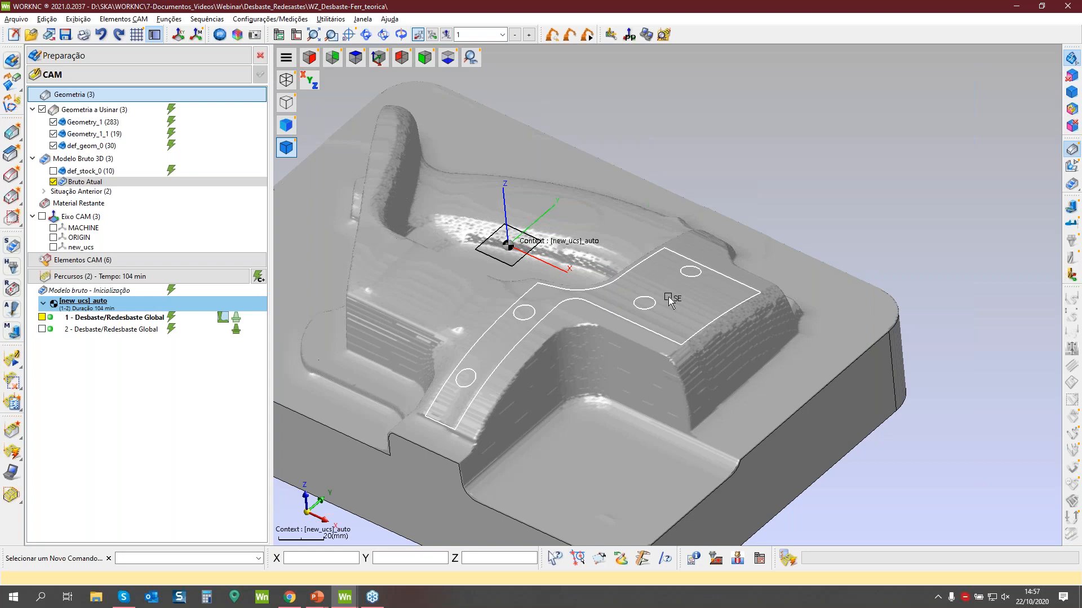
# Hide the Bruto Atual stock and open the settings for computing and showing the remaining material.
pyautogui.click(1069, 43)
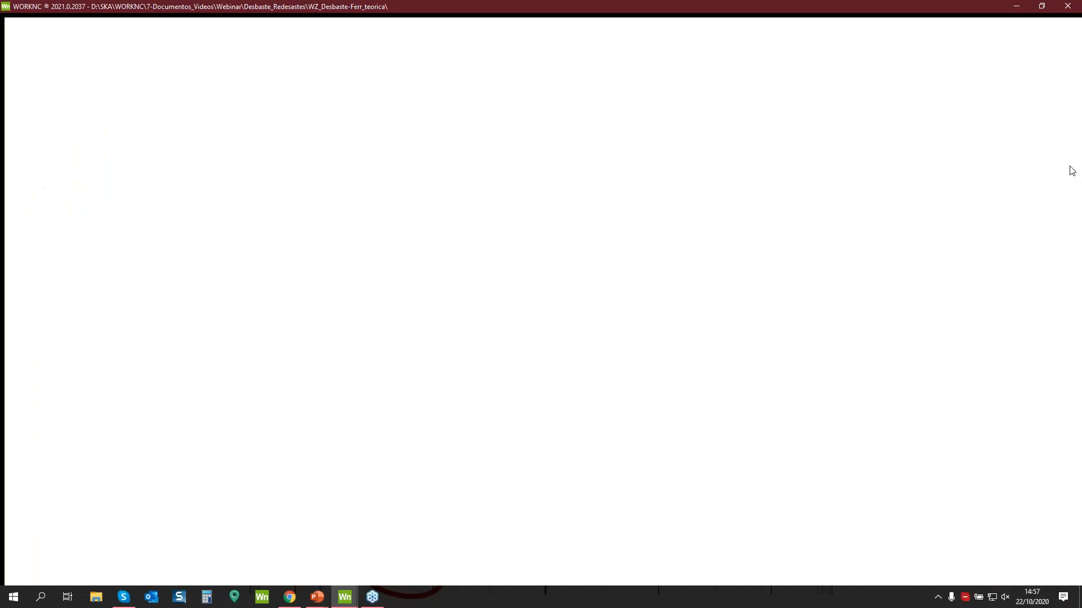
pyautogui.click(1071, 149)
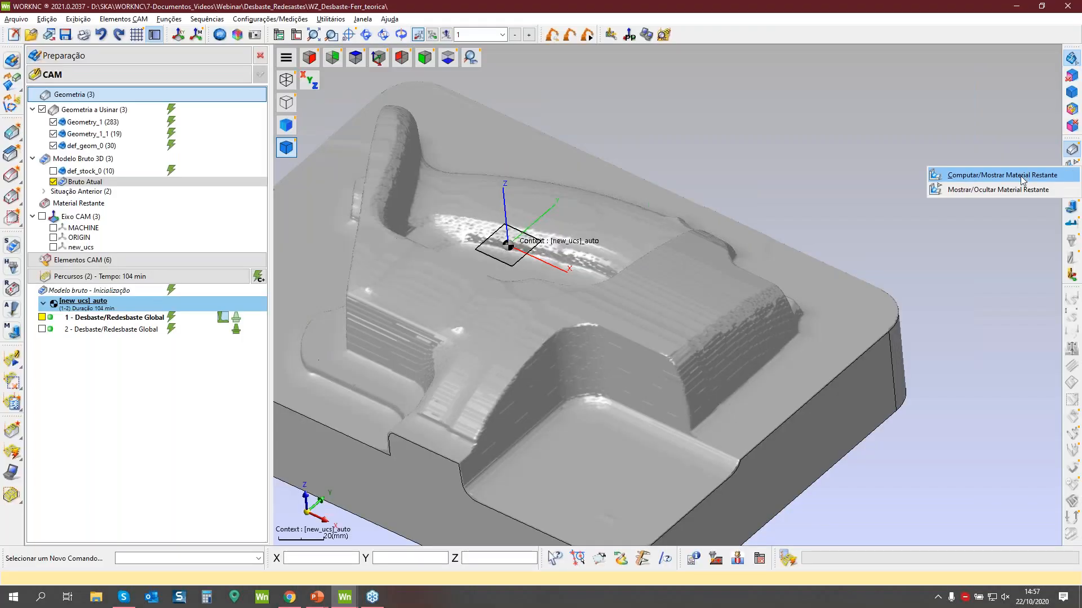
pyautogui.click(53, 182)
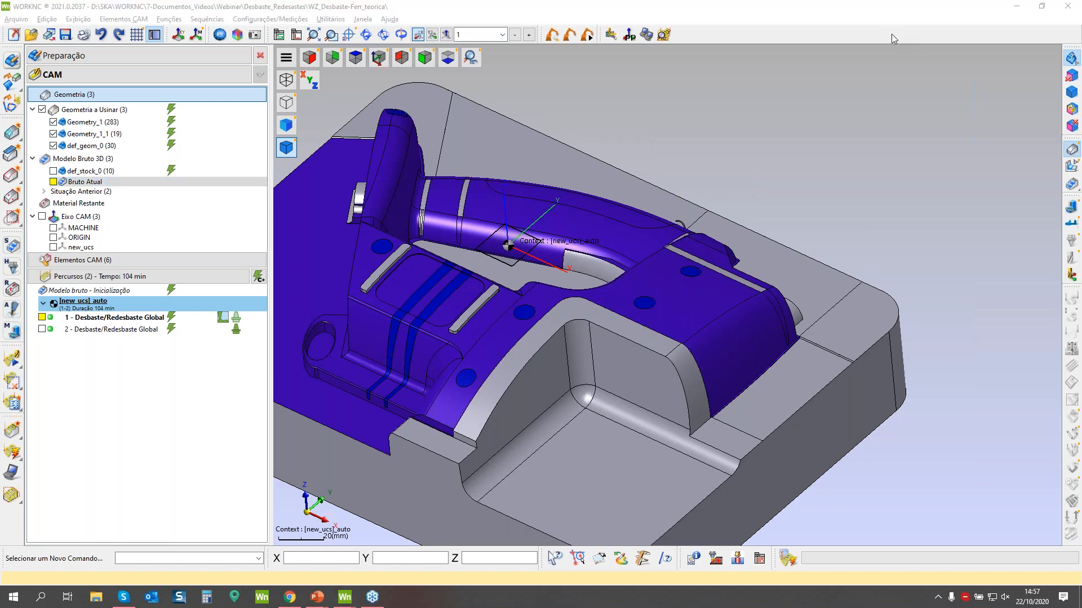
pyautogui.click(1073, 169)
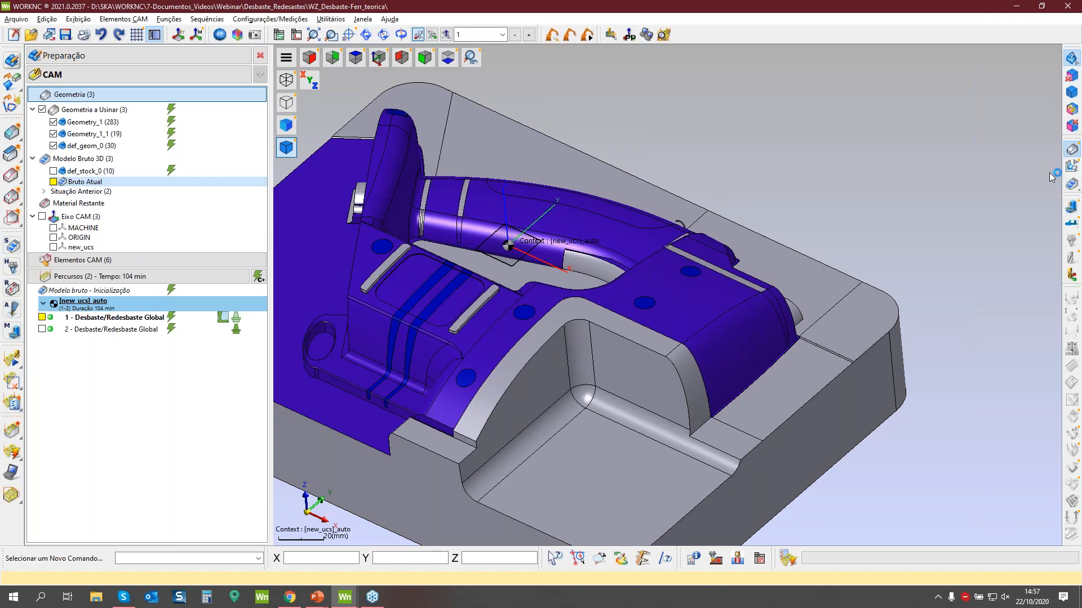
pyautogui.click(975, 175)
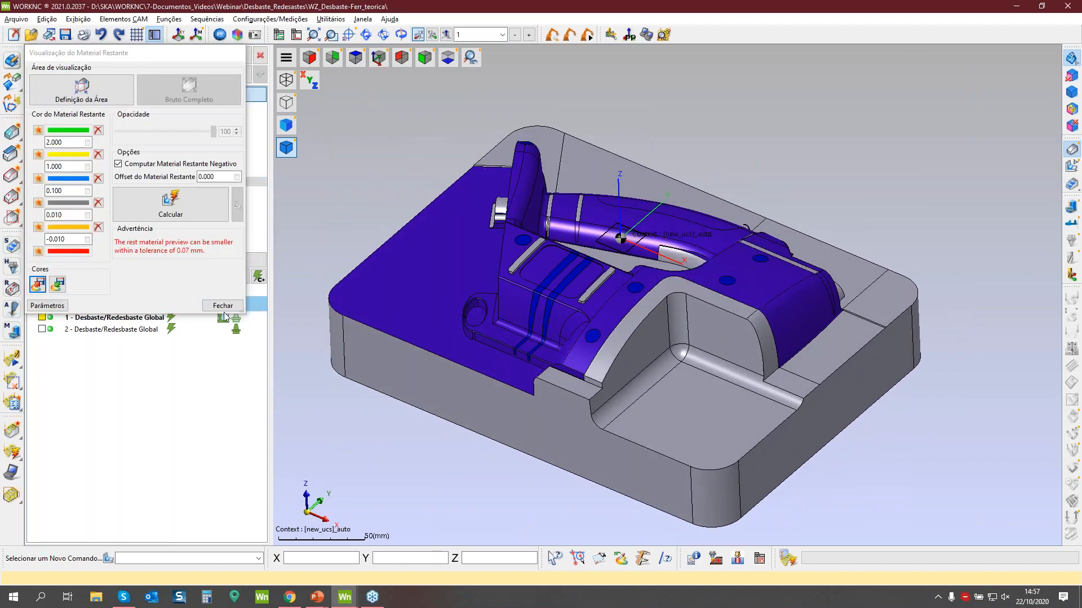
# Close the remaining material settings, check toolpath 1's parameters, and cancel them without changes.
pyautogui.click(222, 305)
pyautogui.doubleClick(51, 319)
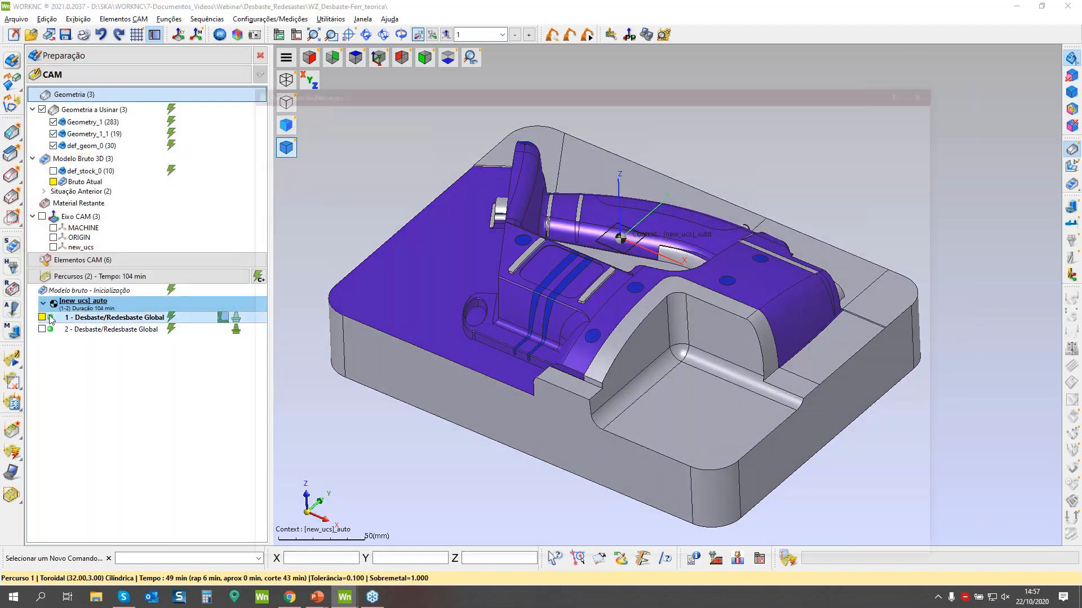
pyautogui.click(738, 553)
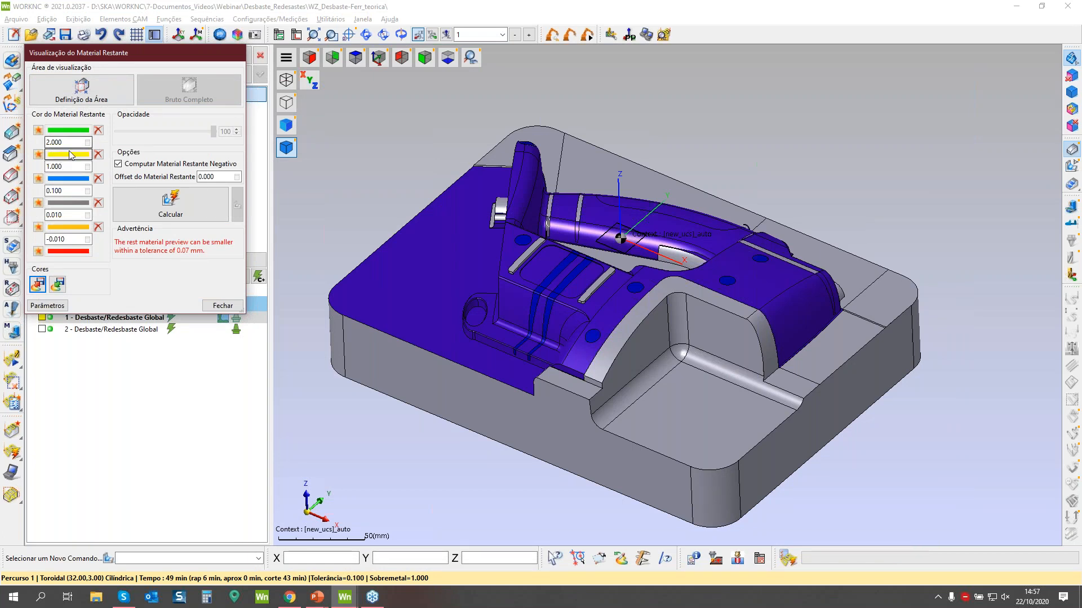
# Calculate the remaining material after toolpath 1, examine the colour-coded leftover thickness on the upper surfaces, and close the visualization settings.
pyautogui.click(157, 212)
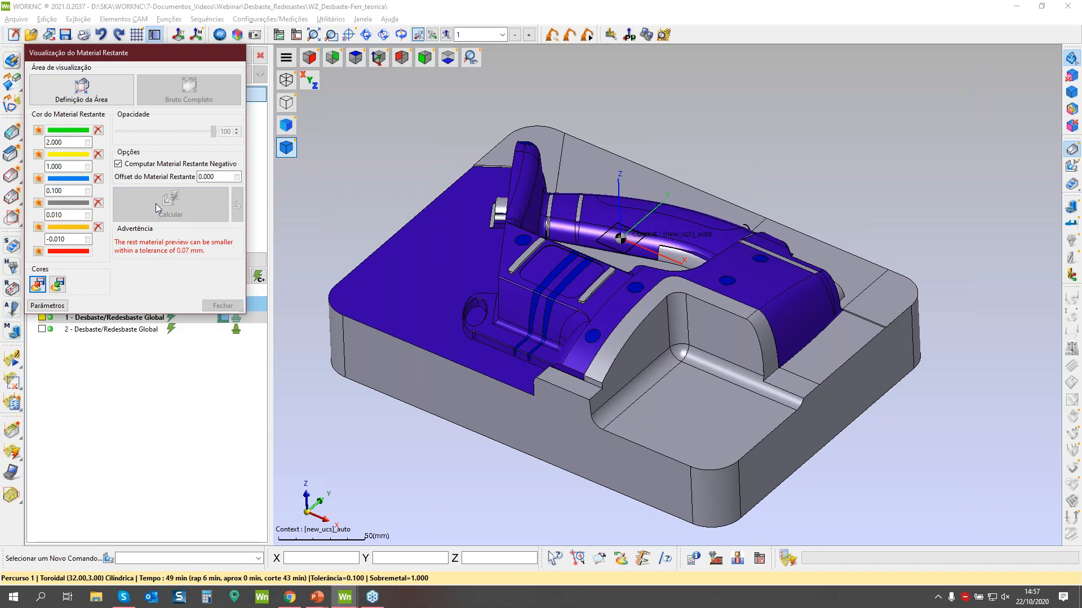
pyautogui.moveTo(611, 322); pyautogui.dragTo(577, 217, button='middle')
pyautogui.scroll(4, 620, 377)
pyautogui.scroll(-2, 607, 271)
pyautogui.scroll(3, 606, 271)
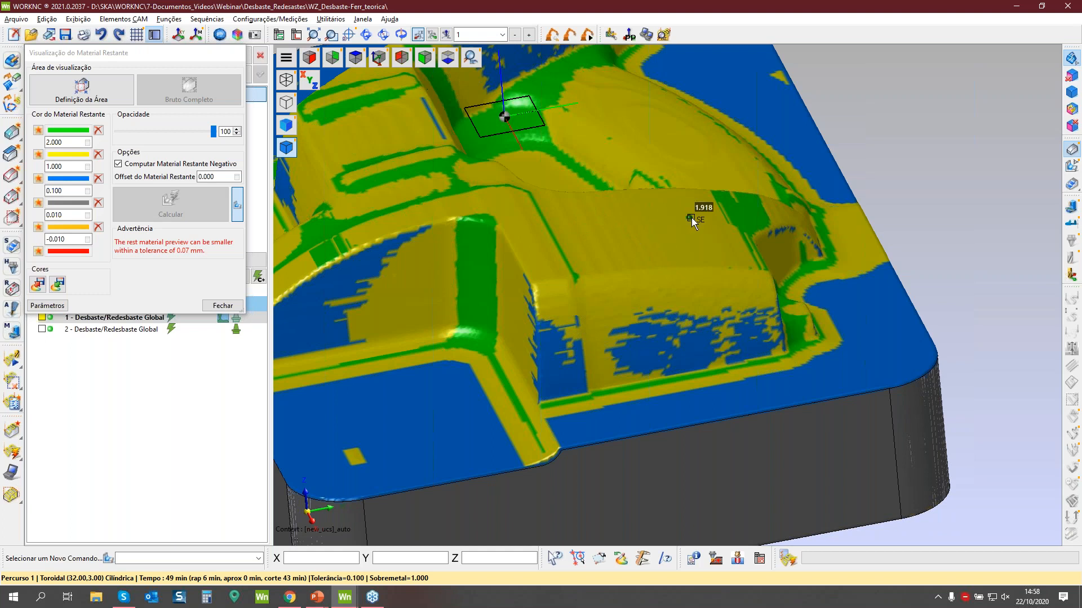
pyautogui.scroll(-3, 598, 215)
pyautogui.moveTo(449, 266); pyautogui.dragTo(624, 359, button='middle')
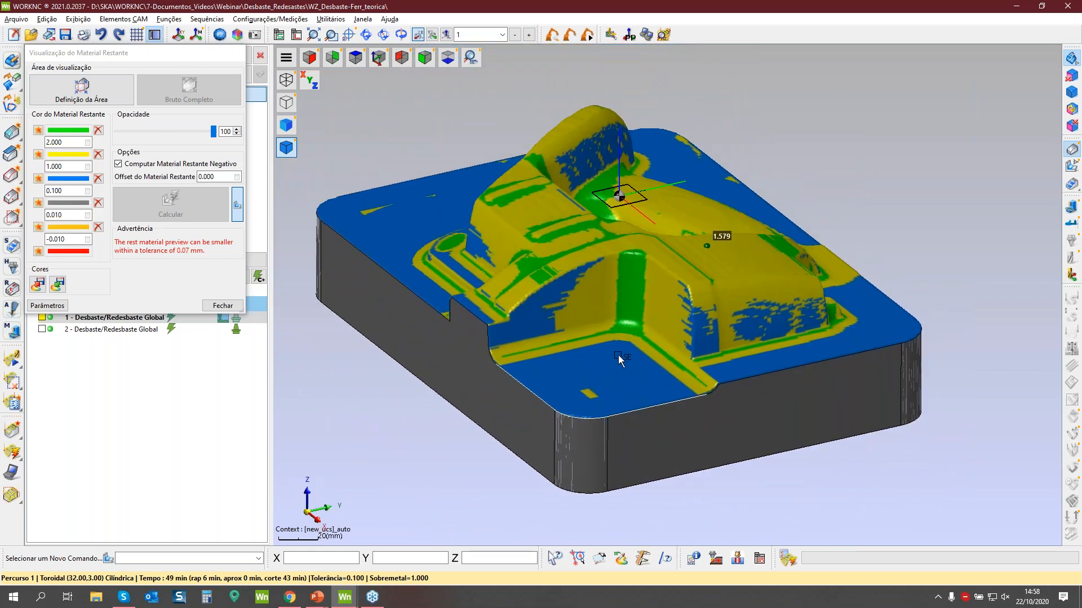
pyautogui.click(219, 306)
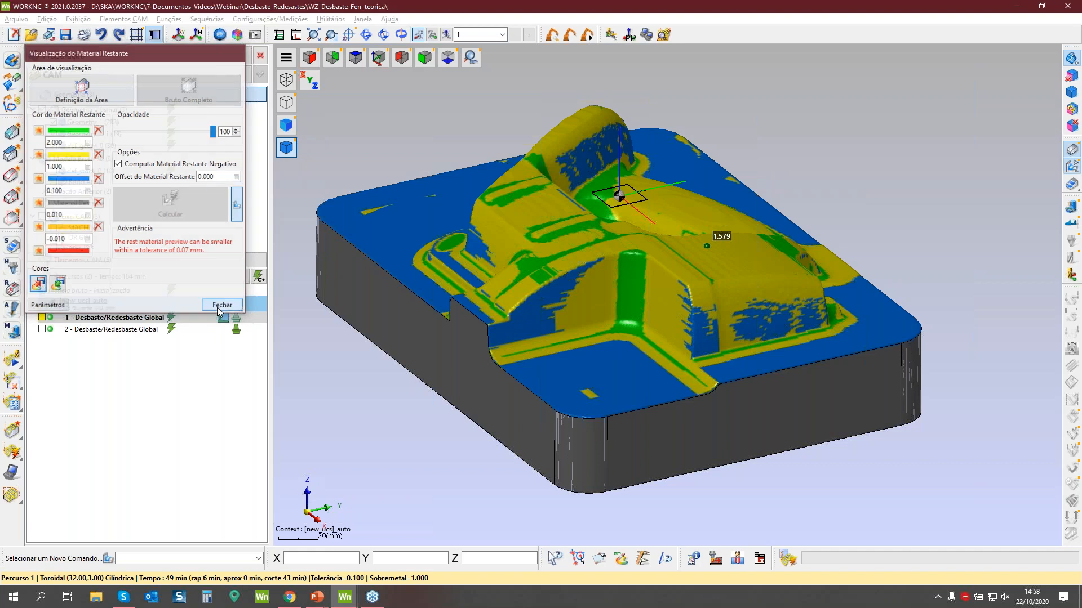
# Display toolpath 2 and examine its re-roughing passes over the part's upper surfaces up close.
pyautogui.click(42, 331)
pyautogui.moveTo(666, 294); pyautogui.dragTo(565, 254, button='middle')
pyautogui.scroll(3, 589, 400)
pyautogui.scroll(3, 564, 247)
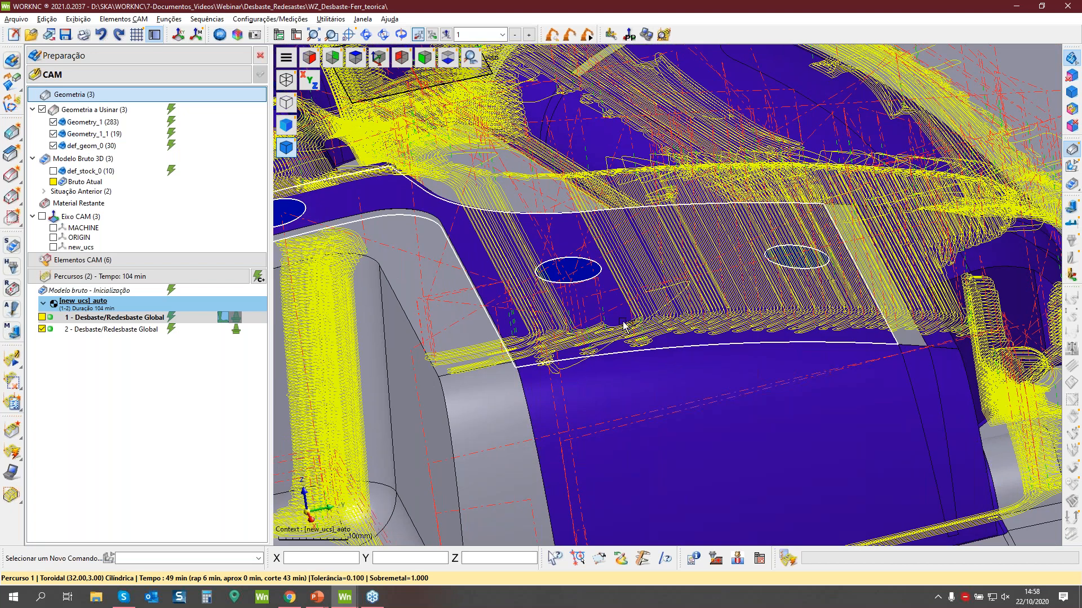
# Check whether toolpath 1's parameters use the tool profile in the calculations, and cancel them.
pyautogui.doubleClick(51, 320)
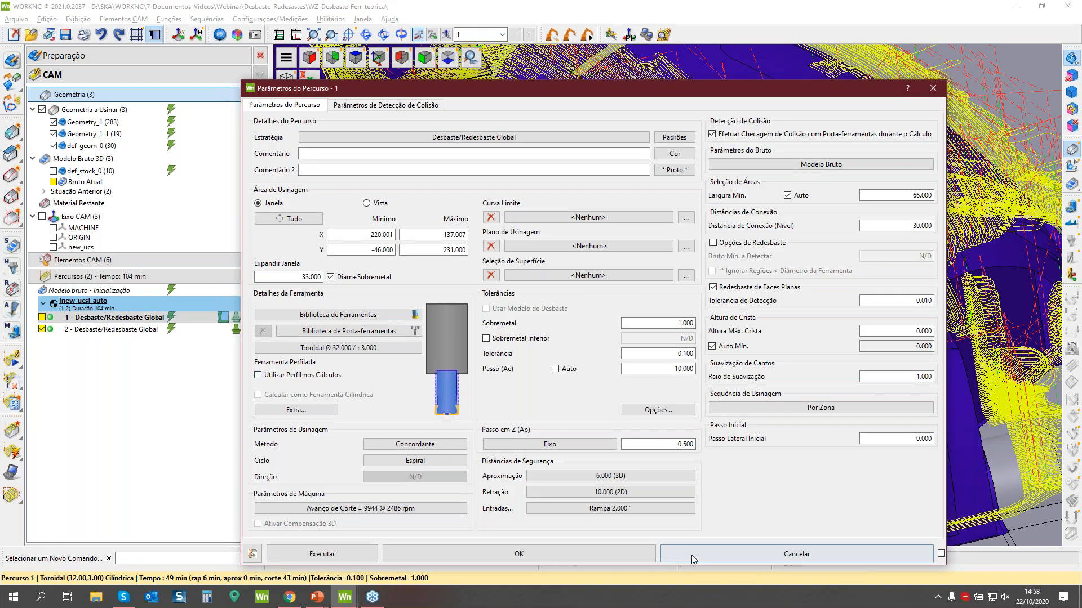
pyautogui.click(792, 554)
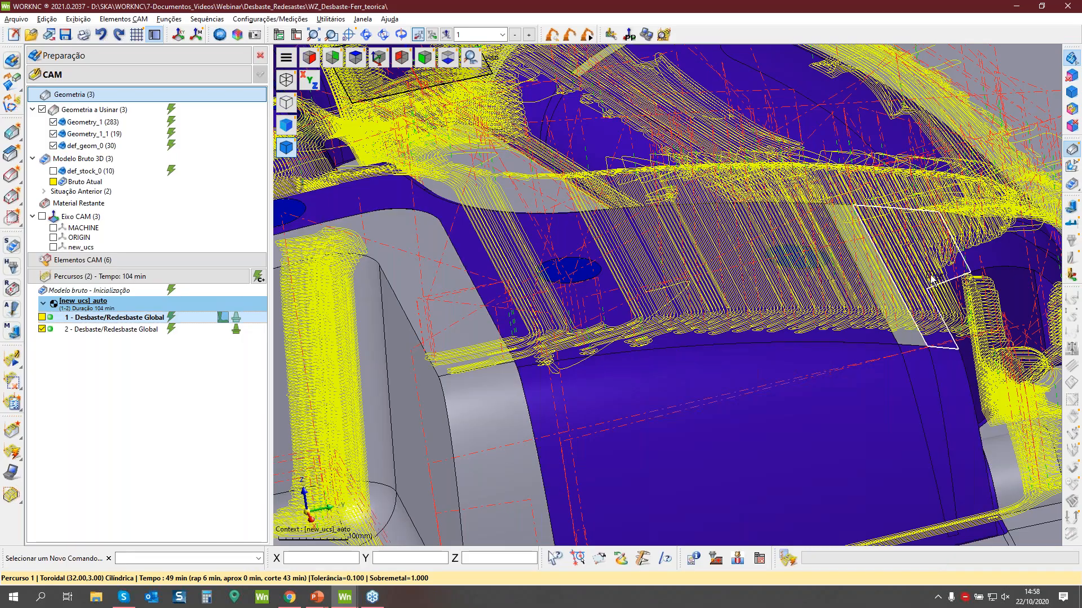
pyautogui.scroll(-5, 646, 290)
pyautogui.moveTo(644, 474); pyautogui.dragTo(618, 372, button='middle')
# Select toolpath 2, review its stock allowance and minimum stock to detect in the parameters, cancel, and look over its passes.
pyautogui.click(99, 333)
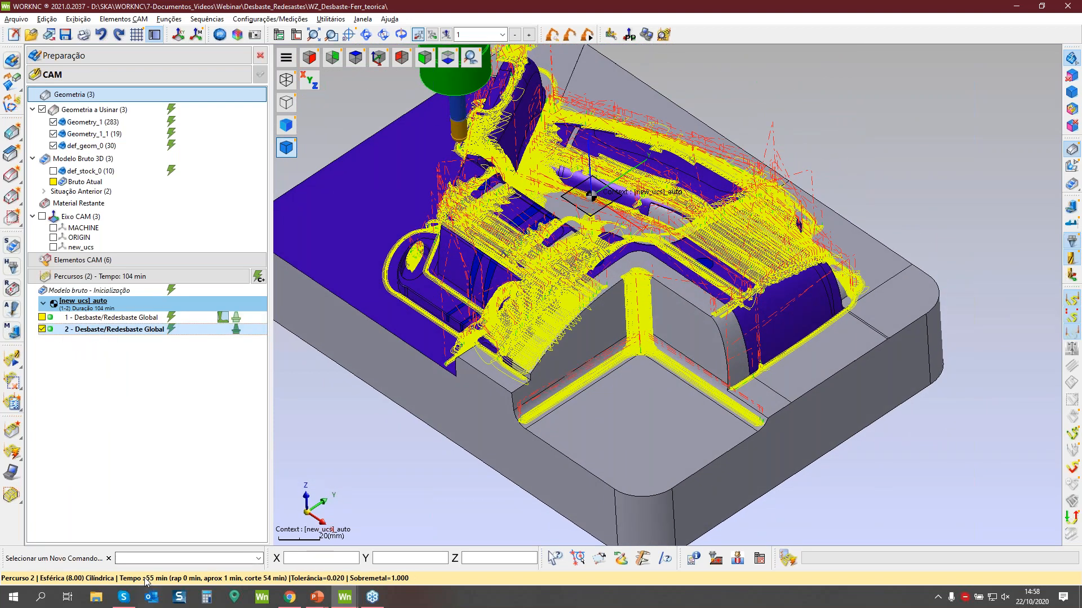
pyautogui.scroll(3, 667, 243)
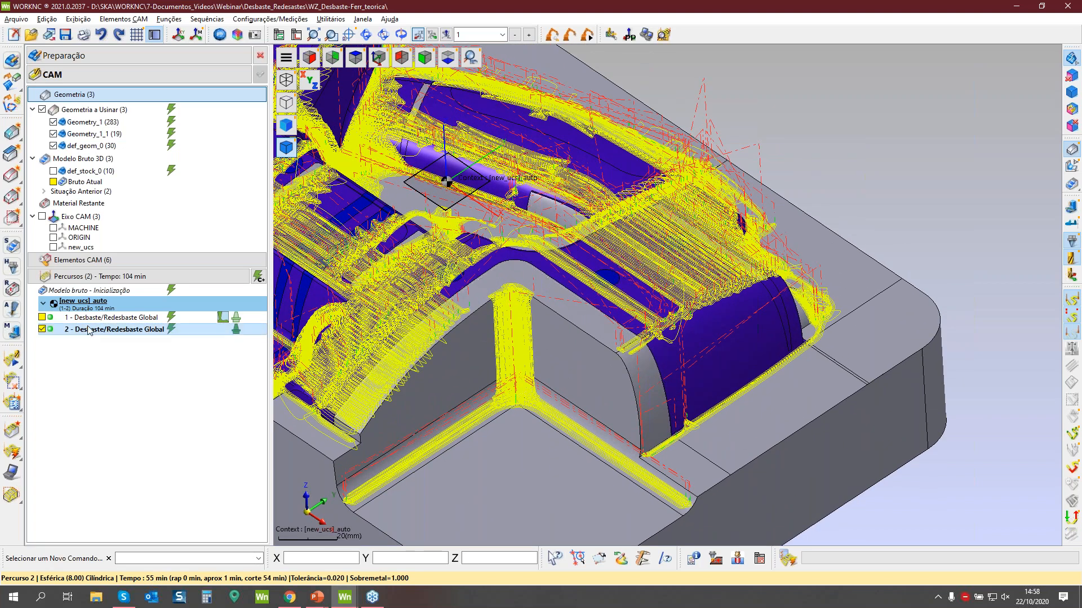
pyautogui.doubleClick(53, 332)
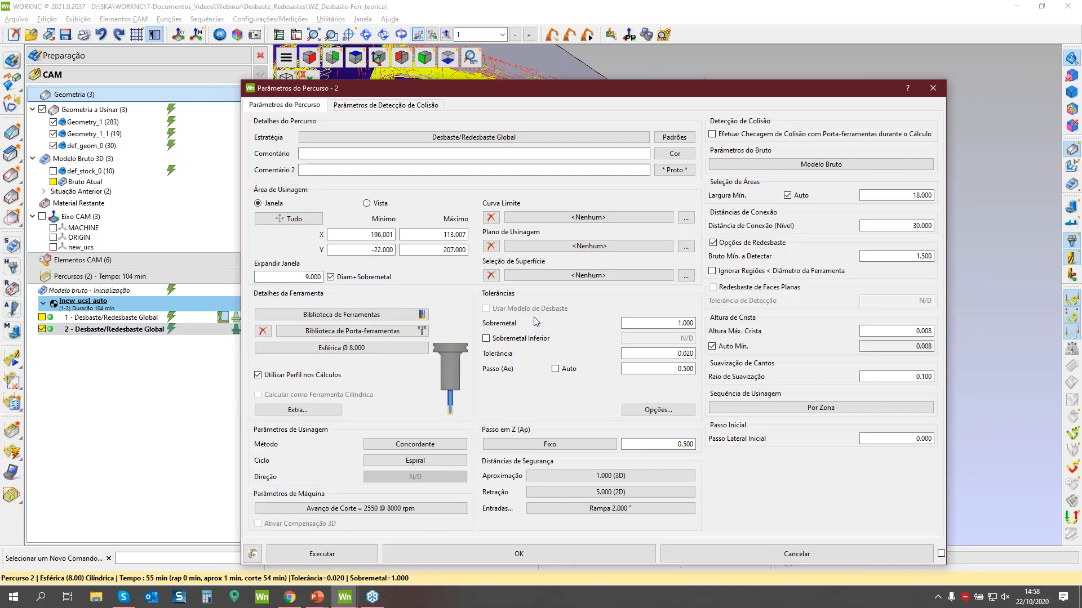
pyautogui.doubleClick(697, 324)
pyautogui.doubleClick(861, 257)
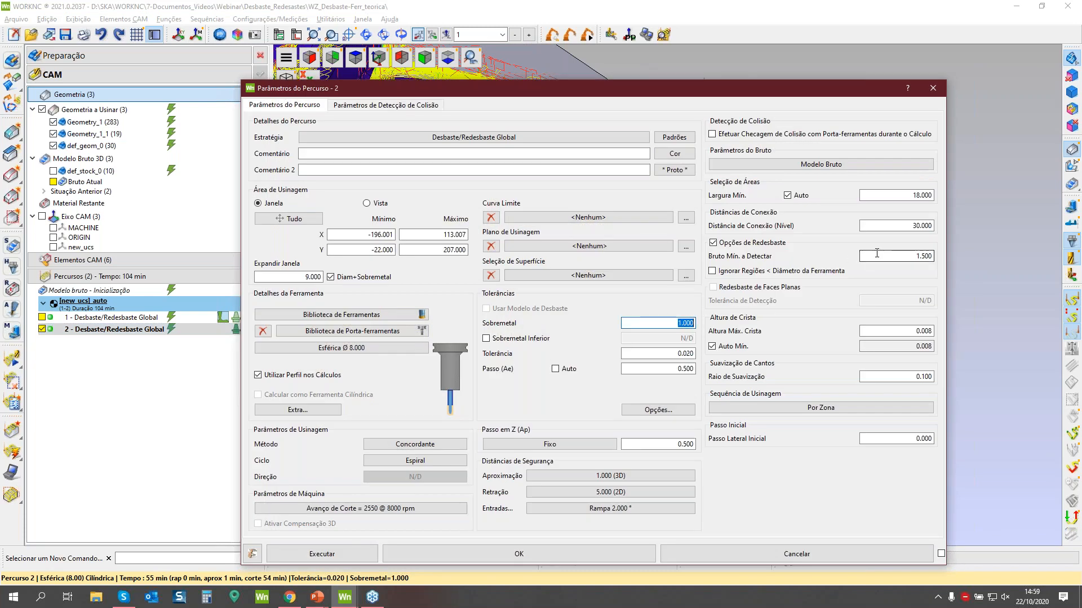
pyautogui.click(767, 552)
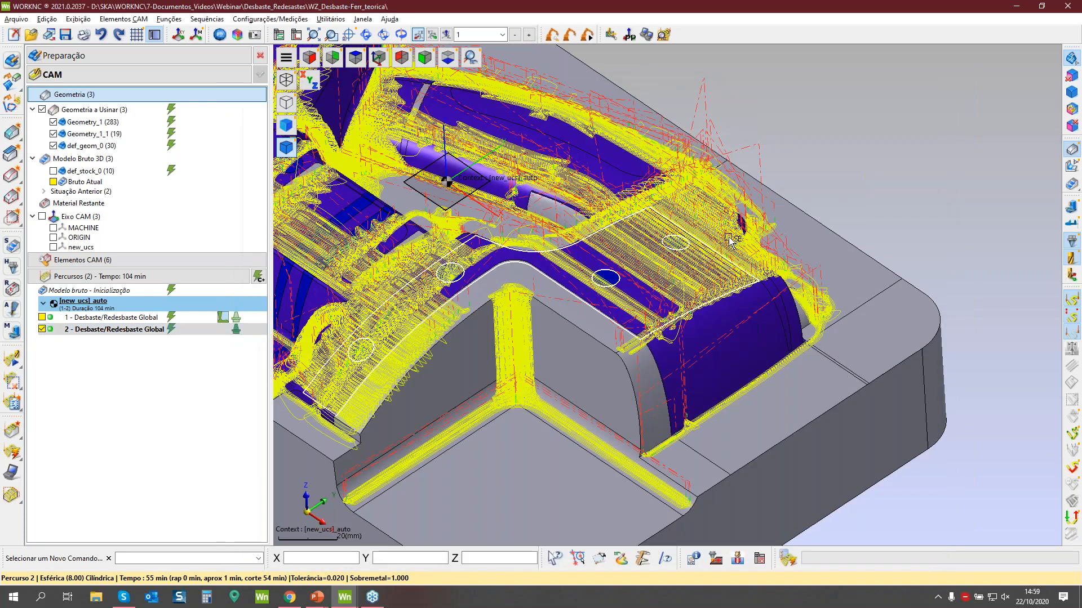
pyautogui.scroll(-3, 680, 292)
pyautogui.moveTo(681, 292); pyautogui.dragTo(385, 499, button='middle')
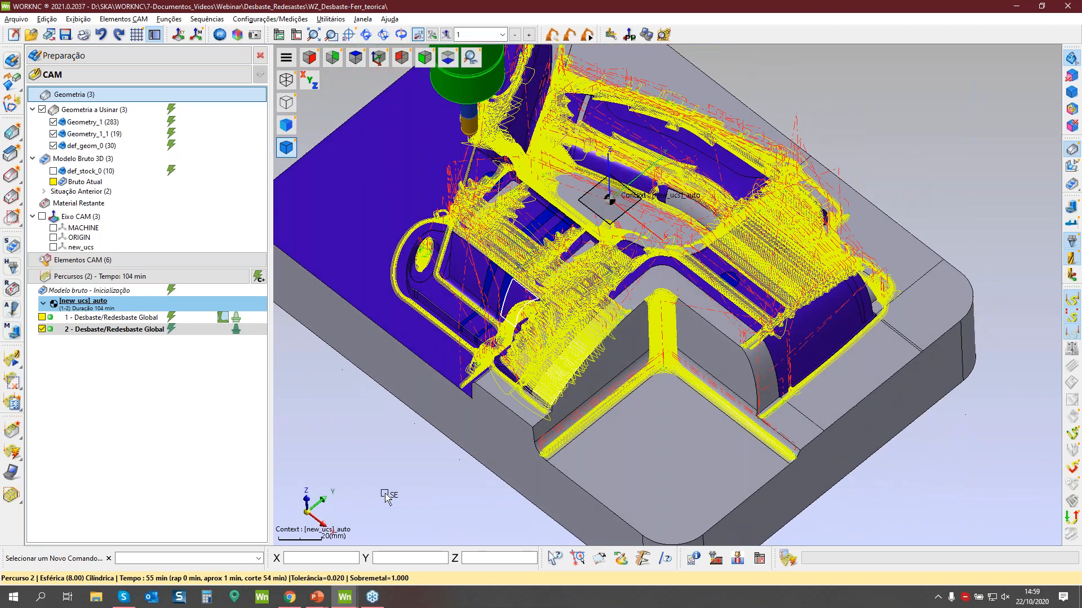
# Switch to the other WORKNC window and open the recent work zone wz_desbaste-ferr_perfil.
pyautogui.click(346, 598)
pyautogui.click(409, 549)
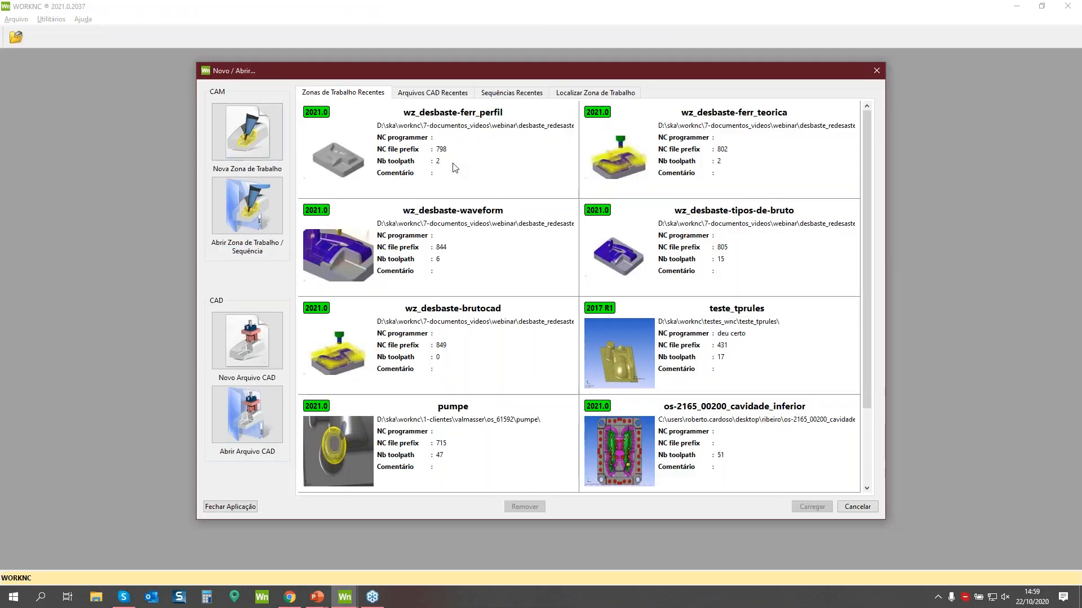
pyautogui.doubleClick(464, 115)
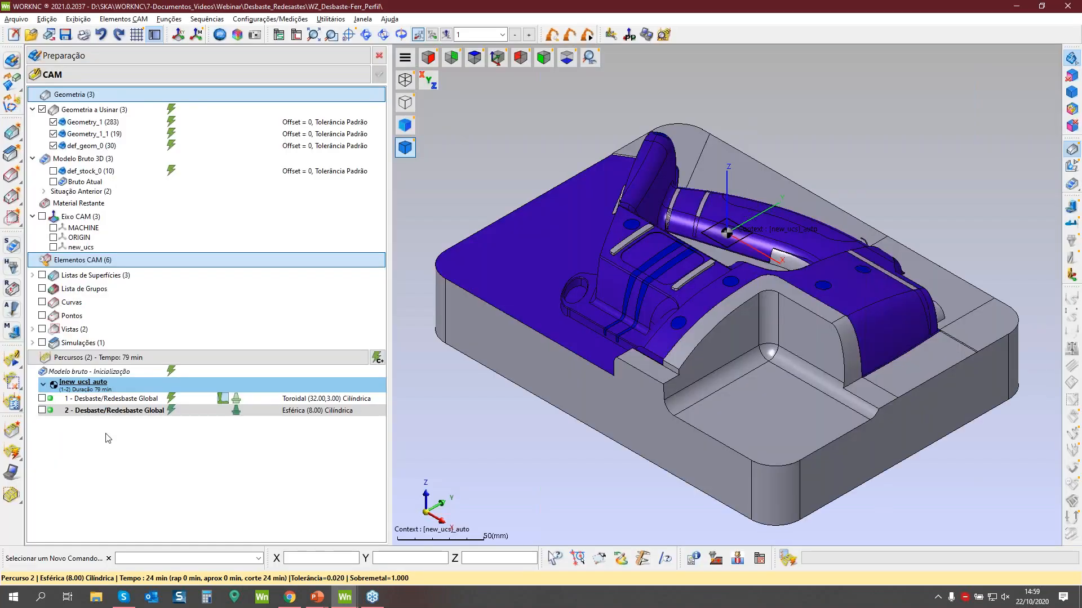
# Inspect toolpath 1's toroidal cutter definition and its profile calculation option, and cancel both dialogs.
pyautogui.click(92, 399)
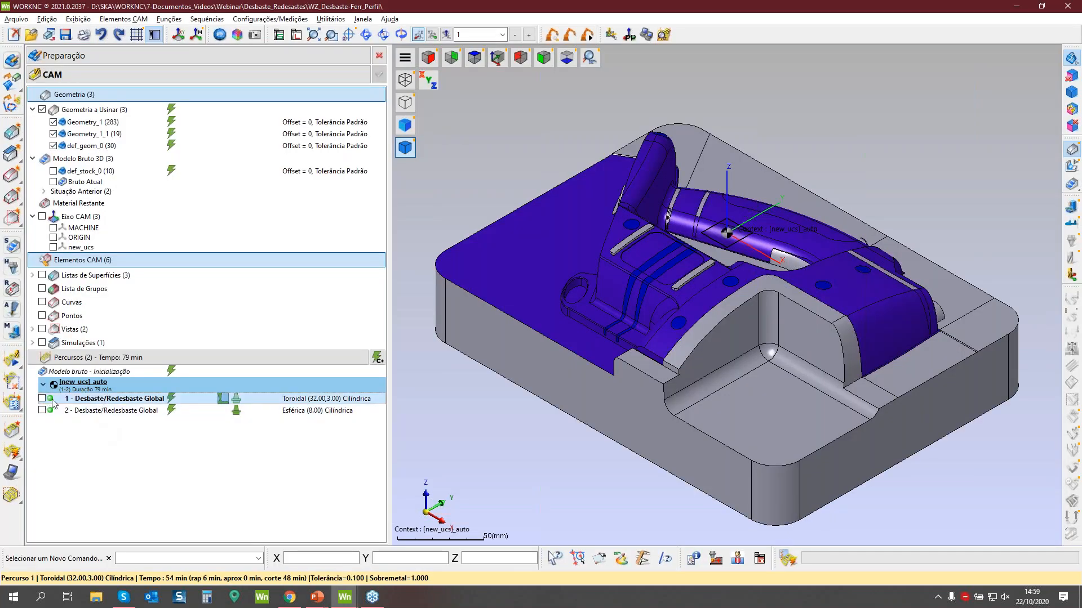
pyautogui.doubleClick(54, 401)
pyautogui.click(362, 347)
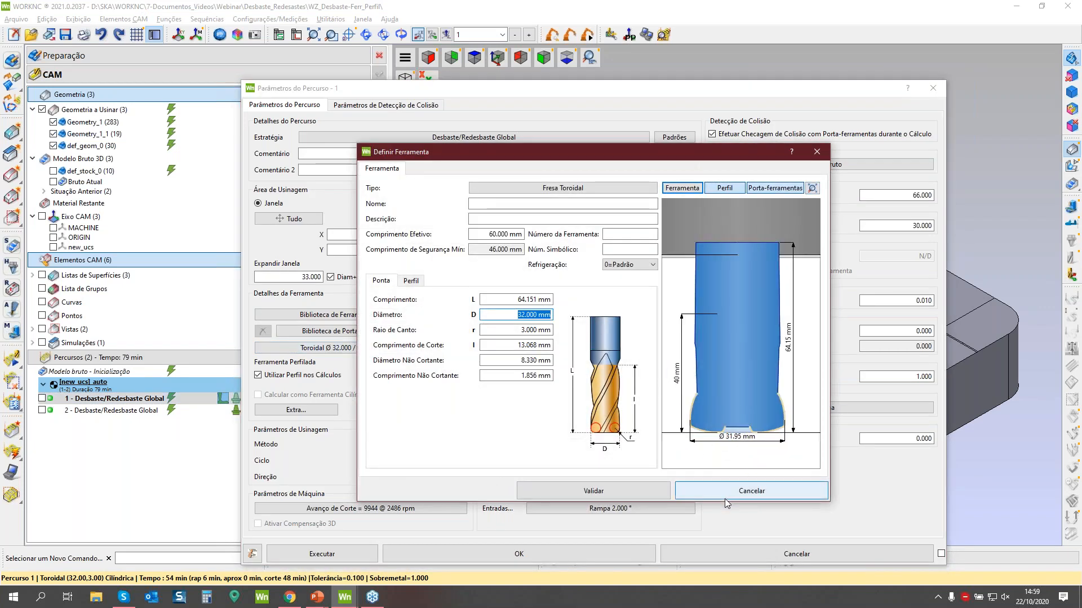
pyautogui.click(749, 490)
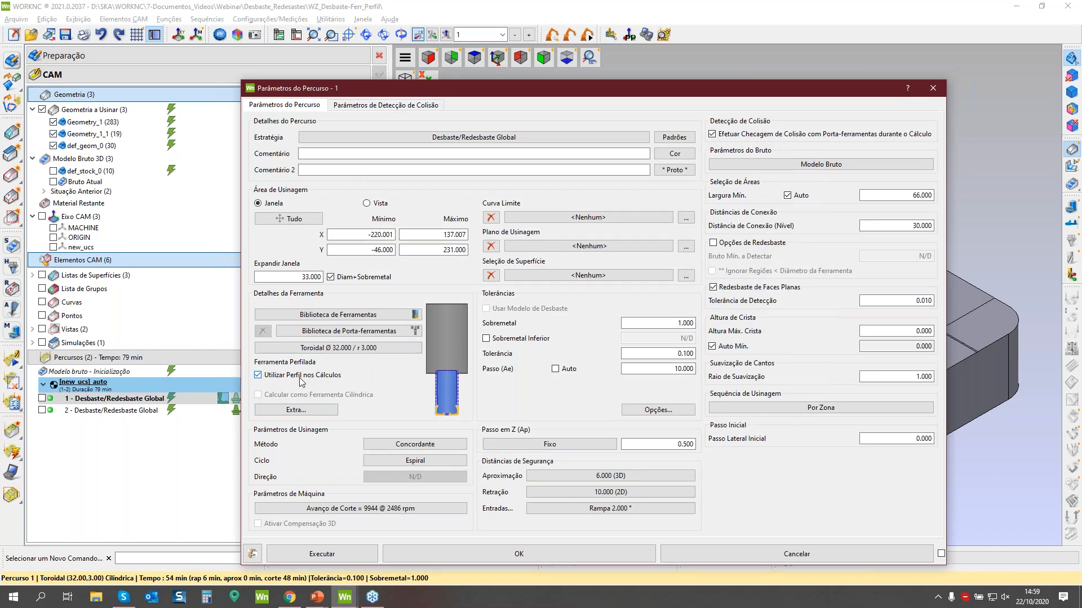
pyautogui.click(786, 555)
# Display toolpath 1 with its cutter, view it from above, and hide it again.
pyautogui.doubleClick(131, 403)
pyautogui.moveTo(722, 362); pyautogui.dragTo(714, 470, button='middle')
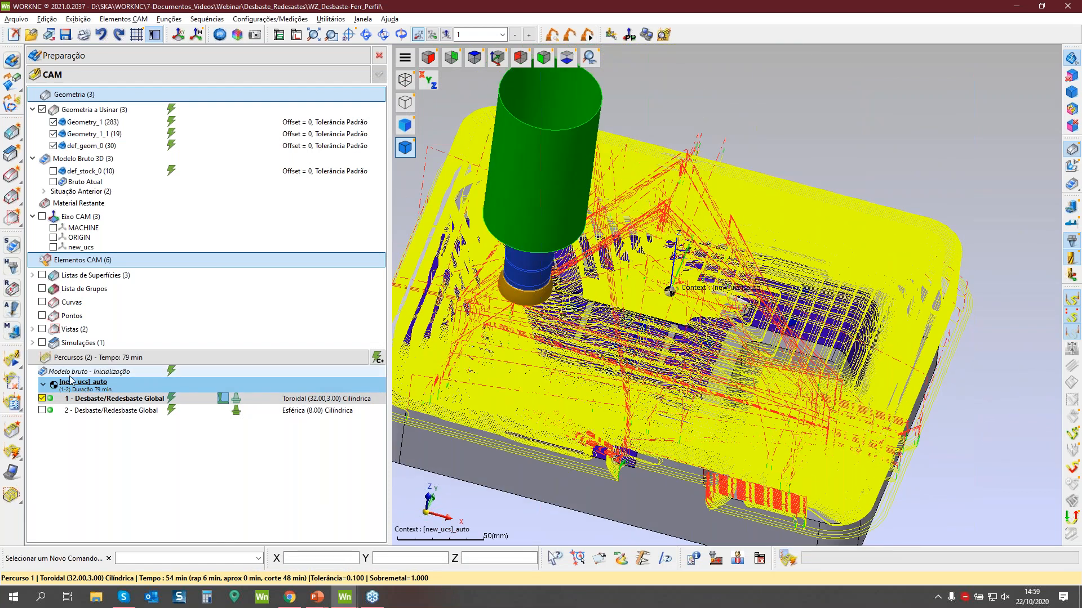
pyautogui.click(42, 398)
# Calculate the remaining material left by toolpath 1's profile-based roughing in this work zone.
pyautogui.moveTo(764, 284); pyautogui.dragTo(728, 295, button='middle')
pyautogui.rightClick(1072, 165)
pyautogui.click(1026, 174)
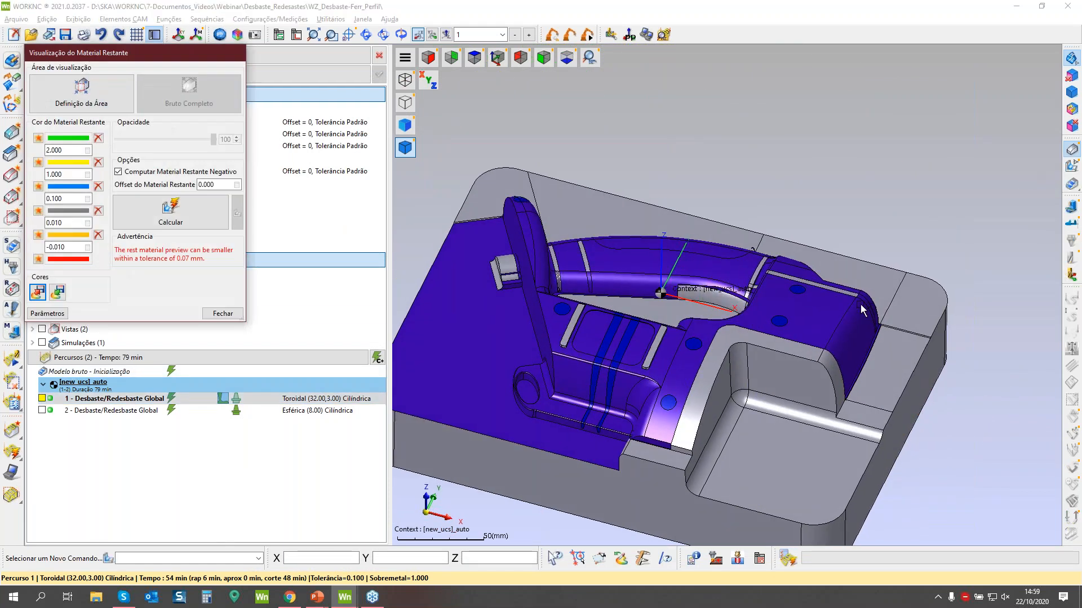
pyautogui.moveTo(796, 351); pyautogui.dragTo(816, 310, button='middle')
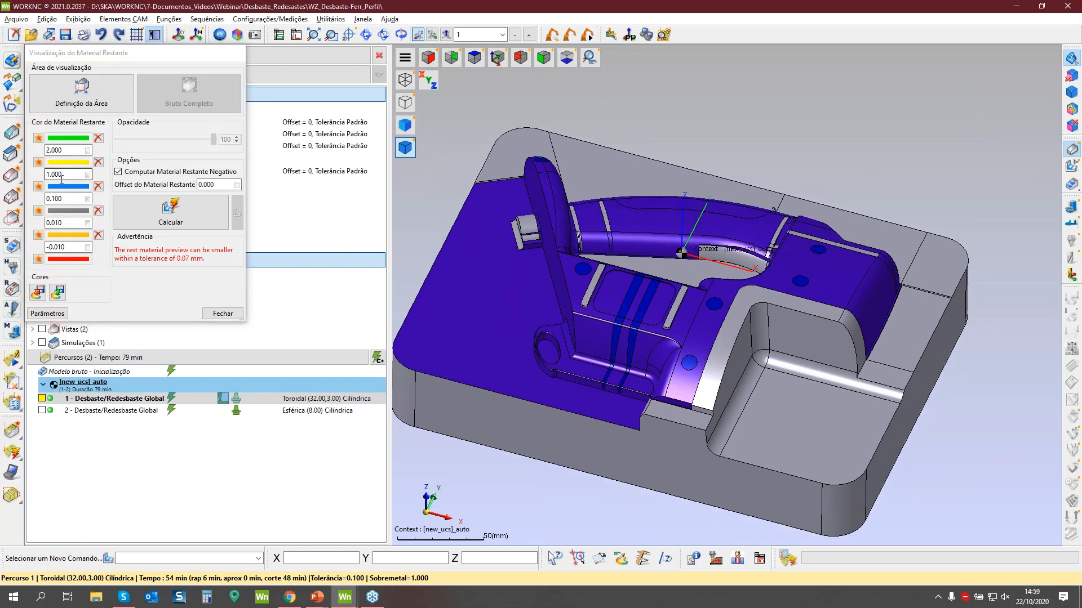
pyautogui.click(150, 215)
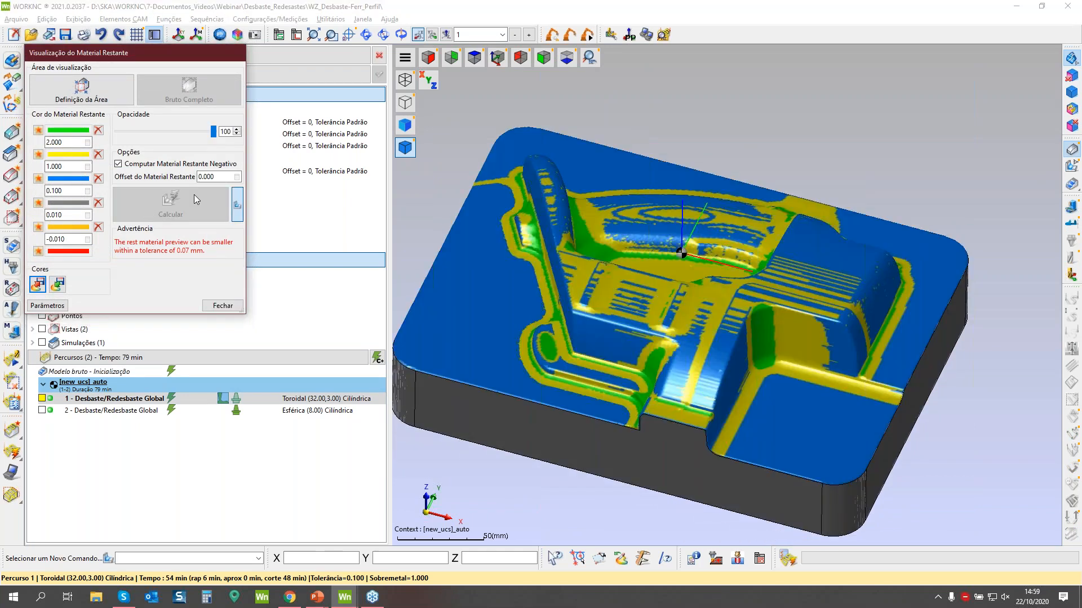
# Examine the remaining material on the raised block, query its thickness on the upper face, and close the visualization settings.
pyautogui.moveTo(749, 393); pyautogui.dragTo(833, 461, button='middle')
pyautogui.scroll(8, 833, 461)
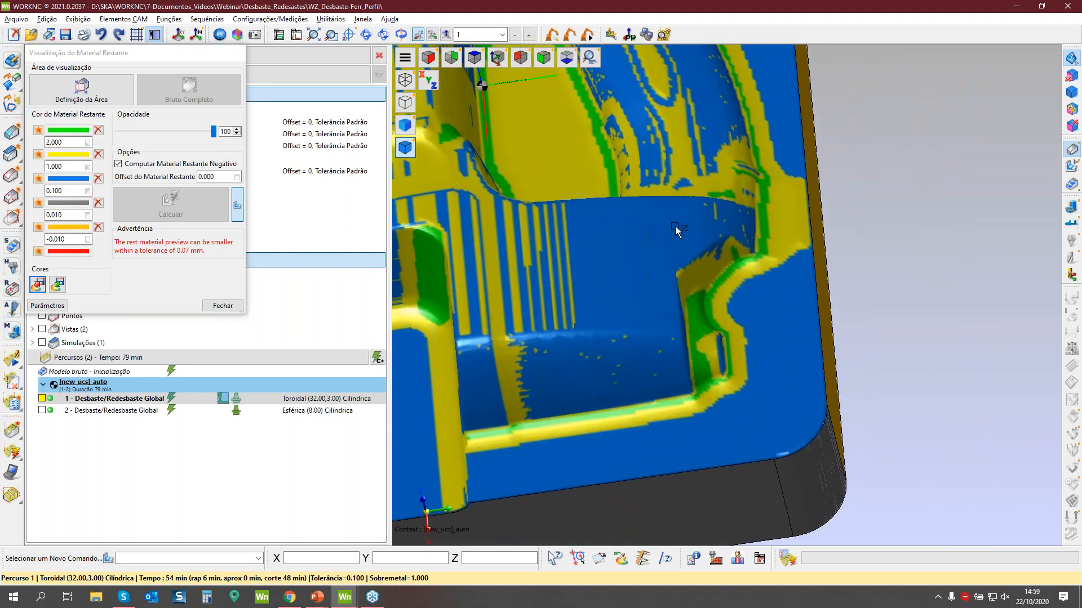
pyautogui.moveTo(607, 239)
pyautogui.scroll(2, 567, 292)
pyautogui.scroll(-3, 668, 306)
pyautogui.moveTo(668, 306); pyautogui.dragTo(666, 297, button='middle')
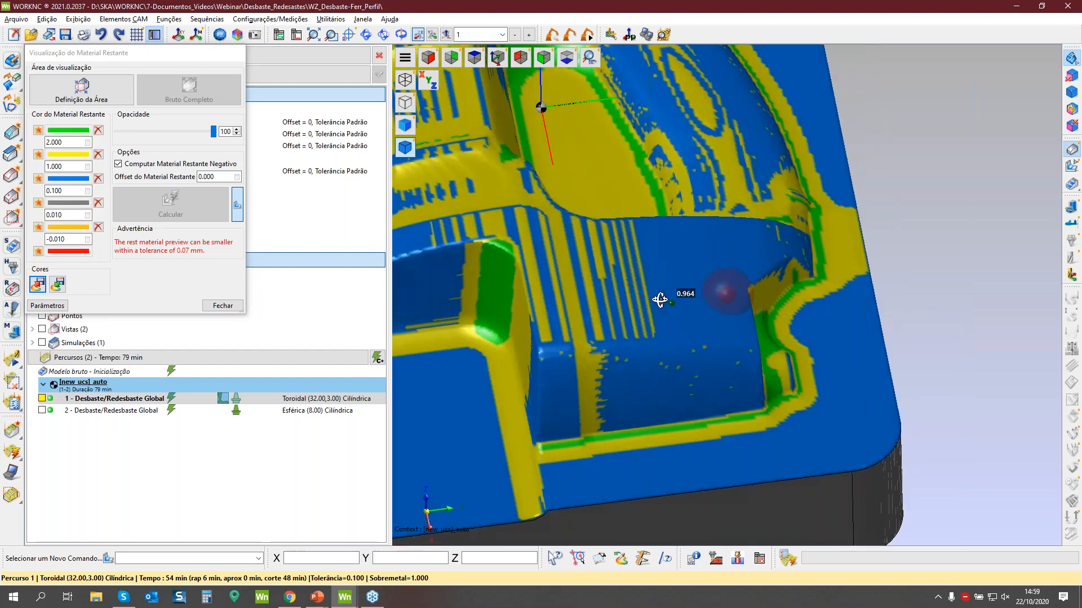
pyautogui.scroll(-3, 657, 366)
pyautogui.moveTo(657, 367); pyautogui.dragTo(659, 306, button='middle')
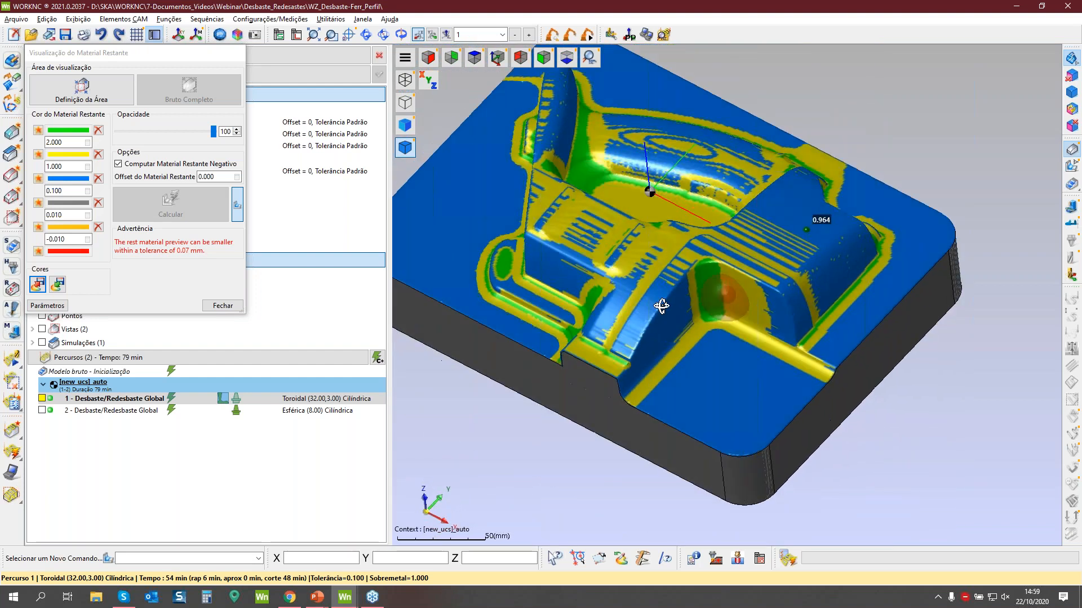
pyautogui.click(222, 306)
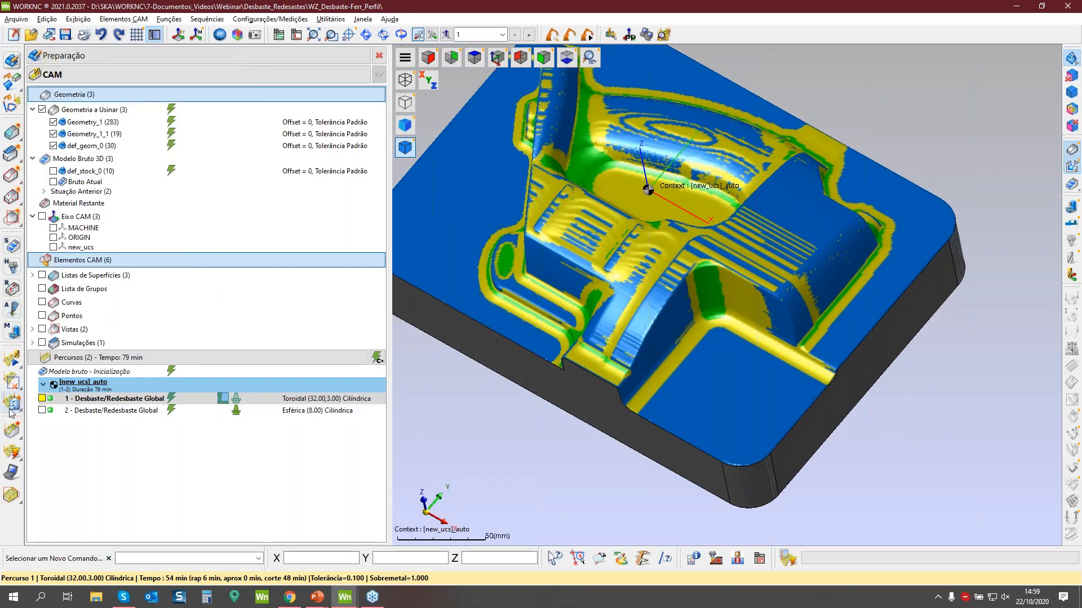
# Display toolpath 2 over the remaining material map and examine where its re-roughing passes run.
pyautogui.click(125, 413)
pyautogui.moveTo(668, 341); pyautogui.dragTo(837, 332, button='middle')
pyautogui.scroll(3, 774, 351)
pyautogui.scroll(-3, 832, 311)
pyautogui.scroll(5, 692, 293)
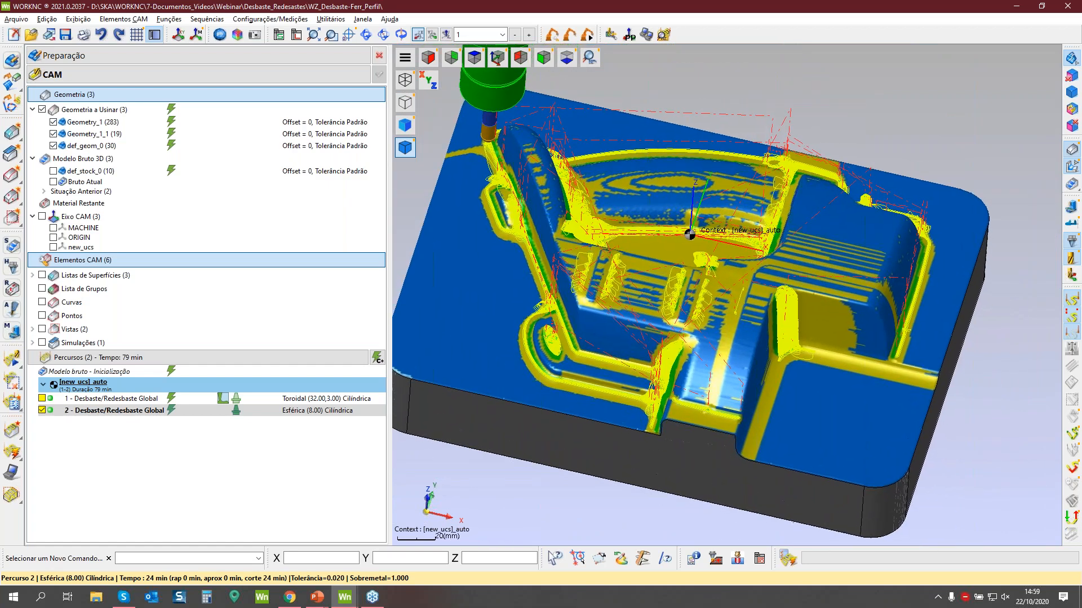
# Switch to the PowerPoint slide show and advance to the slide "Diferença entre materiais remanescentes".
pyautogui.hotkey('alt', 'Tab')
pyautogui.hotkey('alt', 'Tab')
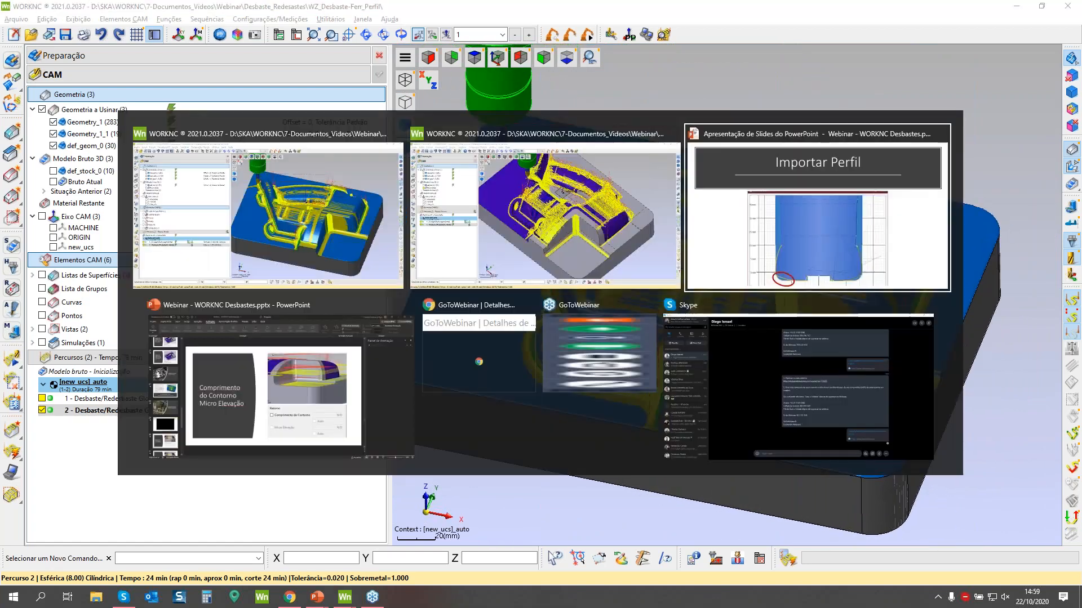
pyautogui.press('Right')
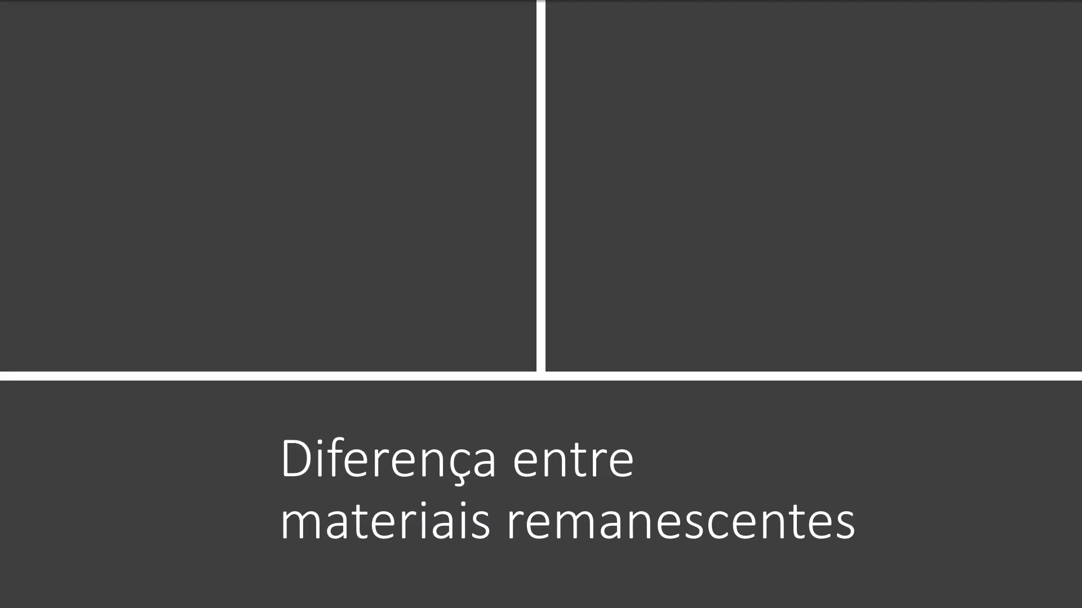